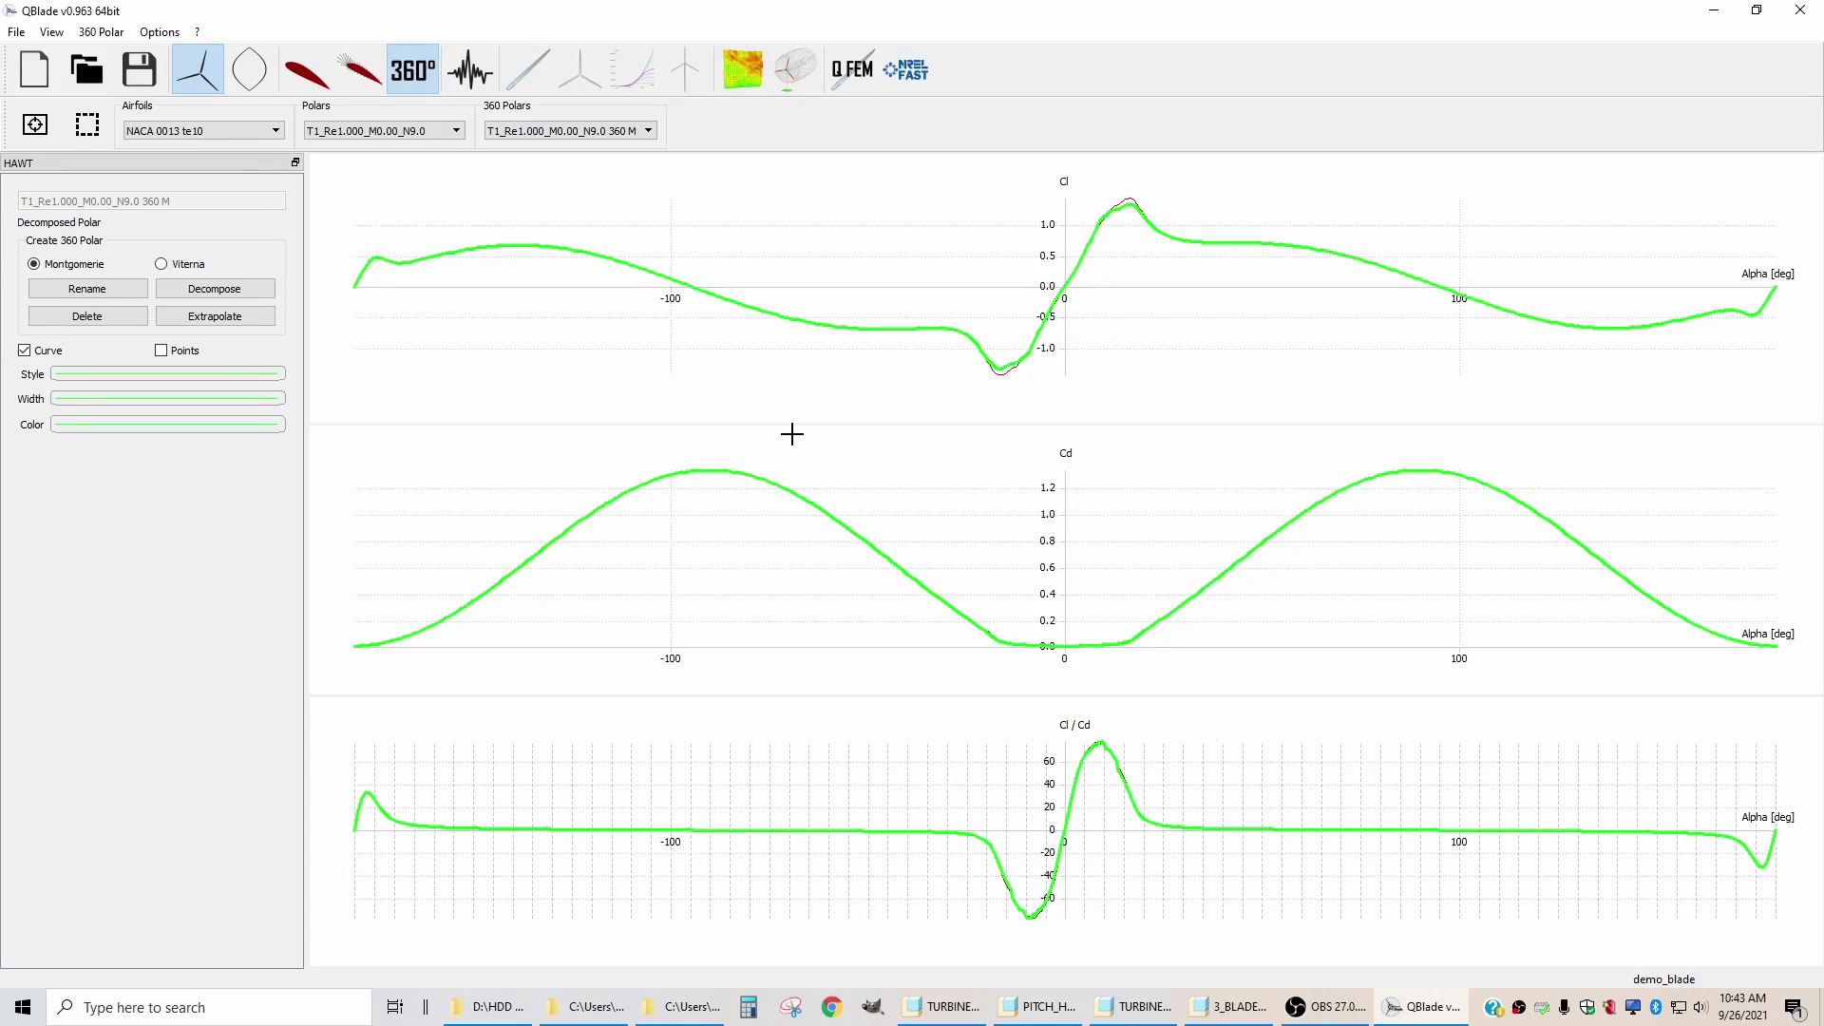
Save the project and create a new blade in the HAWT blade design module
{"action": "left_click", "coordinate": [140, 76]}
{"action": "left_click", "coordinate": [528, 70]}
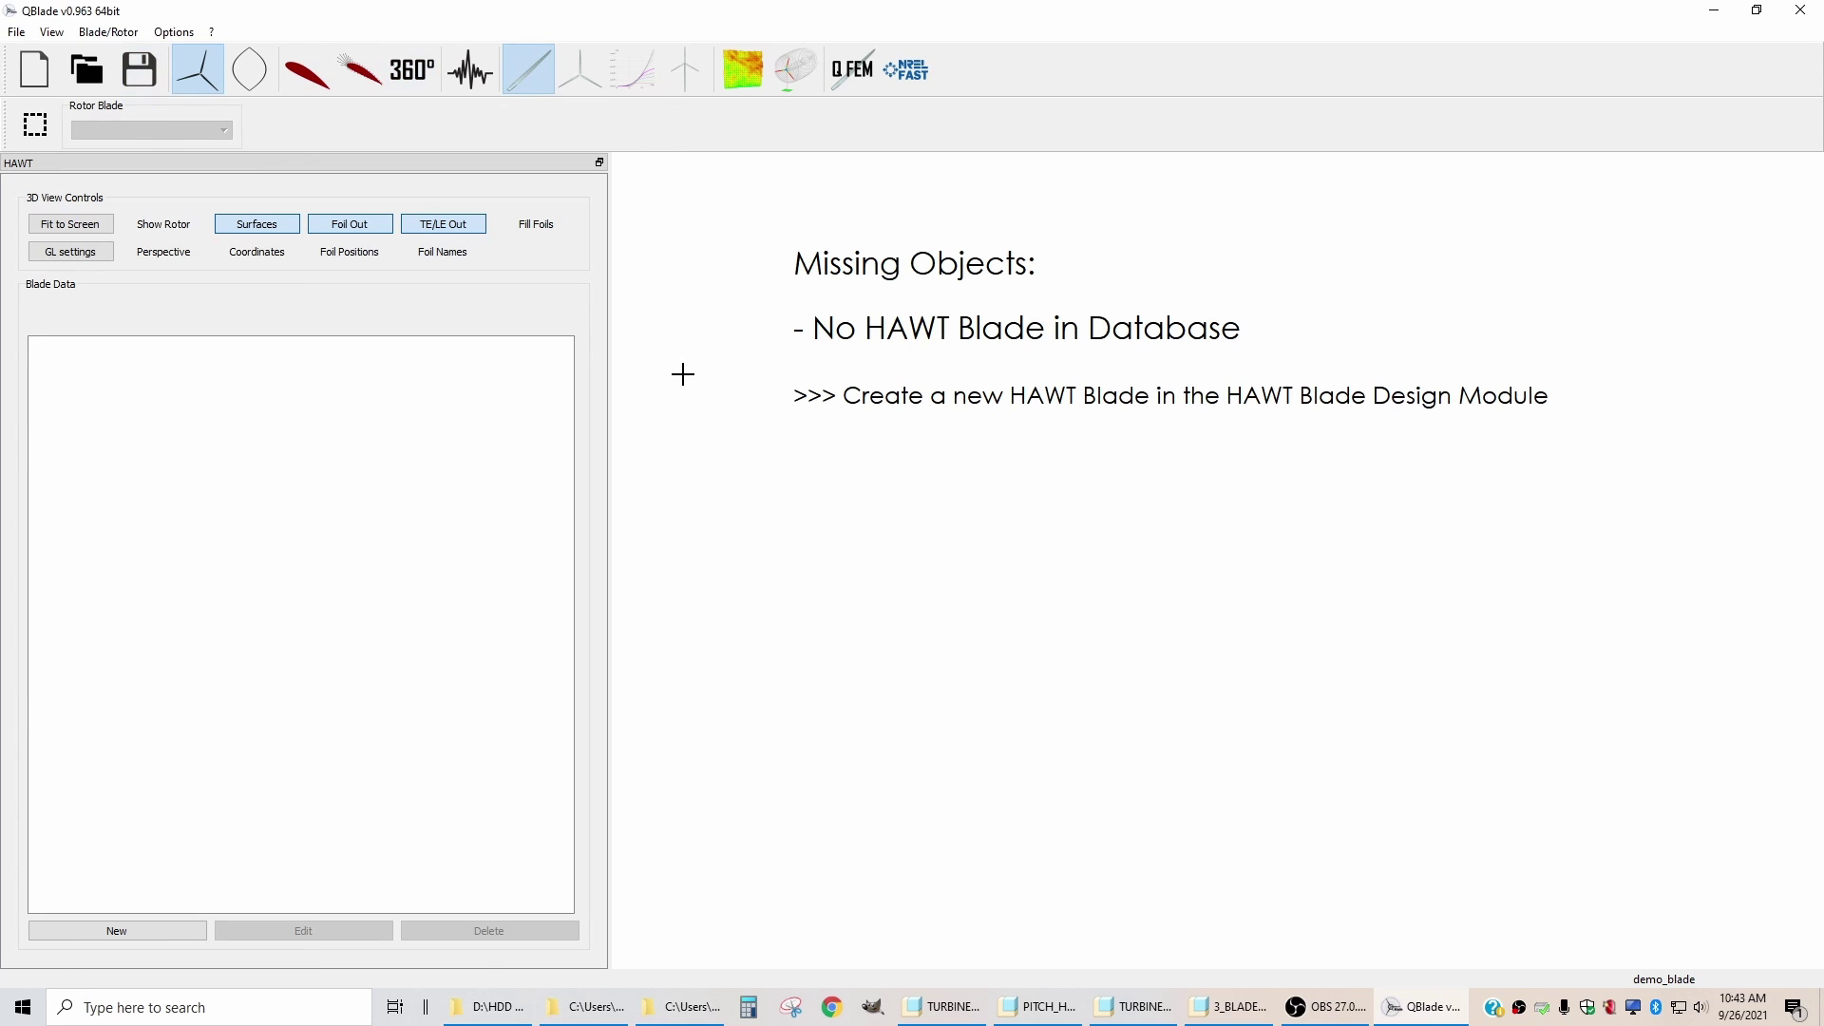
{"action": "left_click", "coordinate": [100, 931]}
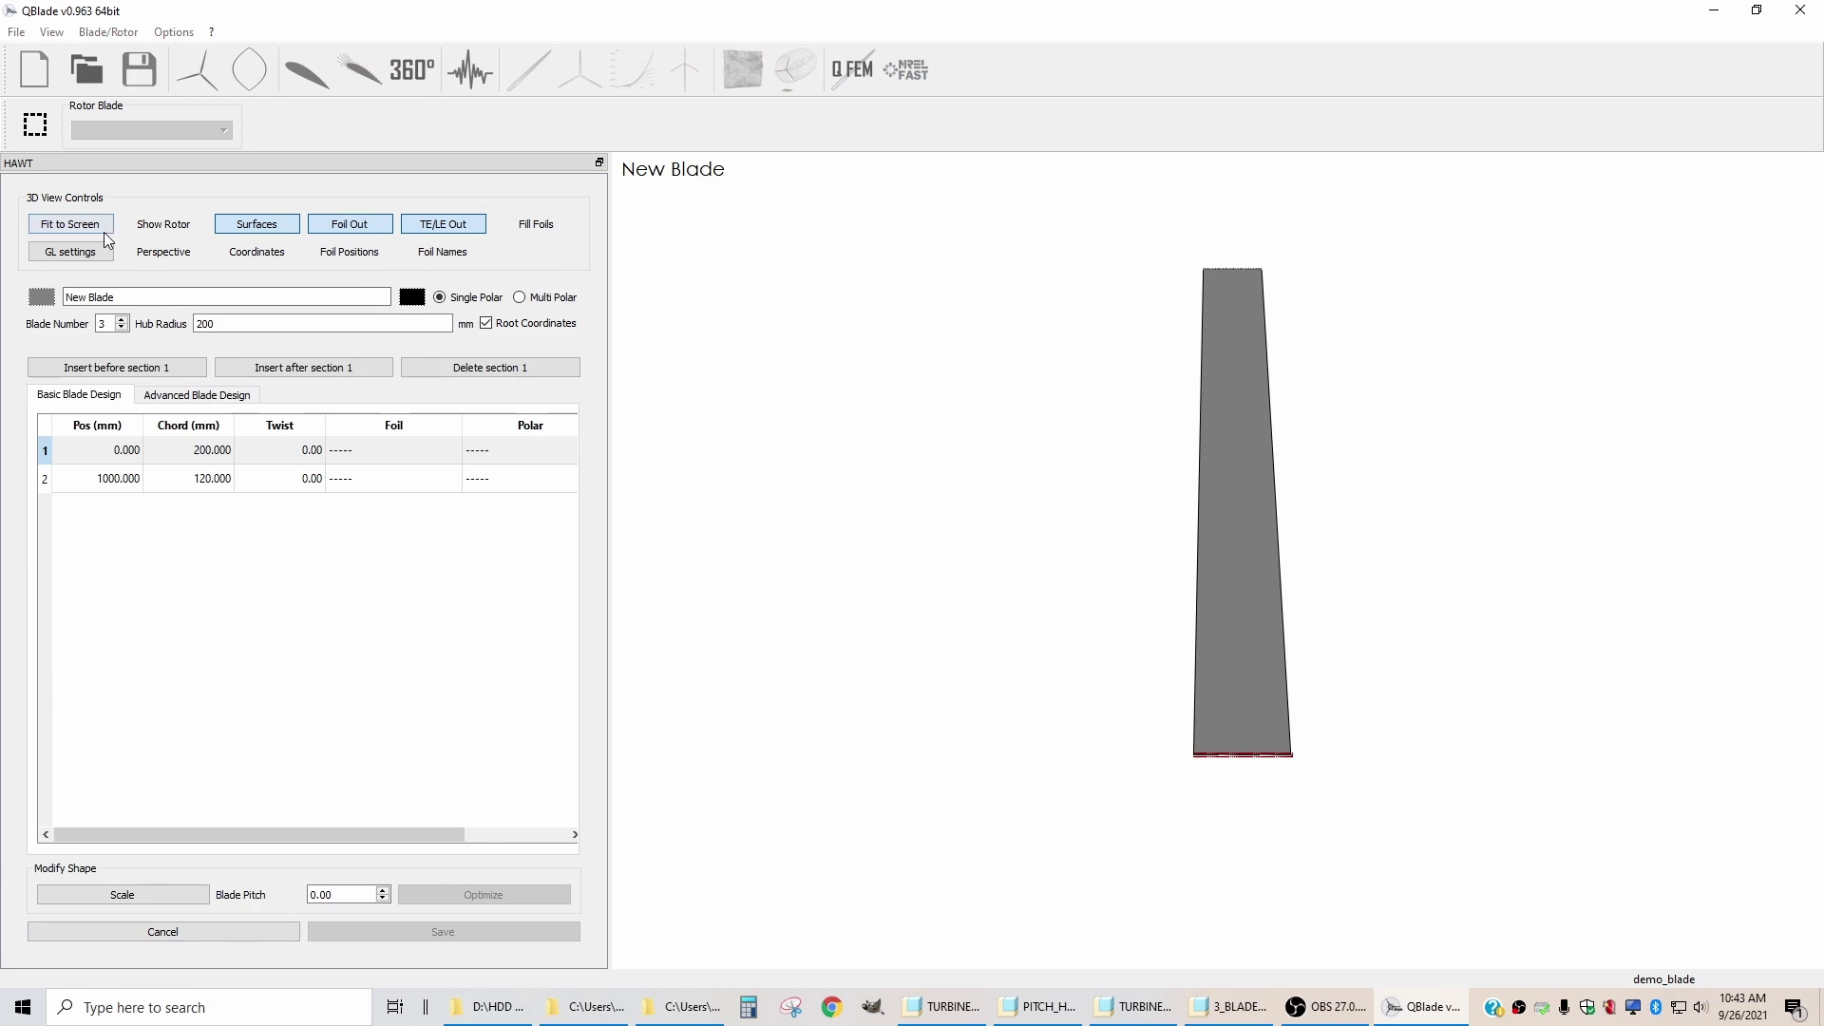
Display the complete three-blade rotor in the 3D view and inspect it from several angles
{"action": "left_click", "coordinate": [163, 232]}
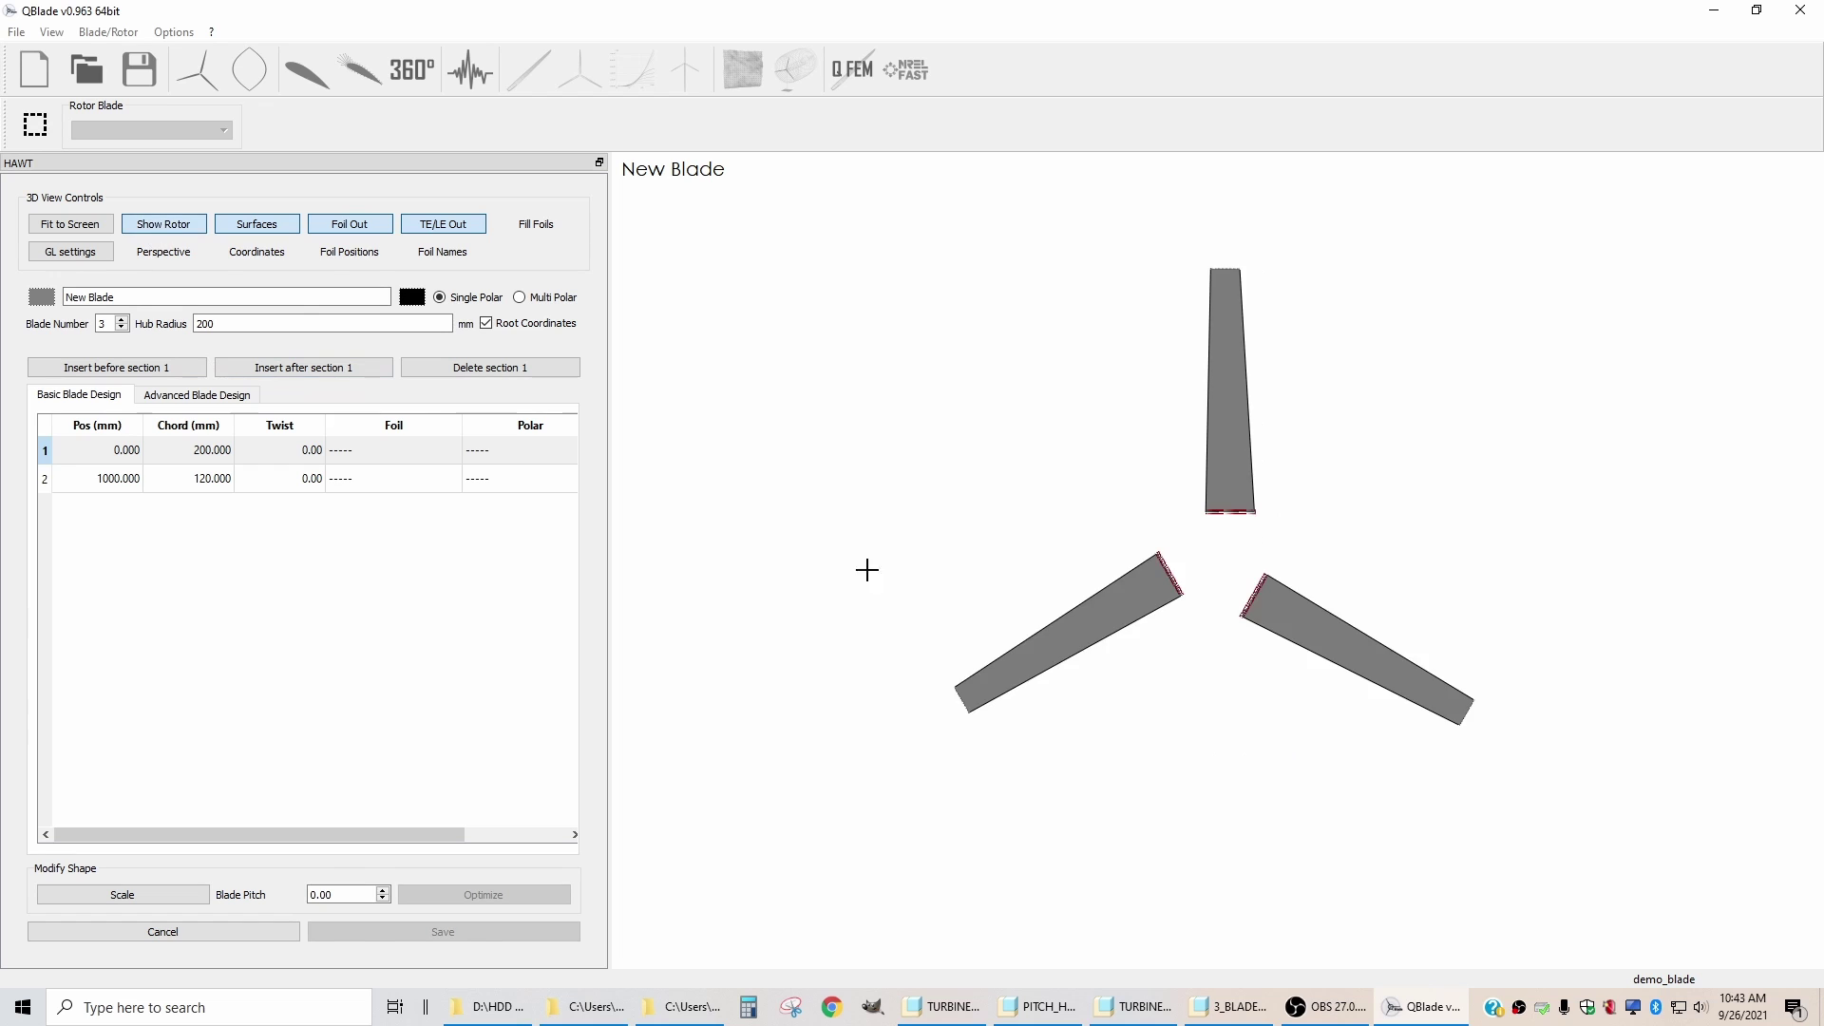
{"action": "left_click_drag", "start_coordinate": [864, 570], "coordinate": [1230, 545]}
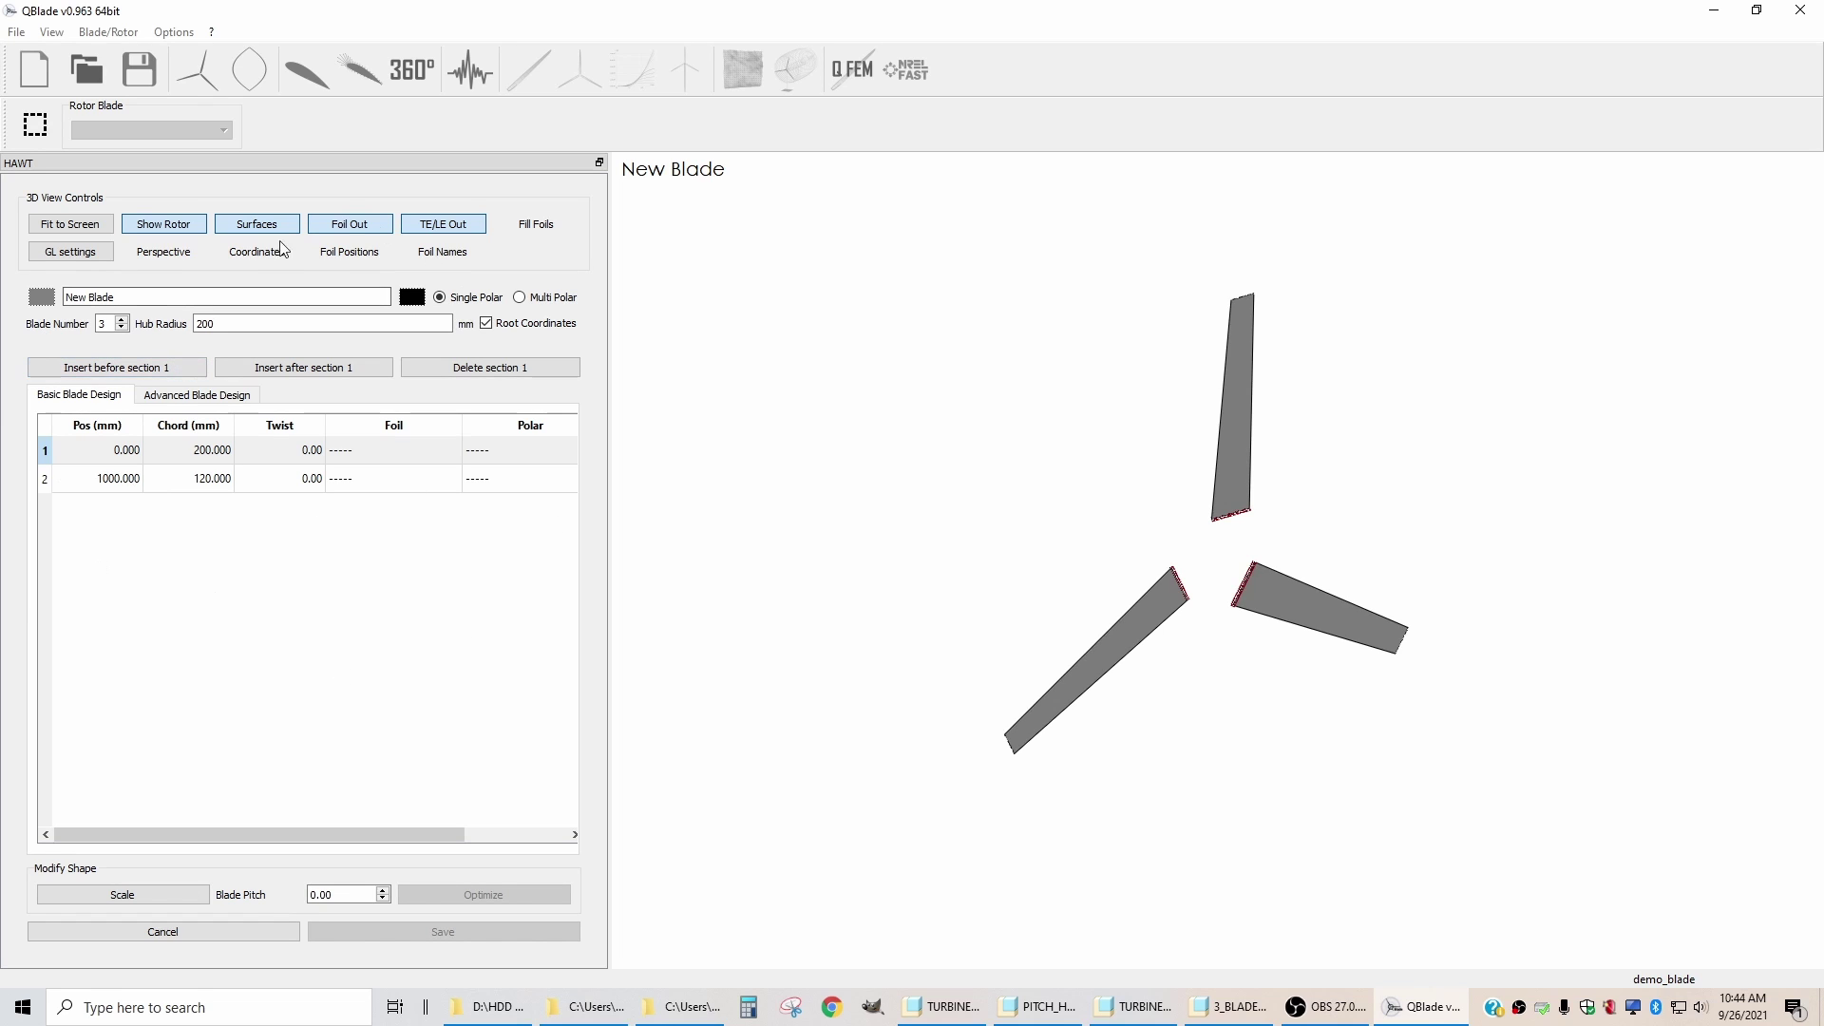
{"action": "scroll", "coordinate": [1301, 538], "scroll_direction": "down", "scroll_amount": 1}
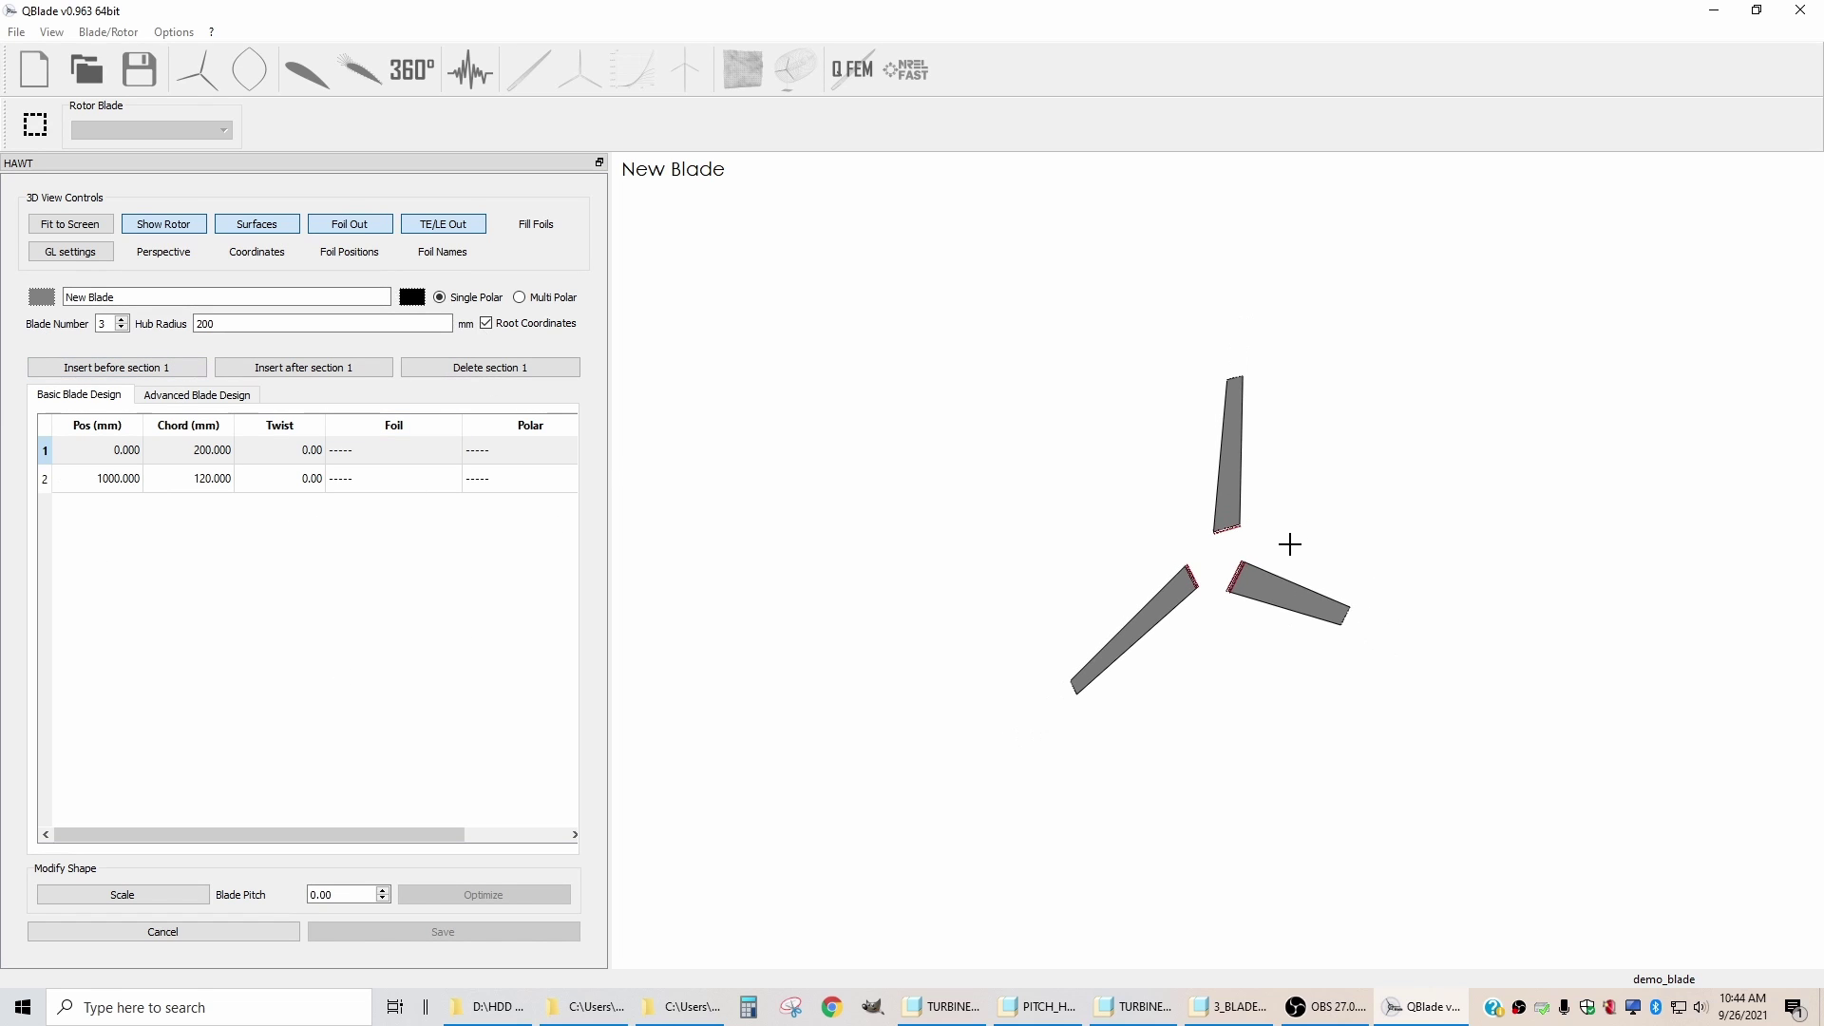
{"action": "scroll", "coordinate": [1286, 541], "scroll_direction": "up", "scroll_amount": 5}
{"action": "left_click_drag", "start_coordinate": [1222, 554], "coordinate": [1178, 627]}
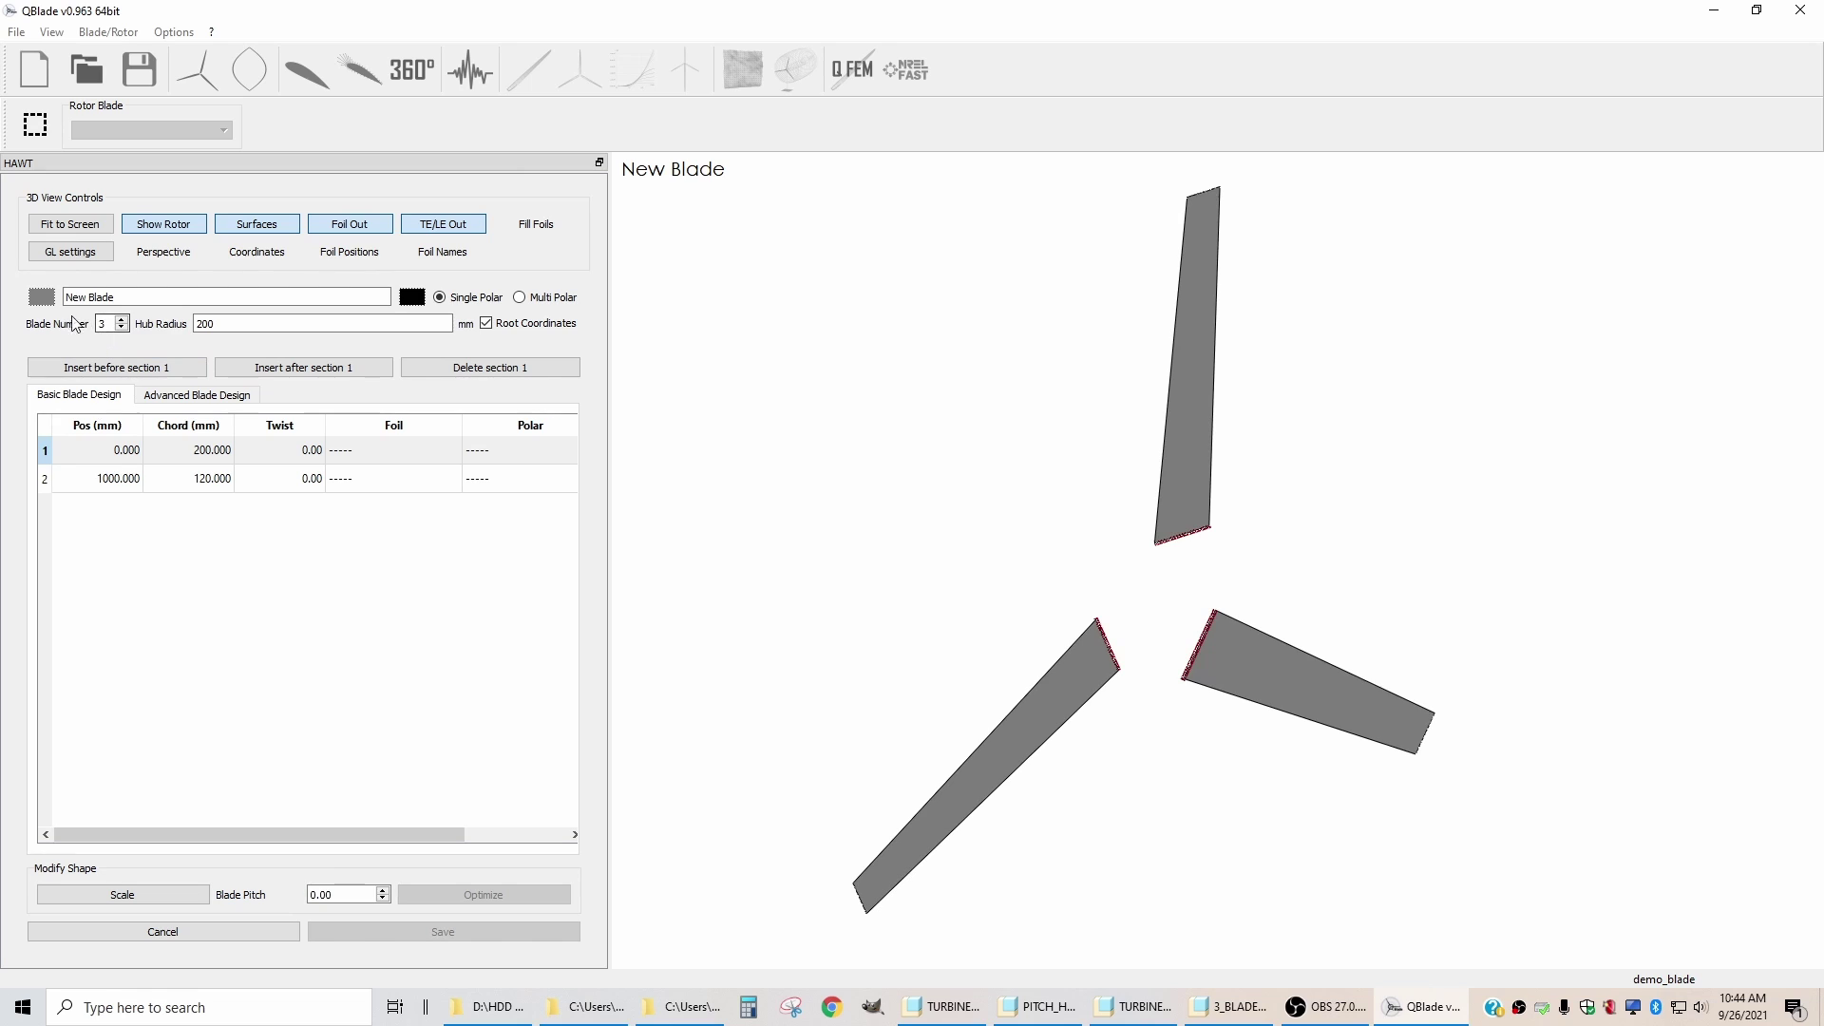
Set the new blade's hub radius to 34 mm
{"action": "left_click_drag", "start_coordinate": [237, 325], "coordinate": [193, 324]}
{"action": "type", "text": "34"}
{"action": "key", "text": "Return"}
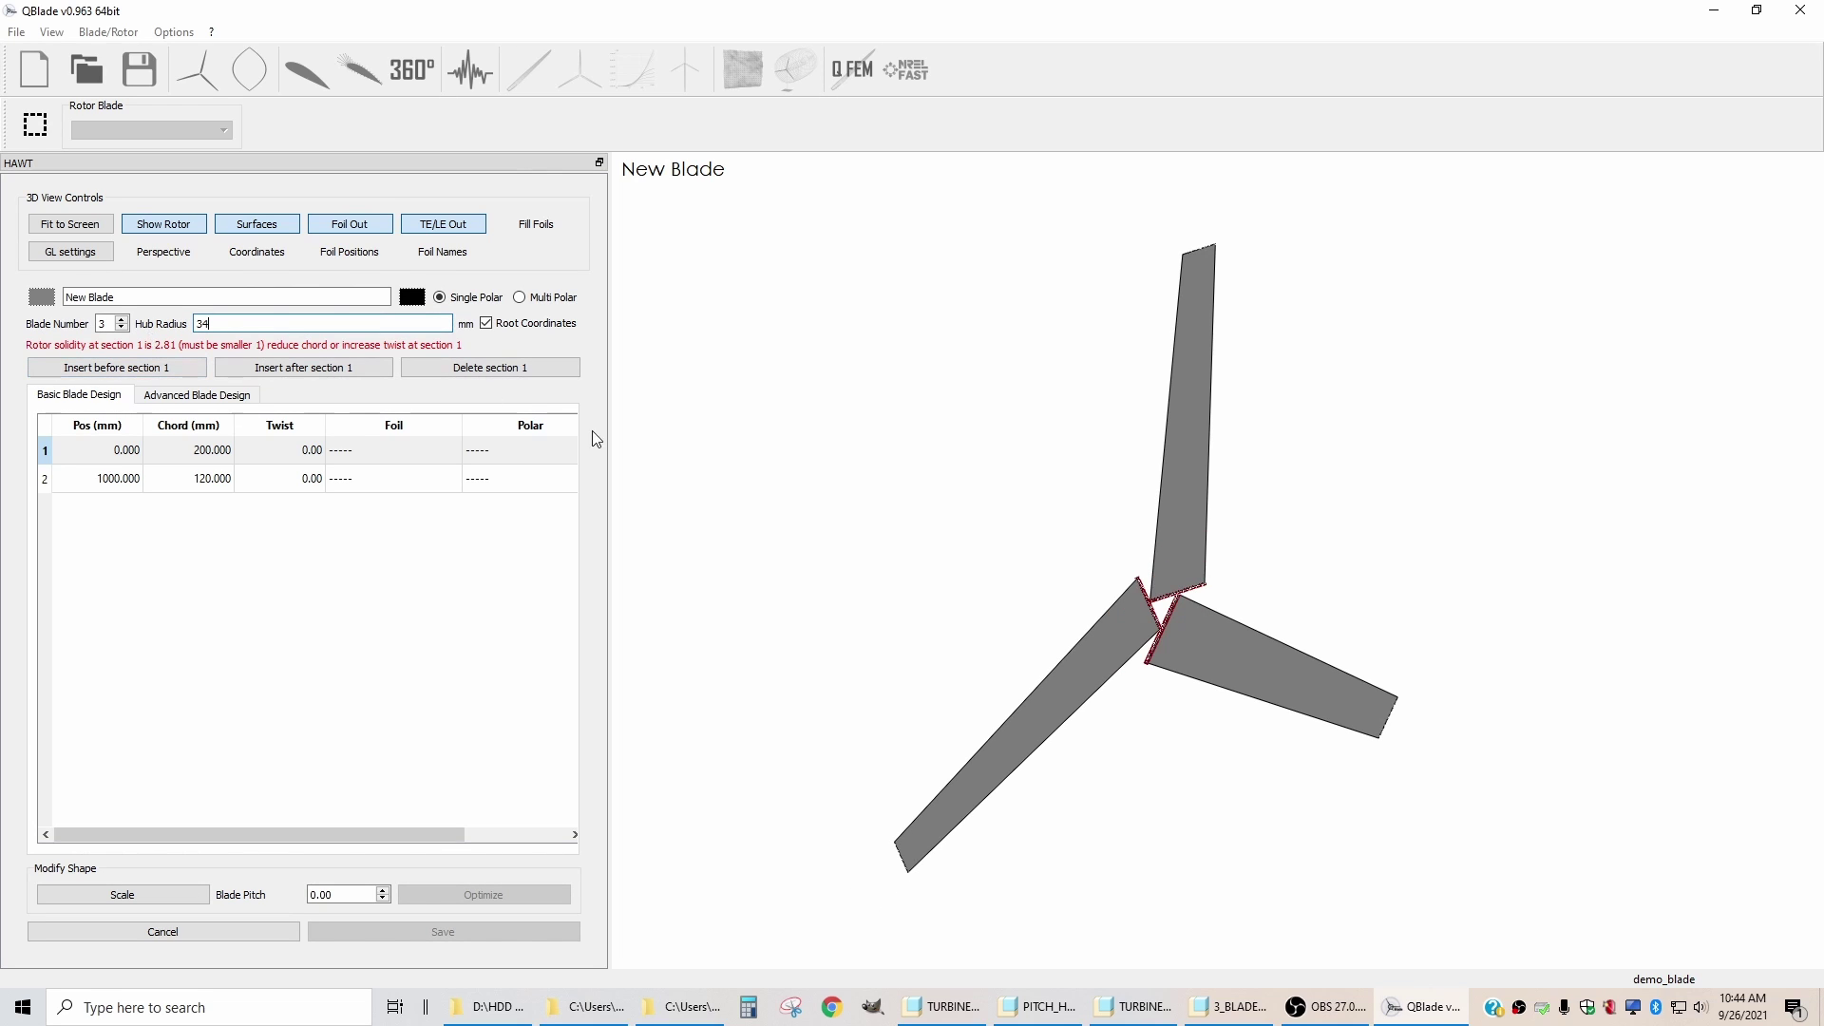
Set the first blade section's chord to 100 mm and its twist to 45 degrees
{"action": "scroll", "coordinate": [1152, 631], "scroll_direction": "up", "scroll_amount": 5}
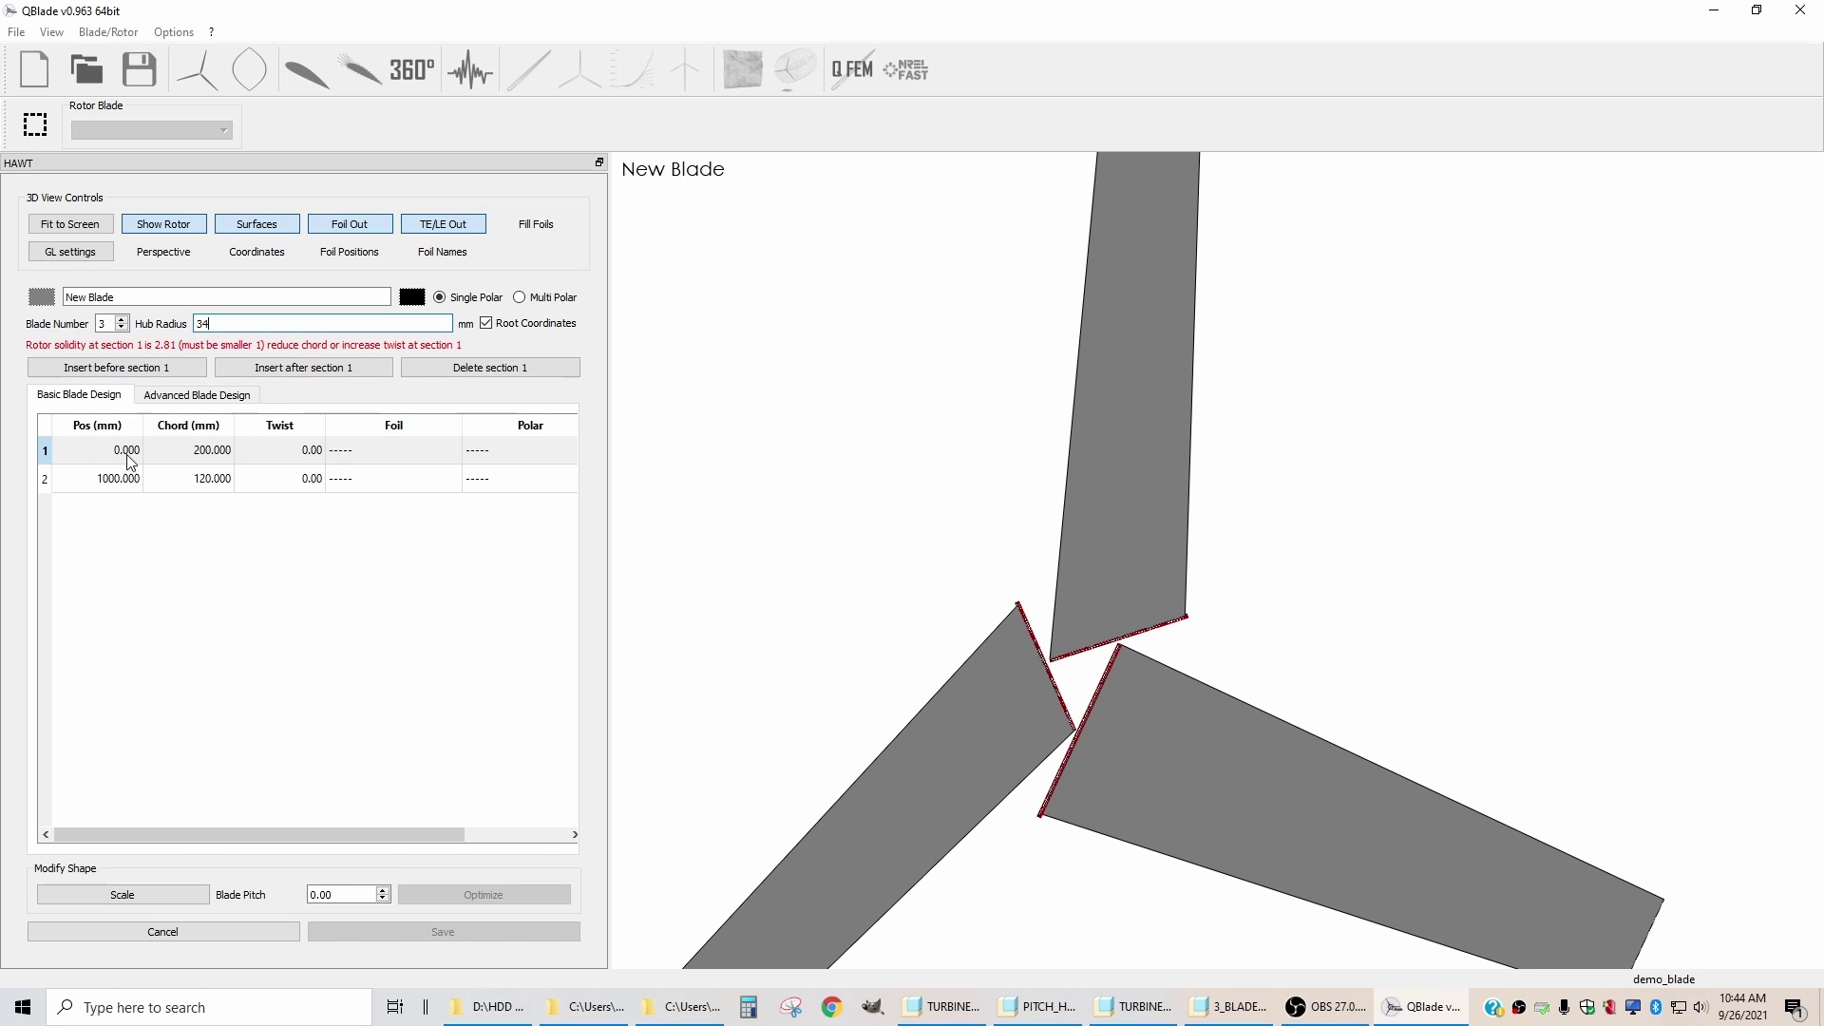
{"action": "double_click", "coordinate": [211, 453]}
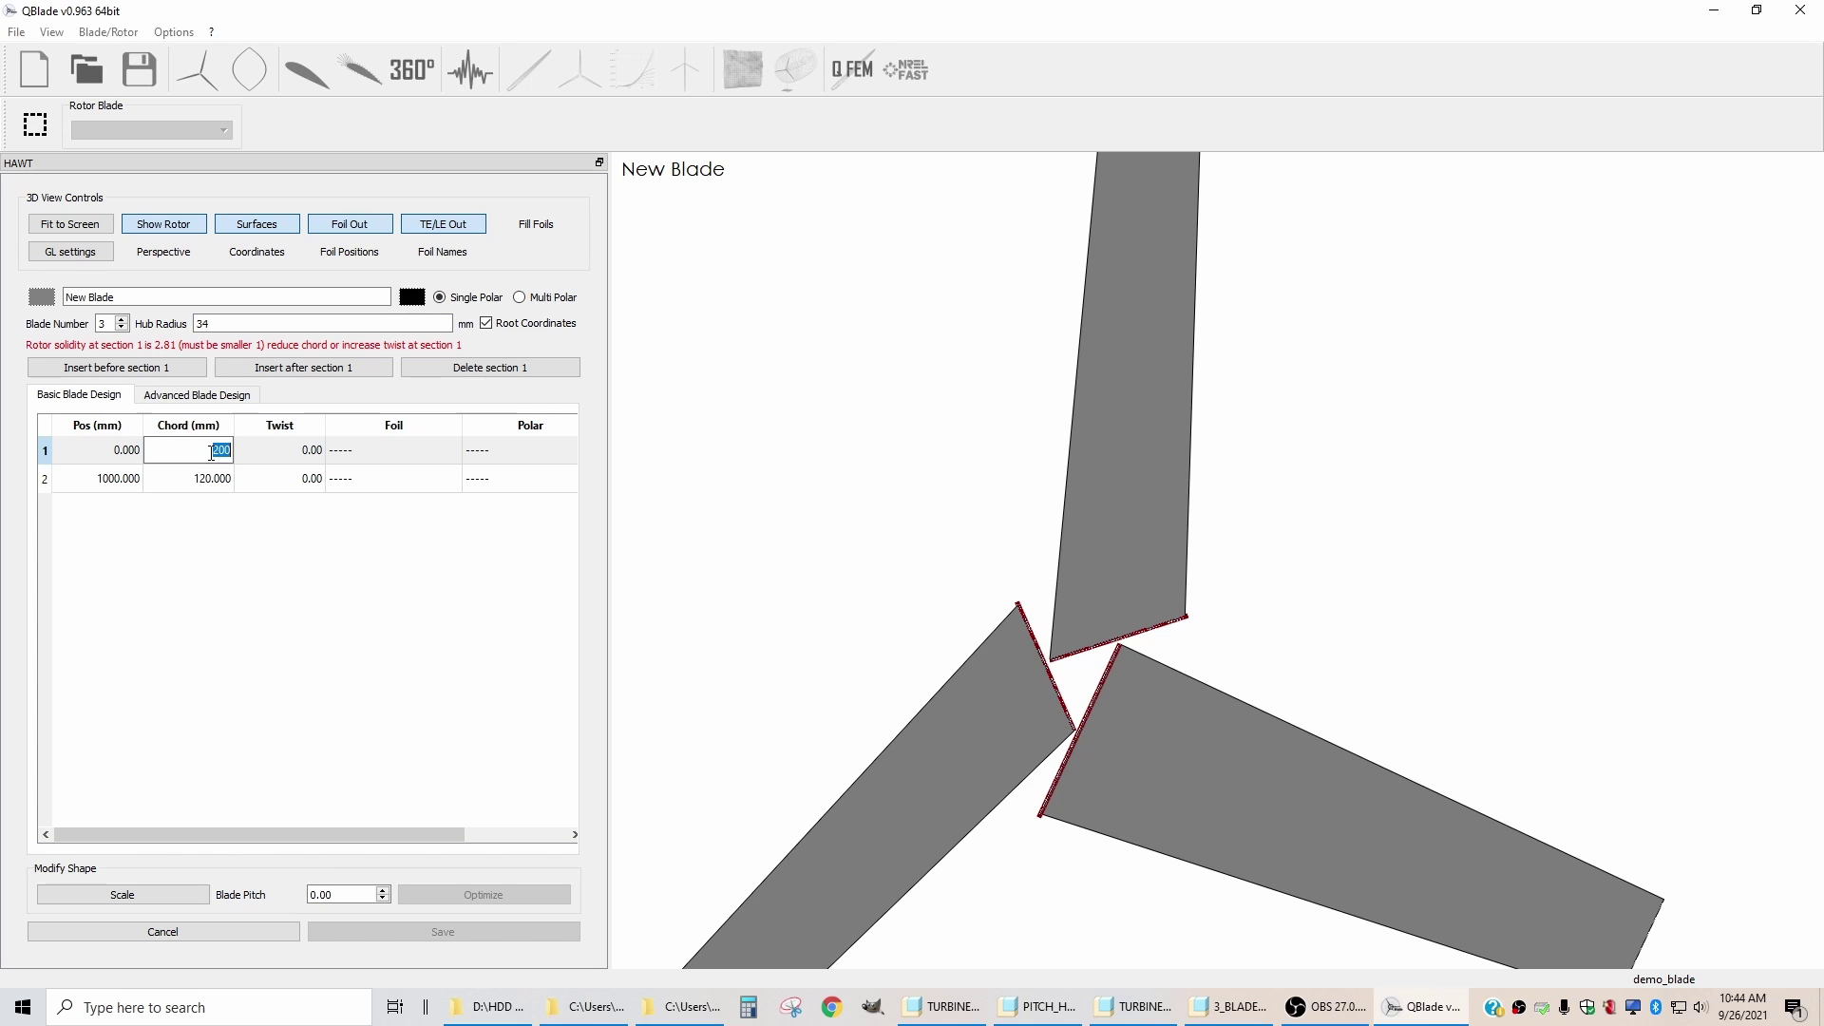
{"action": "type", "text": "100"}
{"action": "key", "text": "Return"}
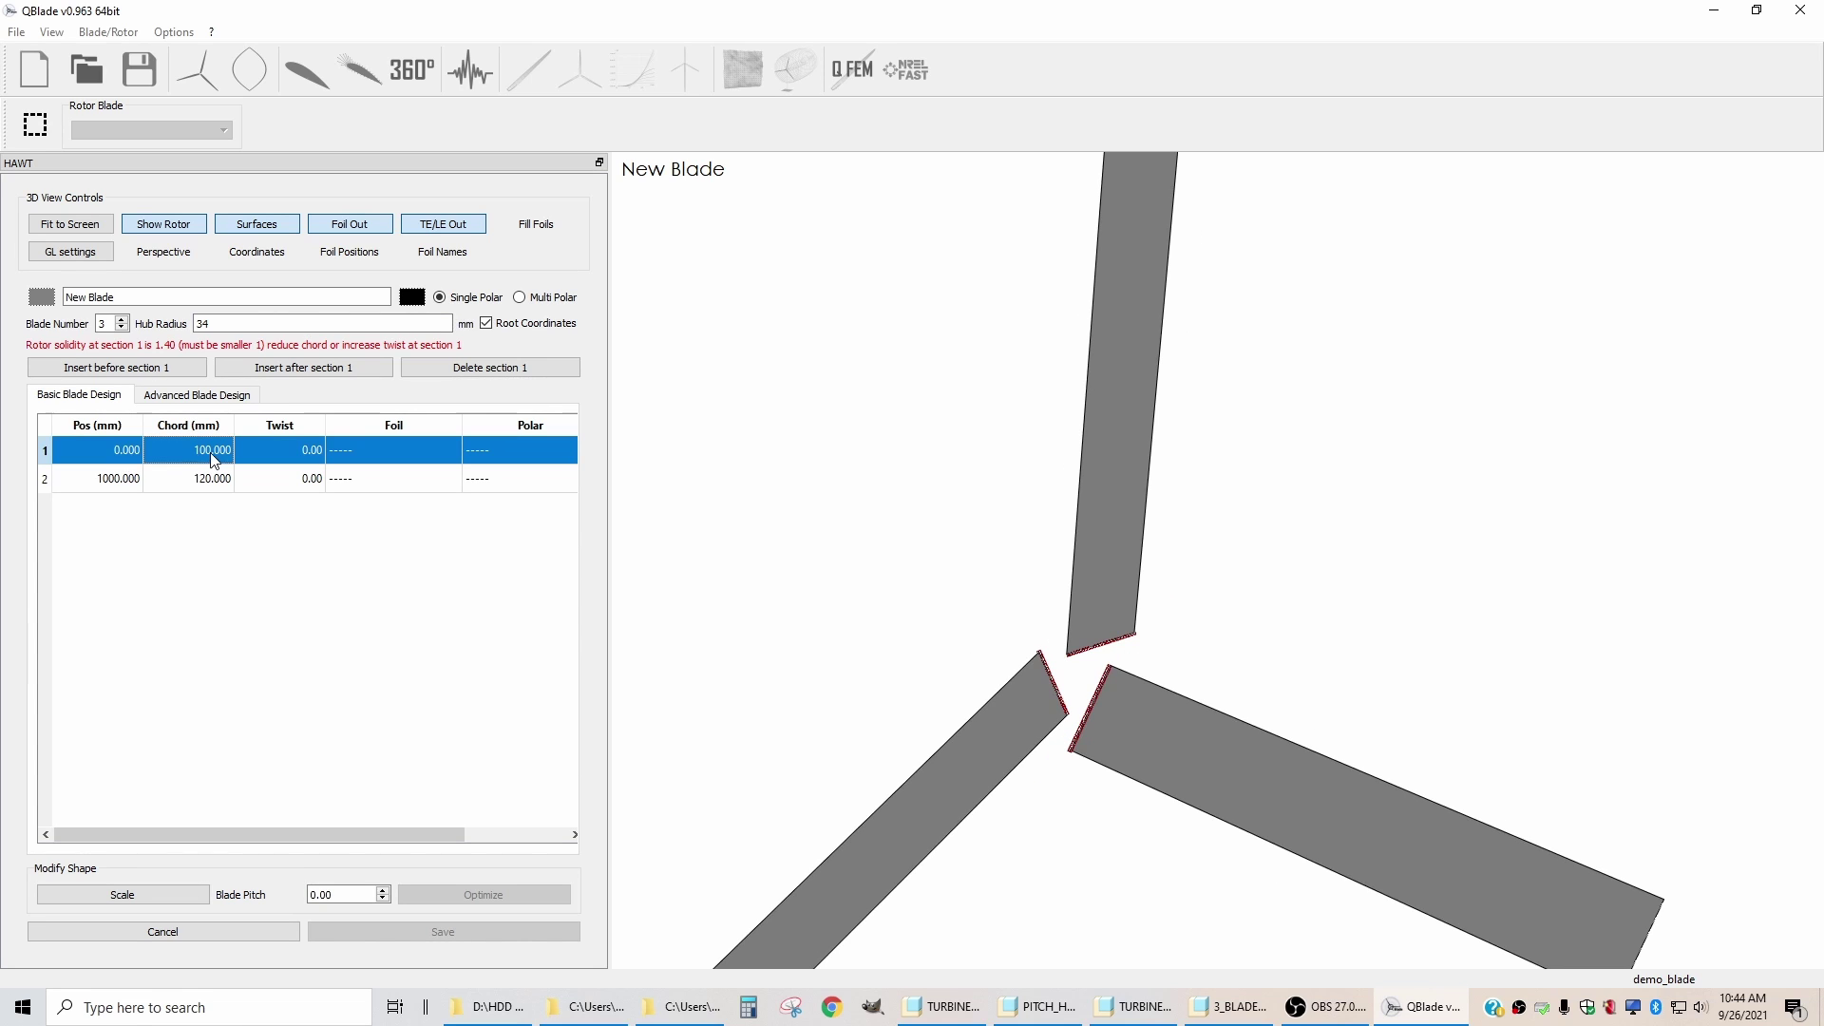
{"action": "double_click", "coordinate": [311, 448]}
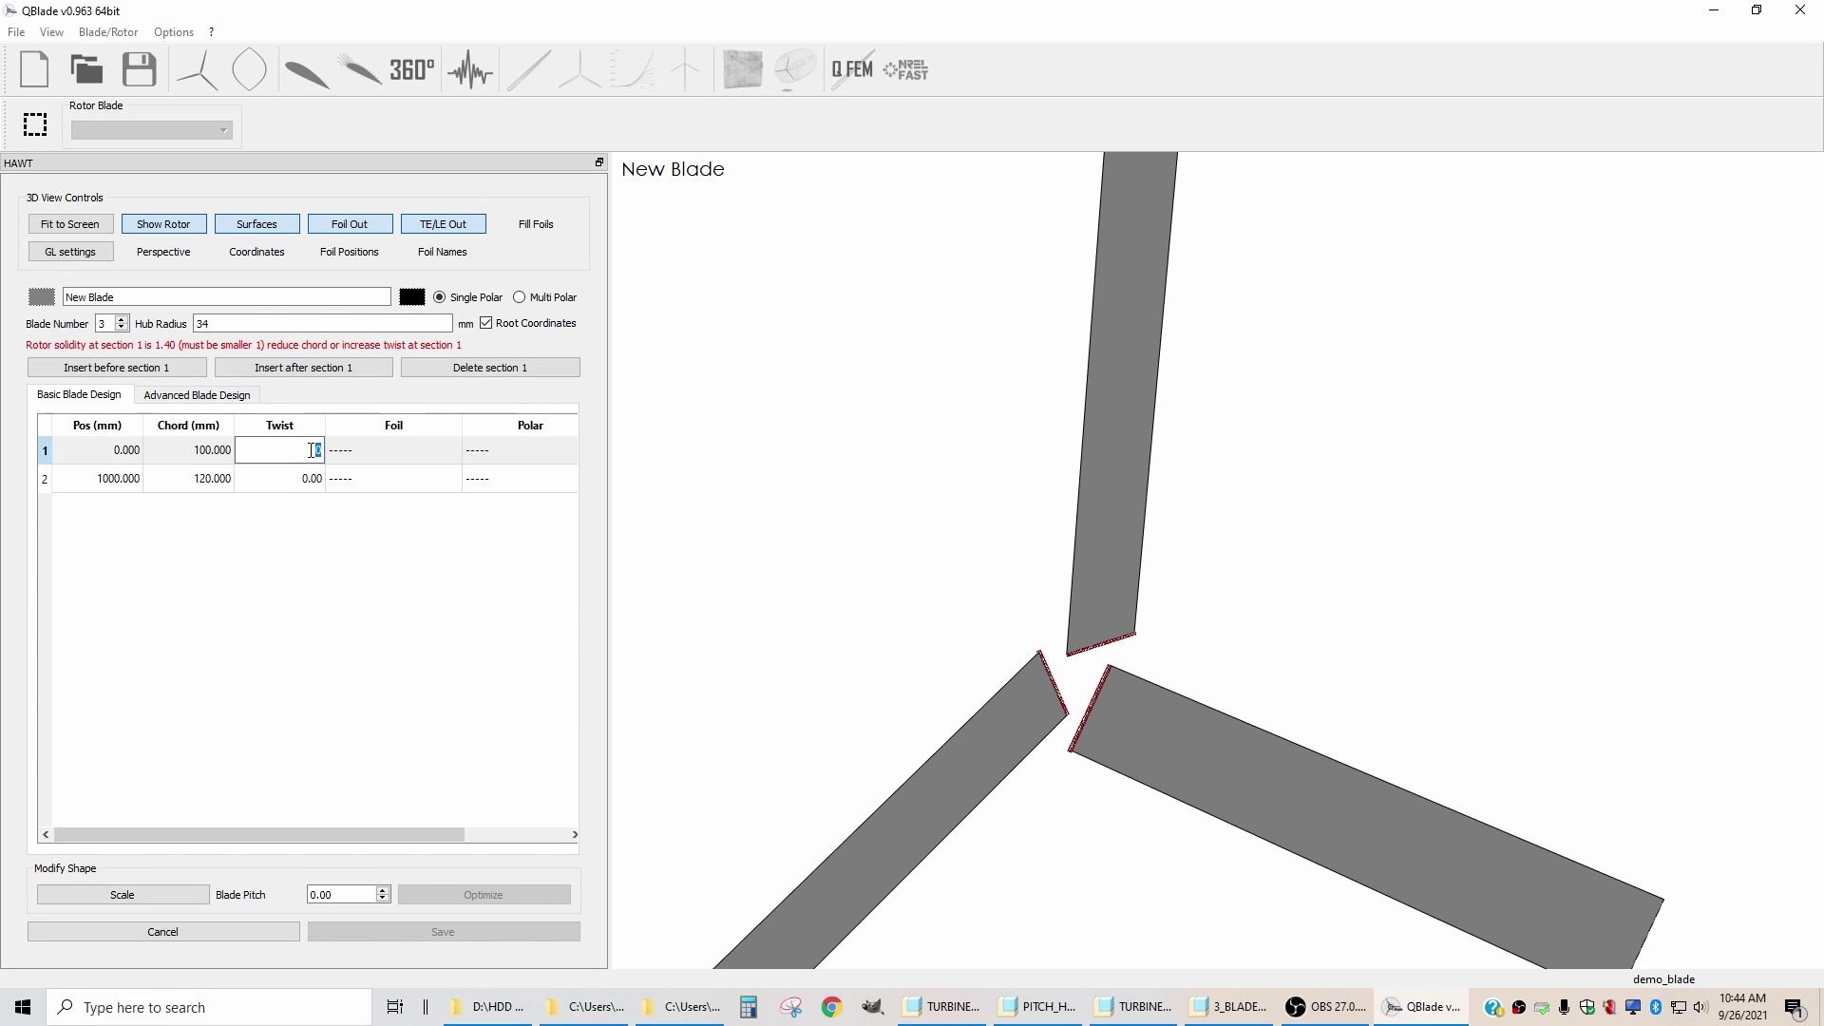
{"action": "type", "text": "45"}
{"action": "key", "text": "Return"}
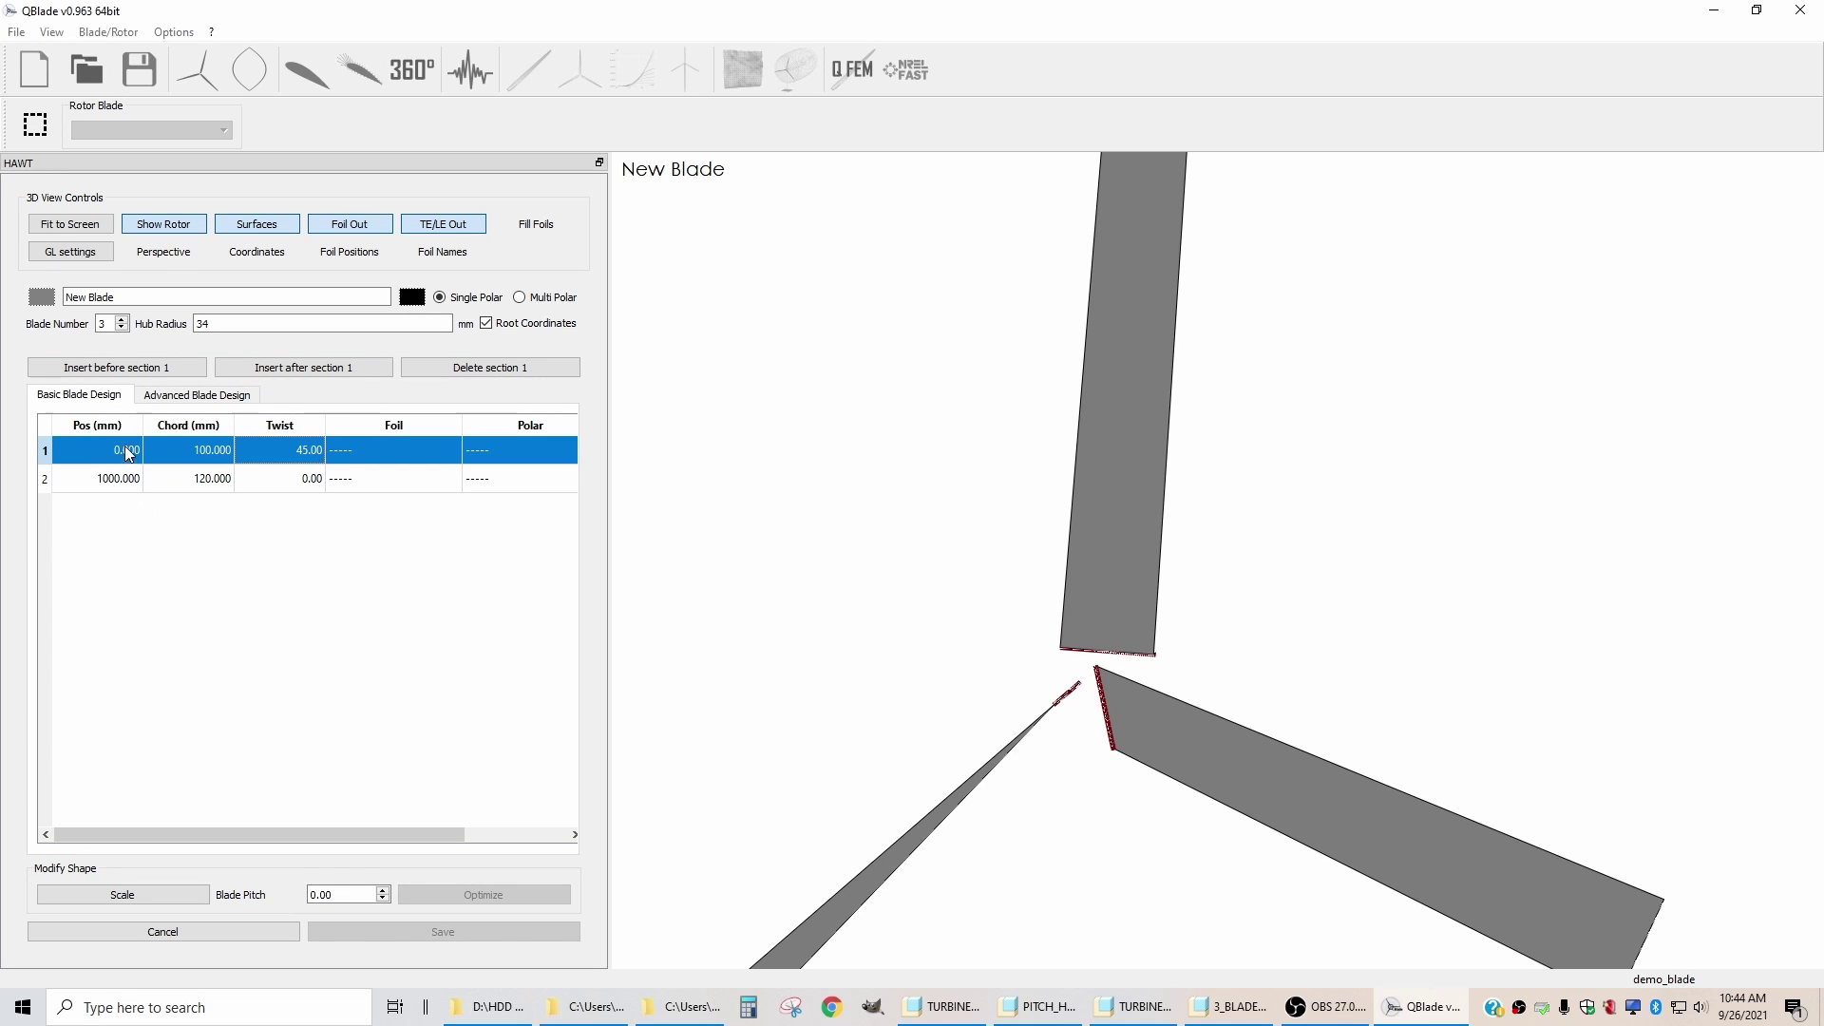
Set the second blade section to position 350 mm, chord 75 mm and twist 5 degrees
{"action": "double_click", "coordinate": [118, 481]}
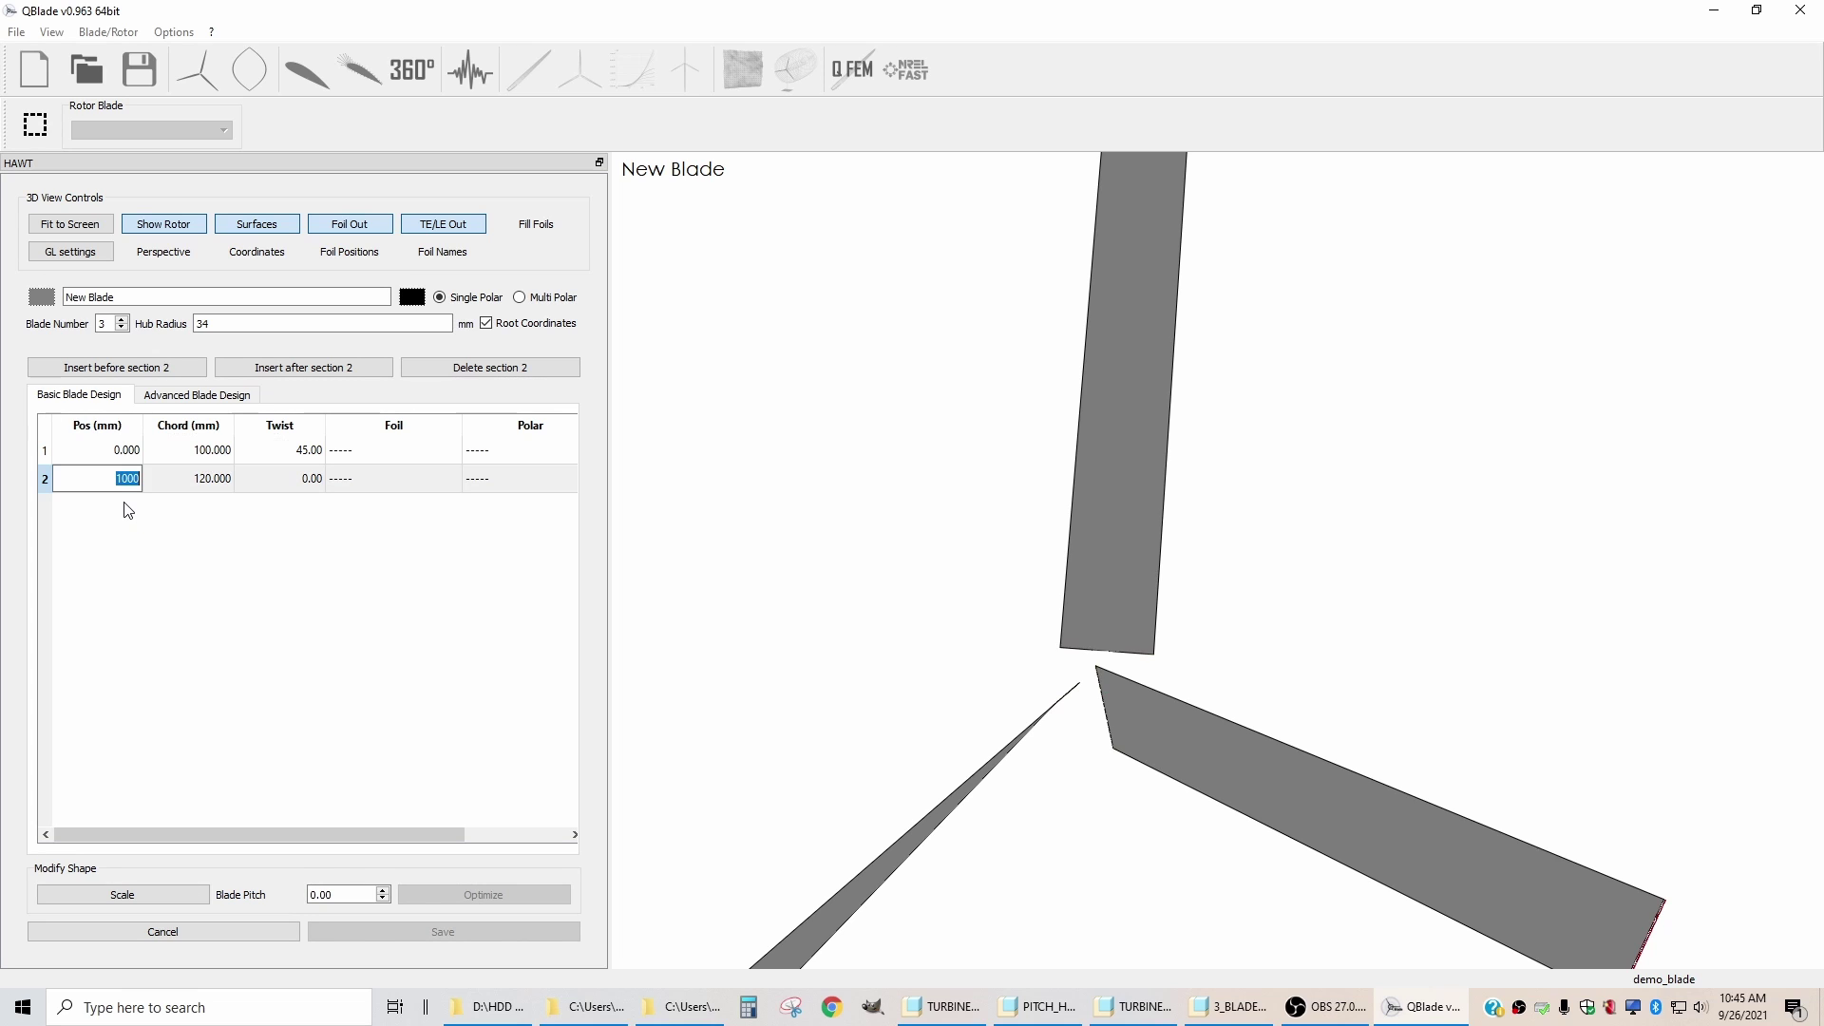
{"action": "type", "text": "350"}
{"action": "key", "text": "Return"}
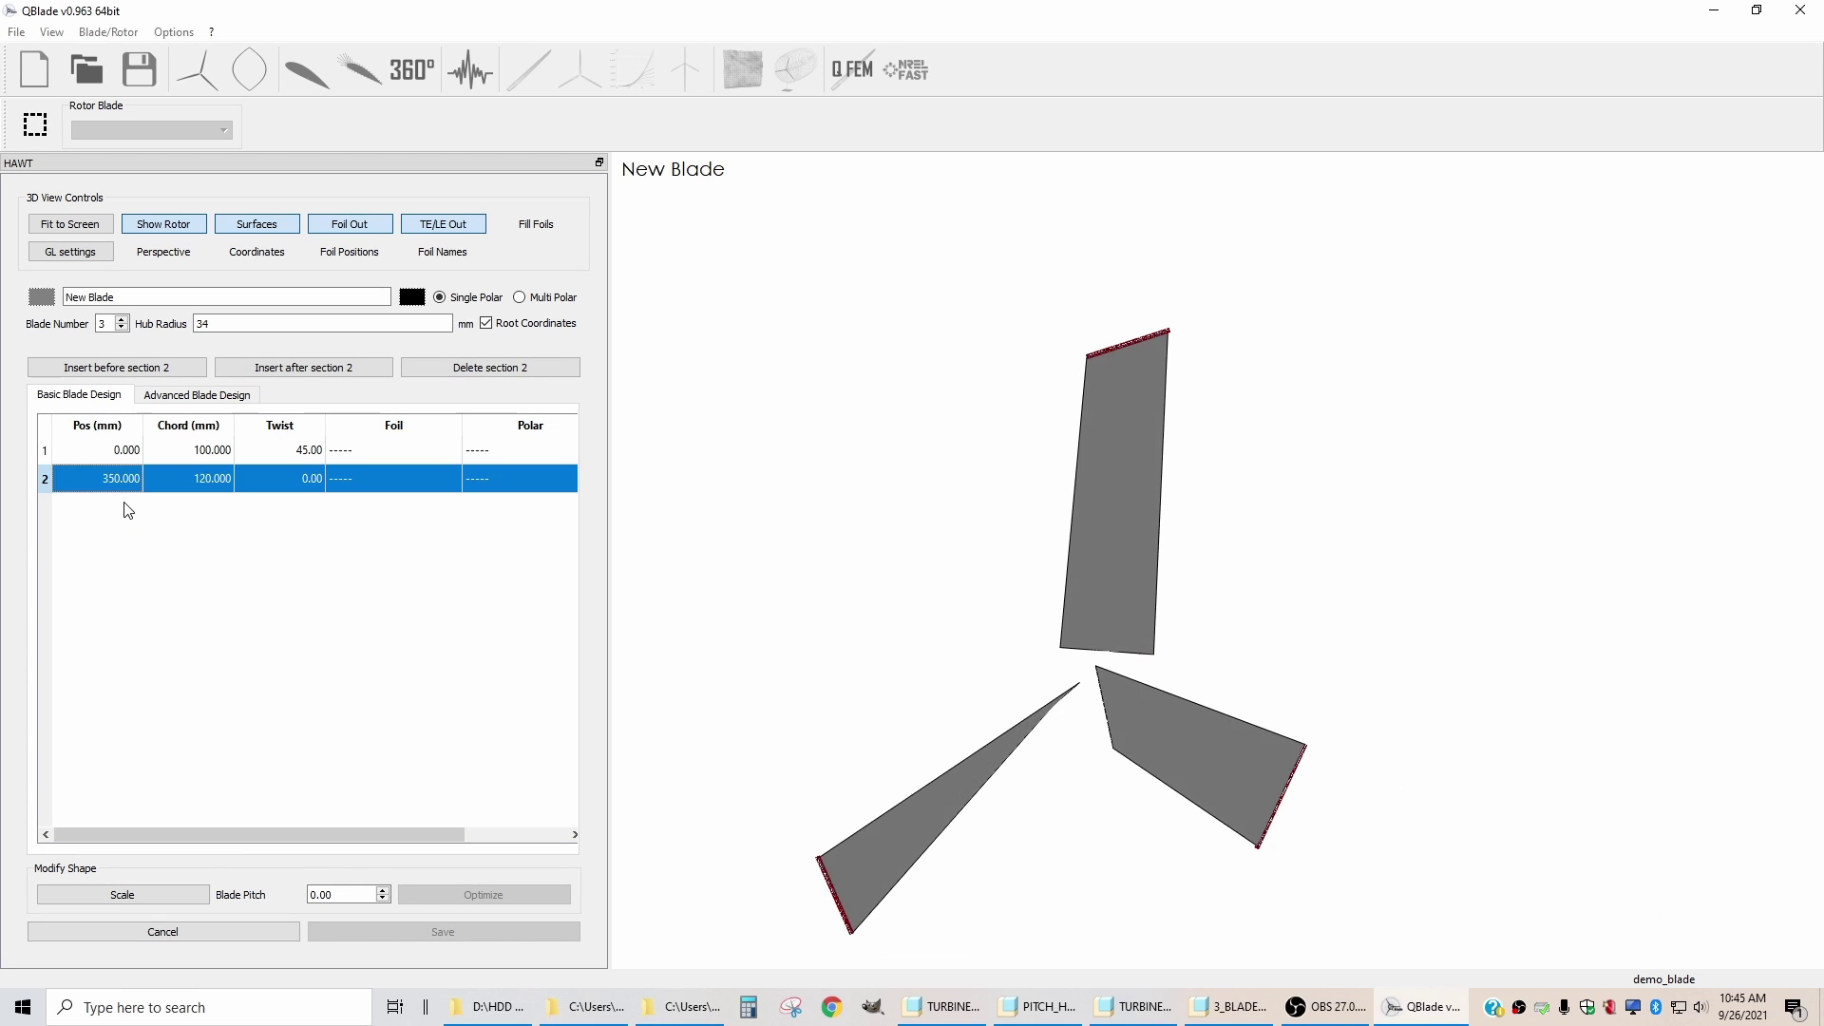
{"action": "double_click", "coordinate": [218, 479]}
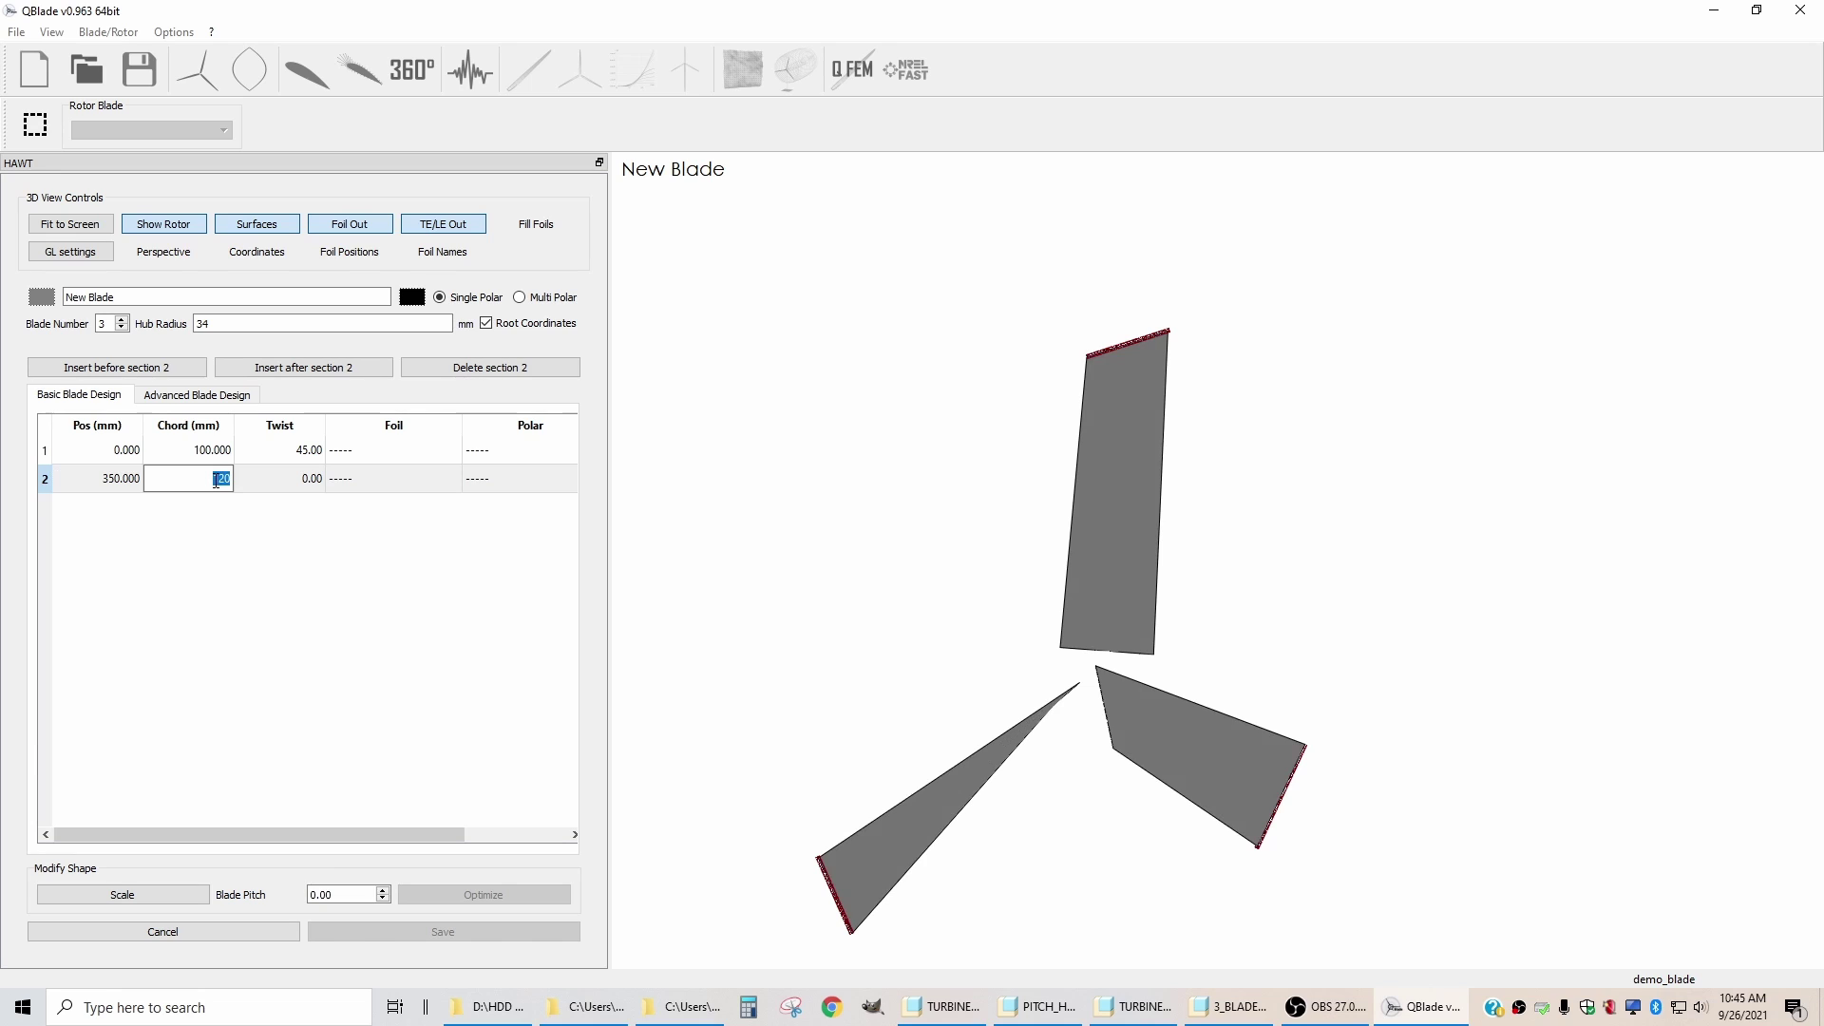
{"action": "type", "text": "75"}
{"action": "key", "text": "Return"}
{"action": "double_click", "coordinate": [316, 478]}
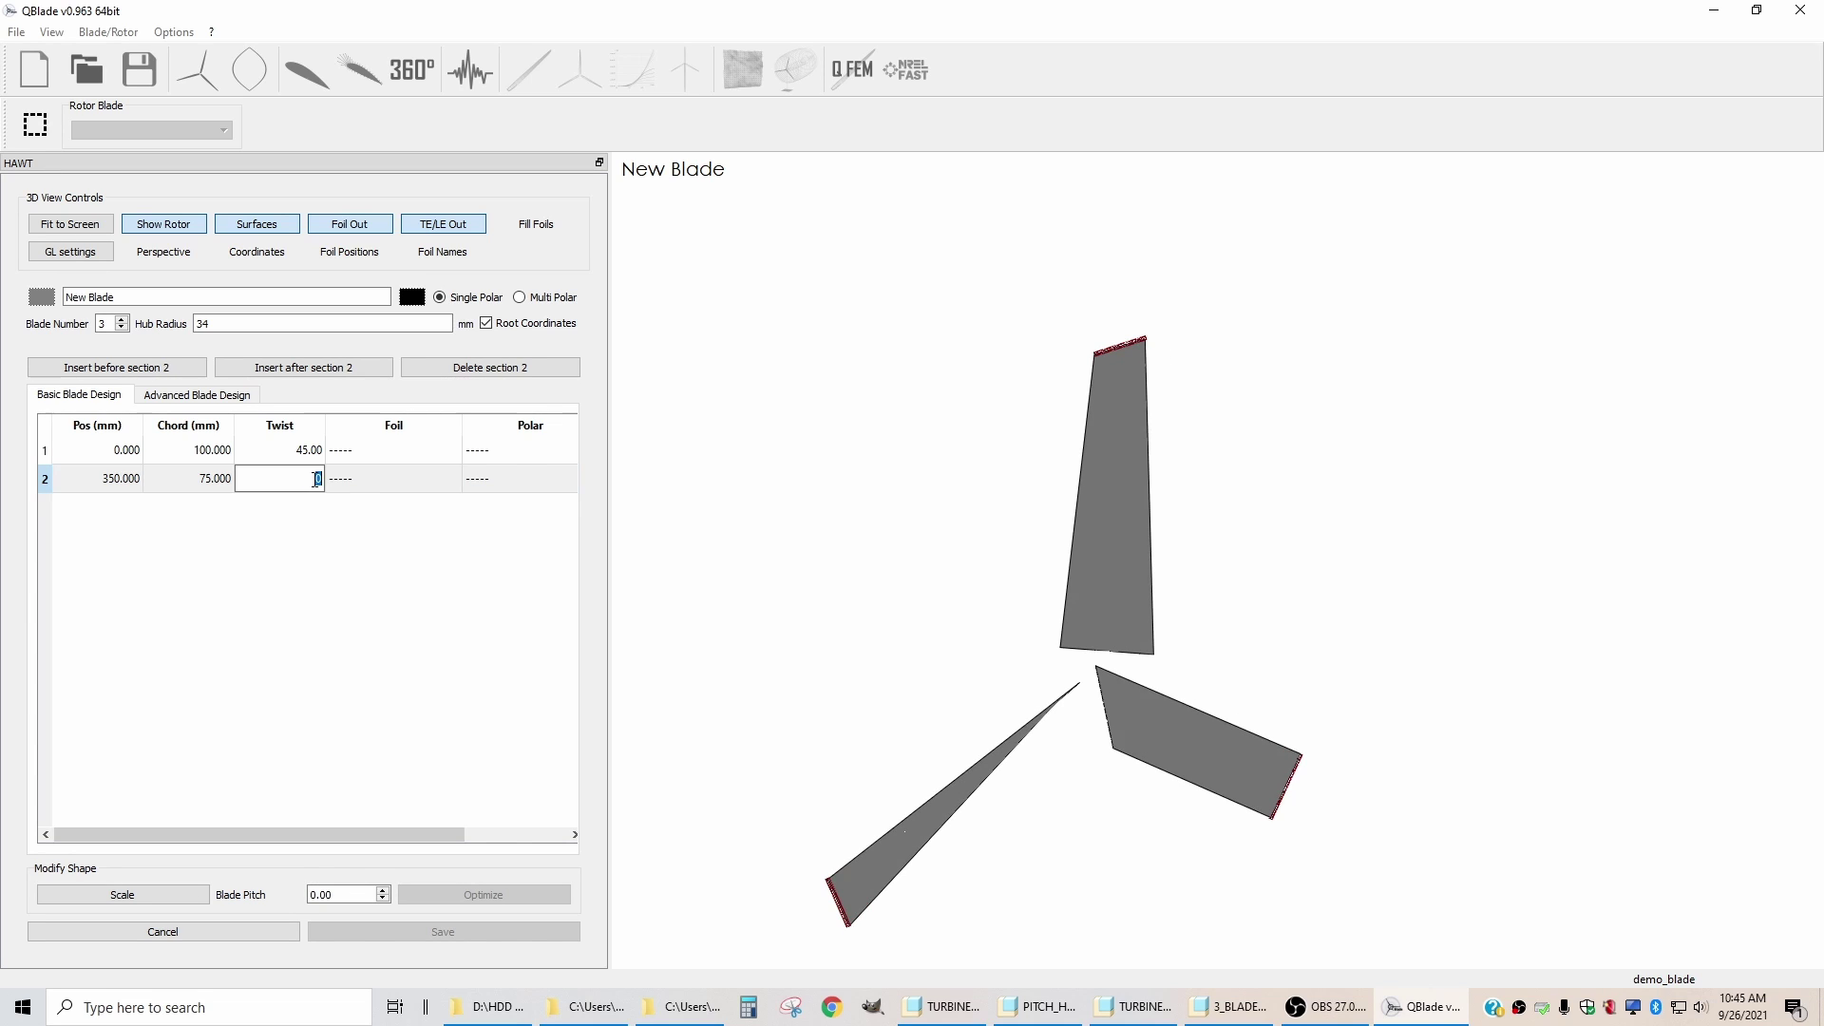
{"action": "type", "text": "5"}
{"action": "key", "text": "Return"}
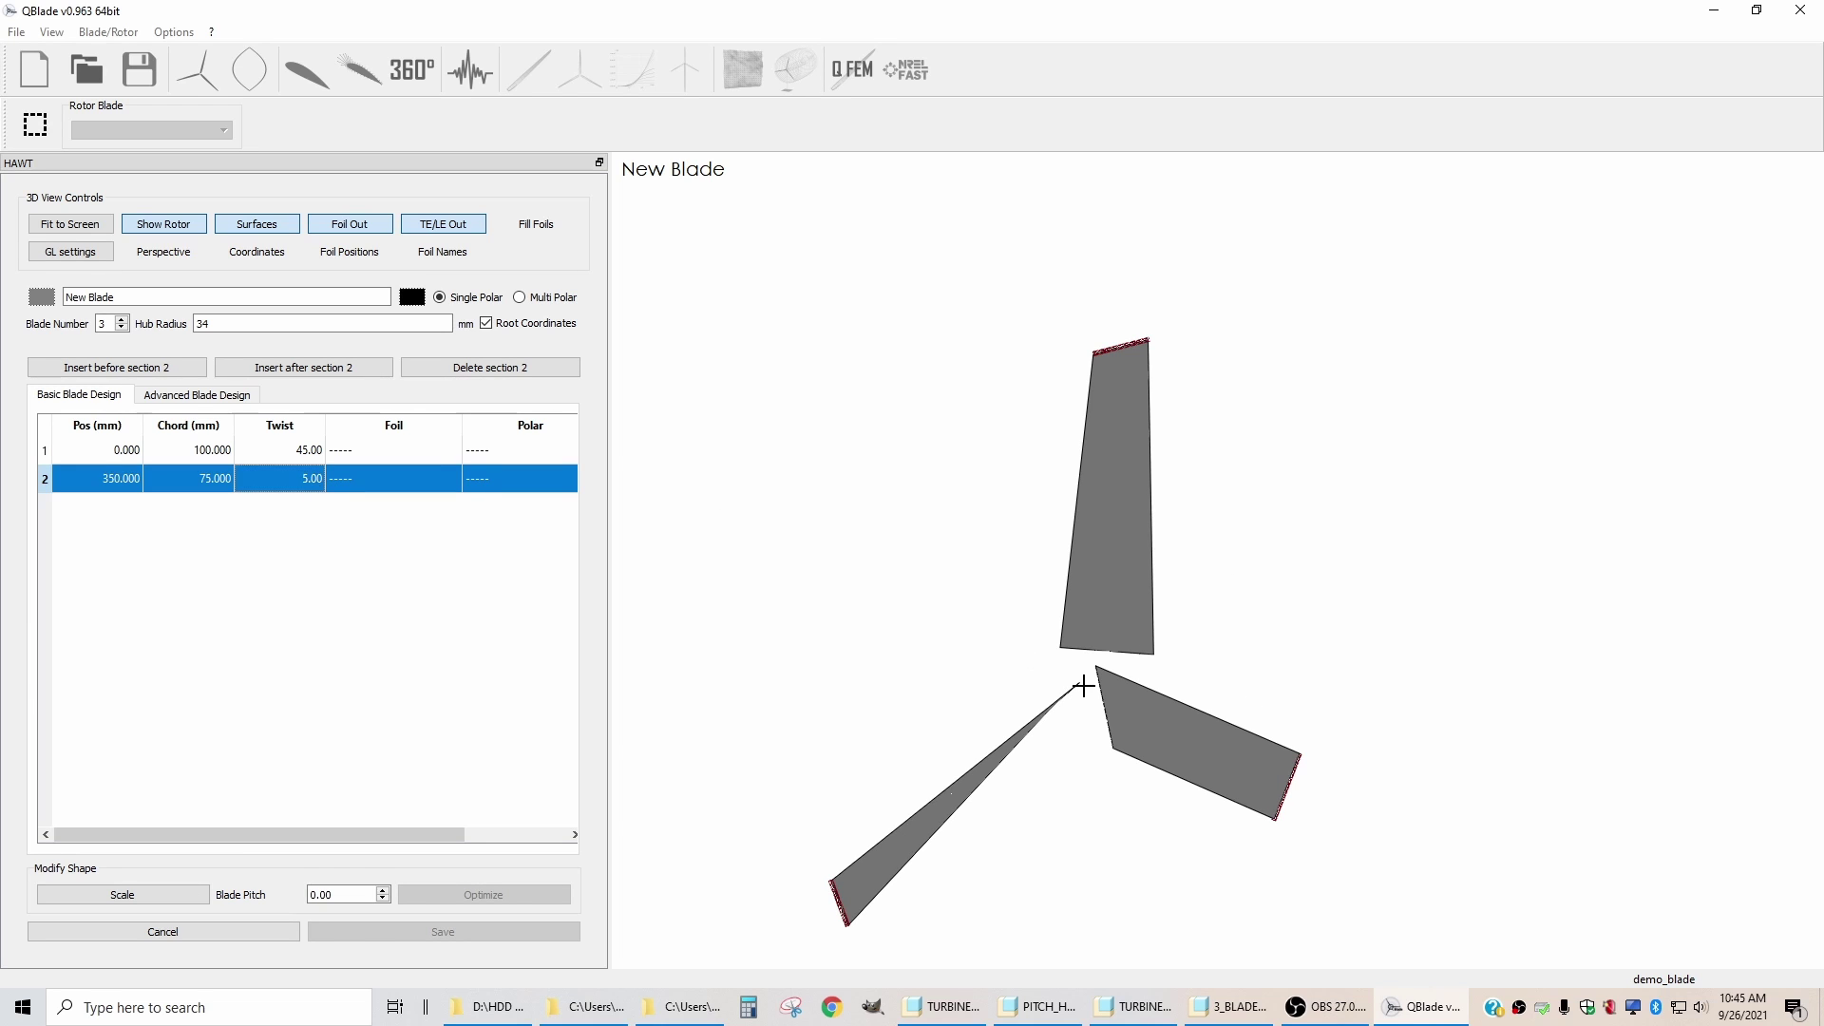
Assign the NACA 0013 te10 foil to the first blade section
{"action": "left_click_drag", "start_coordinate": [1206, 740], "coordinate": [1526, 659]}
{"action": "left_click_drag", "start_coordinate": [1054, 639], "coordinate": [1092, 828]}
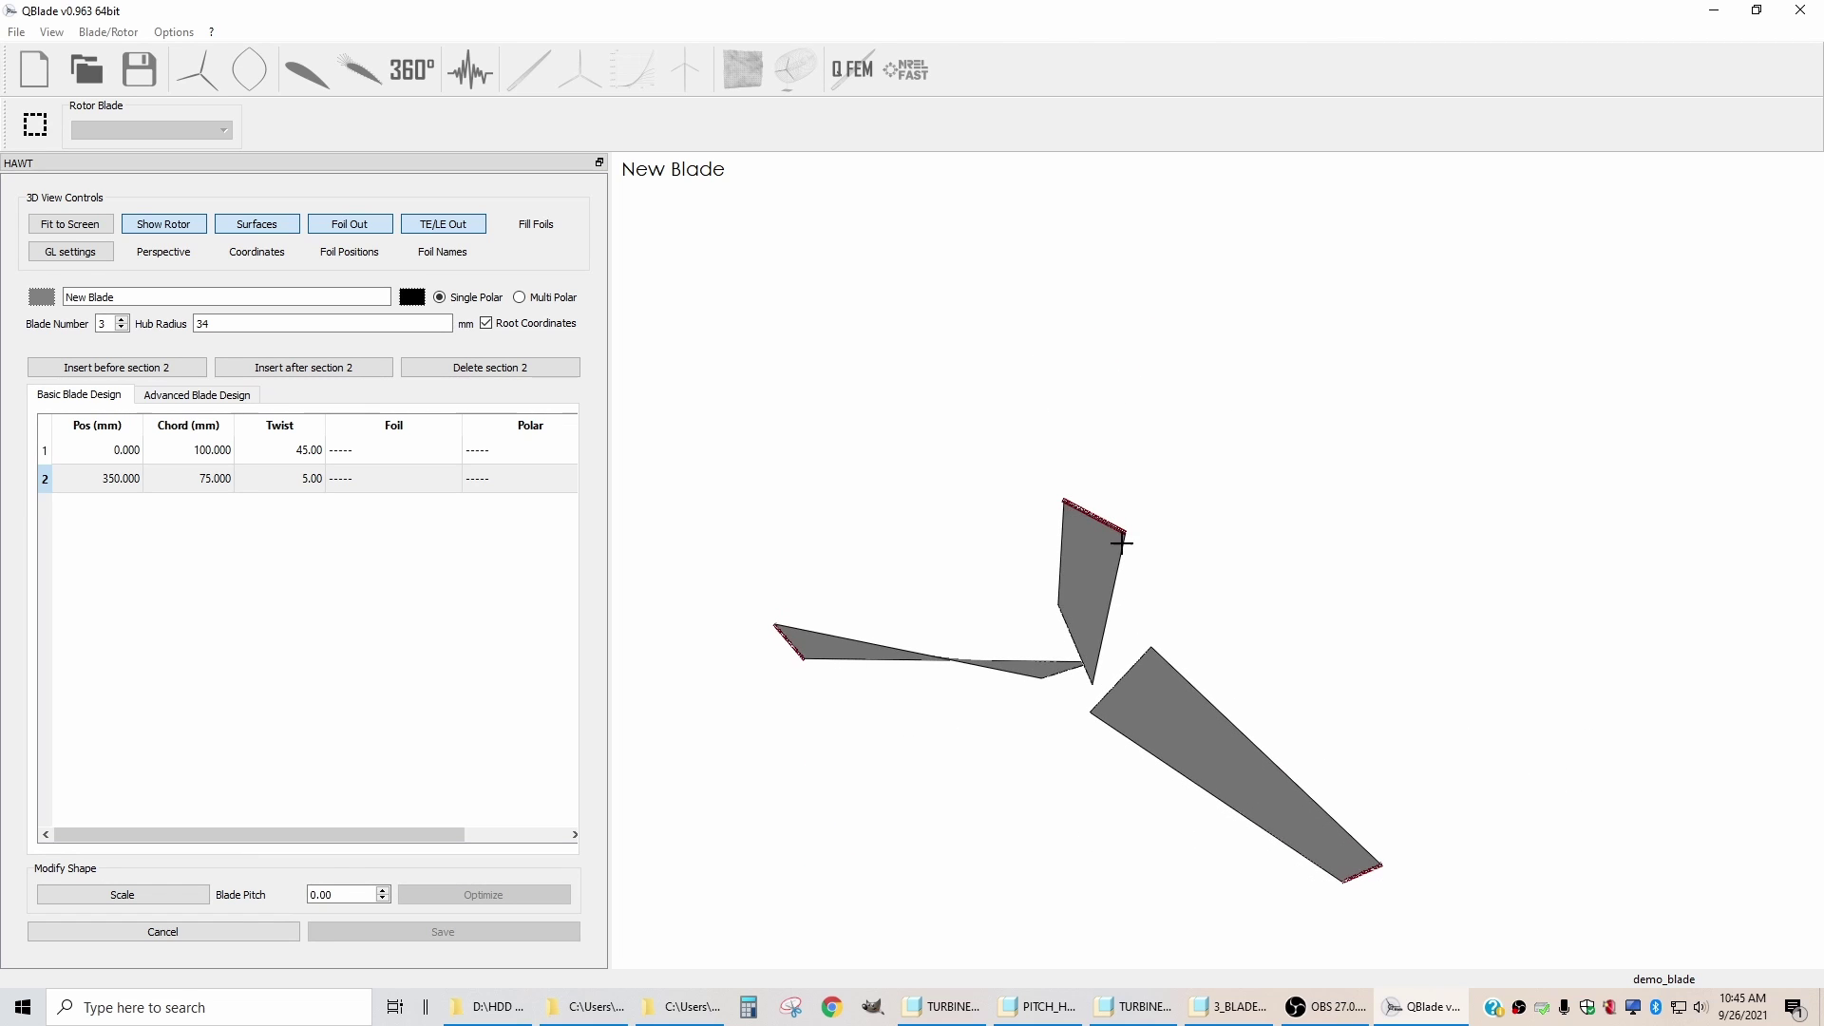
{"action": "left_click_drag", "start_coordinate": [1067, 618], "coordinate": [1102, 658]}
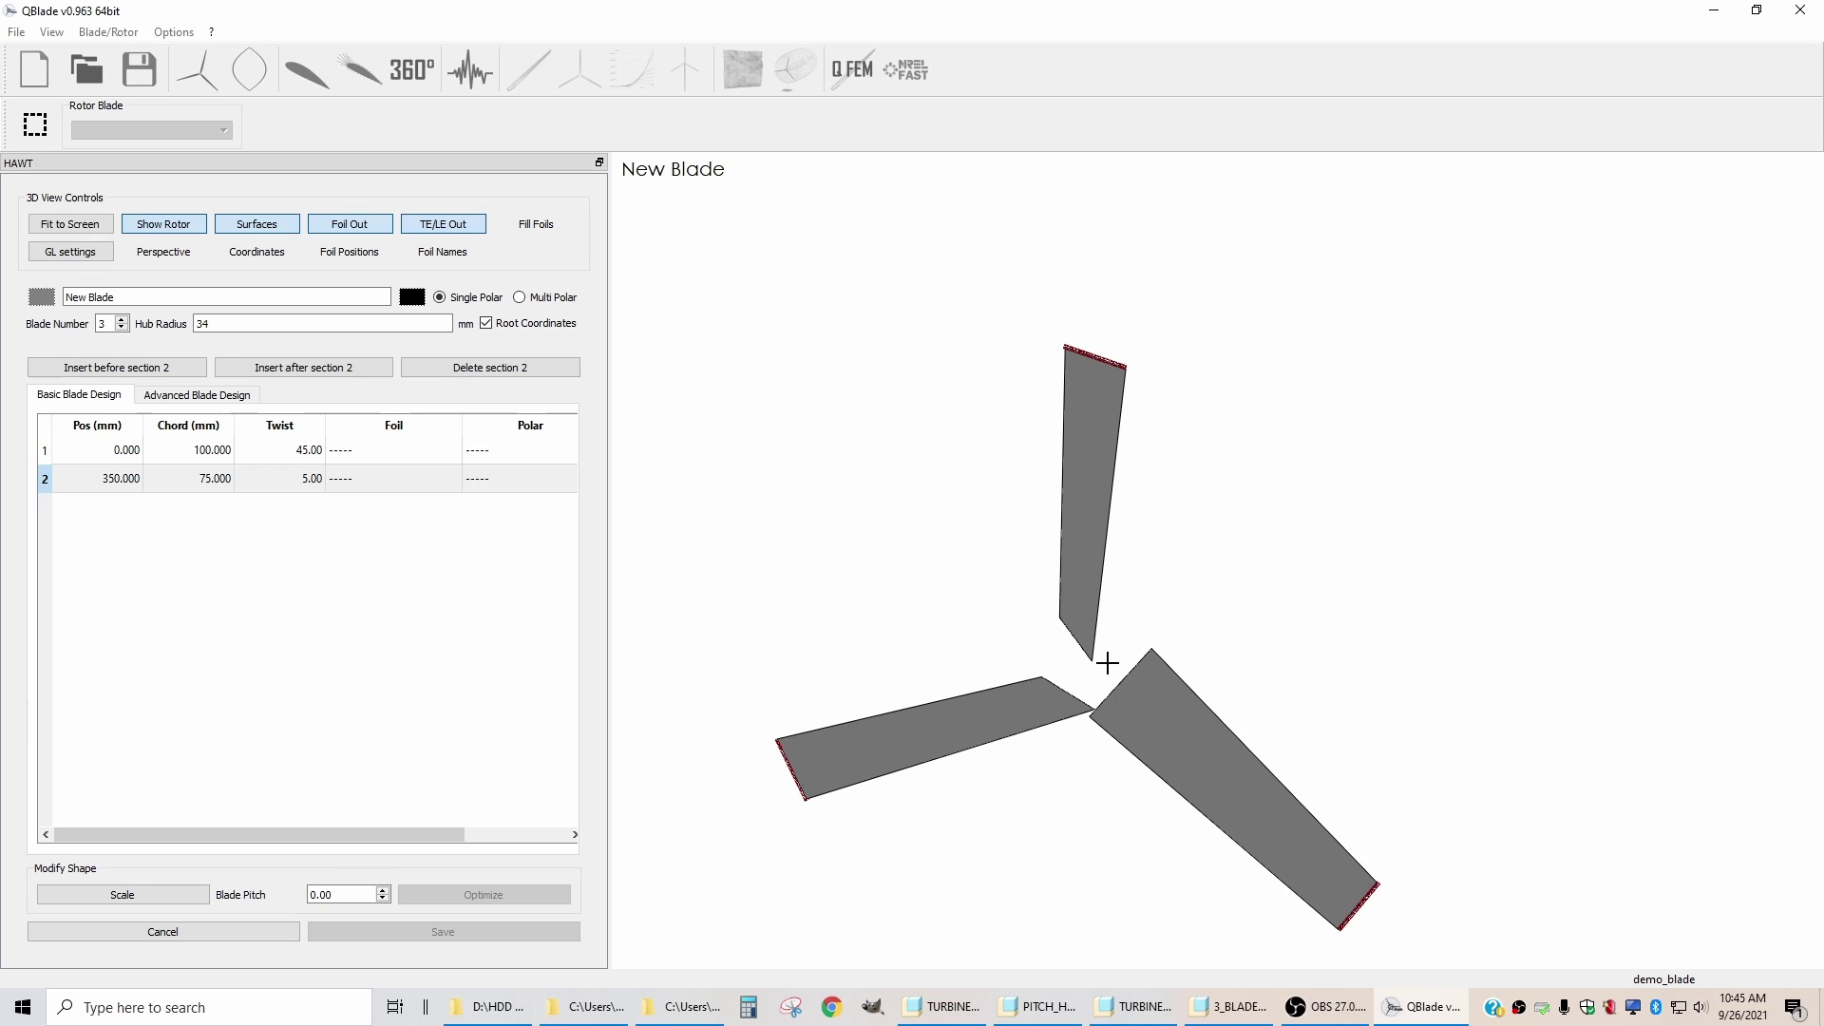
{"action": "scroll", "coordinate": [1102, 655], "scroll_direction": "up", "scroll_amount": 5}
{"action": "left_click_drag", "start_coordinate": [1079, 660], "coordinate": [1119, 699]}
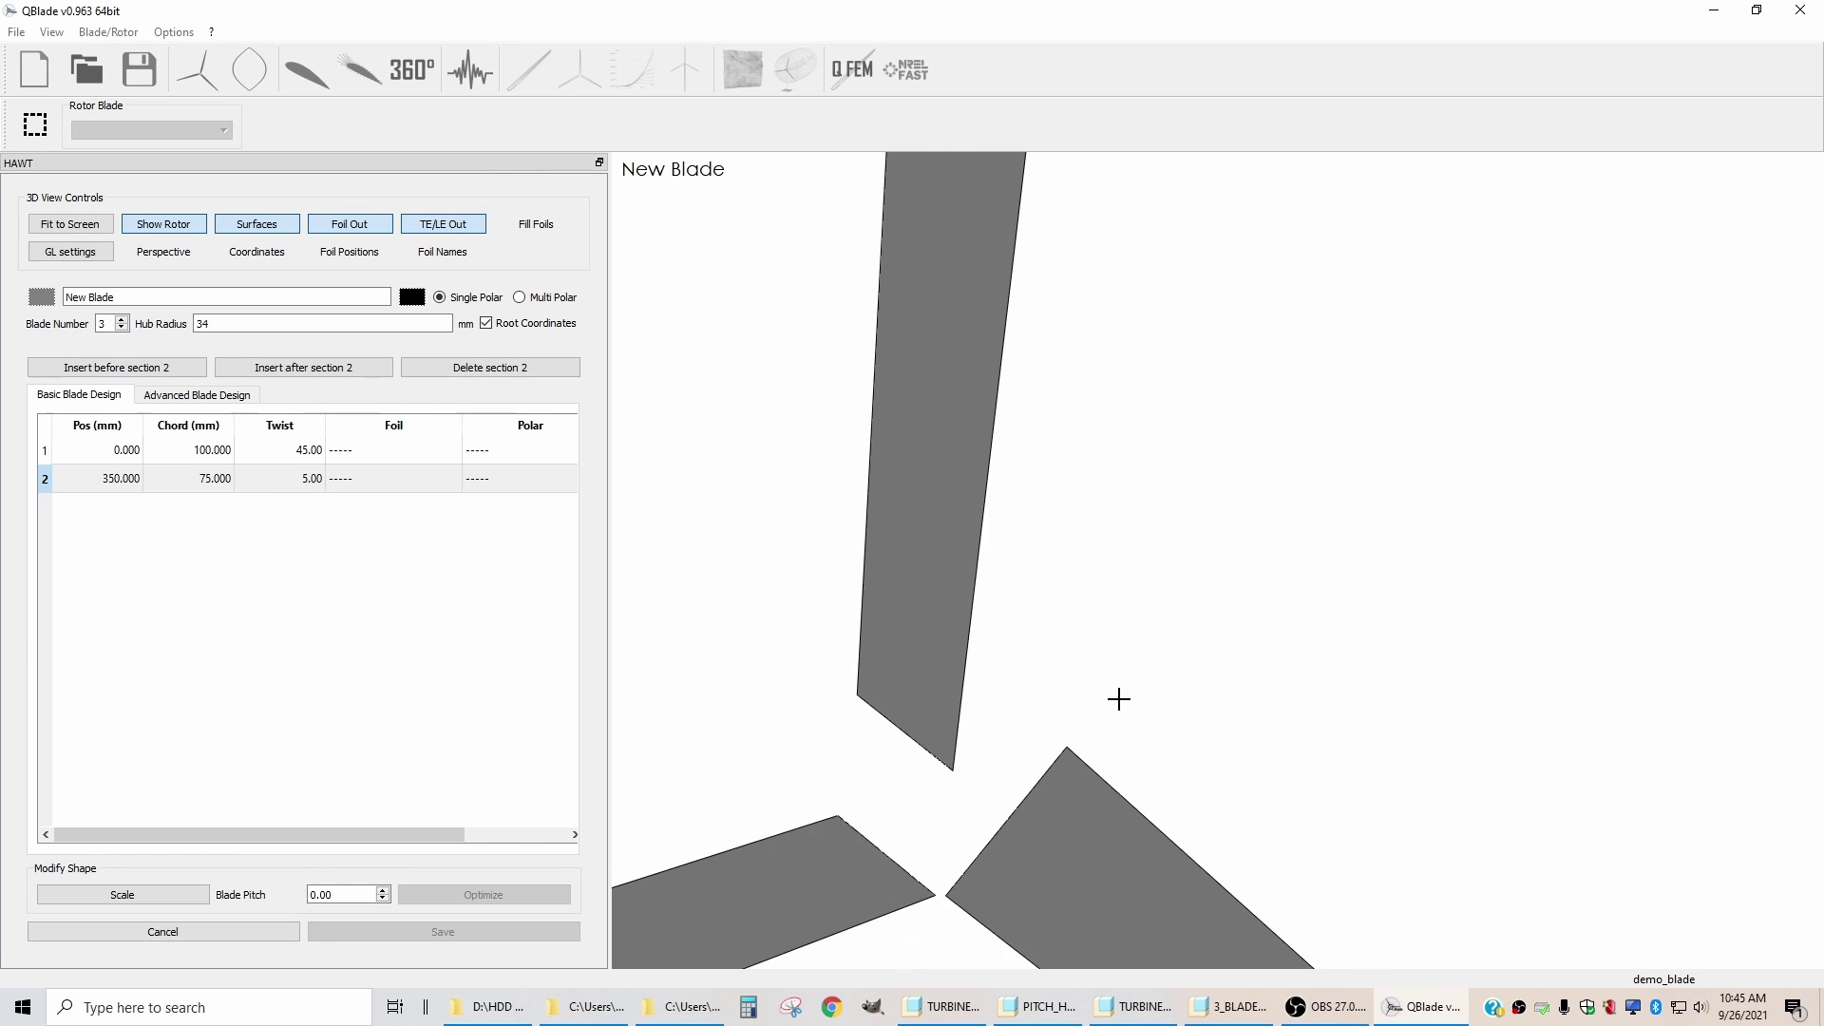
{"action": "scroll", "coordinate": [1121, 698], "scroll_direction": "down", "scroll_amount": 5}
{"action": "double_click", "coordinate": [397, 452]}
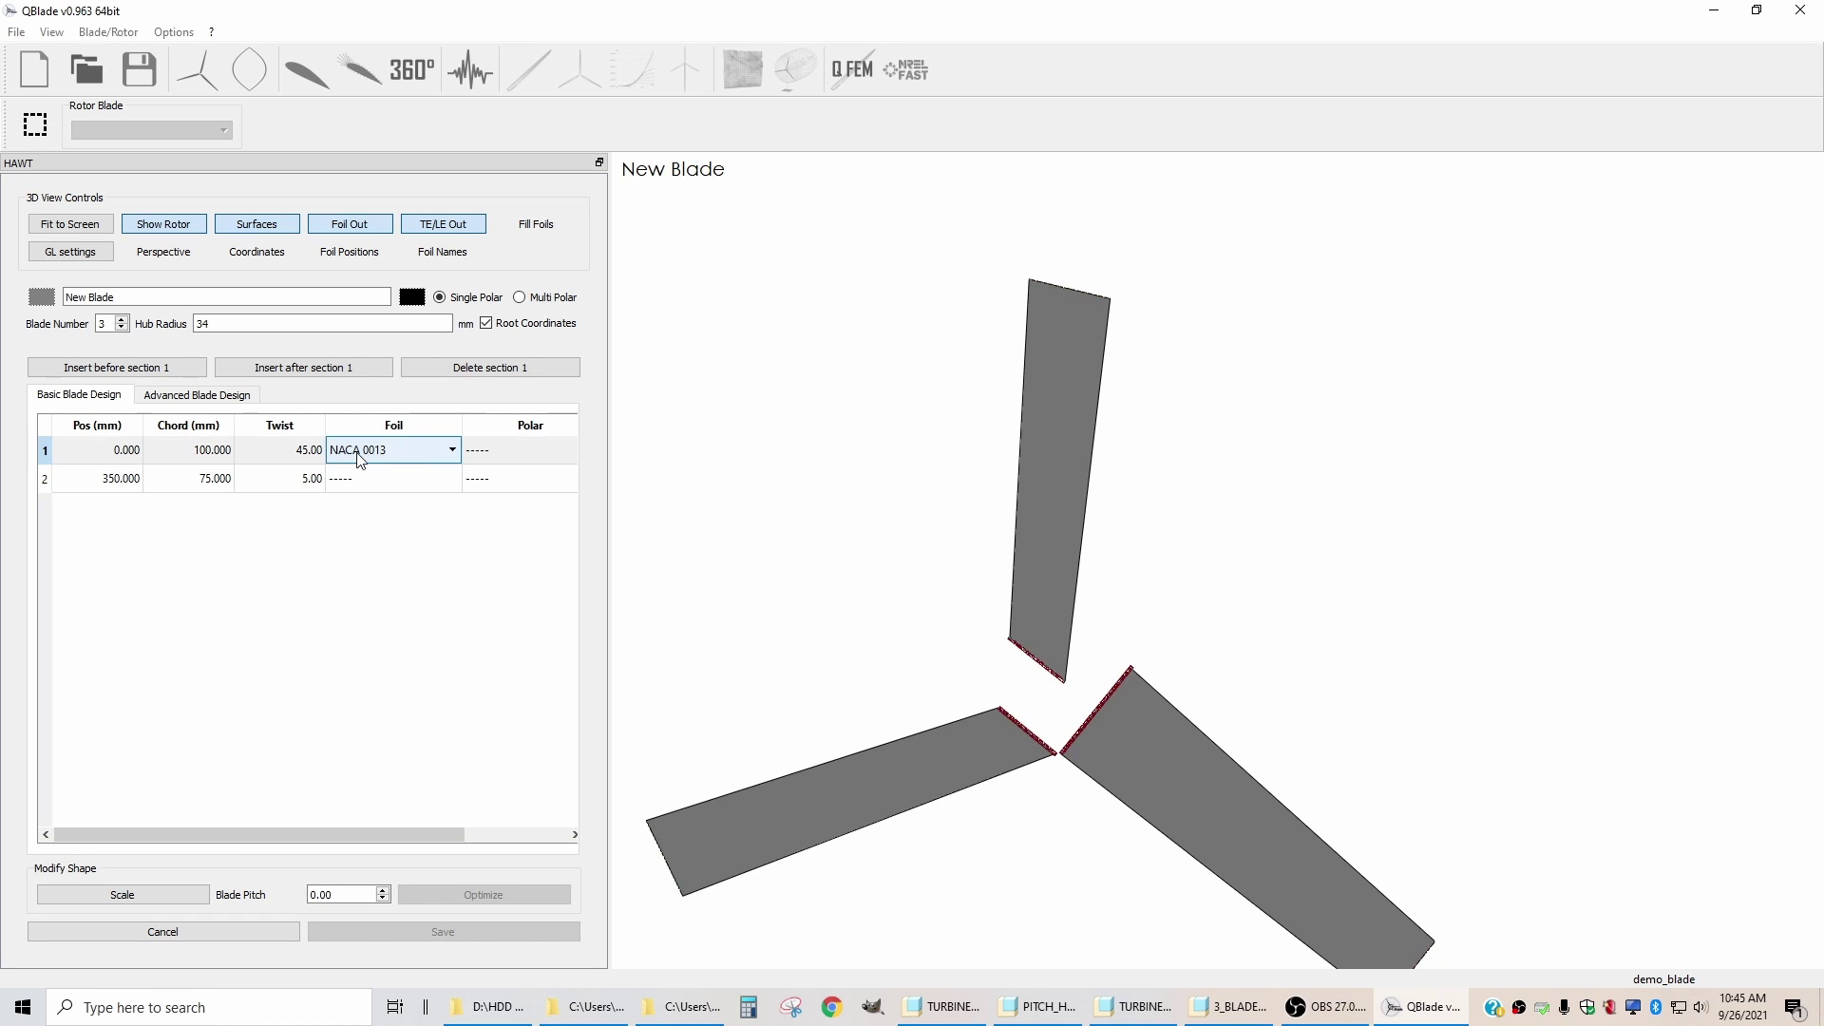
{"action": "left_click", "coordinate": [446, 450]}
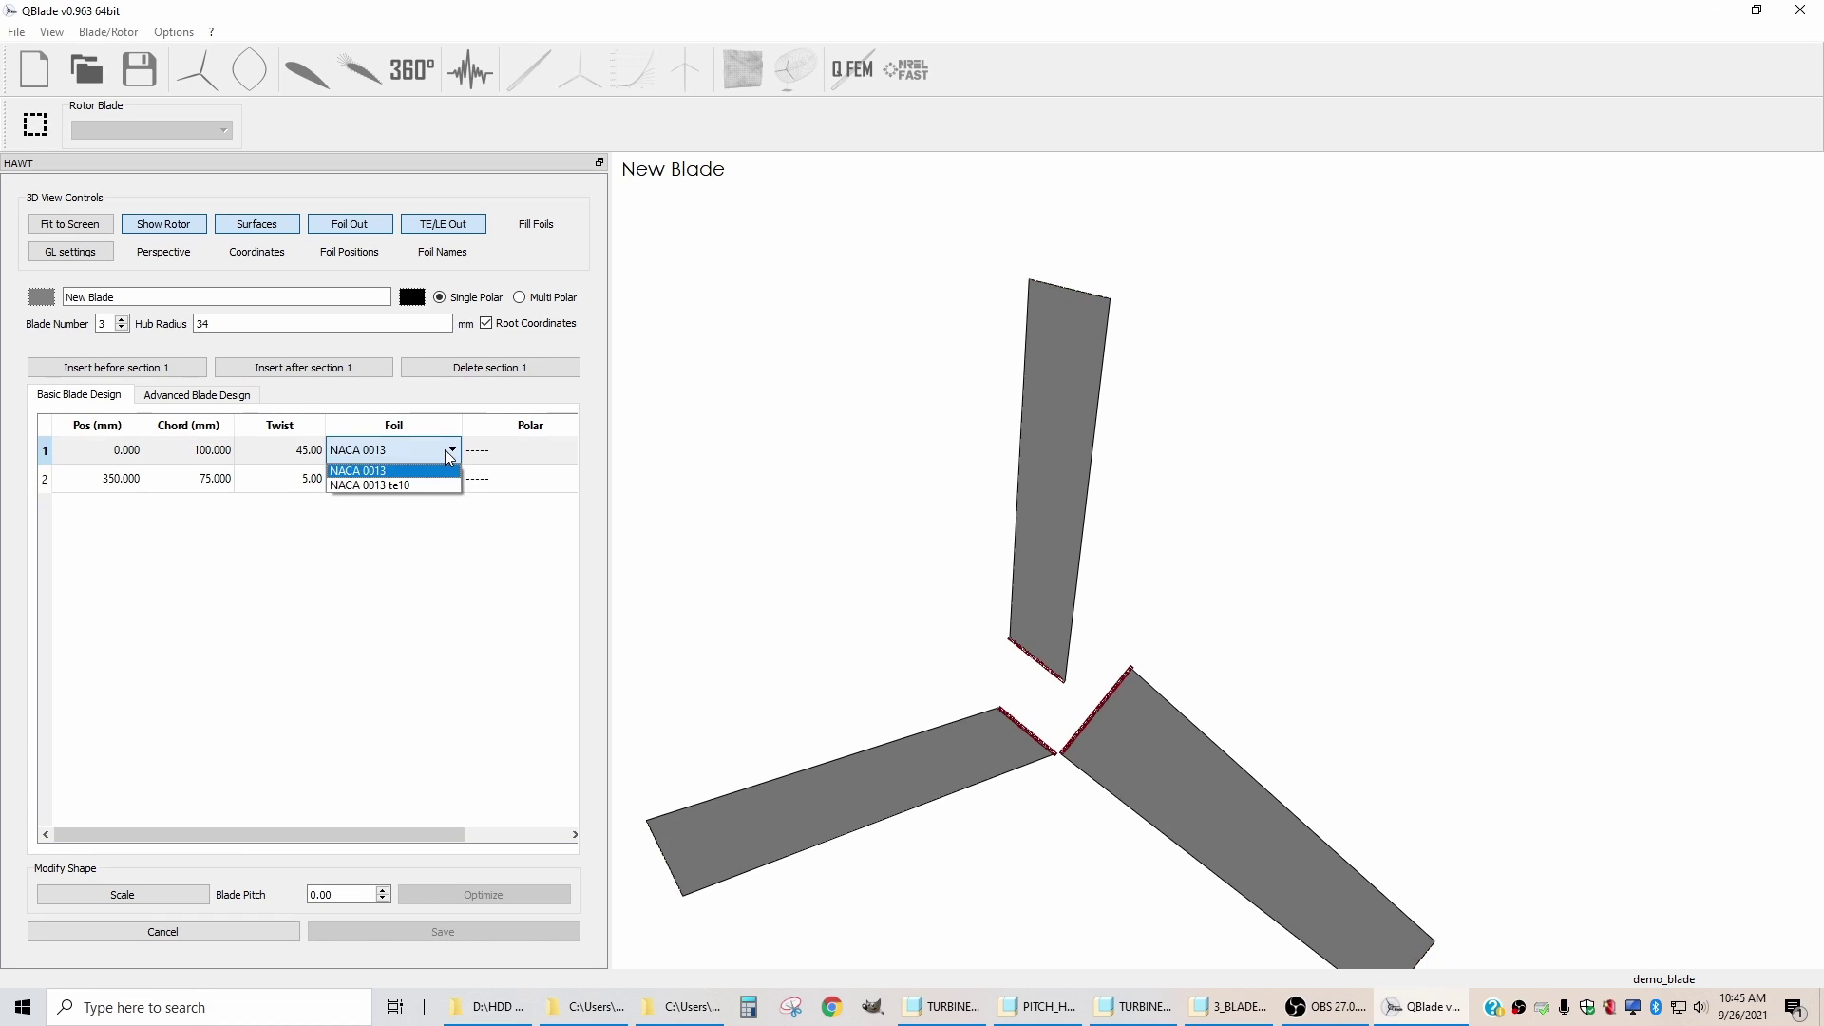
{"action": "left_click", "coordinate": [370, 487]}
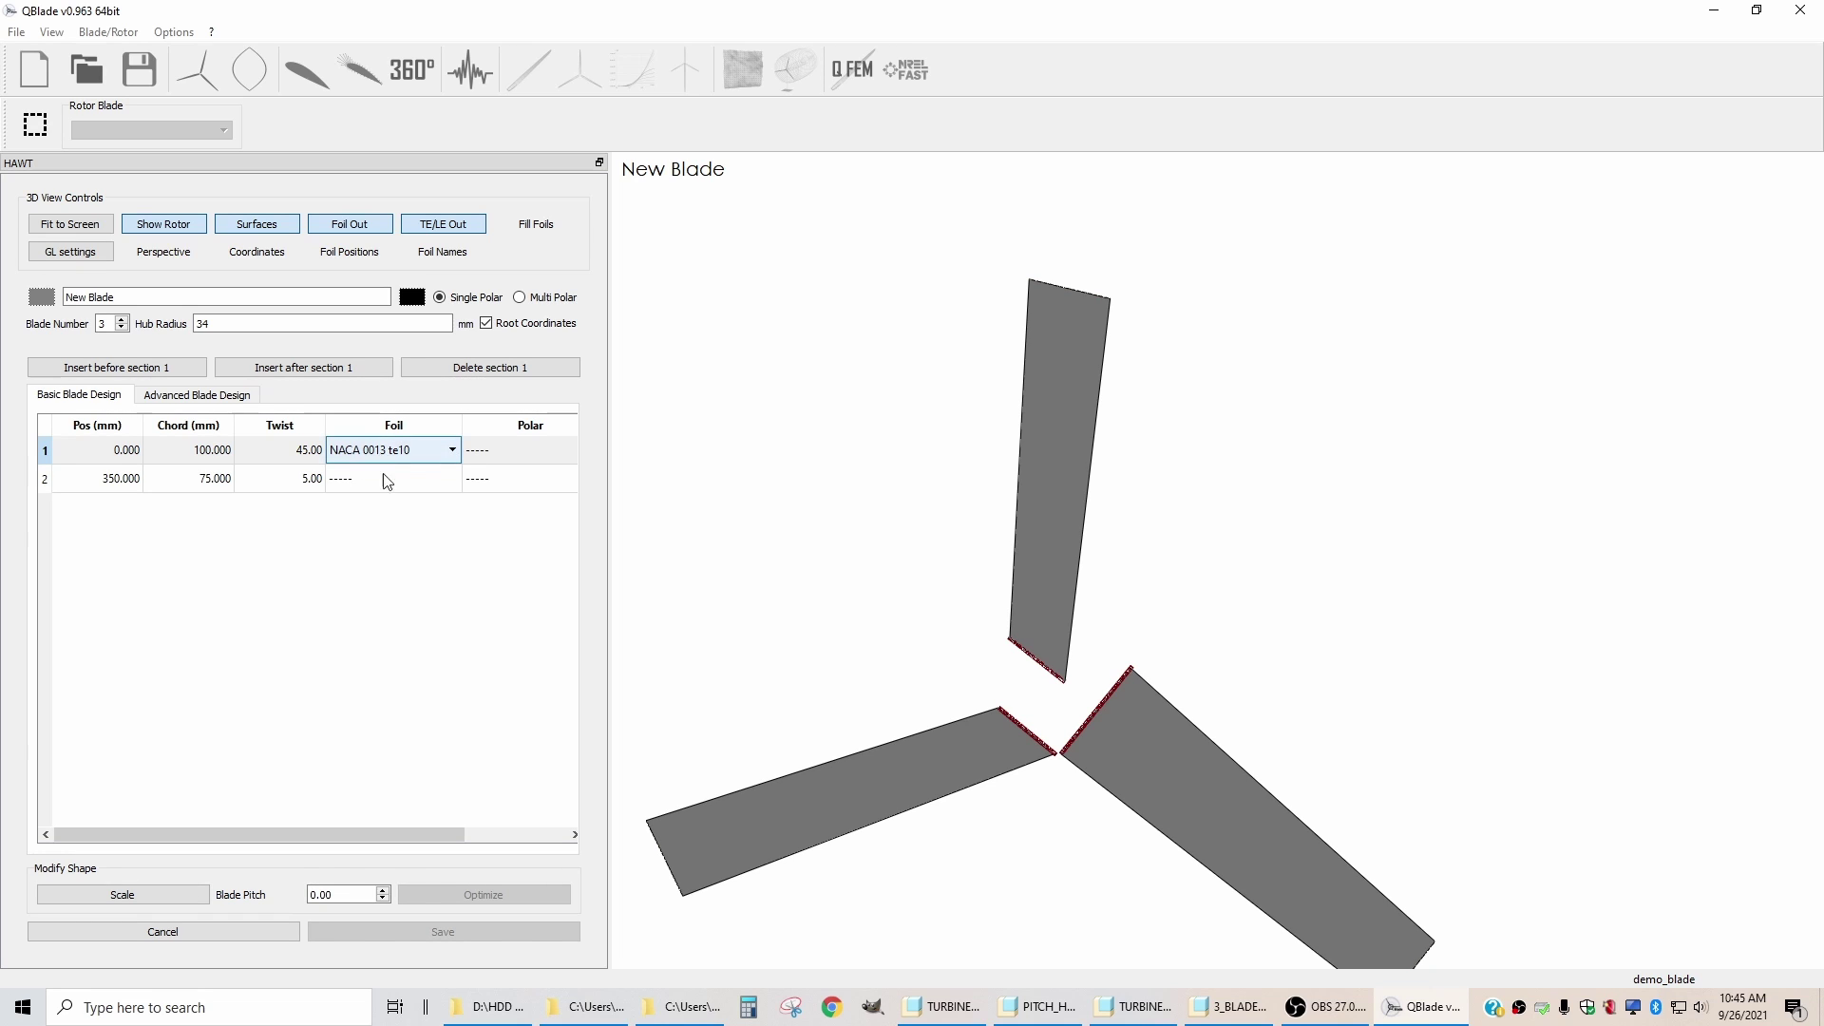
Assign the NACA 0013 te10 foil to the second blade section
{"action": "left_click", "coordinate": [366, 490]}
{"action": "left_click", "coordinate": [450, 479]}
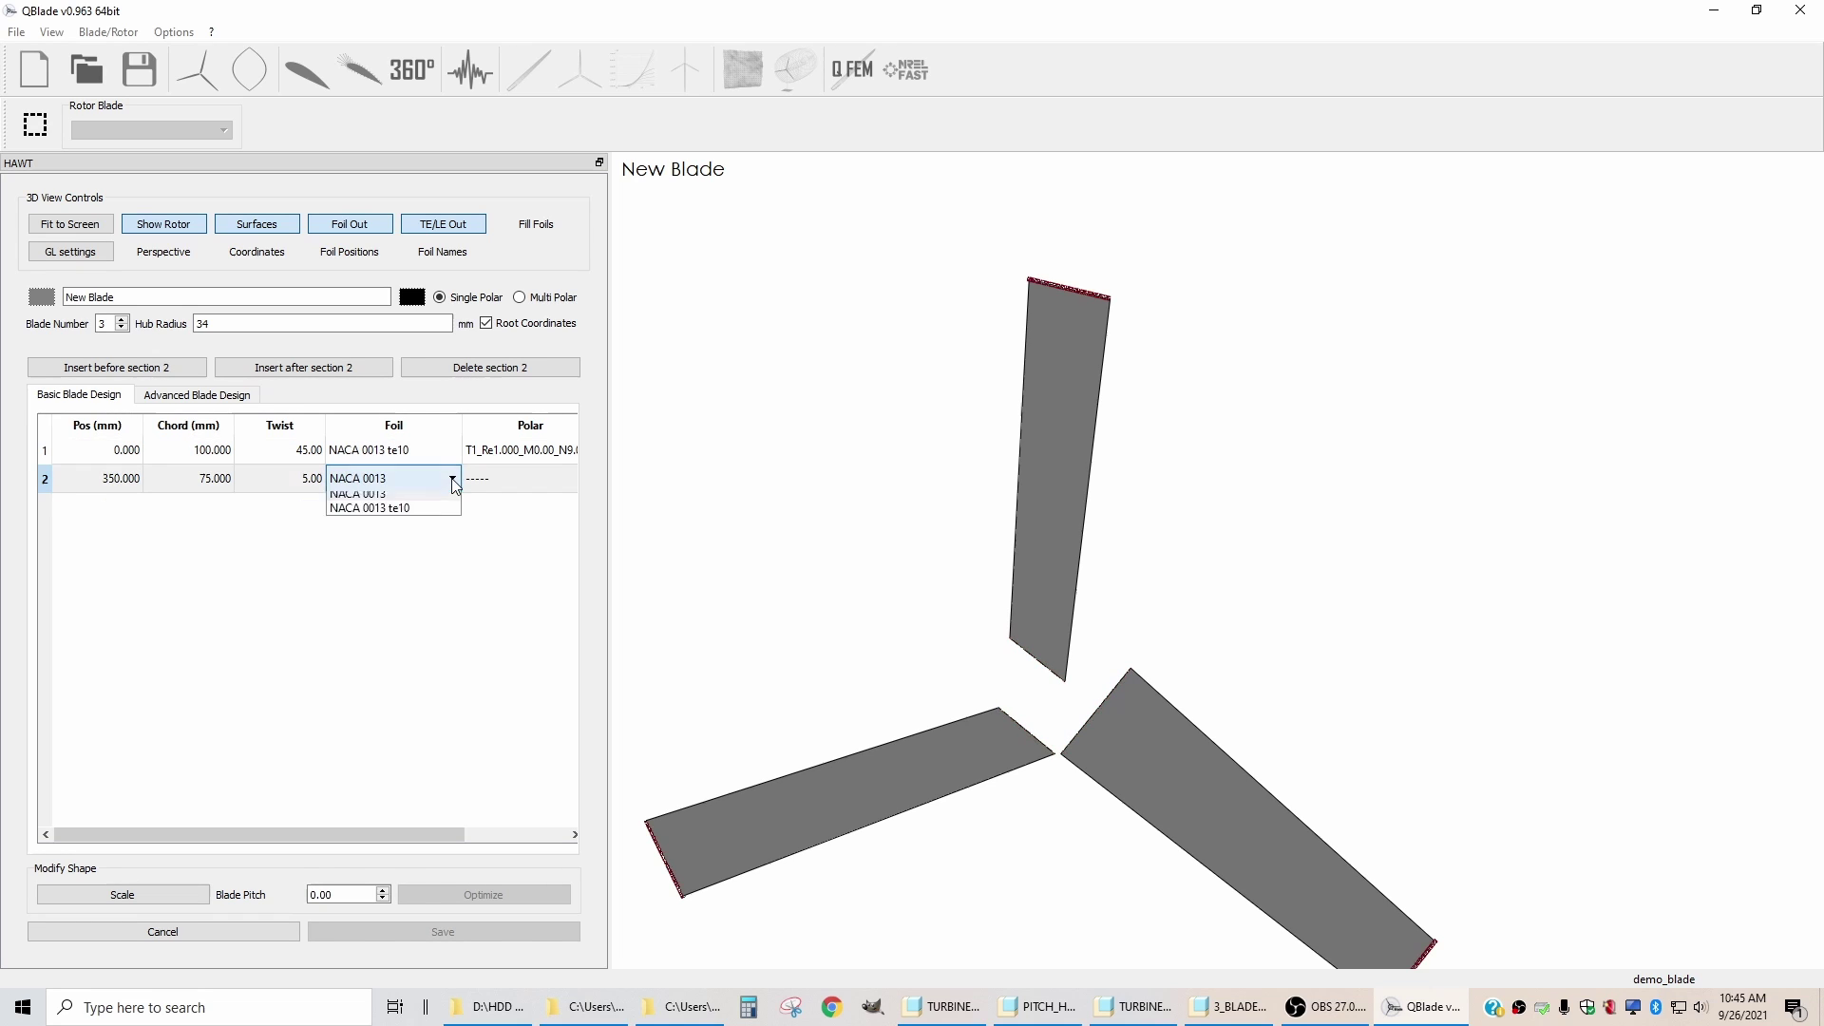
{"action": "left_click", "coordinate": [394, 517]}
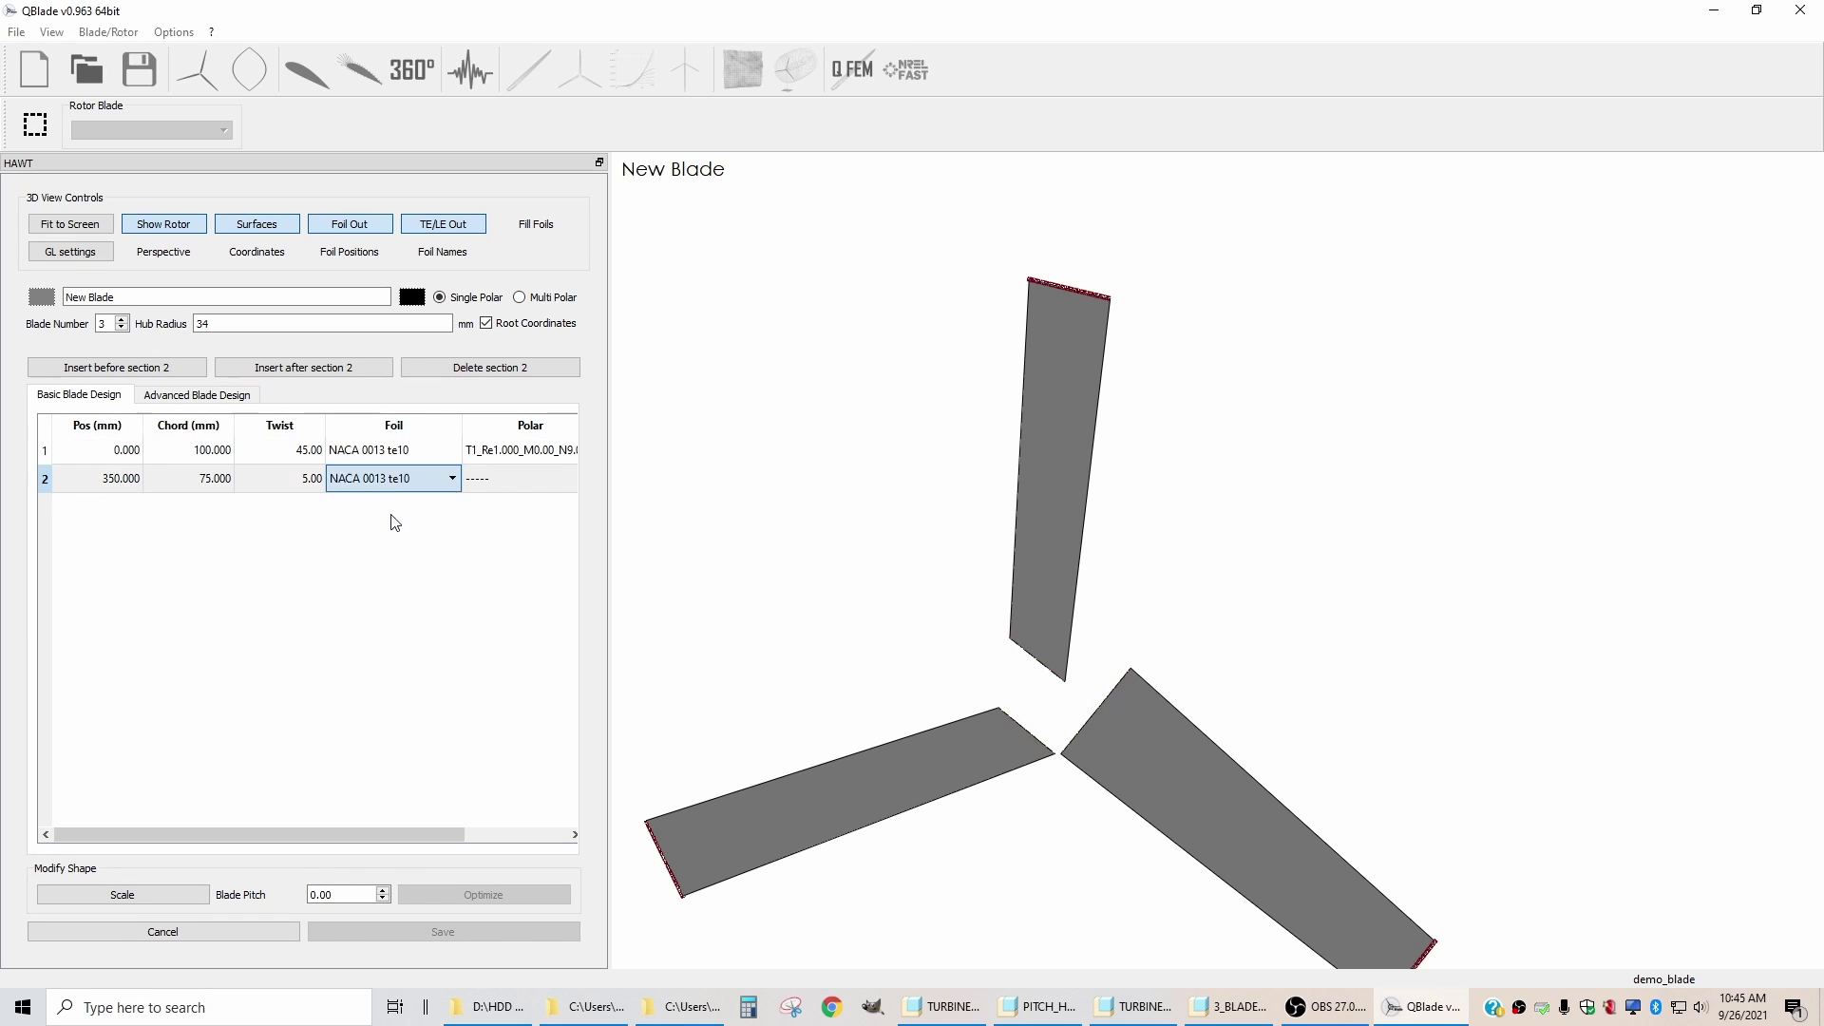
{"action": "left_click", "coordinate": [392, 453]}
Save the finished blade design and then the project
{"action": "left_click_drag", "start_coordinate": [1058, 826], "coordinate": [748, 719]}
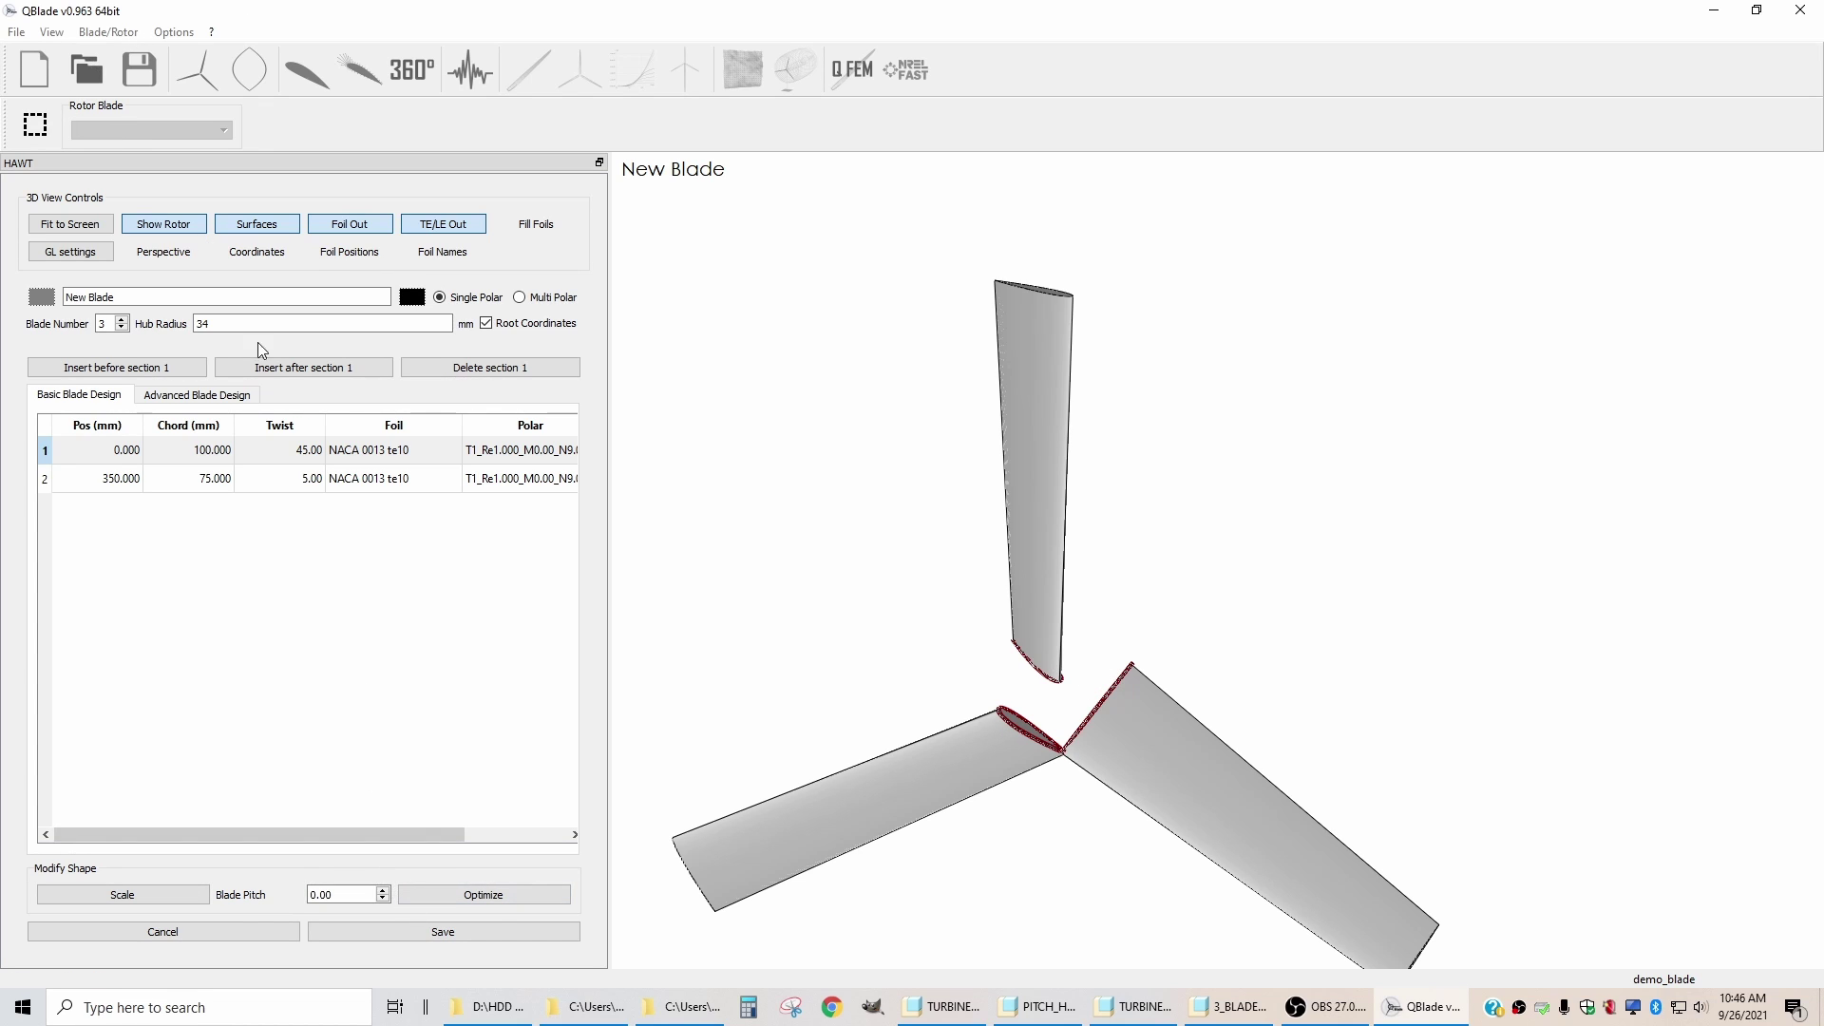
{"action": "left_click", "coordinate": [434, 933]}
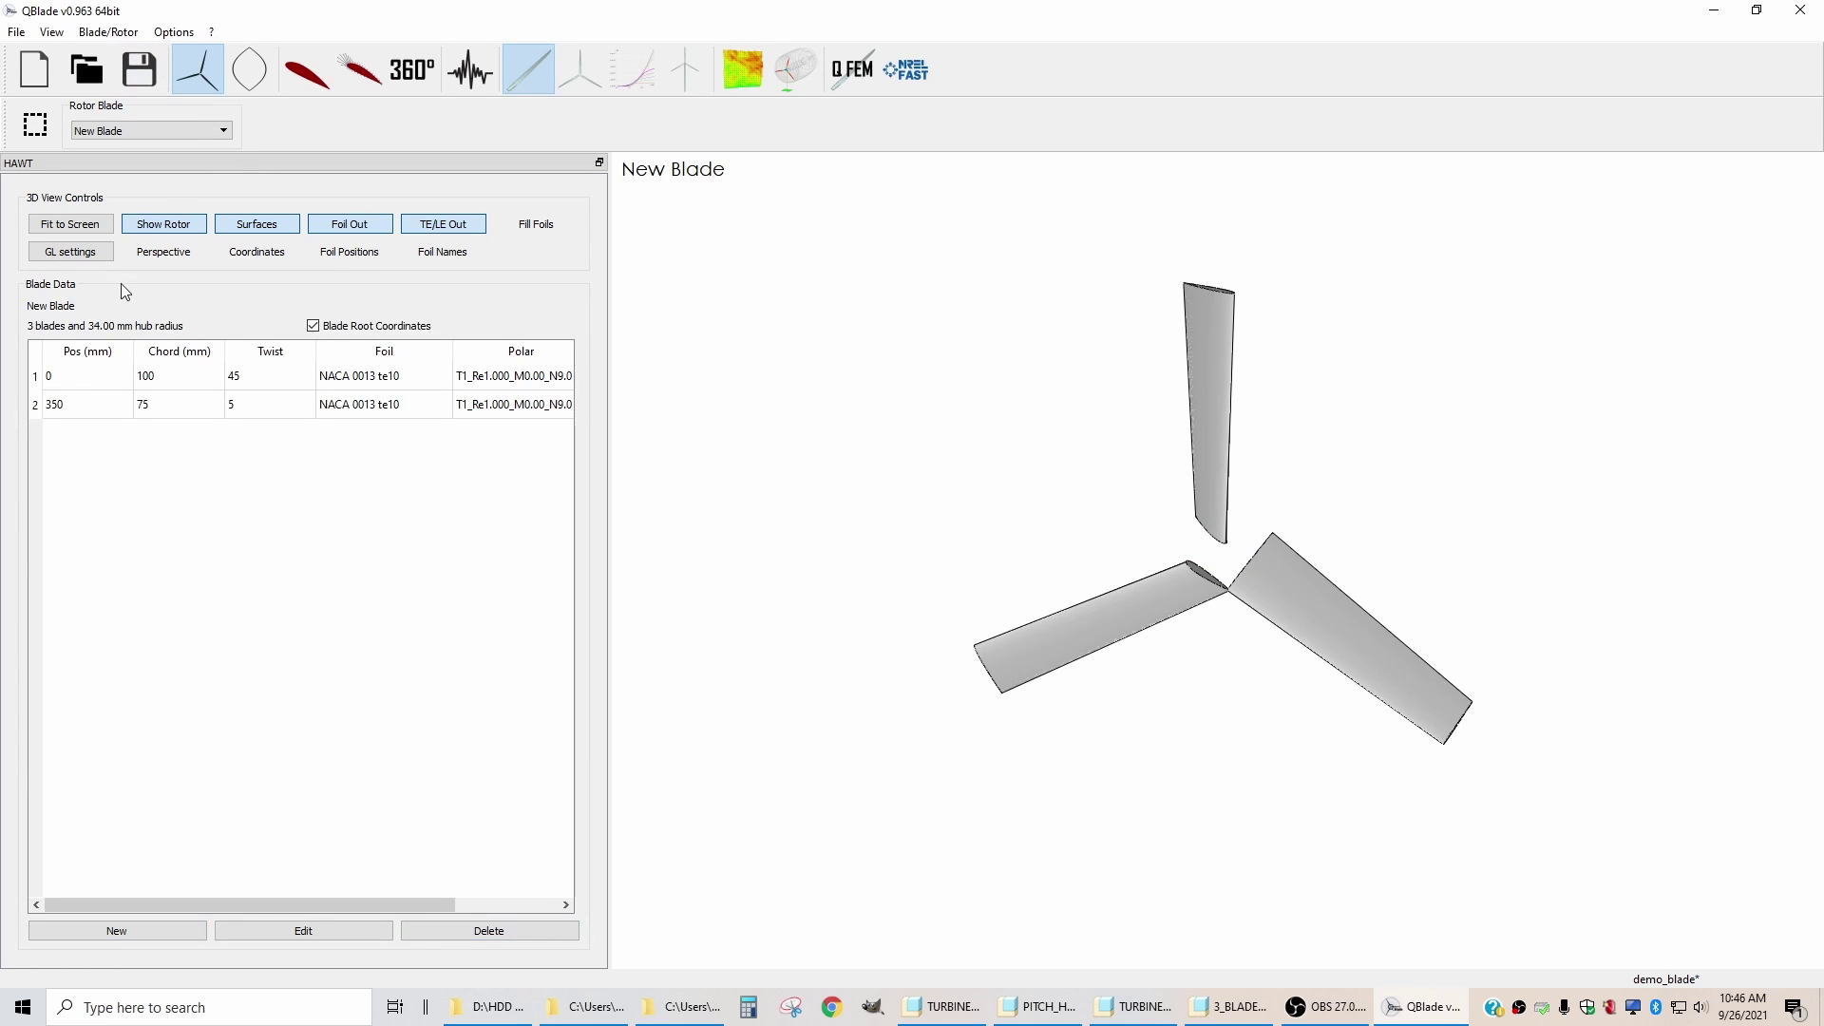
{"action": "left_click", "coordinate": [138, 73]}
Reopen the saved blade for editing and set its geometry optimization to a tip speed ratio of 0.1
{"action": "left_click", "coordinate": [283, 931]}
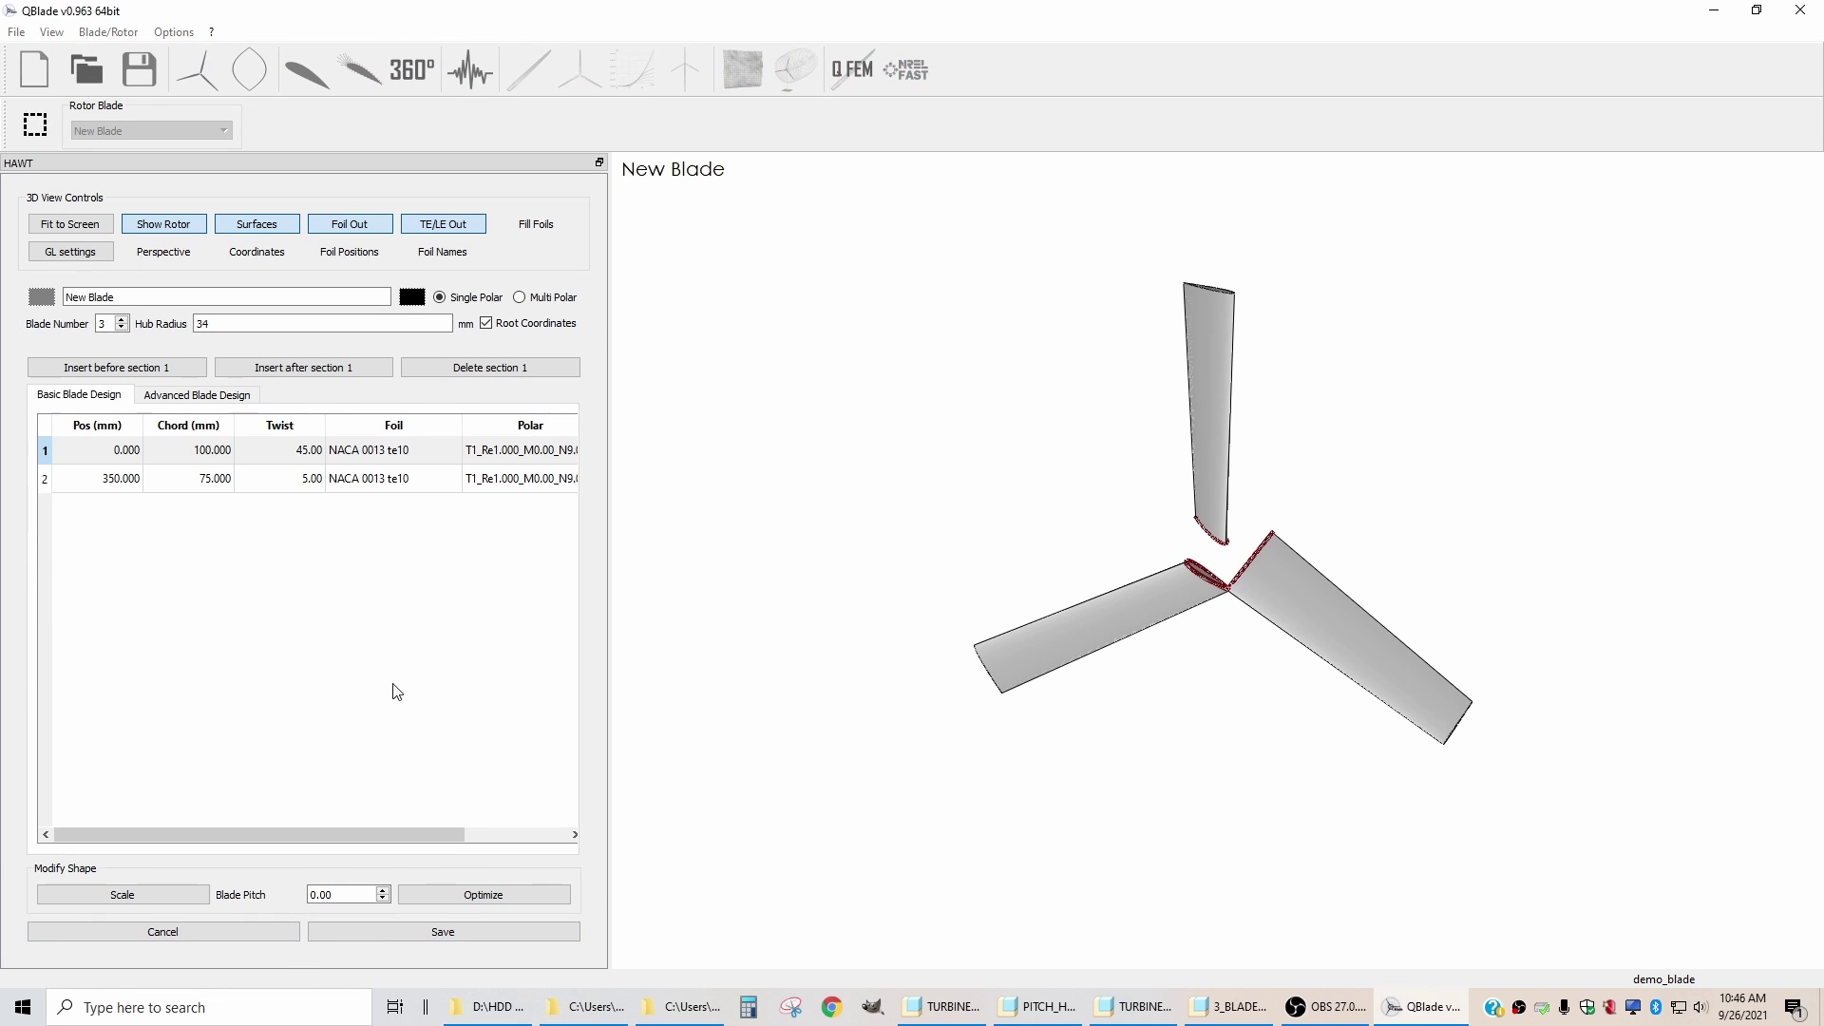
{"action": "left_click", "coordinate": [472, 895]}
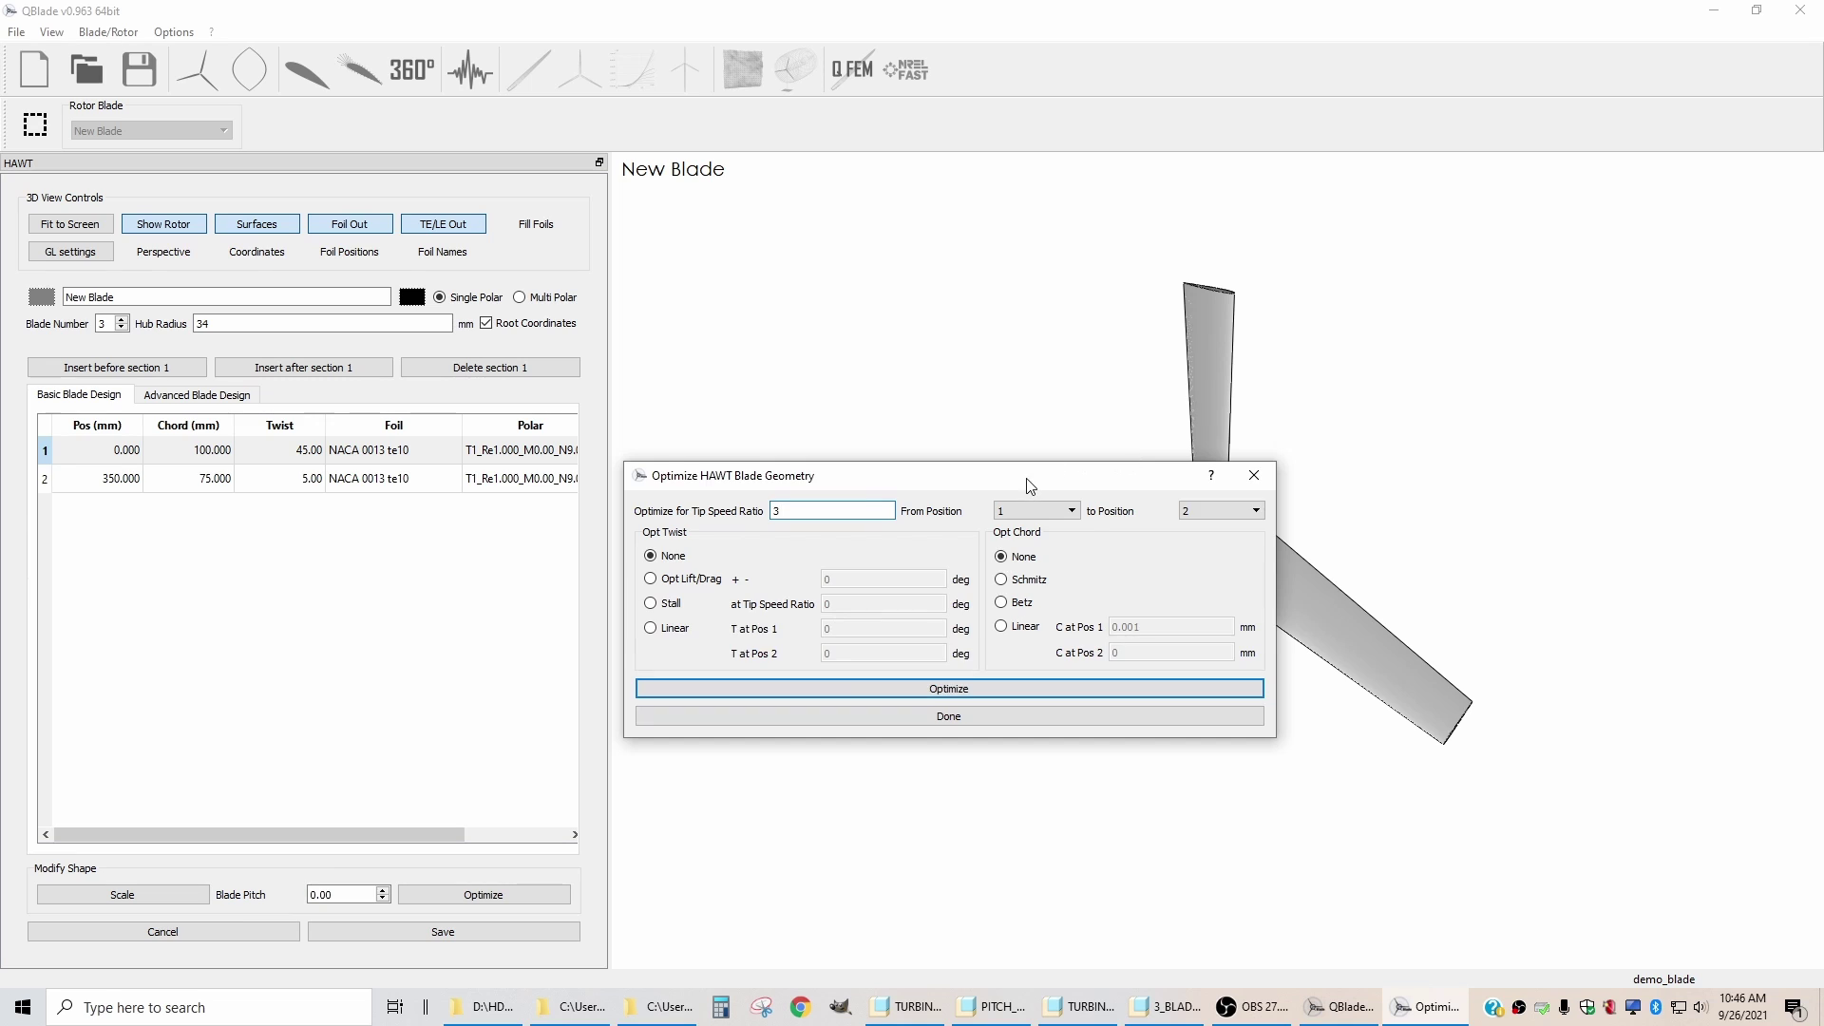
{"action": "left_click_drag", "start_coordinate": [1029, 480], "coordinate": [766, 491]}
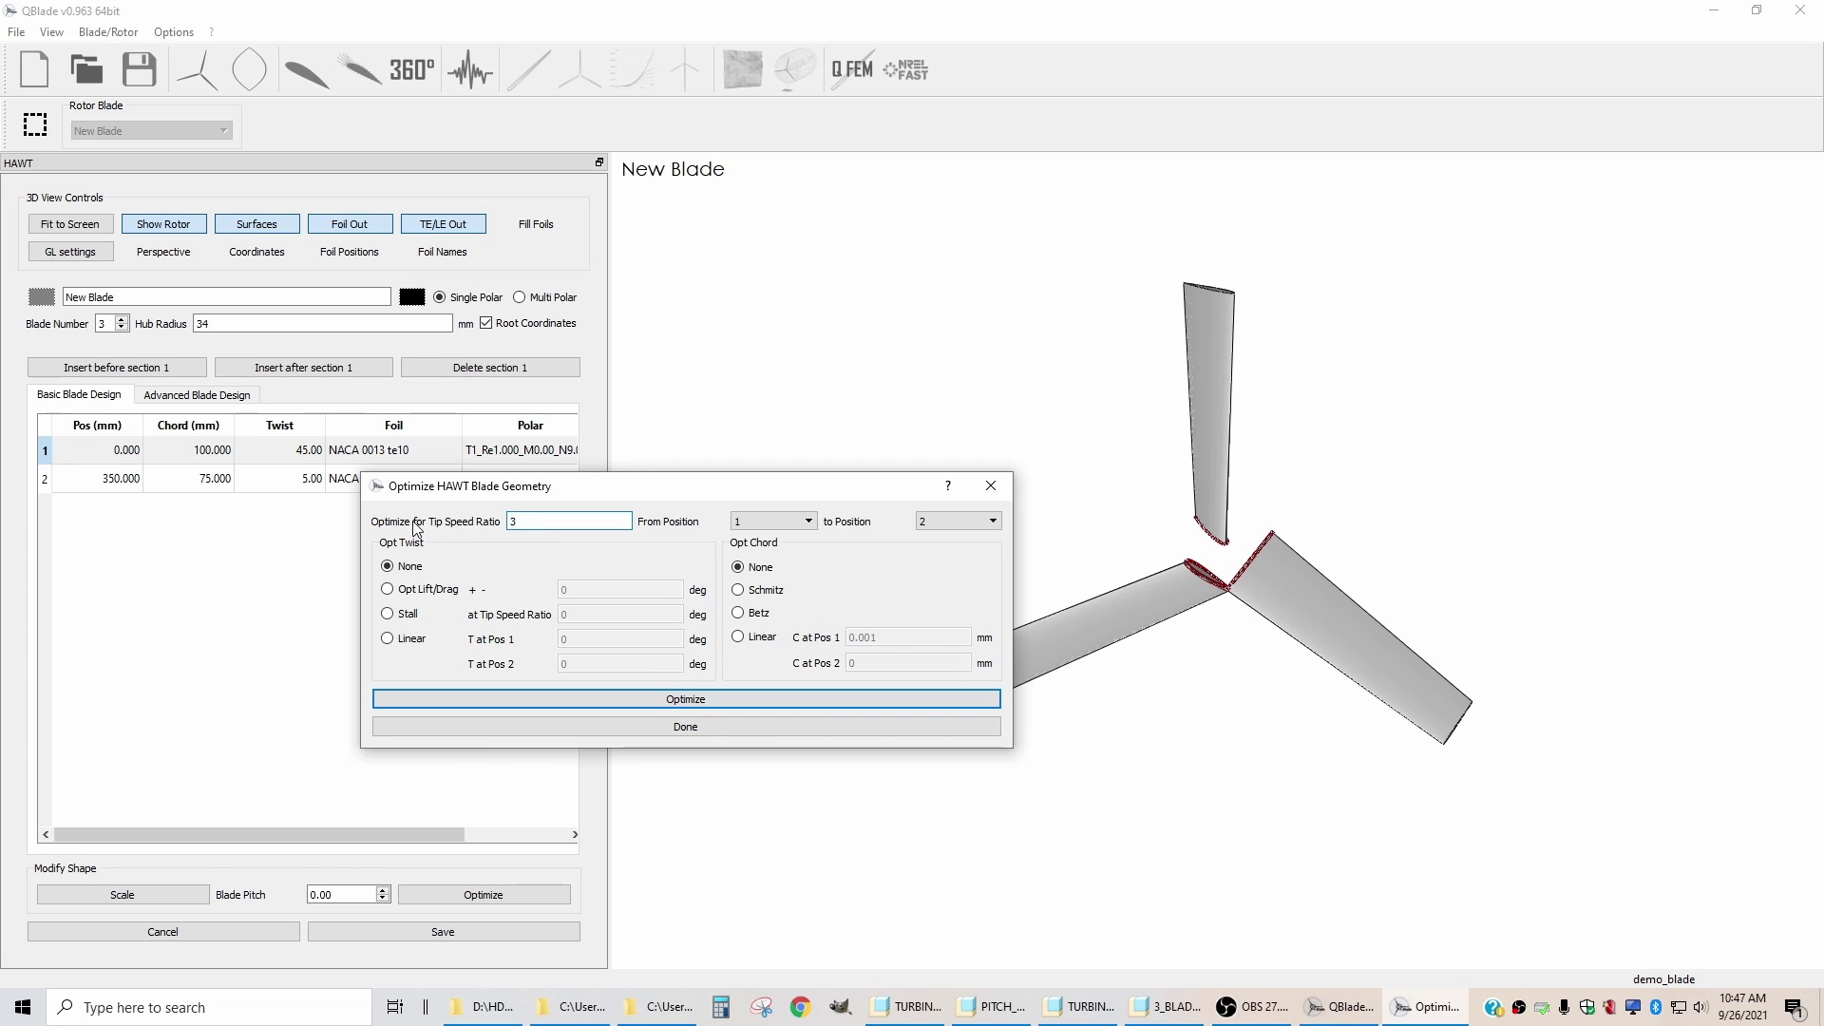
{"action": "double_click", "coordinate": [546, 525]}
{"action": "type", "text": ".1"}
{"action": "key", "text": "BackSpace"}
{"action": "key", "text": "BackSpace"}
{"action": "type", "text": "0.1"}
Optimize the blade twist for lift/drag between sections 1 and 2, finish the optimization and inspect the rotor
{"action": "left_click", "coordinate": [387, 590]}
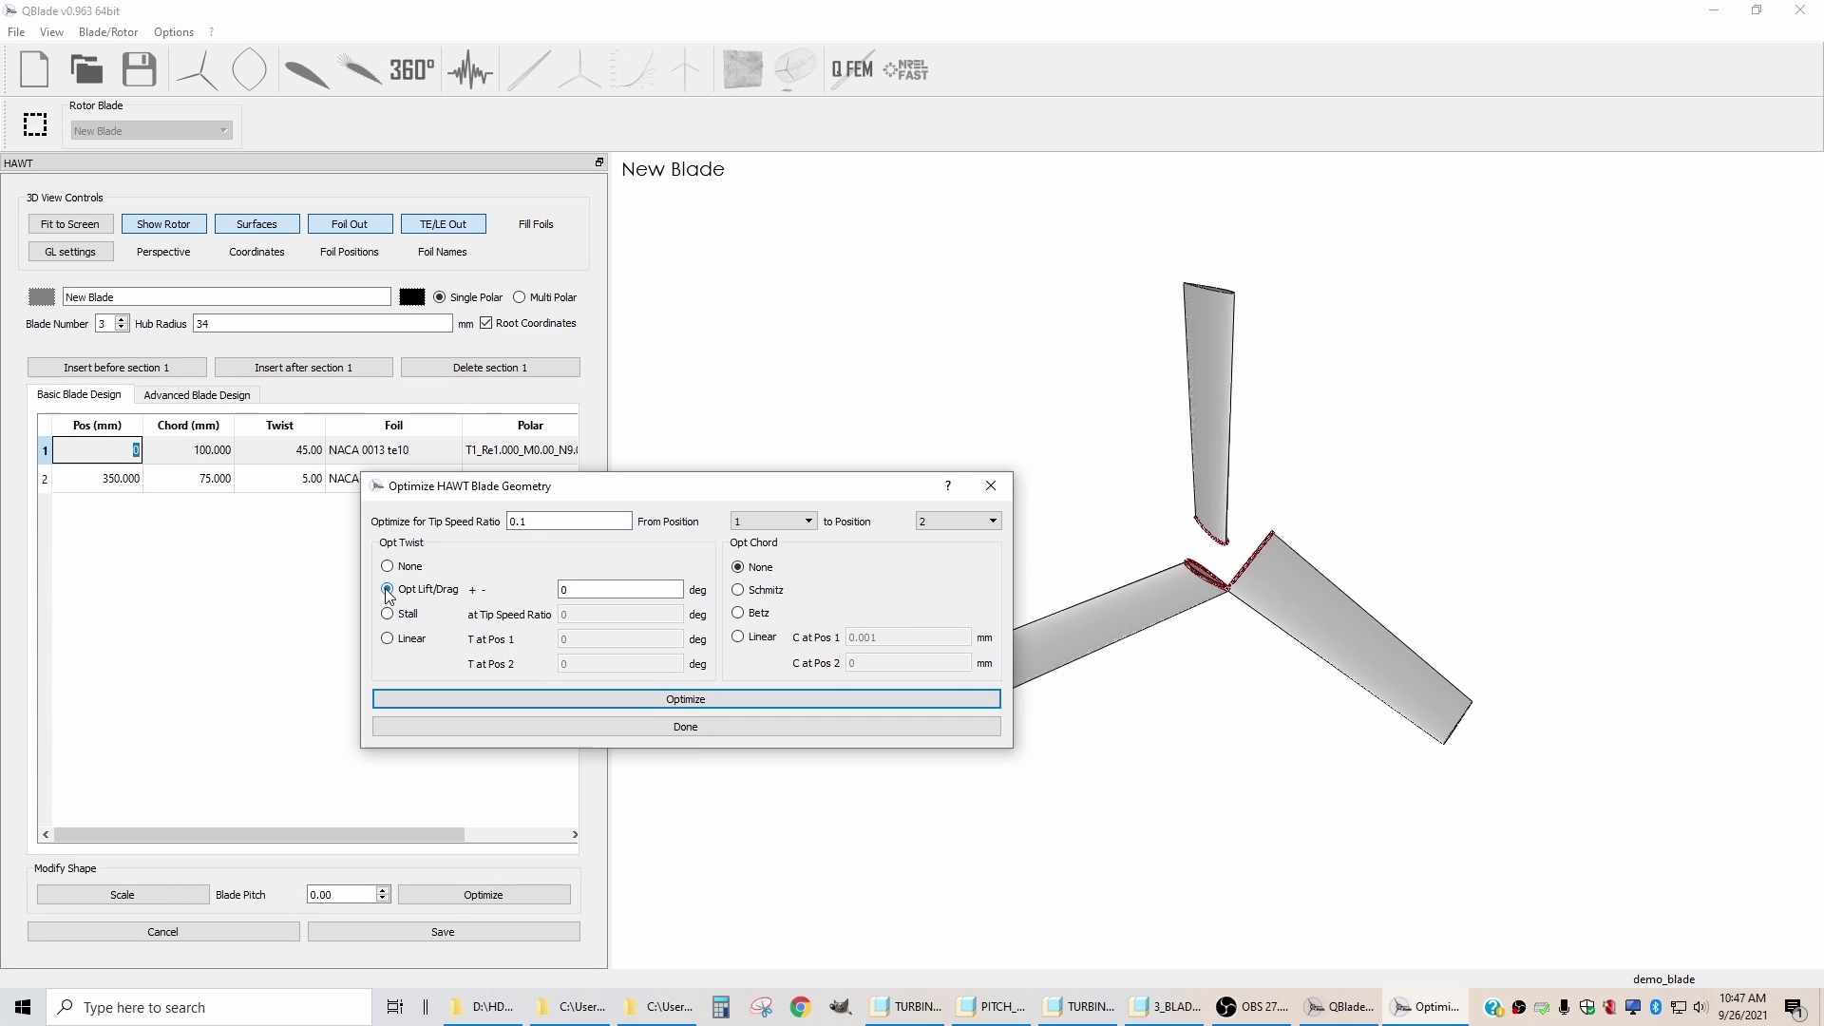
{"action": "left_click", "coordinate": [688, 701]}
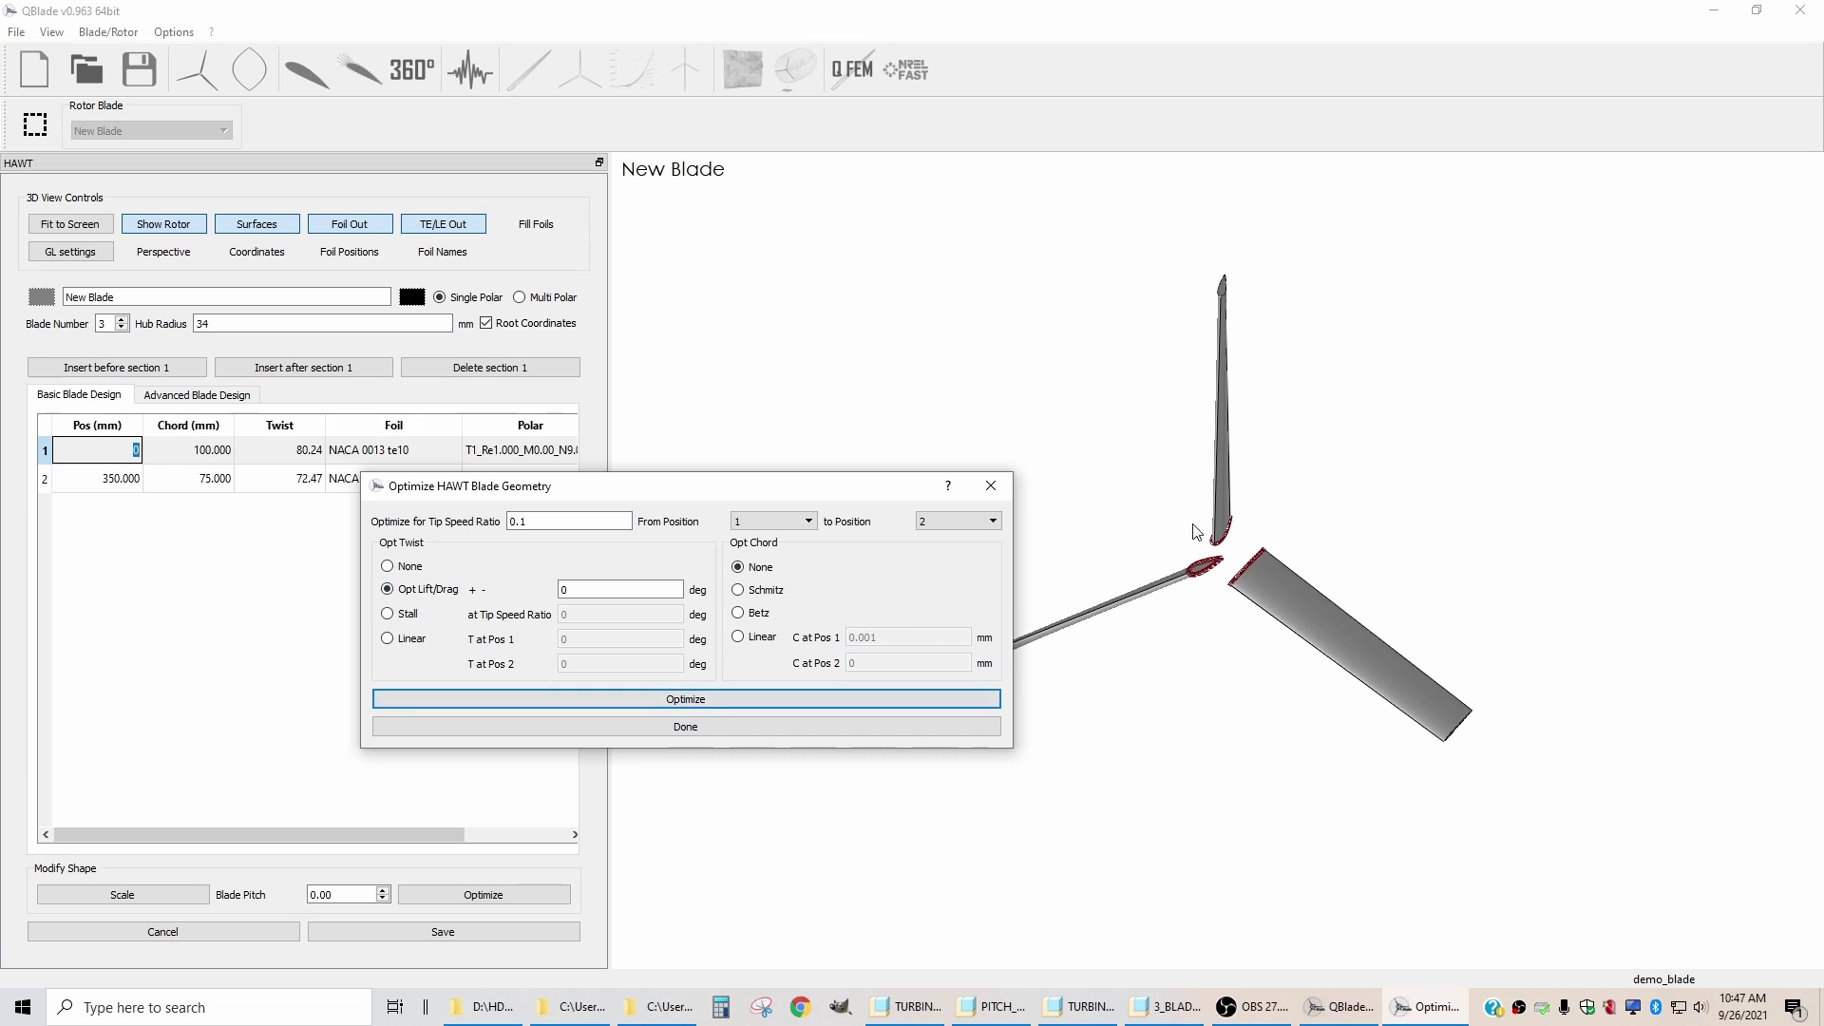
{"action": "left_click", "coordinate": [682, 728]}
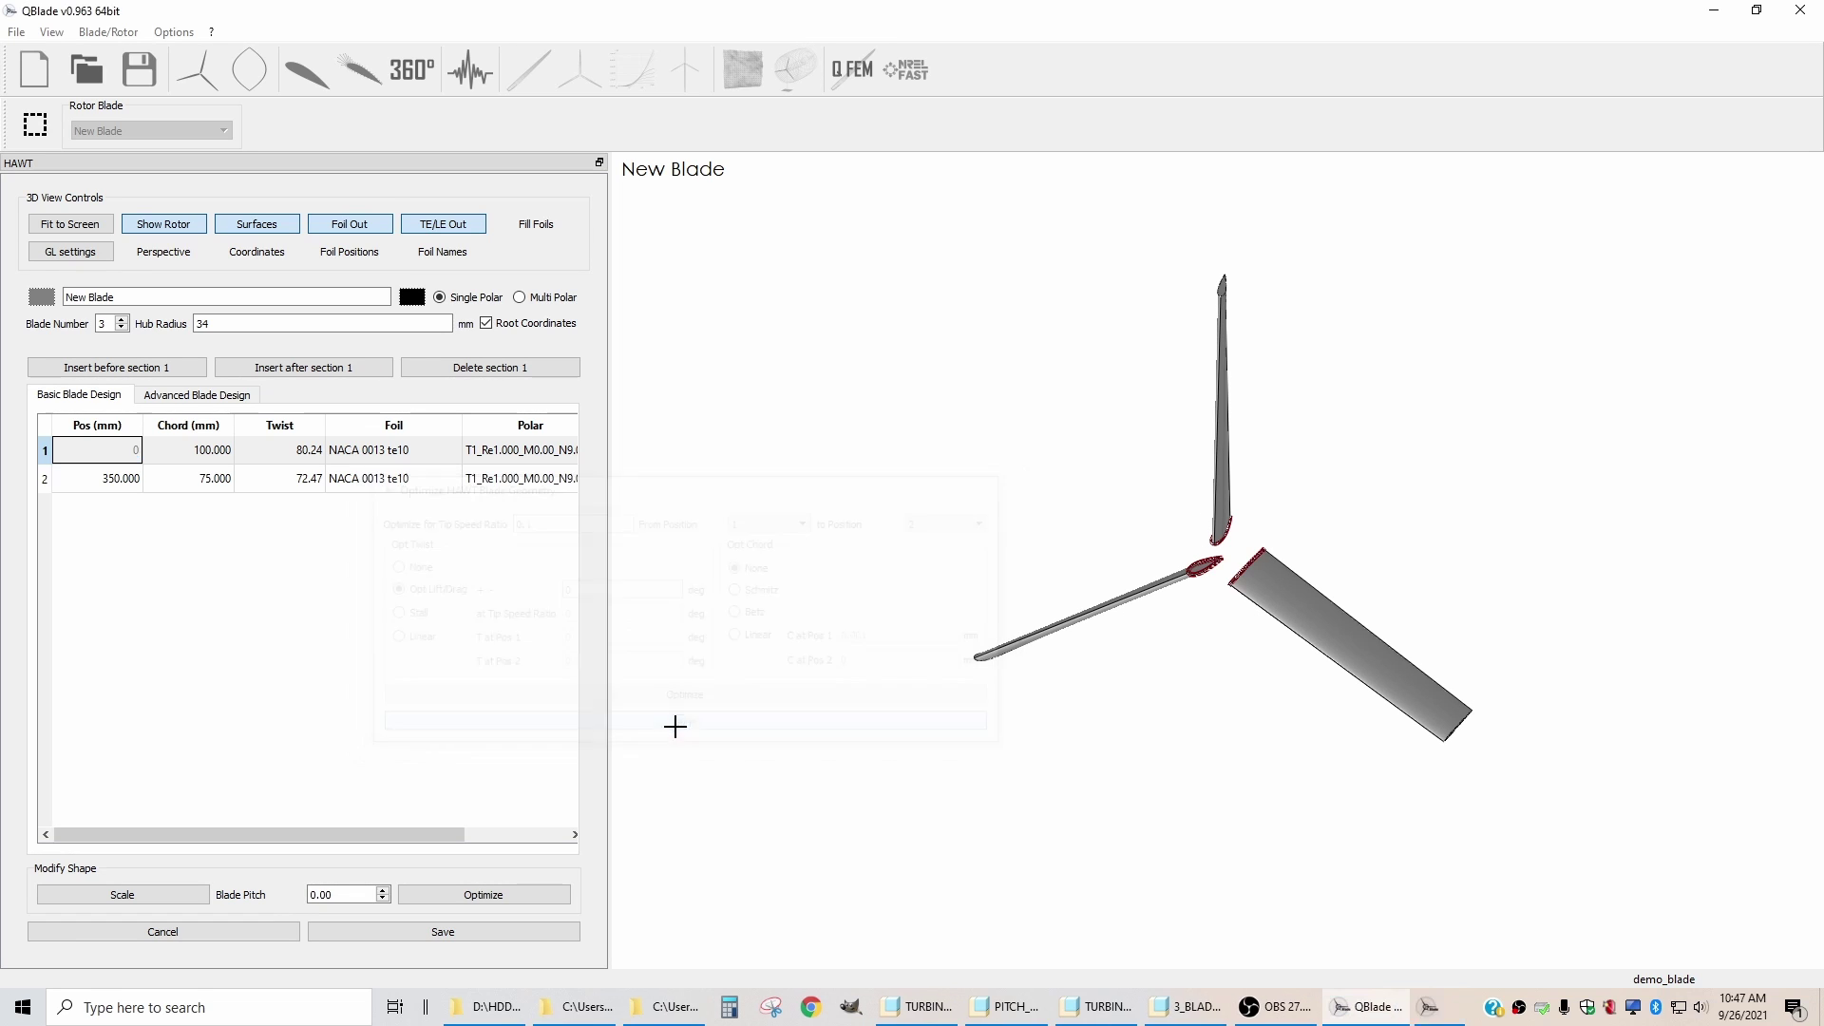
{"action": "left_click_drag", "start_coordinate": [1238, 578], "coordinate": [1233, 516]}
{"action": "scroll", "coordinate": [1233, 522], "scroll_direction": "up", "scroll_amount": 5}
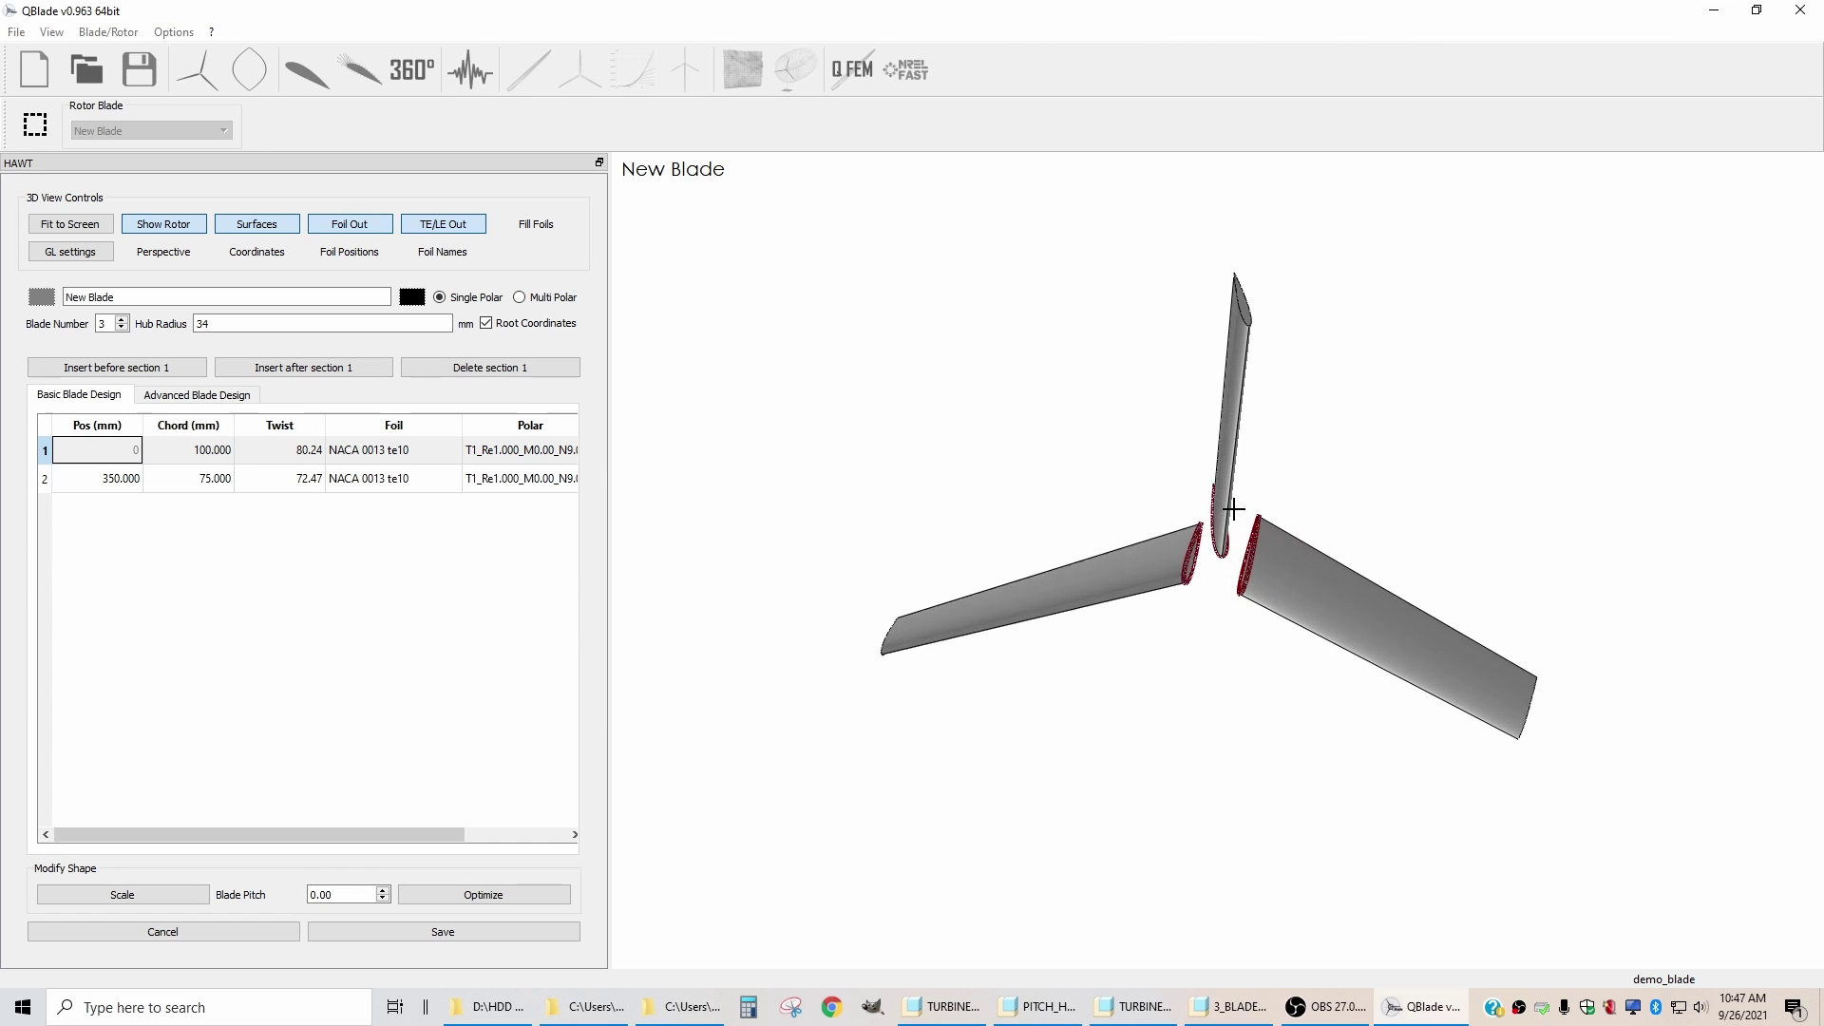
{"action": "left_click_drag", "start_coordinate": [1292, 610], "coordinate": [1026, 621]}
{"action": "scroll", "coordinate": [1026, 621], "scroll_direction": "down", "scroll_amount": 5}
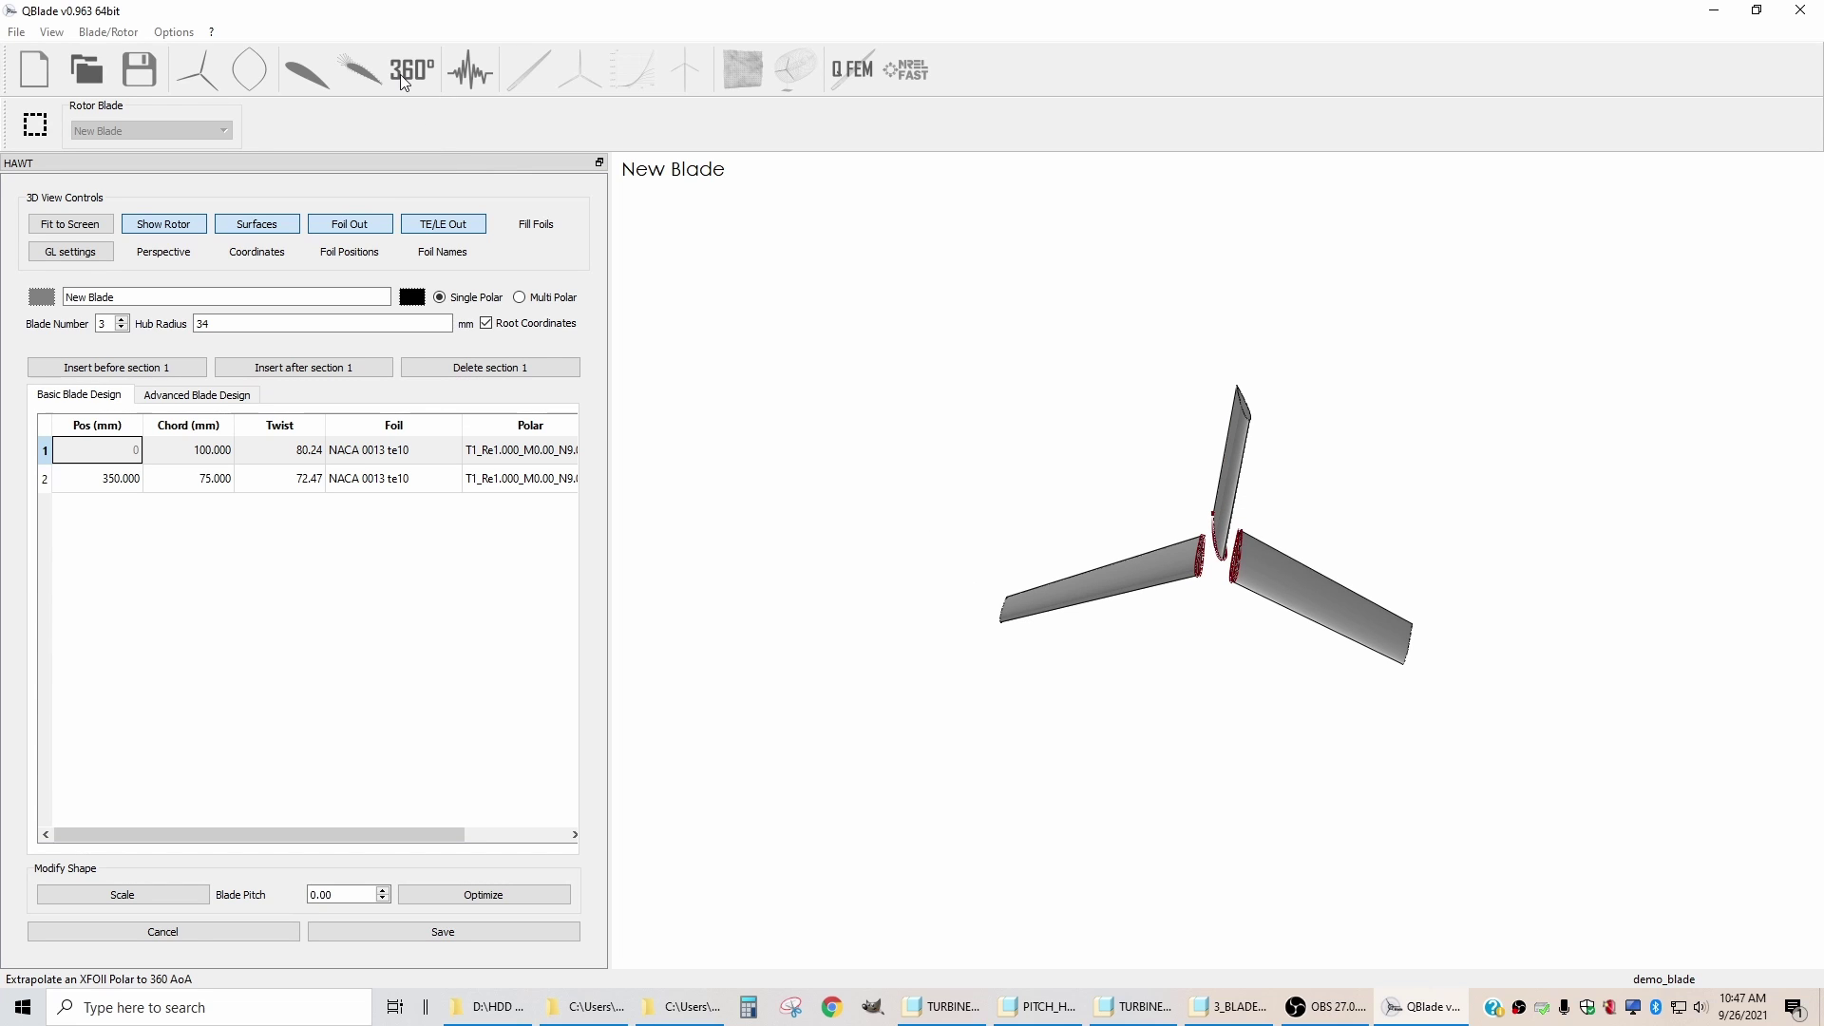
Examine the optimized rotor's blade twist and root profiles up close, edge-on and from the front
{"action": "scroll", "coordinate": [1364, 454], "scroll_direction": "up", "scroll_amount": 5}
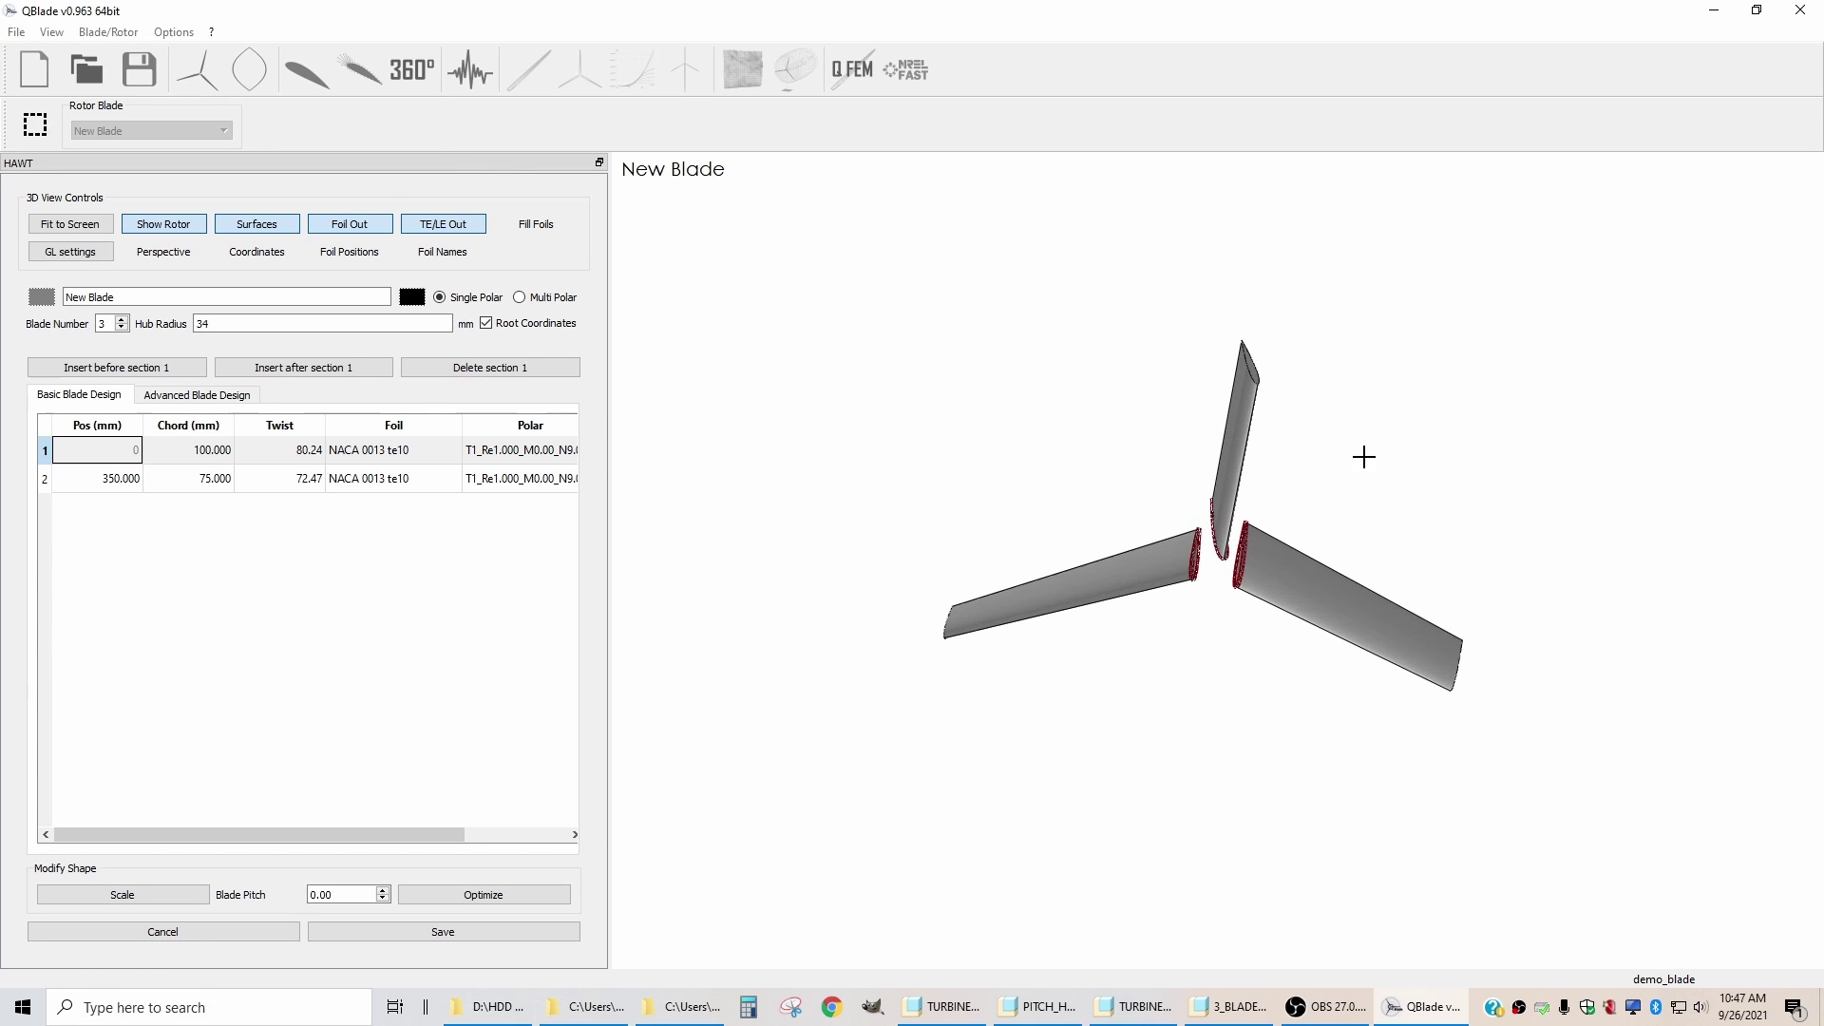
{"action": "left_click_drag", "start_coordinate": [1196, 593], "coordinate": [1188, 614]}
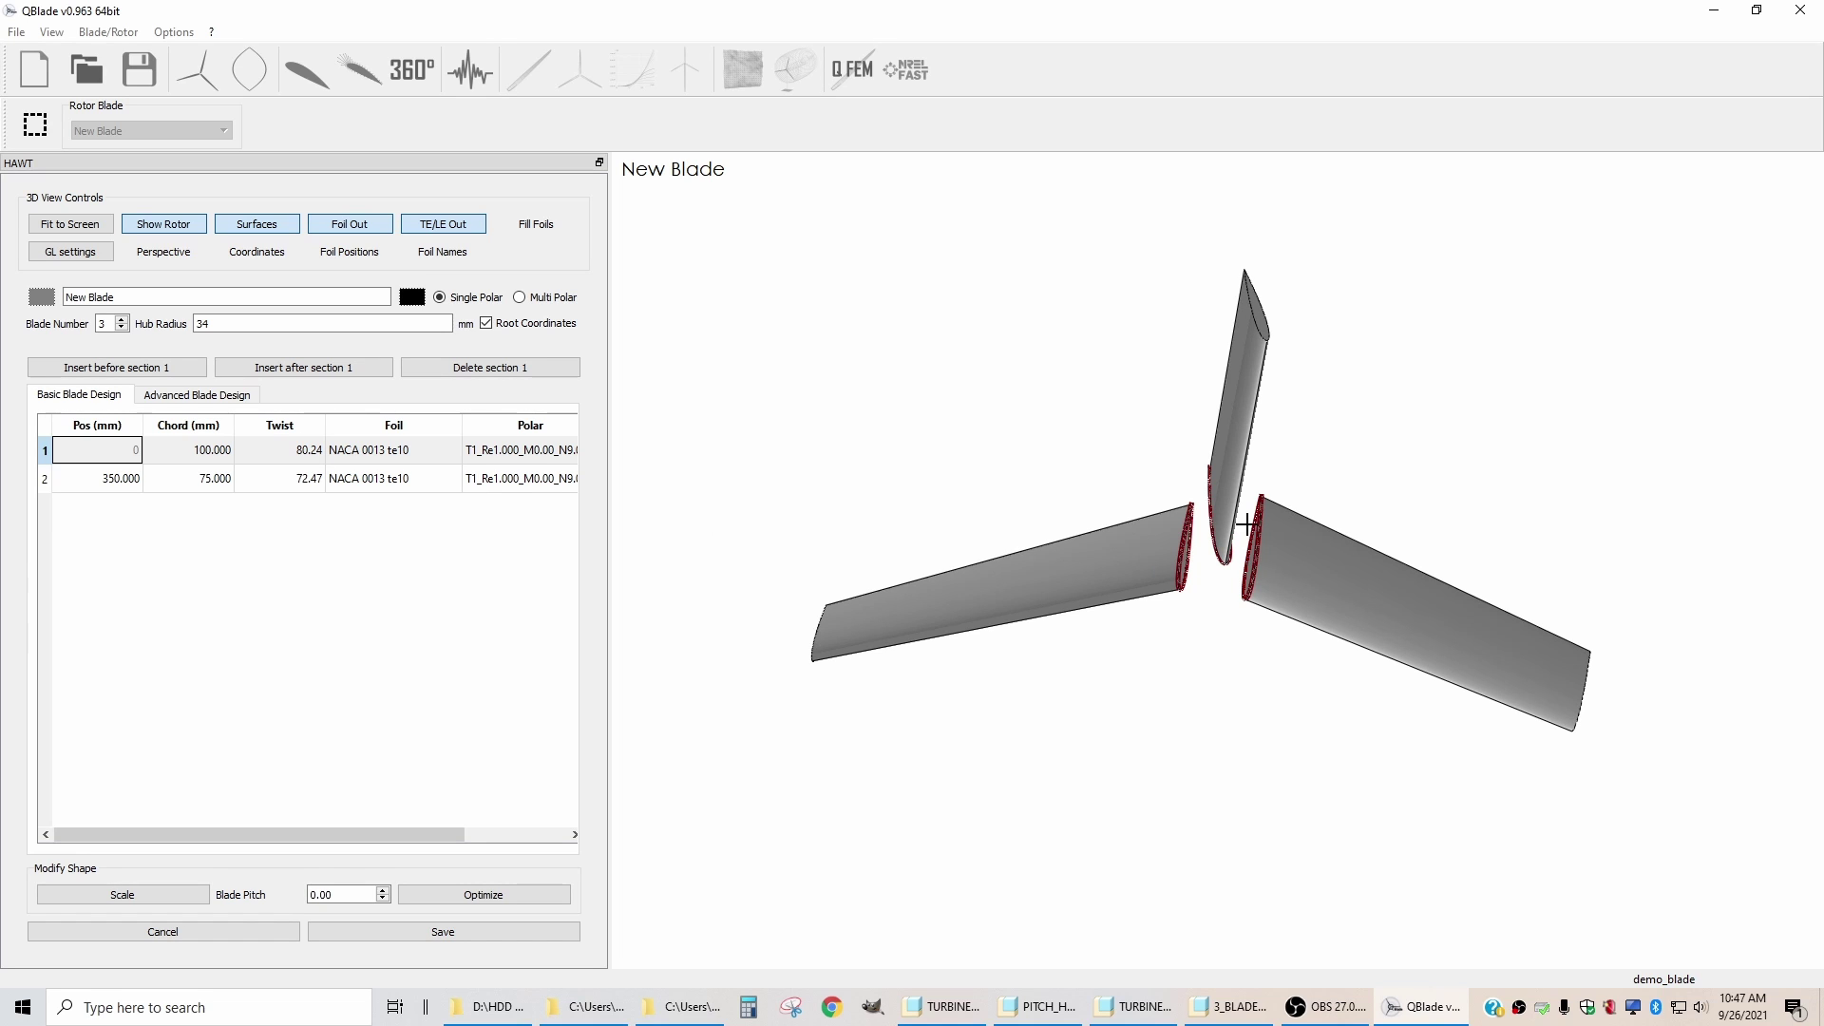
{"action": "left_click_drag", "start_coordinate": [1246, 523], "coordinate": [1226, 611]}
{"action": "scroll", "coordinate": [1239, 549], "scroll_direction": "up", "scroll_amount": 3}
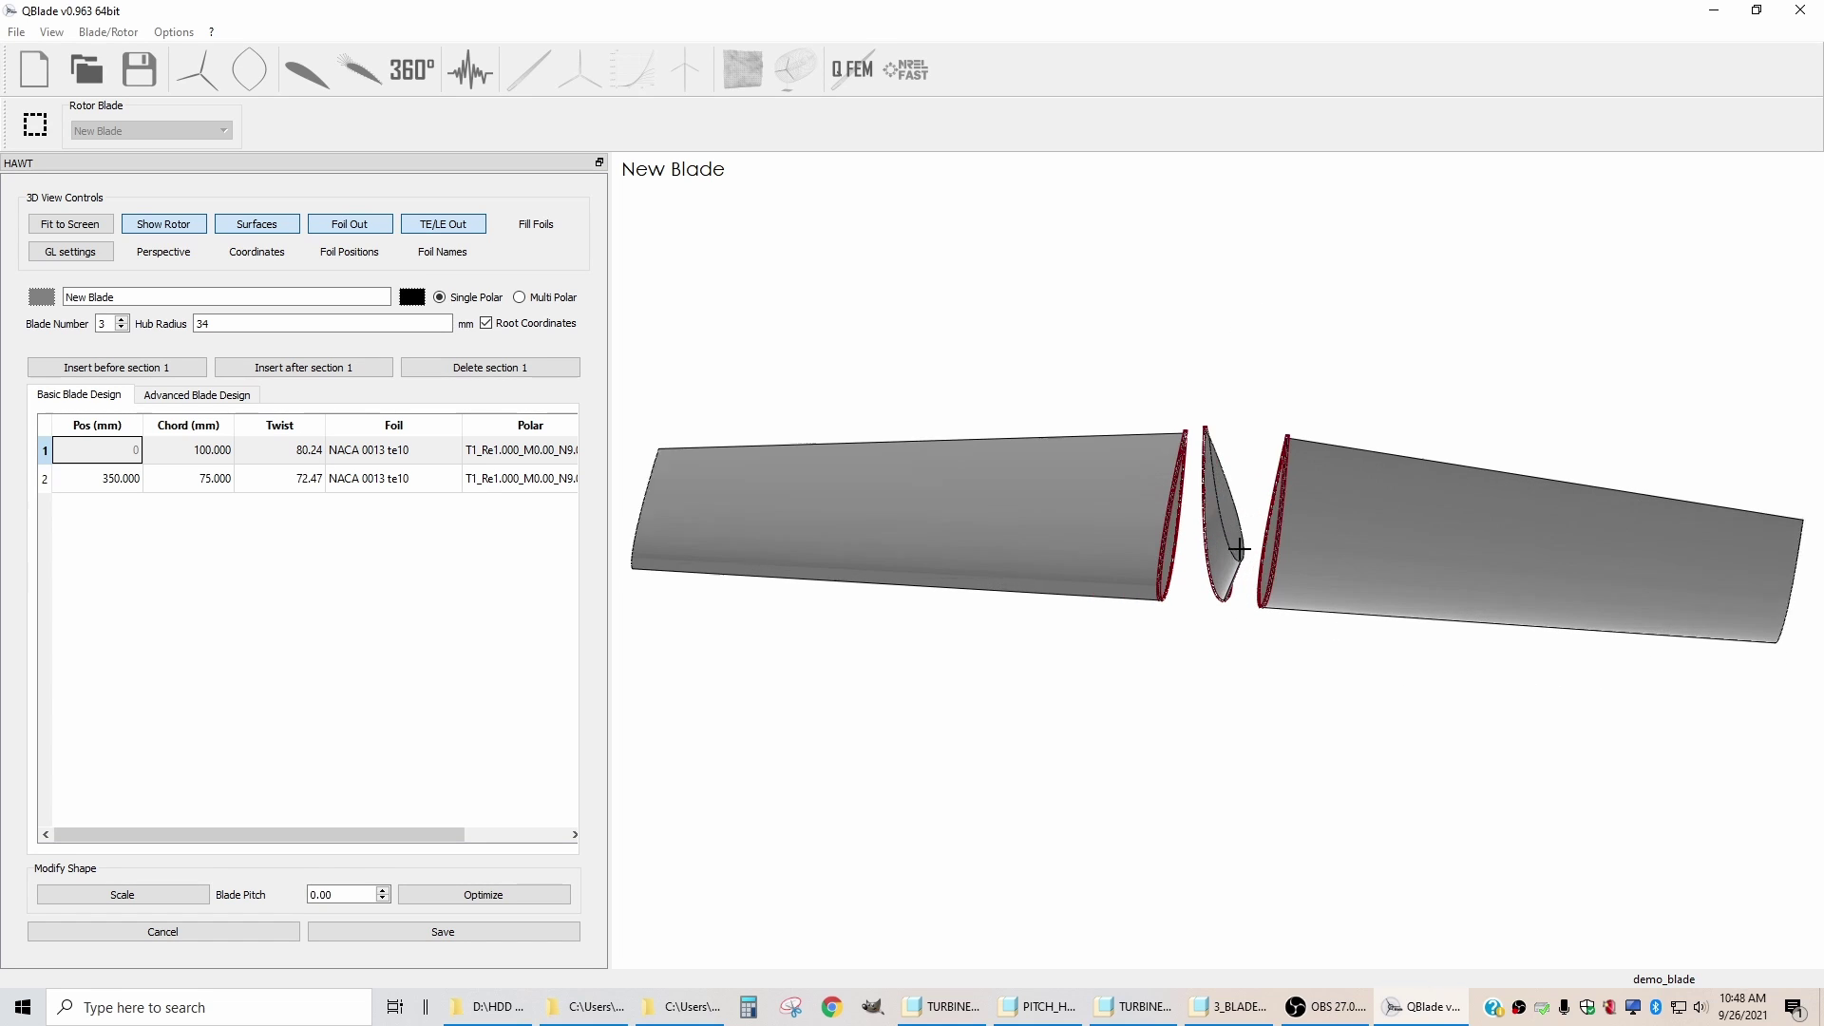
{"action": "scroll", "coordinate": [1240, 549], "scroll_direction": "up", "scroll_amount": 2}
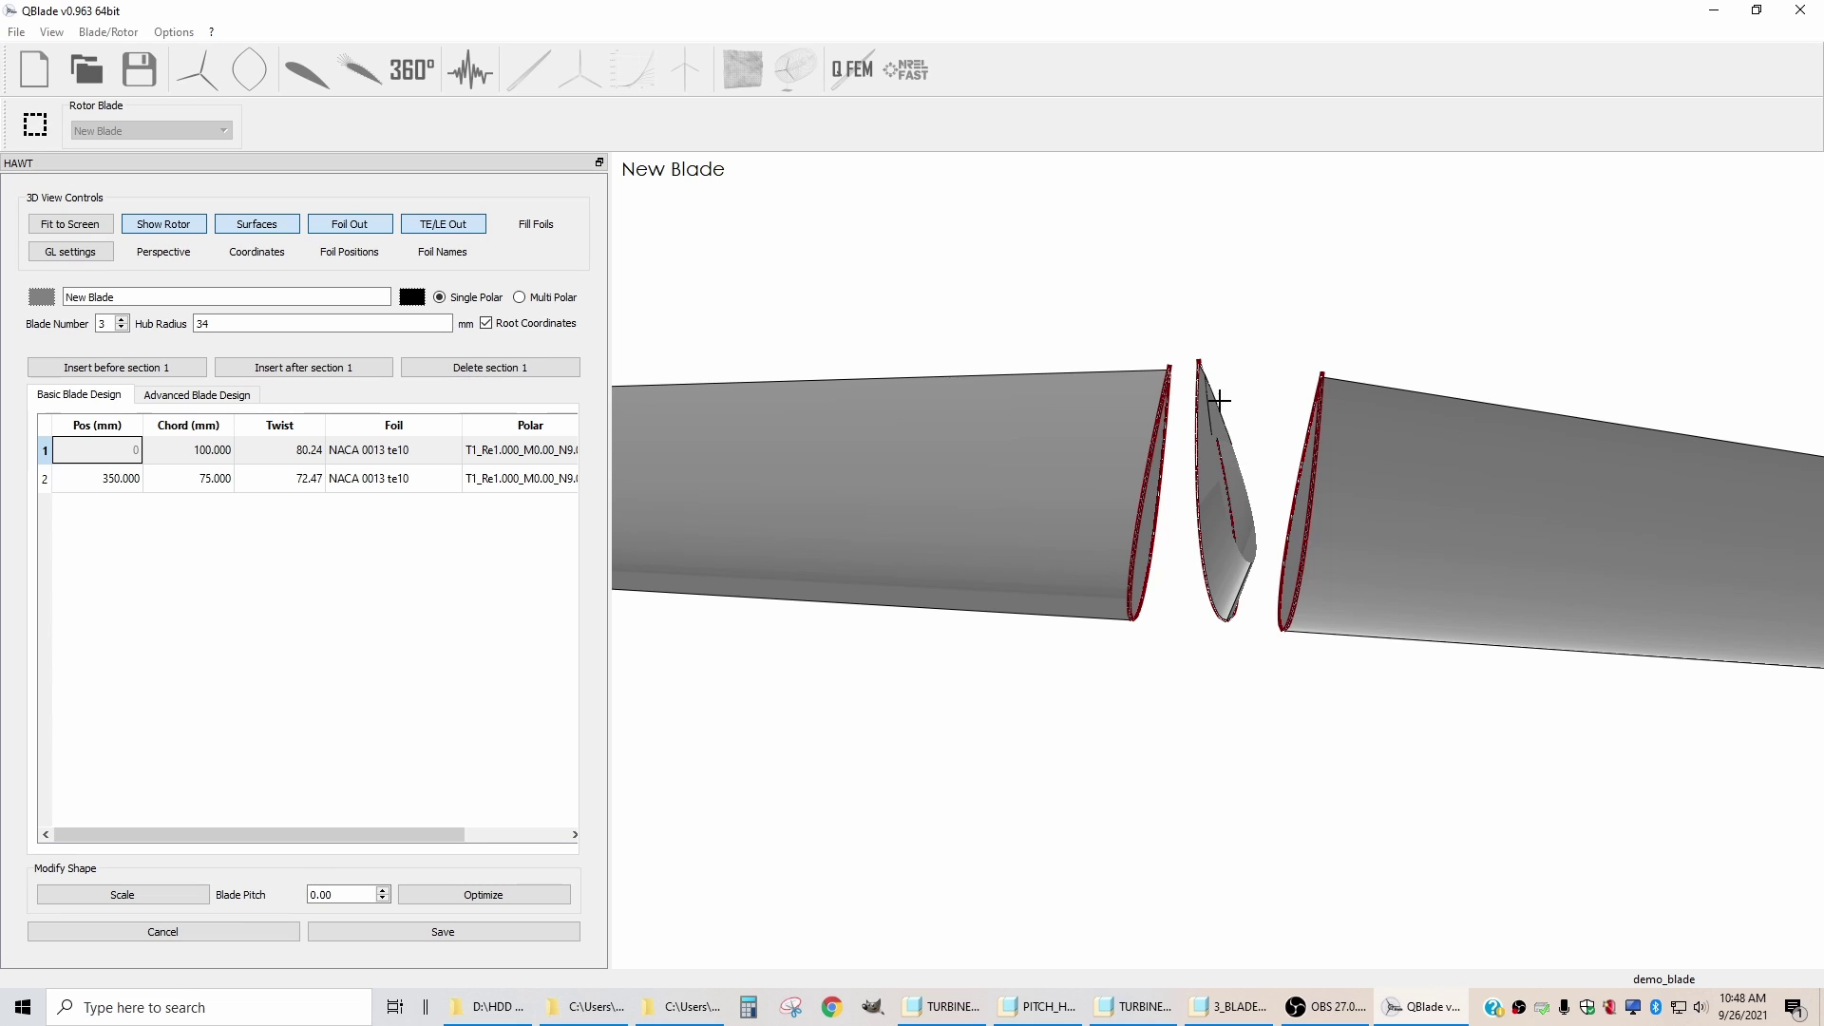
{"action": "left_click_drag", "start_coordinate": [1229, 567], "coordinate": [1199, 676]}
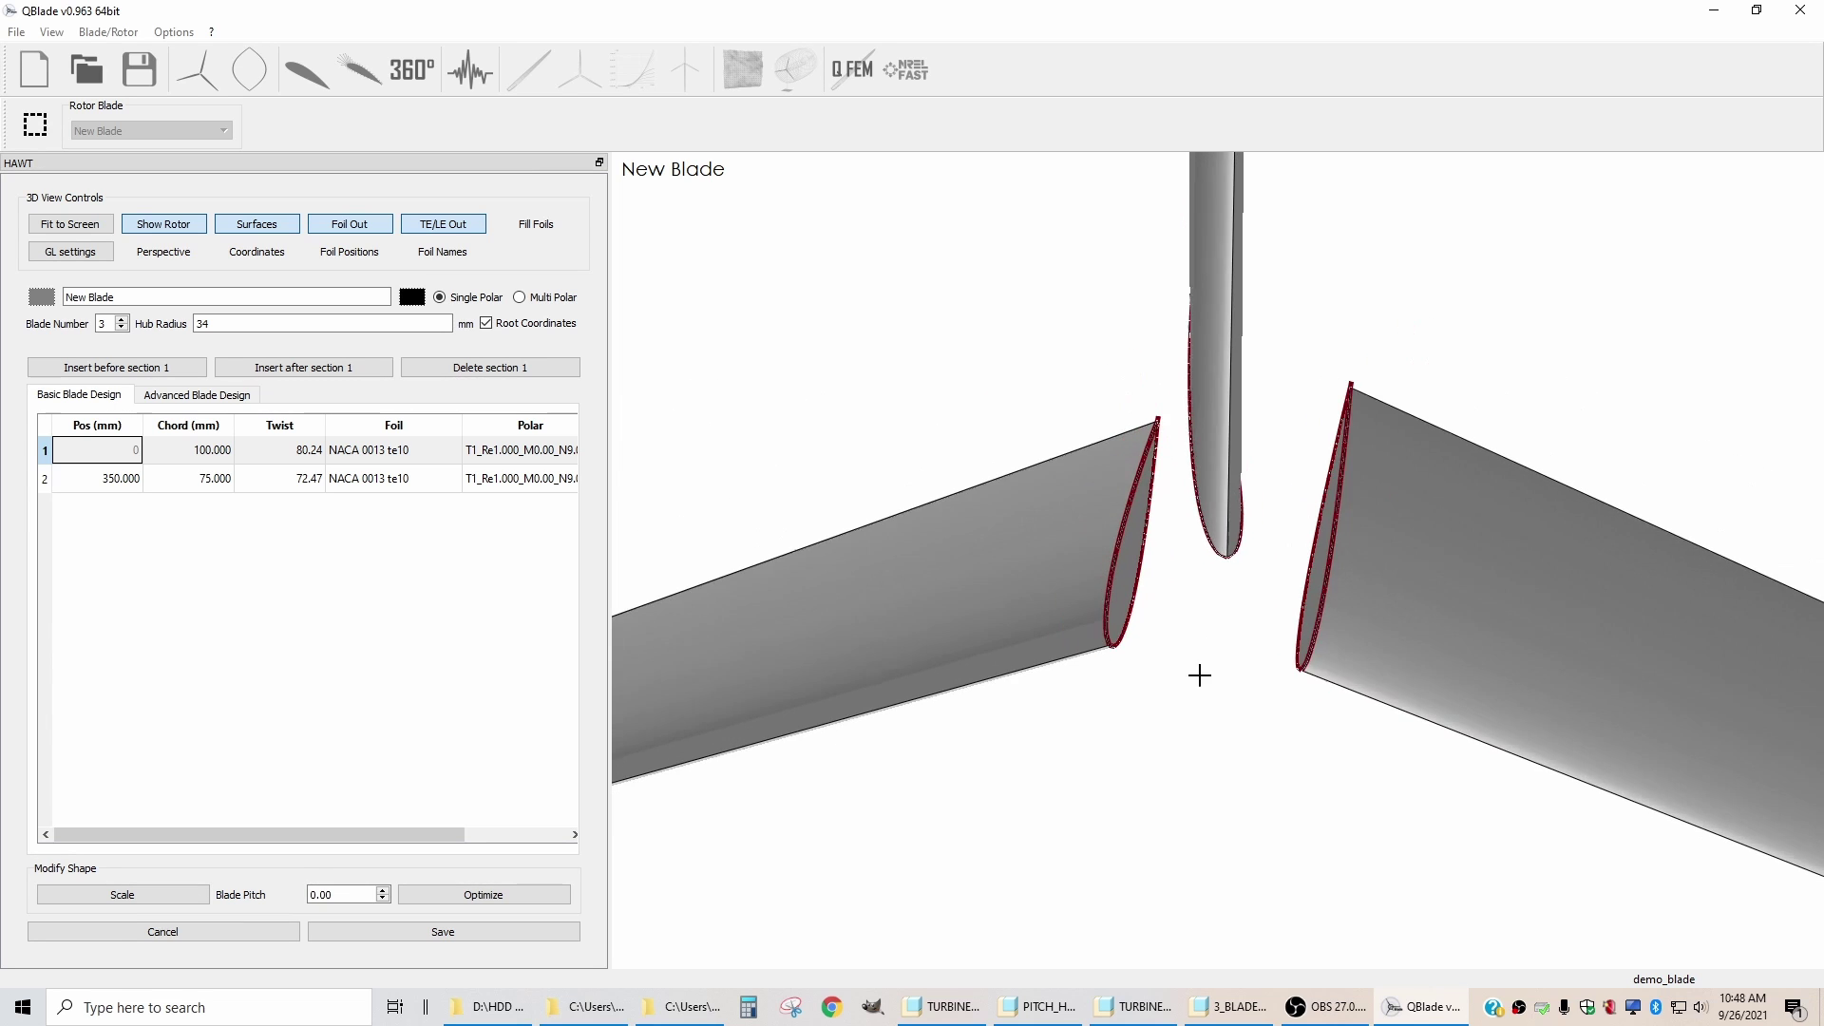
{"action": "scroll", "coordinate": [1199, 676], "scroll_direction": "down", "scroll_amount": 5}
{"action": "left_click_drag", "start_coordinate": [1220, 570], "coordinate": [1231, 464]}
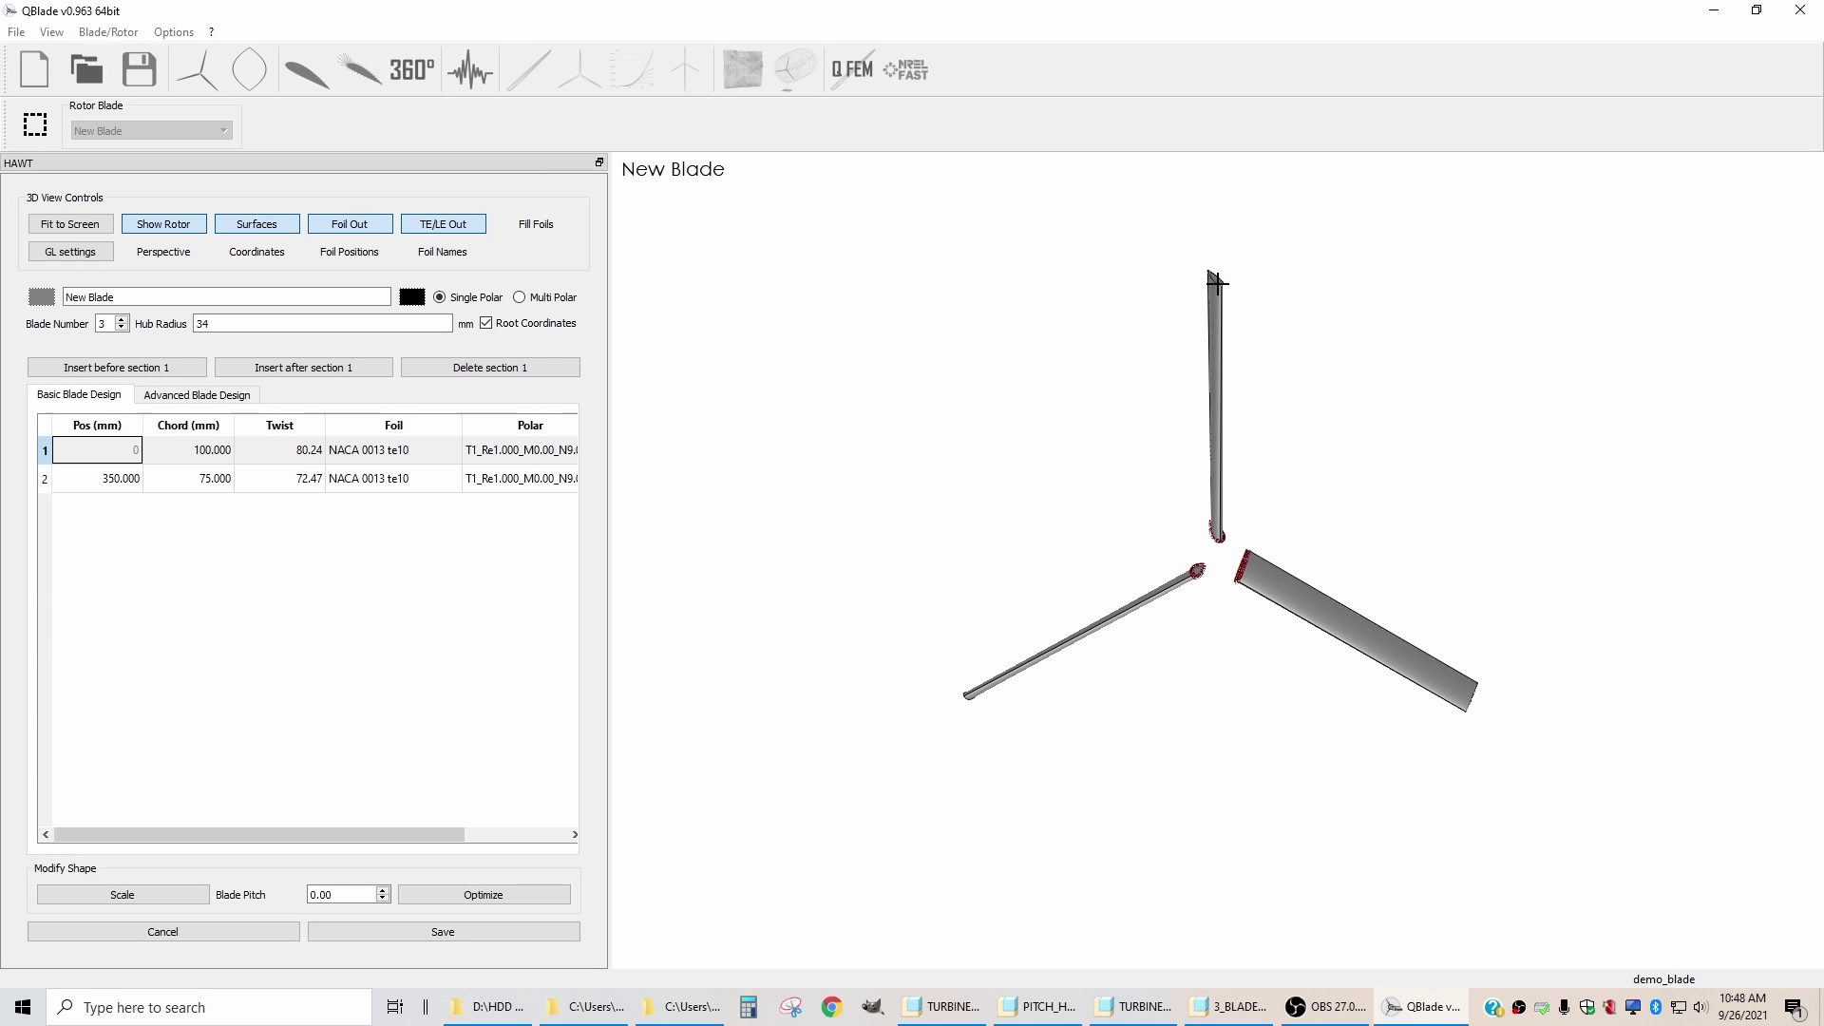
{"action": "left_click_drag", "start_coordinate": [1214, 295], "coordinate": [1225, 344]}
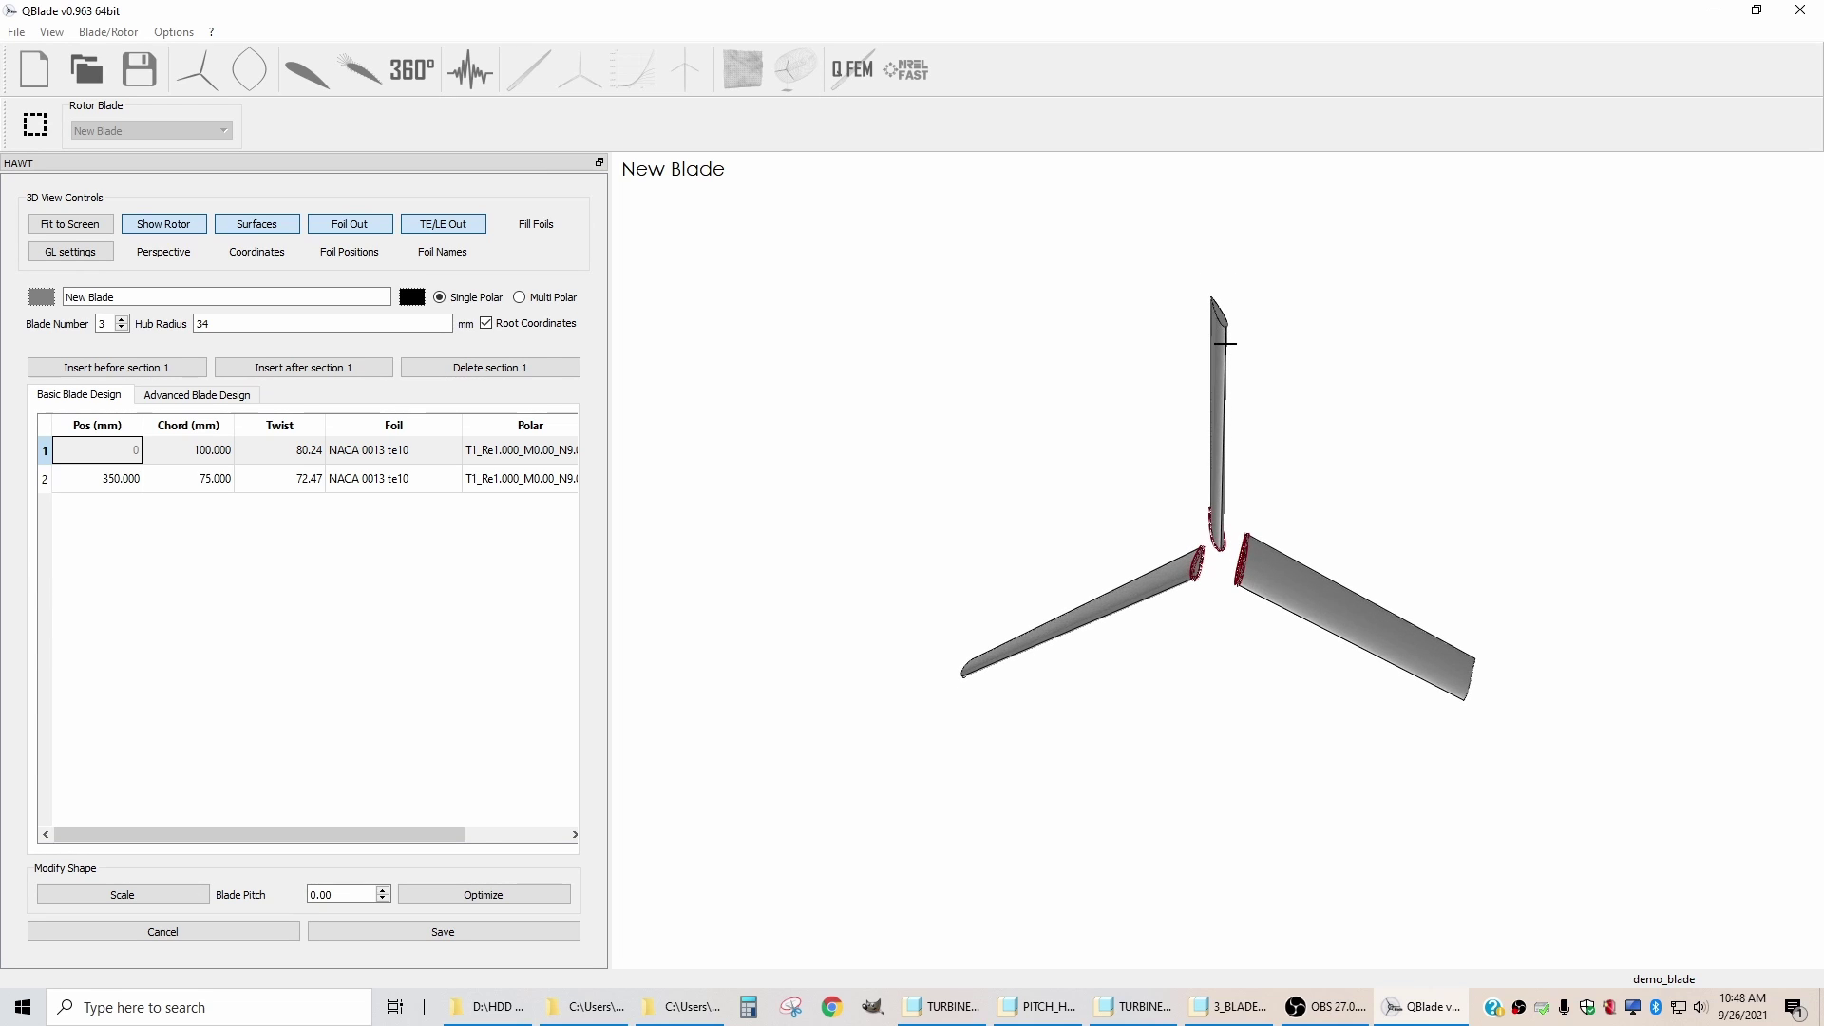
Optimize the blade twist for lift/drag at a tip speed ratio of 1, finish the optimization and inspect the rotor
{"action": "left_click", "coordinate": [483, 894]}
{"action": "left_click", "coordinate": [812, 512]}
{"action": "type", "text": "0.1"}
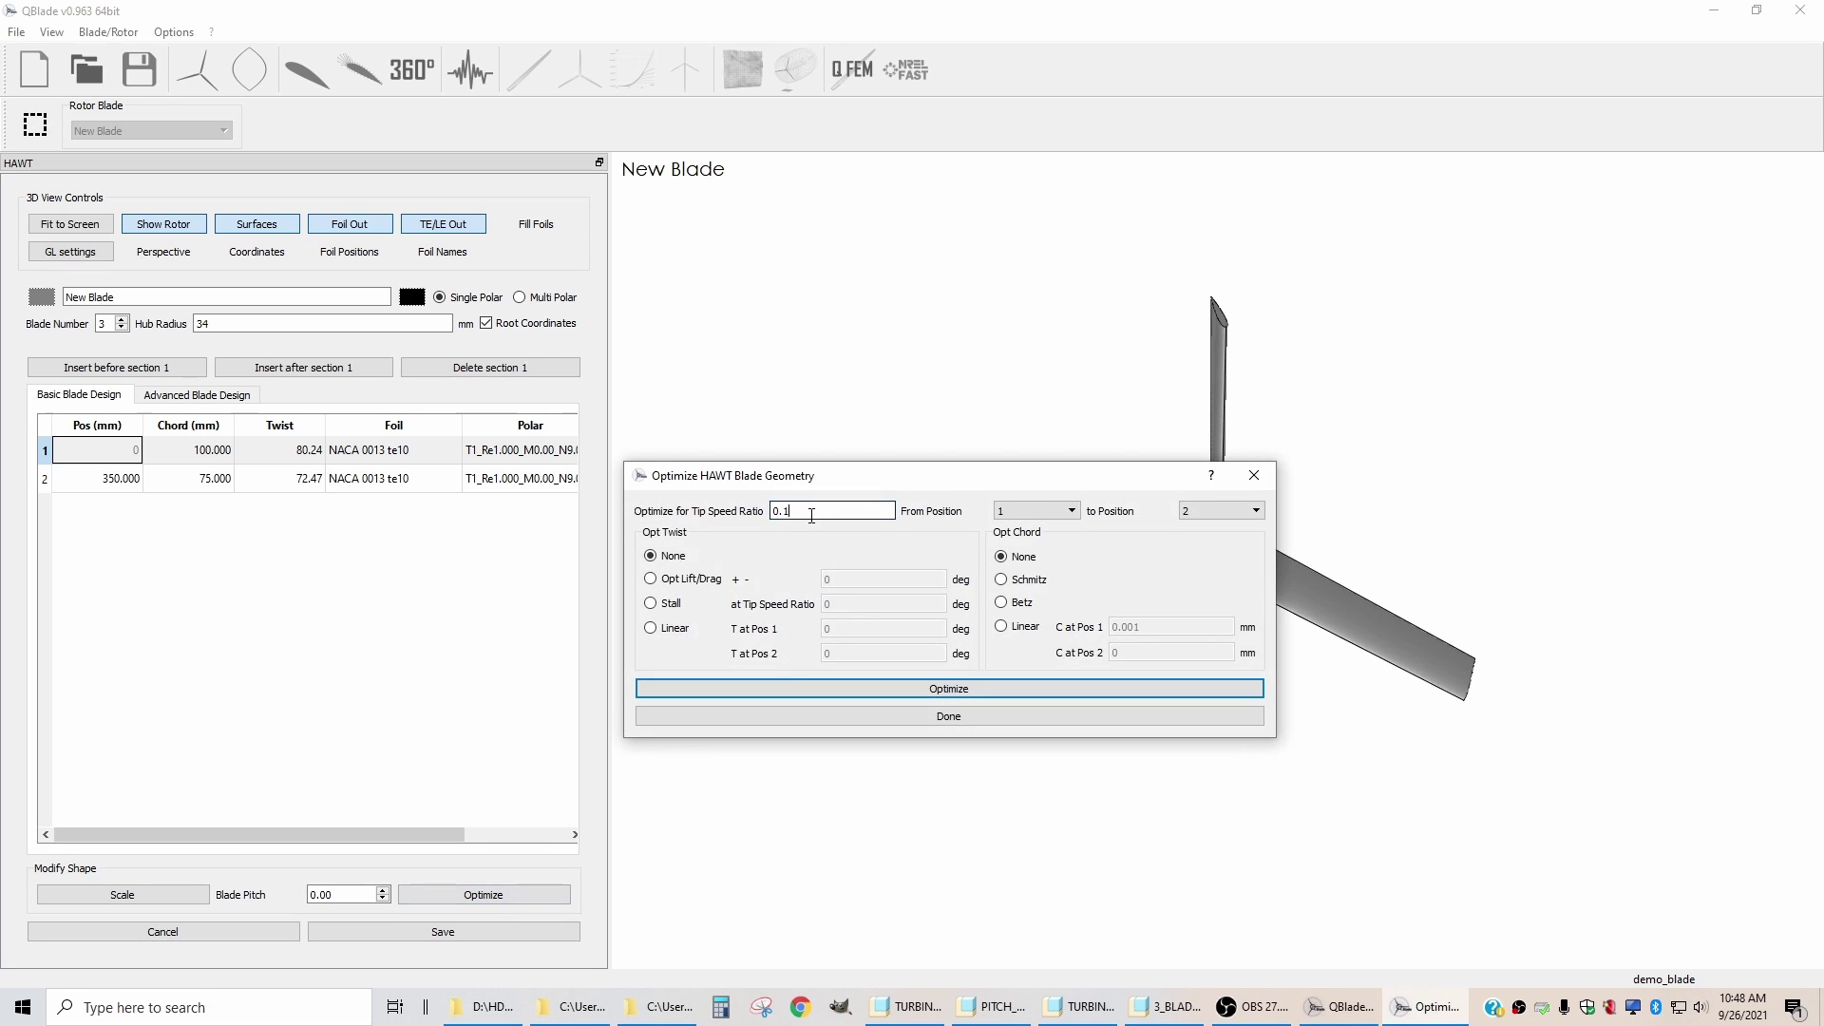
{"action": "left_click_drag", "start_coordinate": [812, 513], "coordinate": [762, 517]}
{"action": "type", "text": "1"}
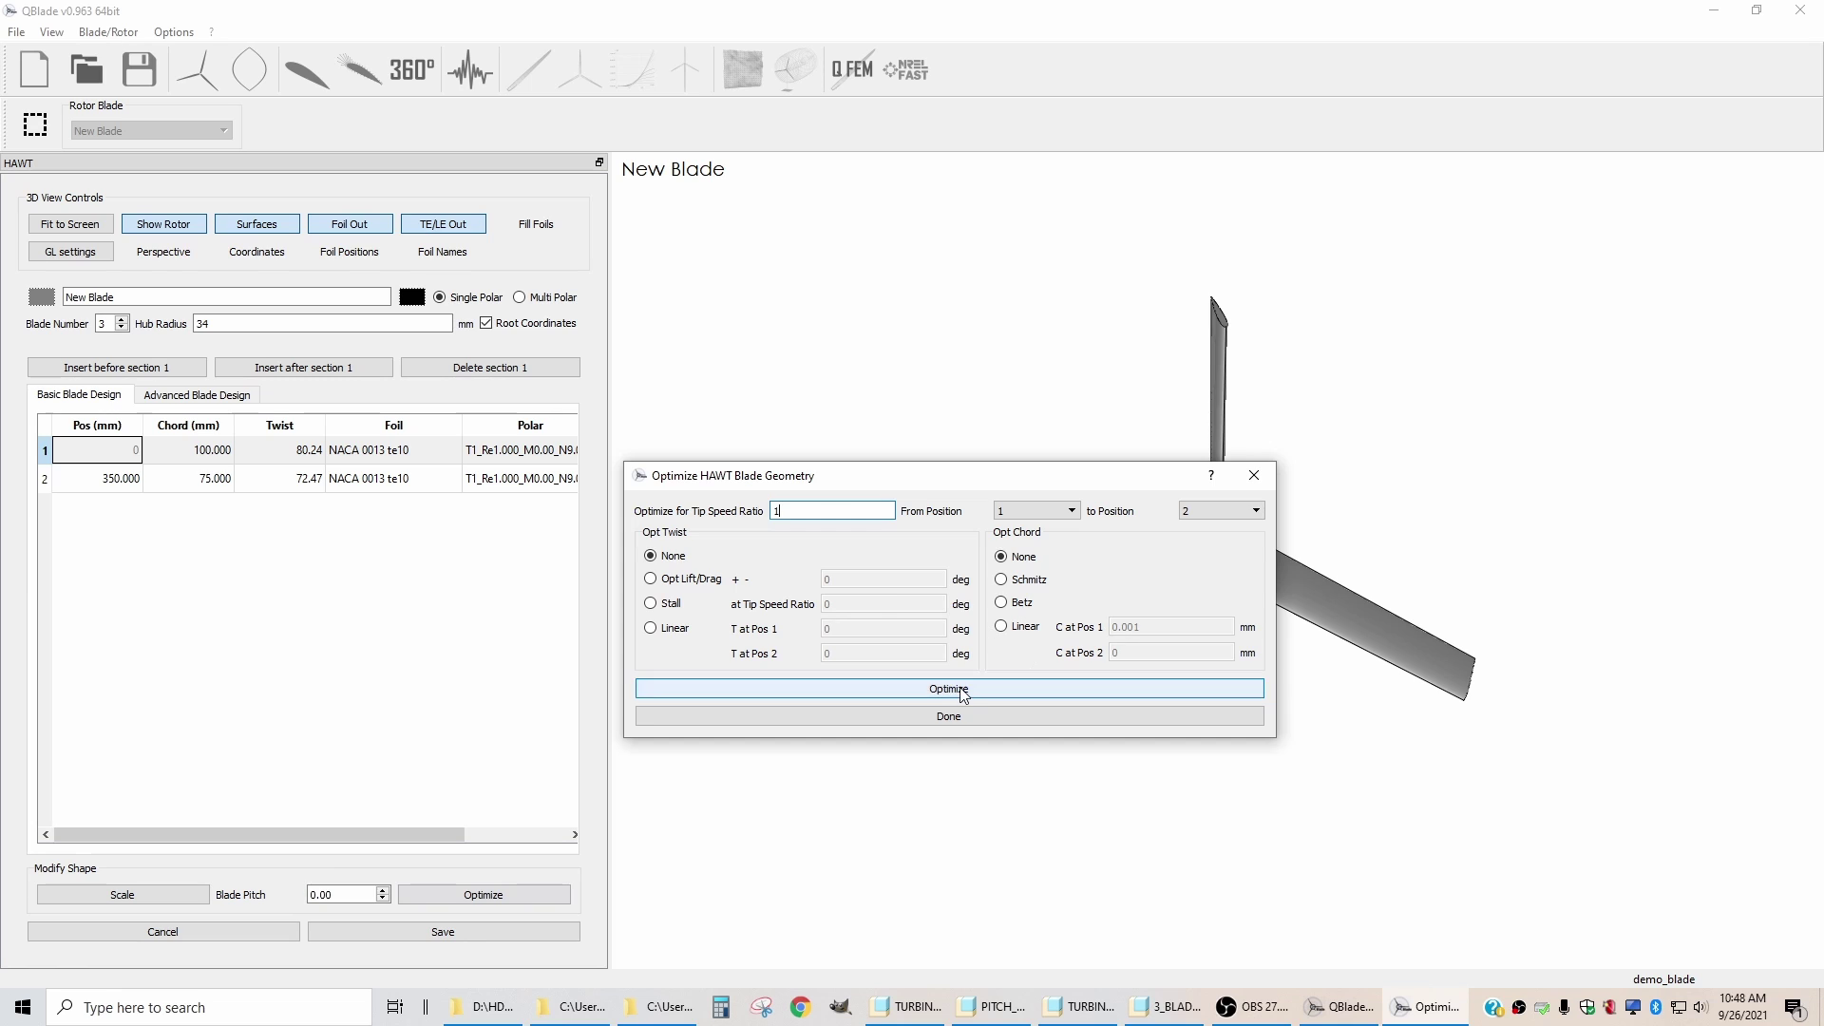
{"action": "left_click", "coordinate": [650, 580]}
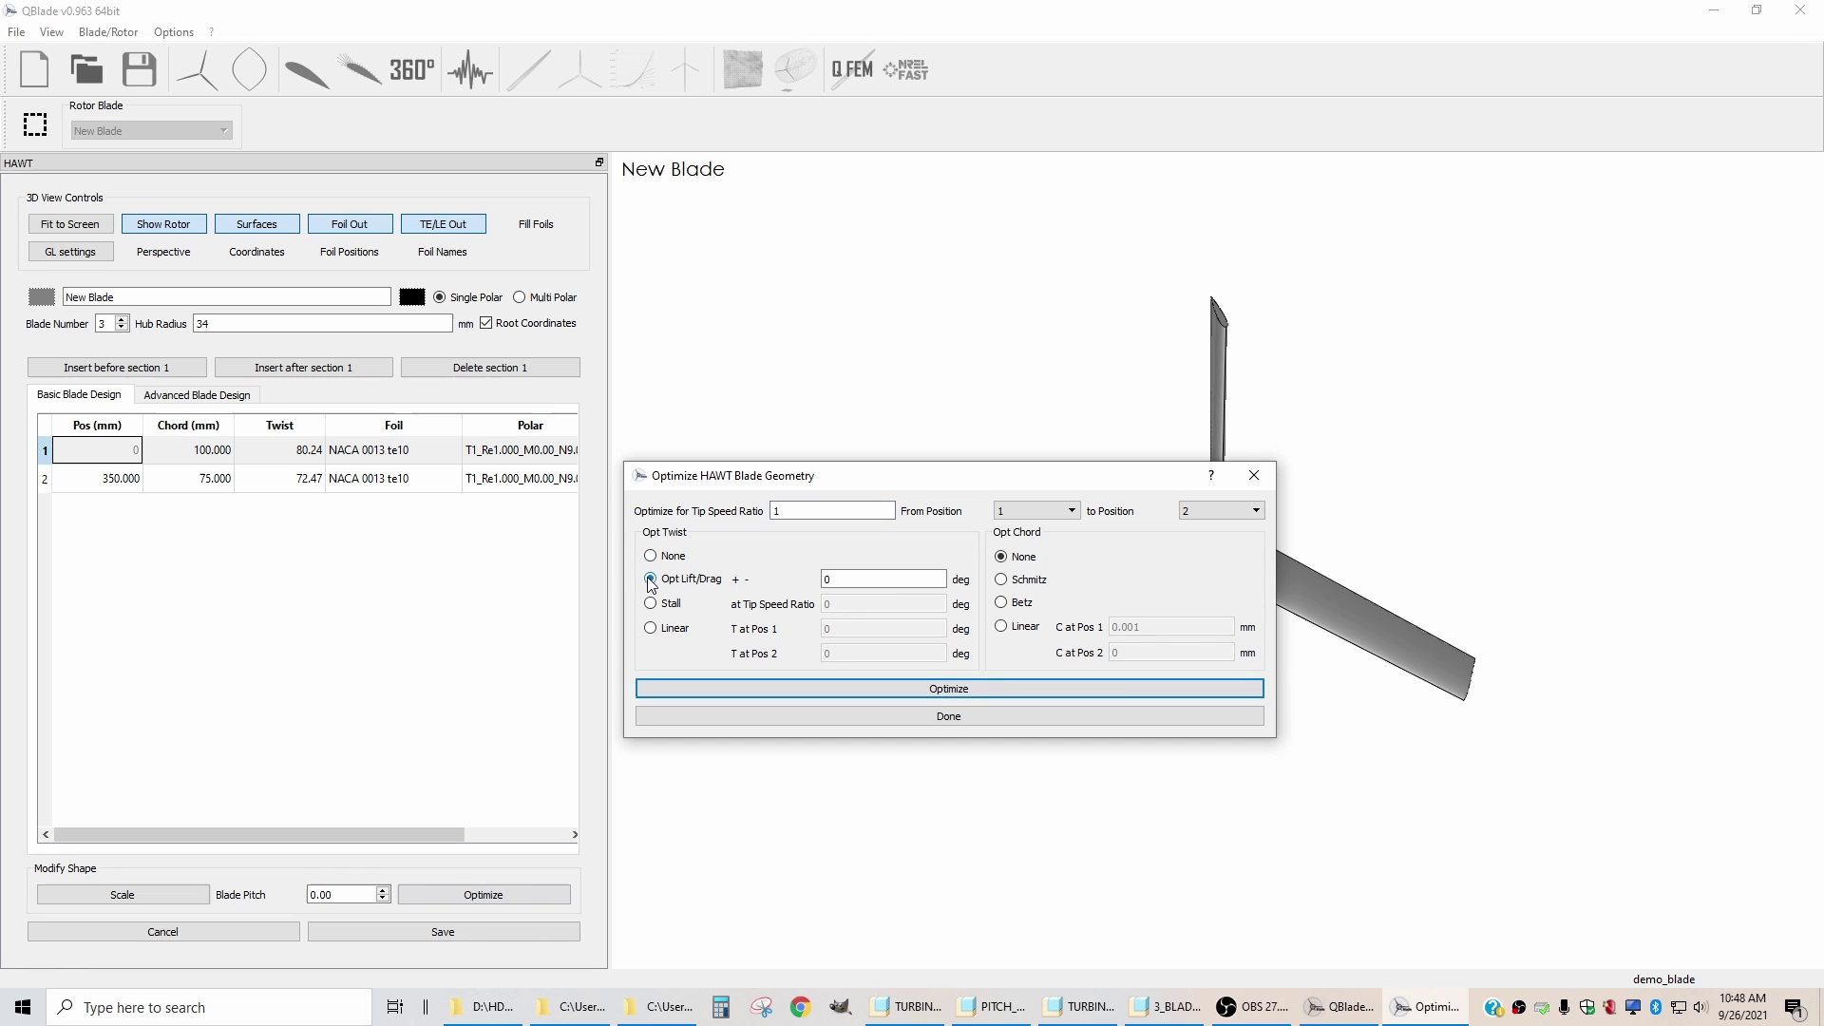
{"action": "left_click", "coordinate": [950, 689]}
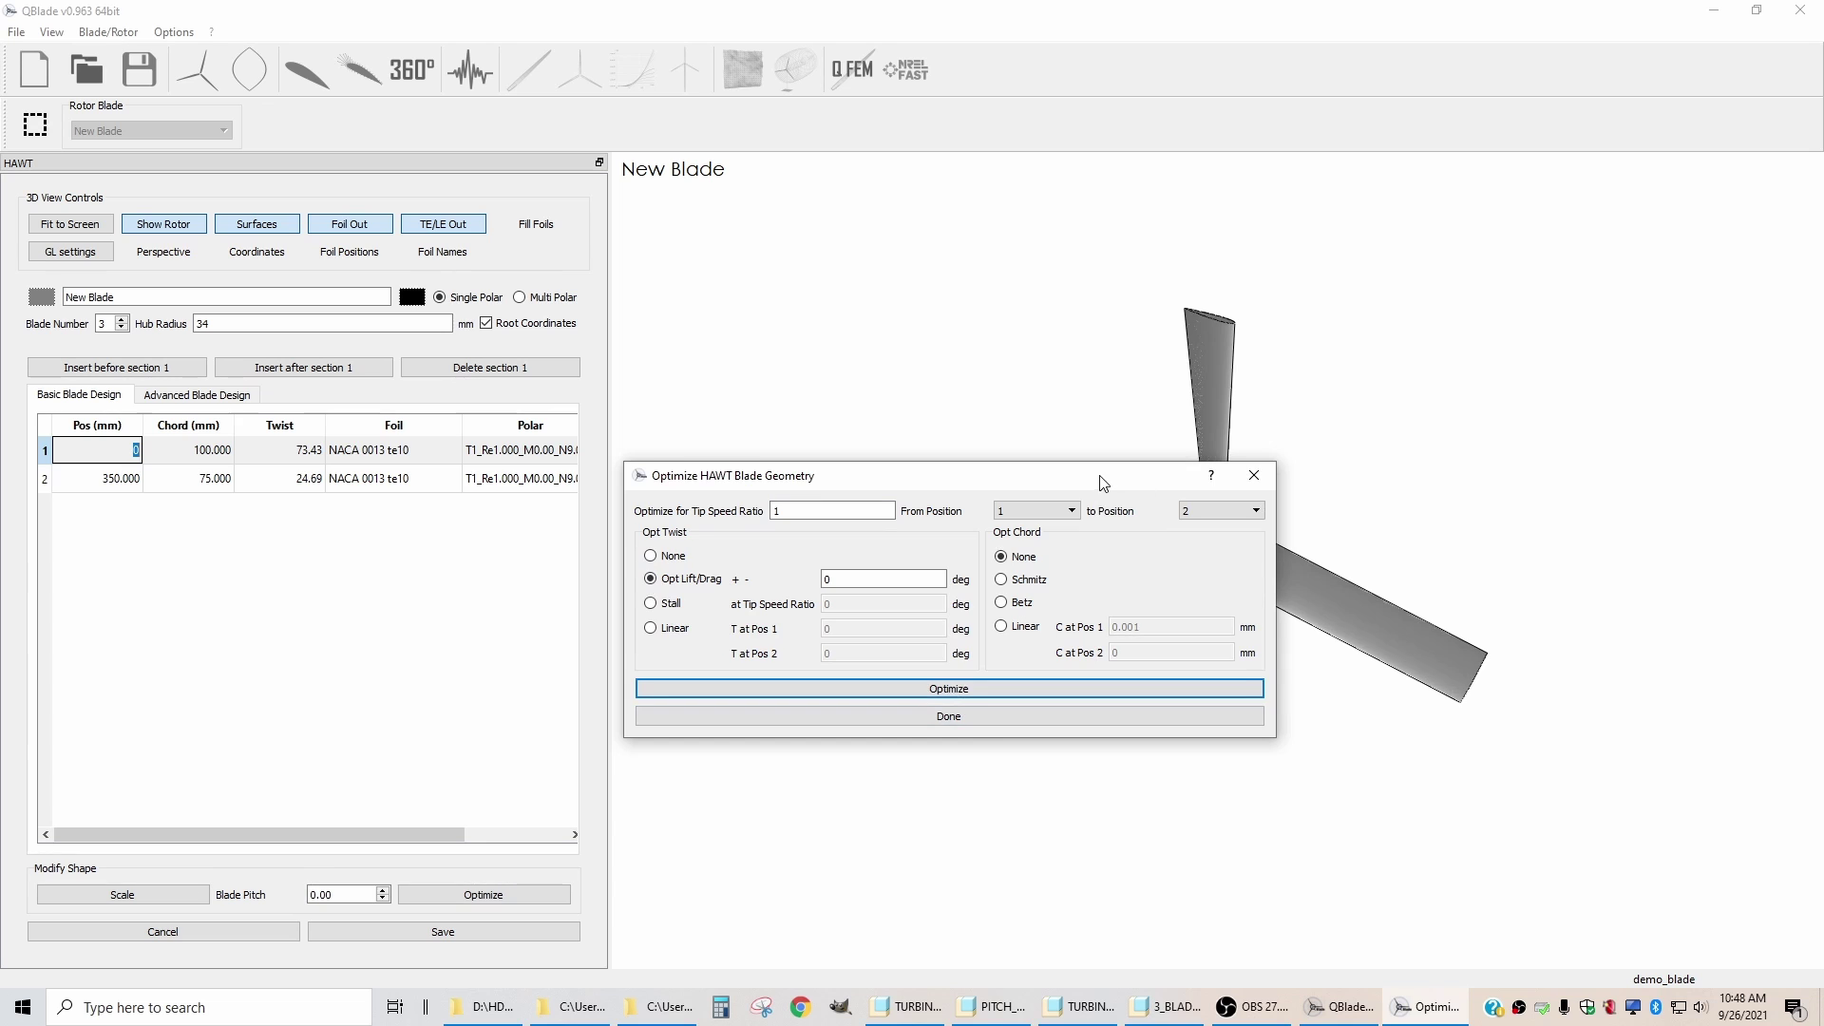
{"action": "left_click_drag", "start_coordinate": [1102, 482], "coordinate": [746, 472]}
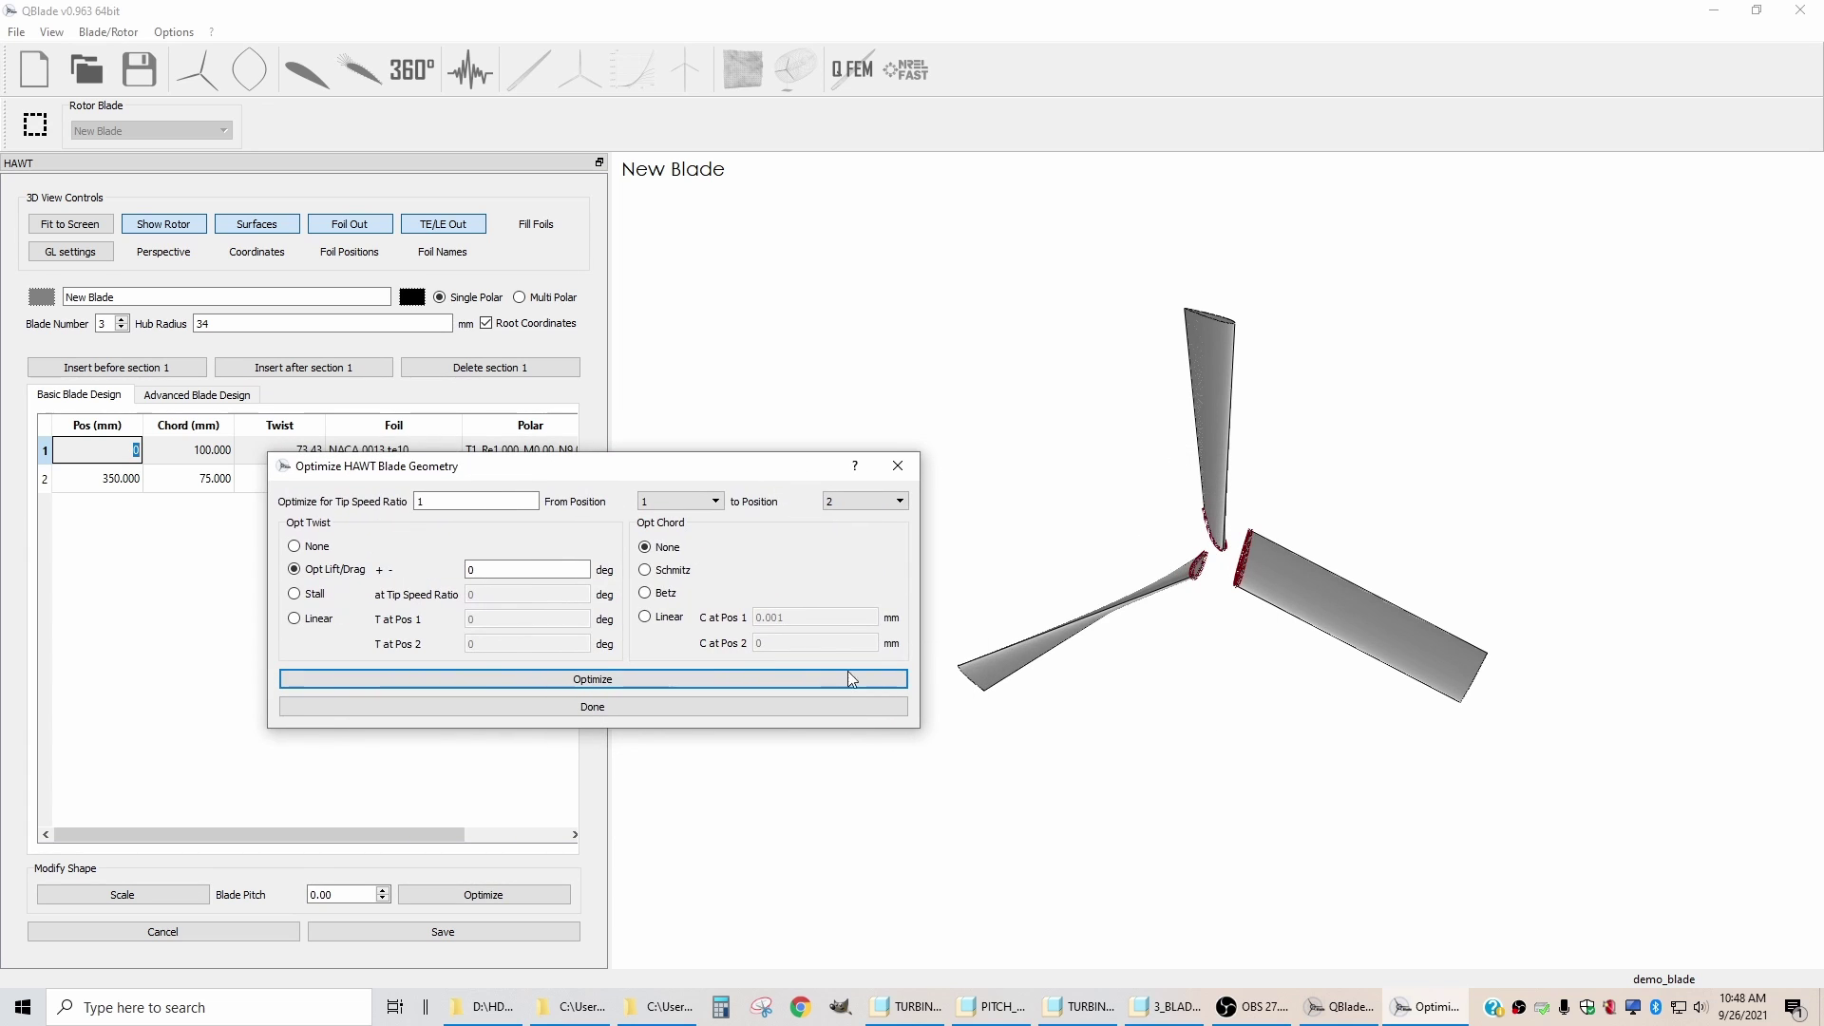
{"action": "left_click", "coordinate": [593, 710]}
{"action": "left_click_drag", "start_coordinate": [1372, 493], "coordinate": [1188, 652]}
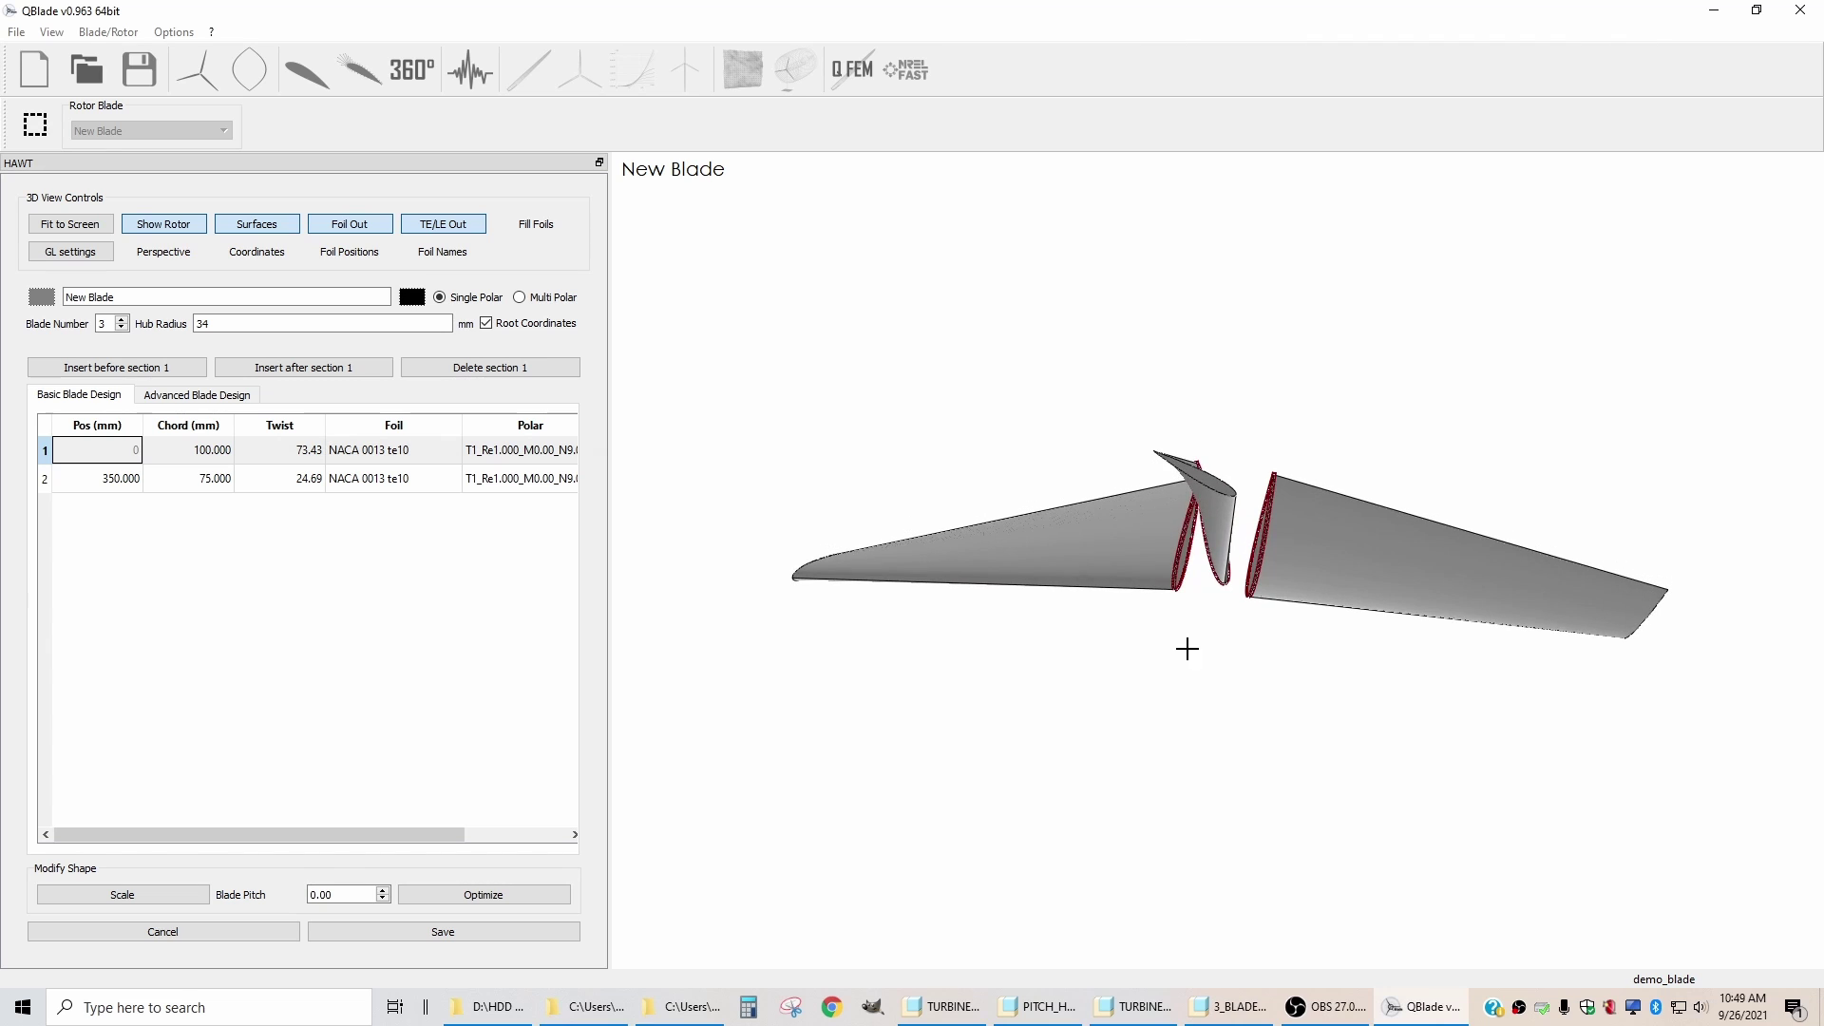
{"action": "left_click_drag", "start_coordinate": [1259, 585], "coordinate": [1229, 426]}
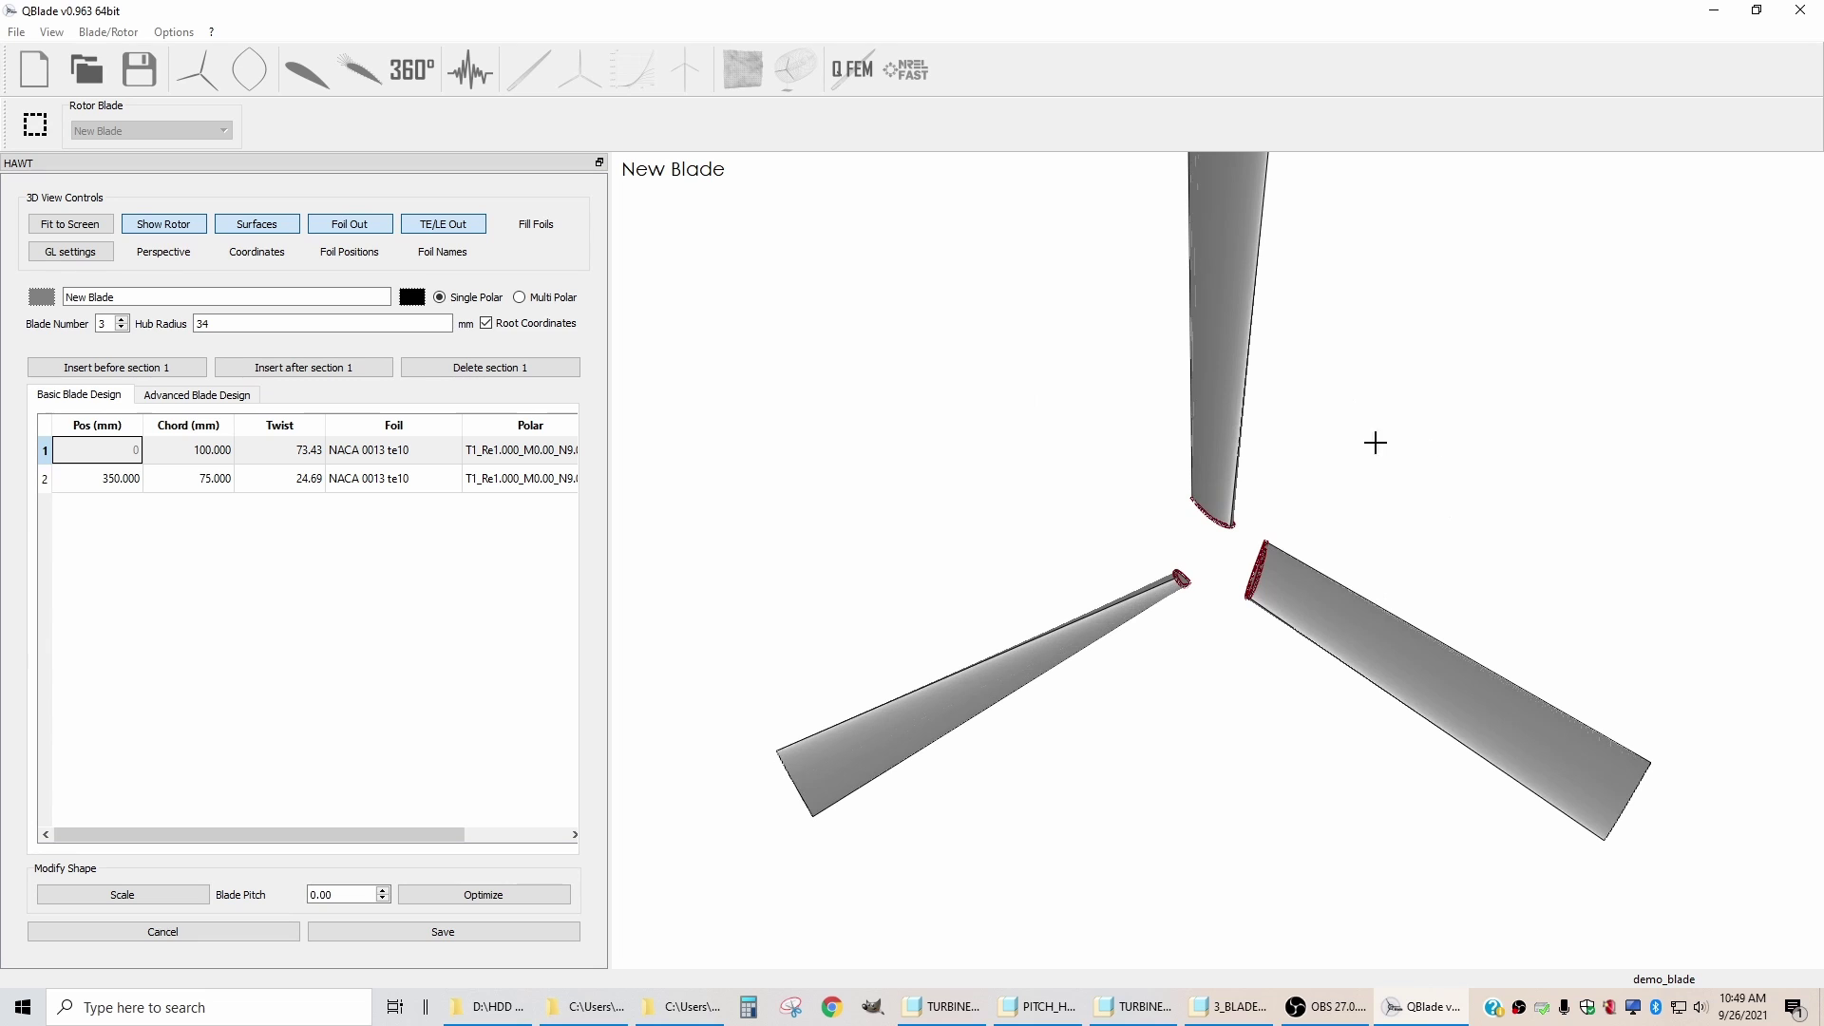
{"action": "left_click_drag", "start_coordinate": [1211, 517], "coordinate": [1197, 659]}
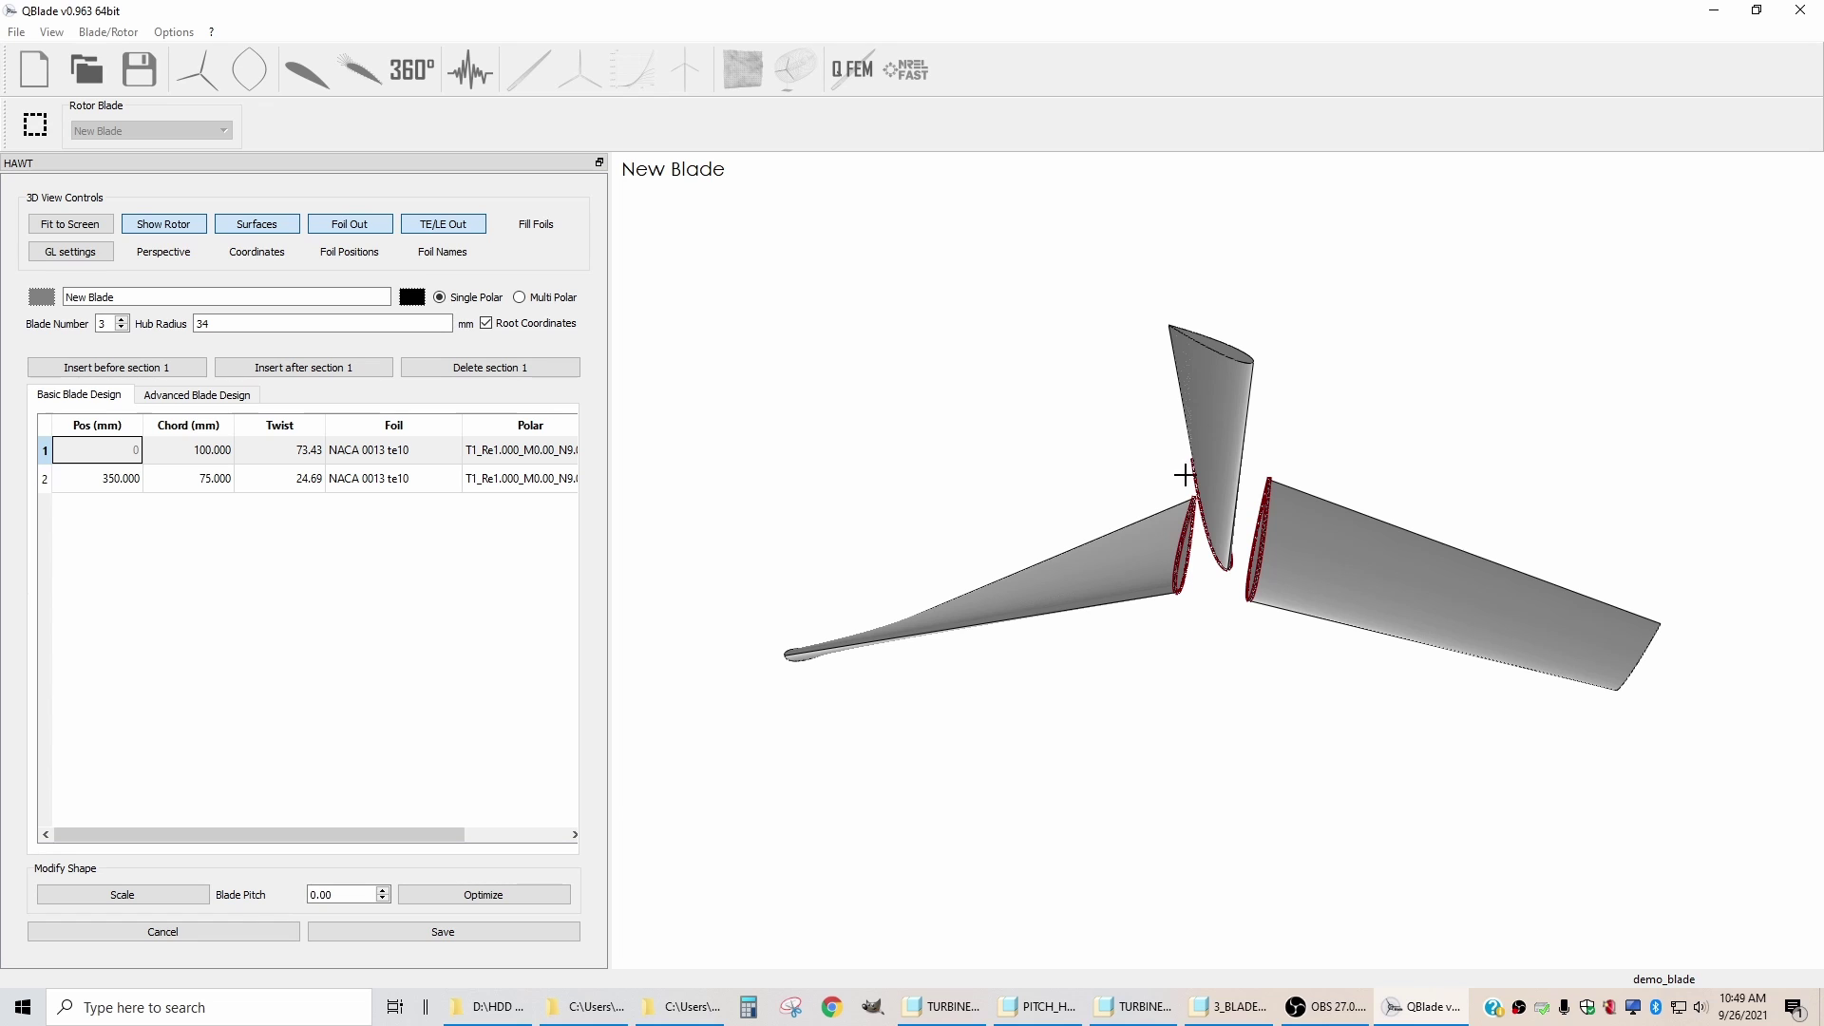
Reopen the blade geometry optimization and optimize the twist for lift/drag at a tip speed ratio of 0.1
{"action": "left_click", "coordinate": [480, 896]}
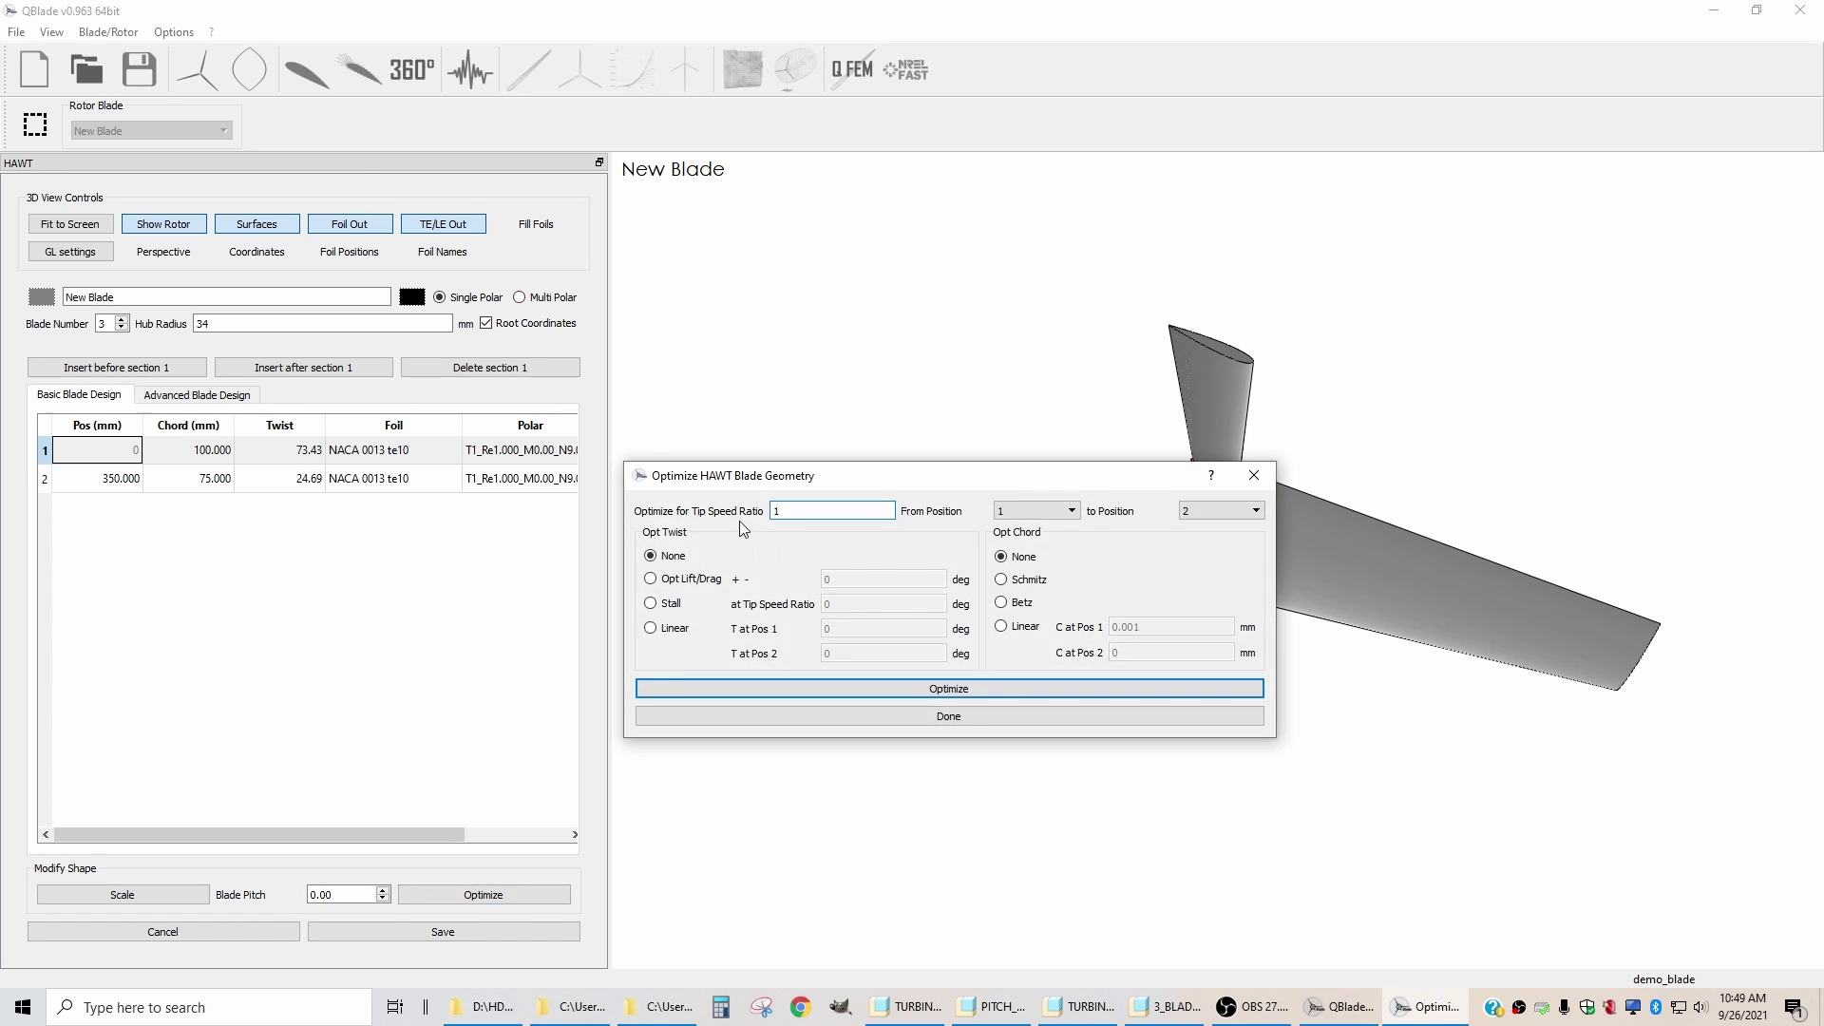
{"action": "left_click_drag", "start_coordinate": [978, 482], "coordinate": [663, 489]}
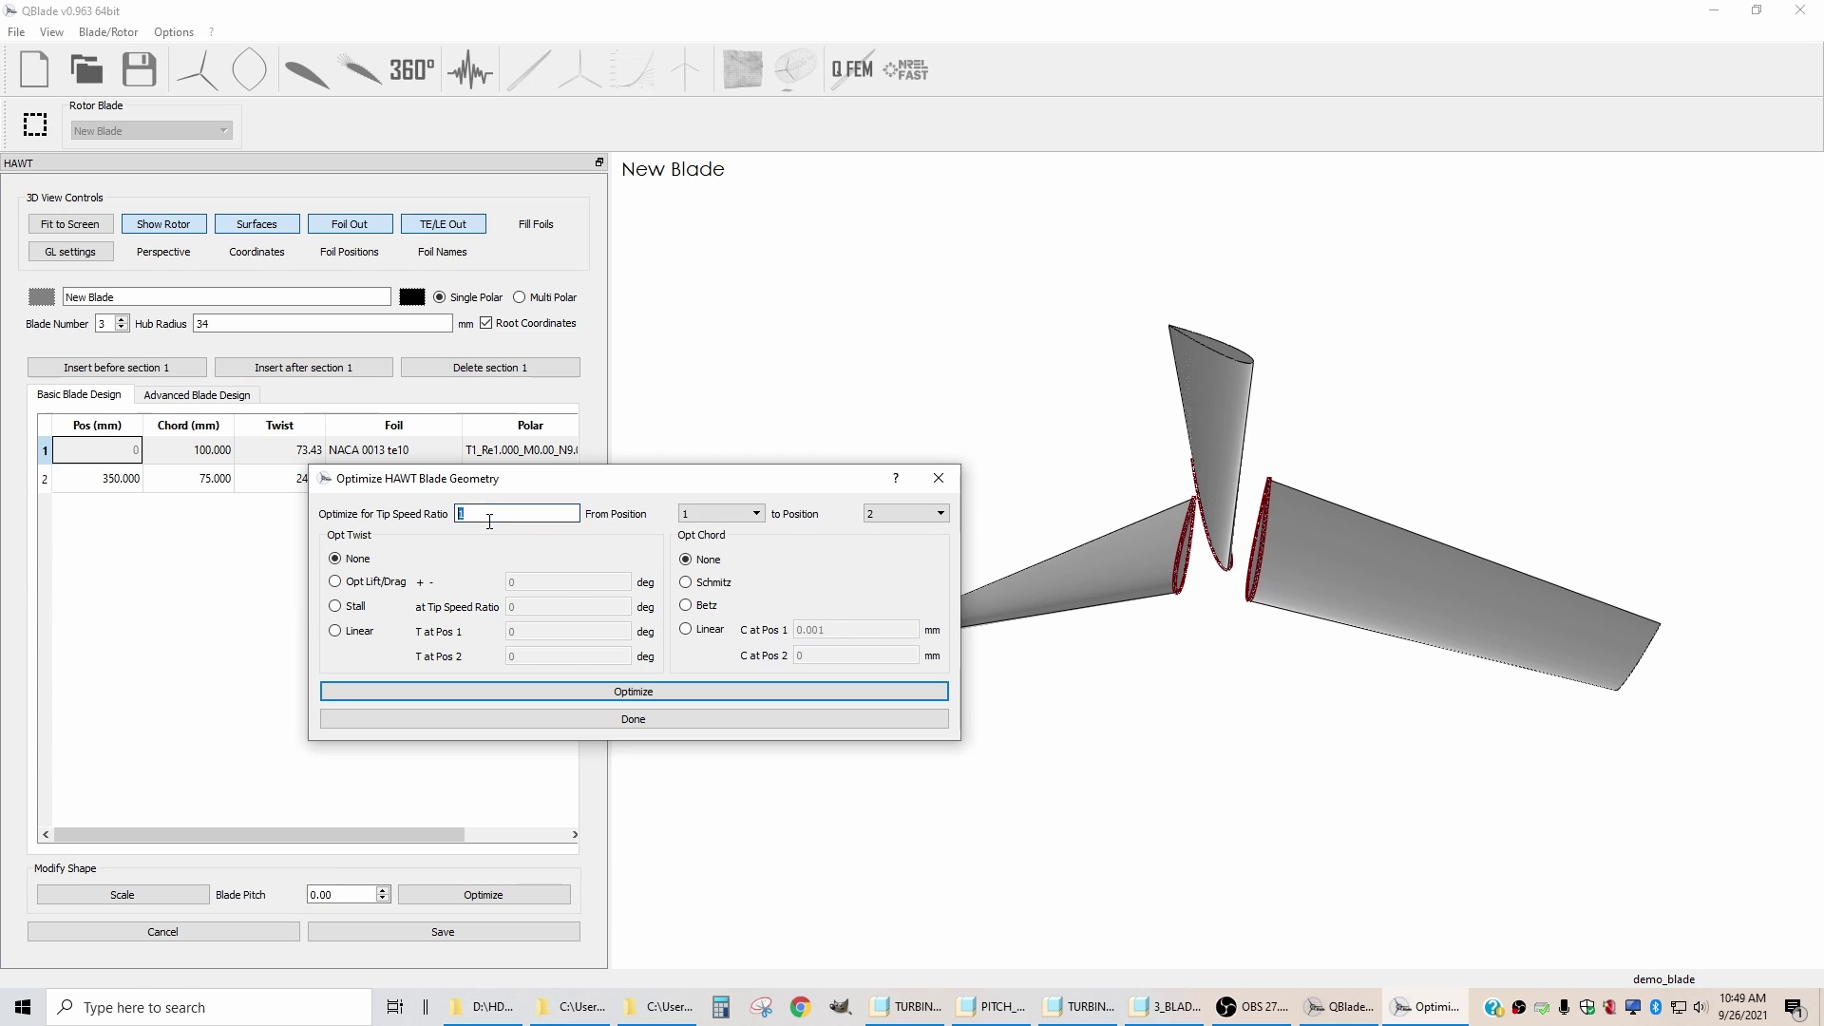
{"action": "type", "text": "."}
{"action": "key", "text": "Home"}
{"action": "type", "text": "0"}
{"action": "left_click", "coordinate": [336, 585]}
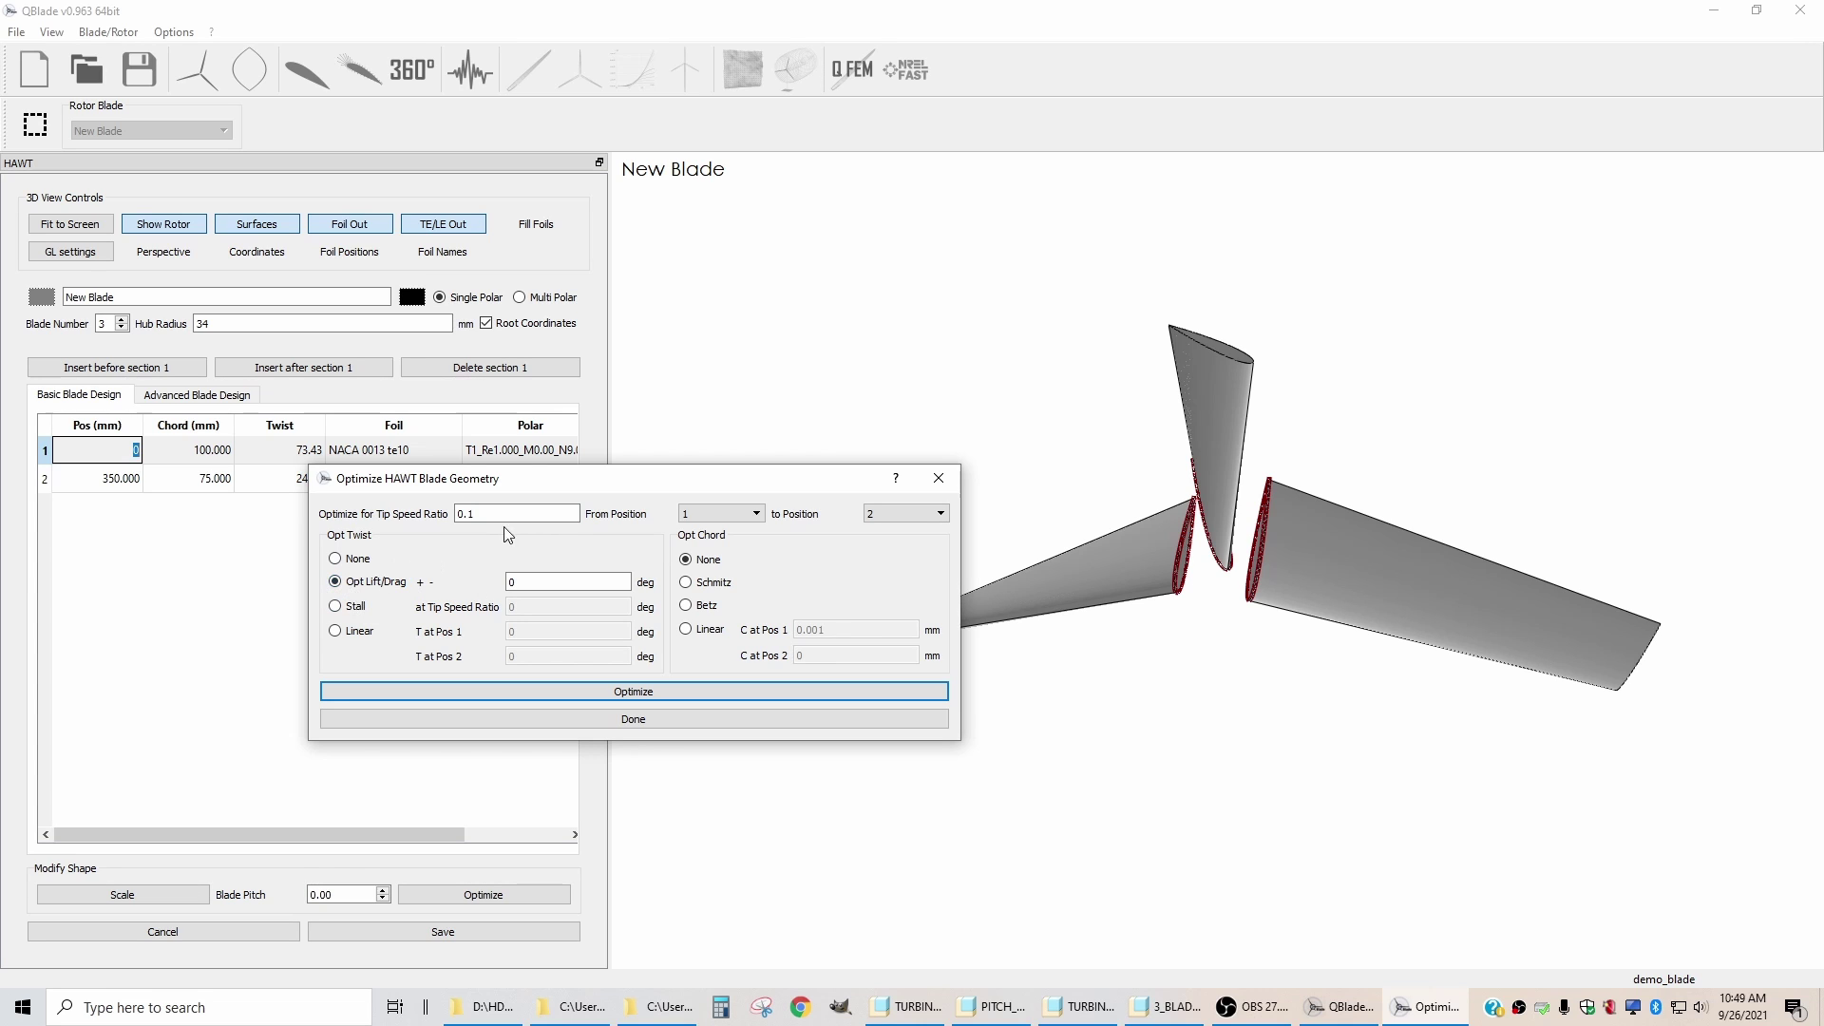
{"action": "left_click", "coordinate": [624, 692]}
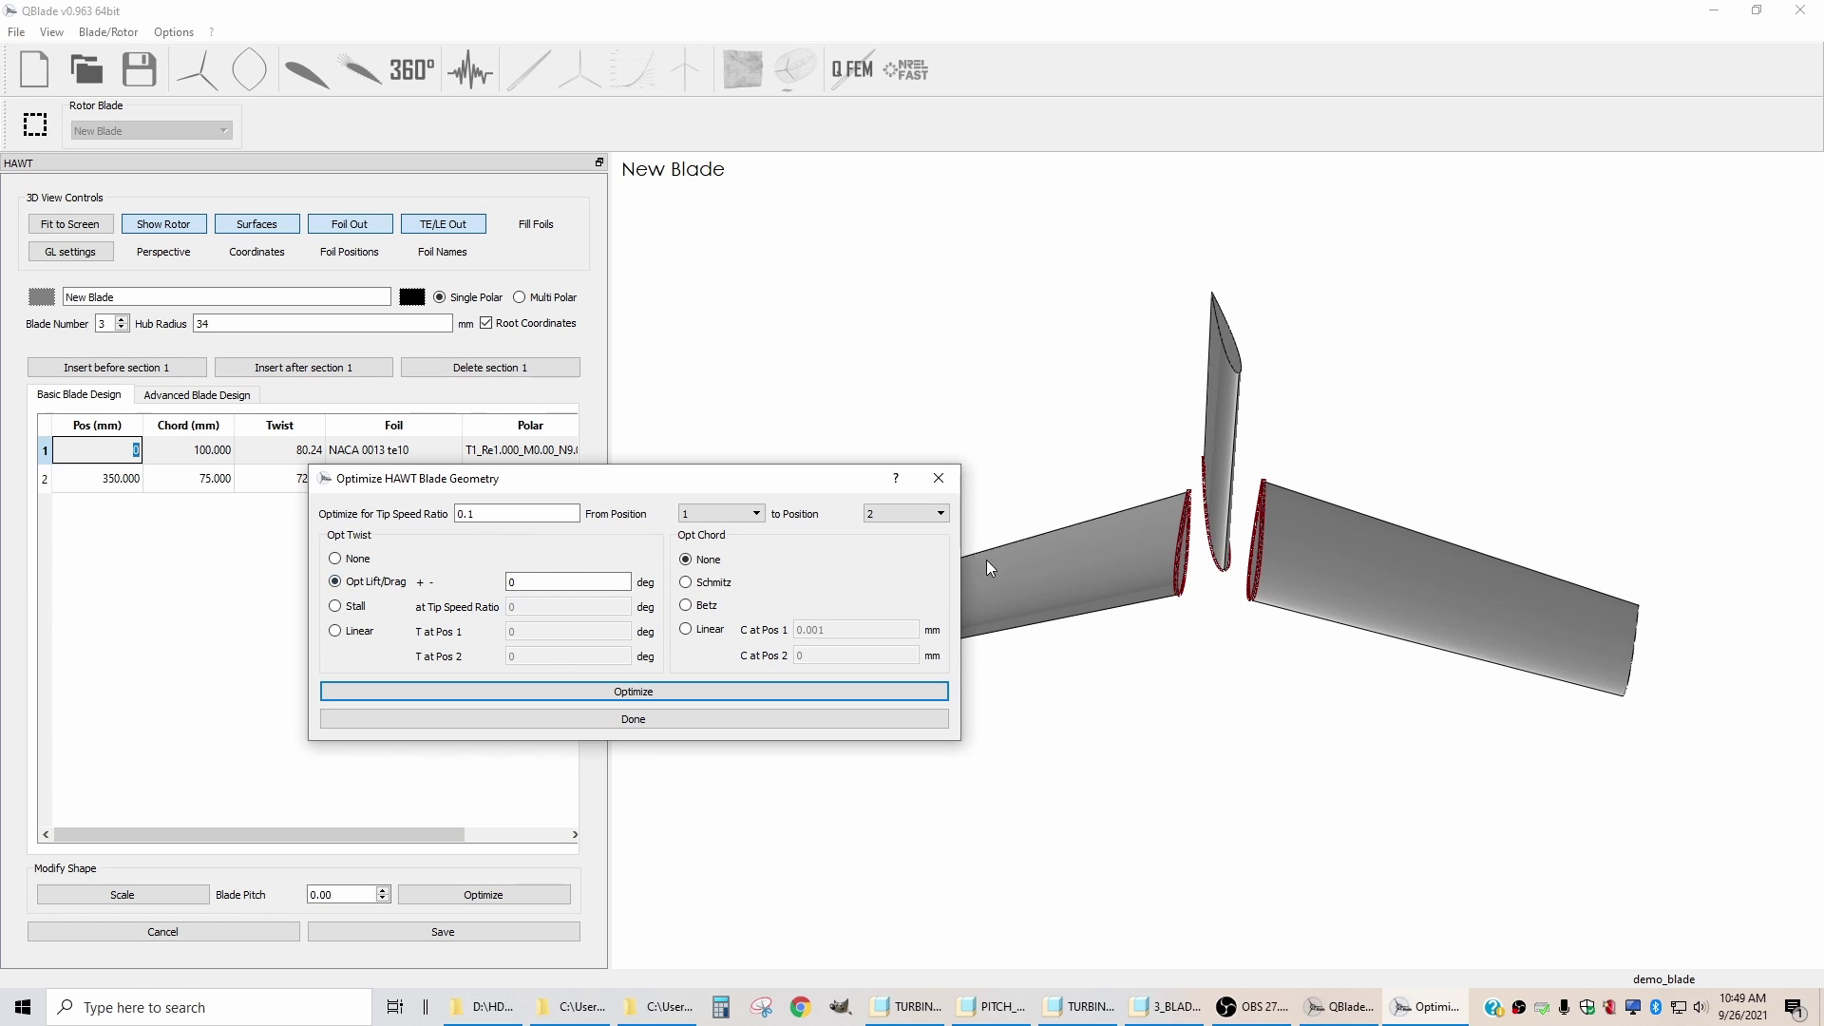
Try optimizing the blade twist with a lift/drag offset of 5 degrees and then 10 degrees
{"action": "double_click", "coordinate": [569, 581]}
{"action": "type", "text": "5"}
{"action": "left_click", "coordinate": [625, 691]}
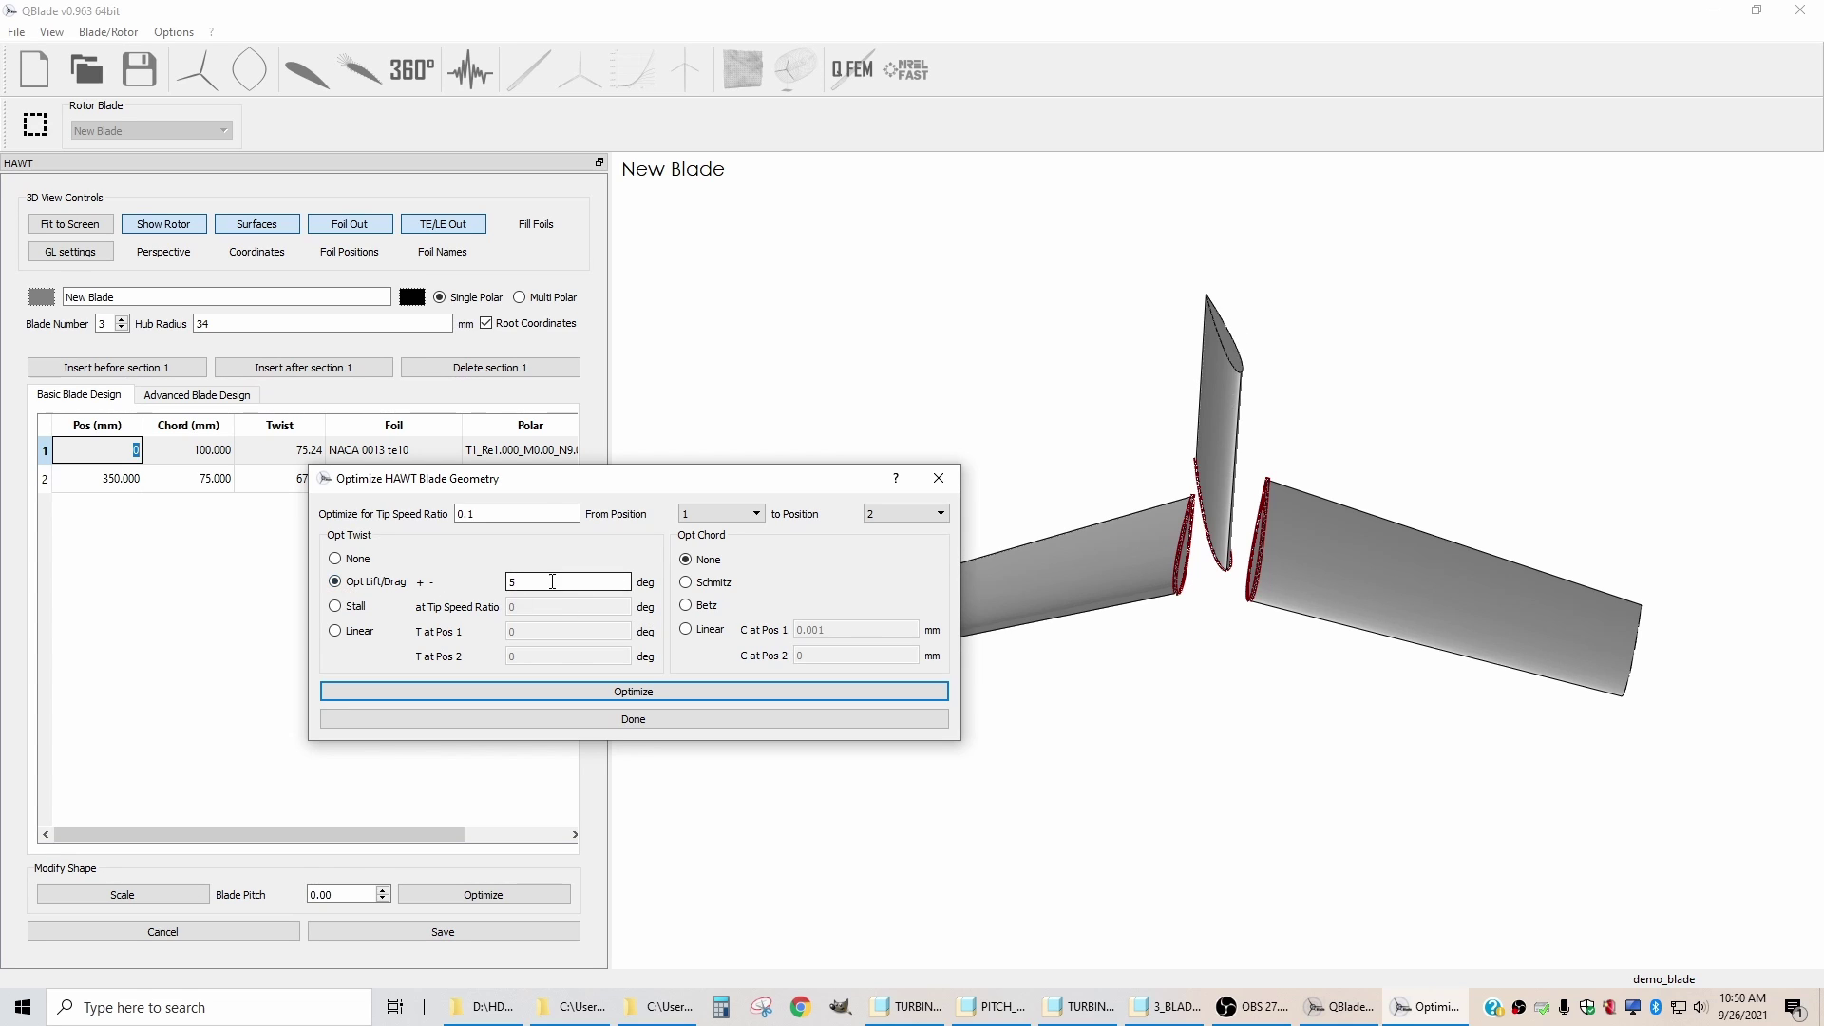
{"action": "left_click_drag", "start_coordinate": [552, 581], "coordinate": [472, 585]}
{"action": "type", "text": "10"}
{"action": "key", "text": "Return"}
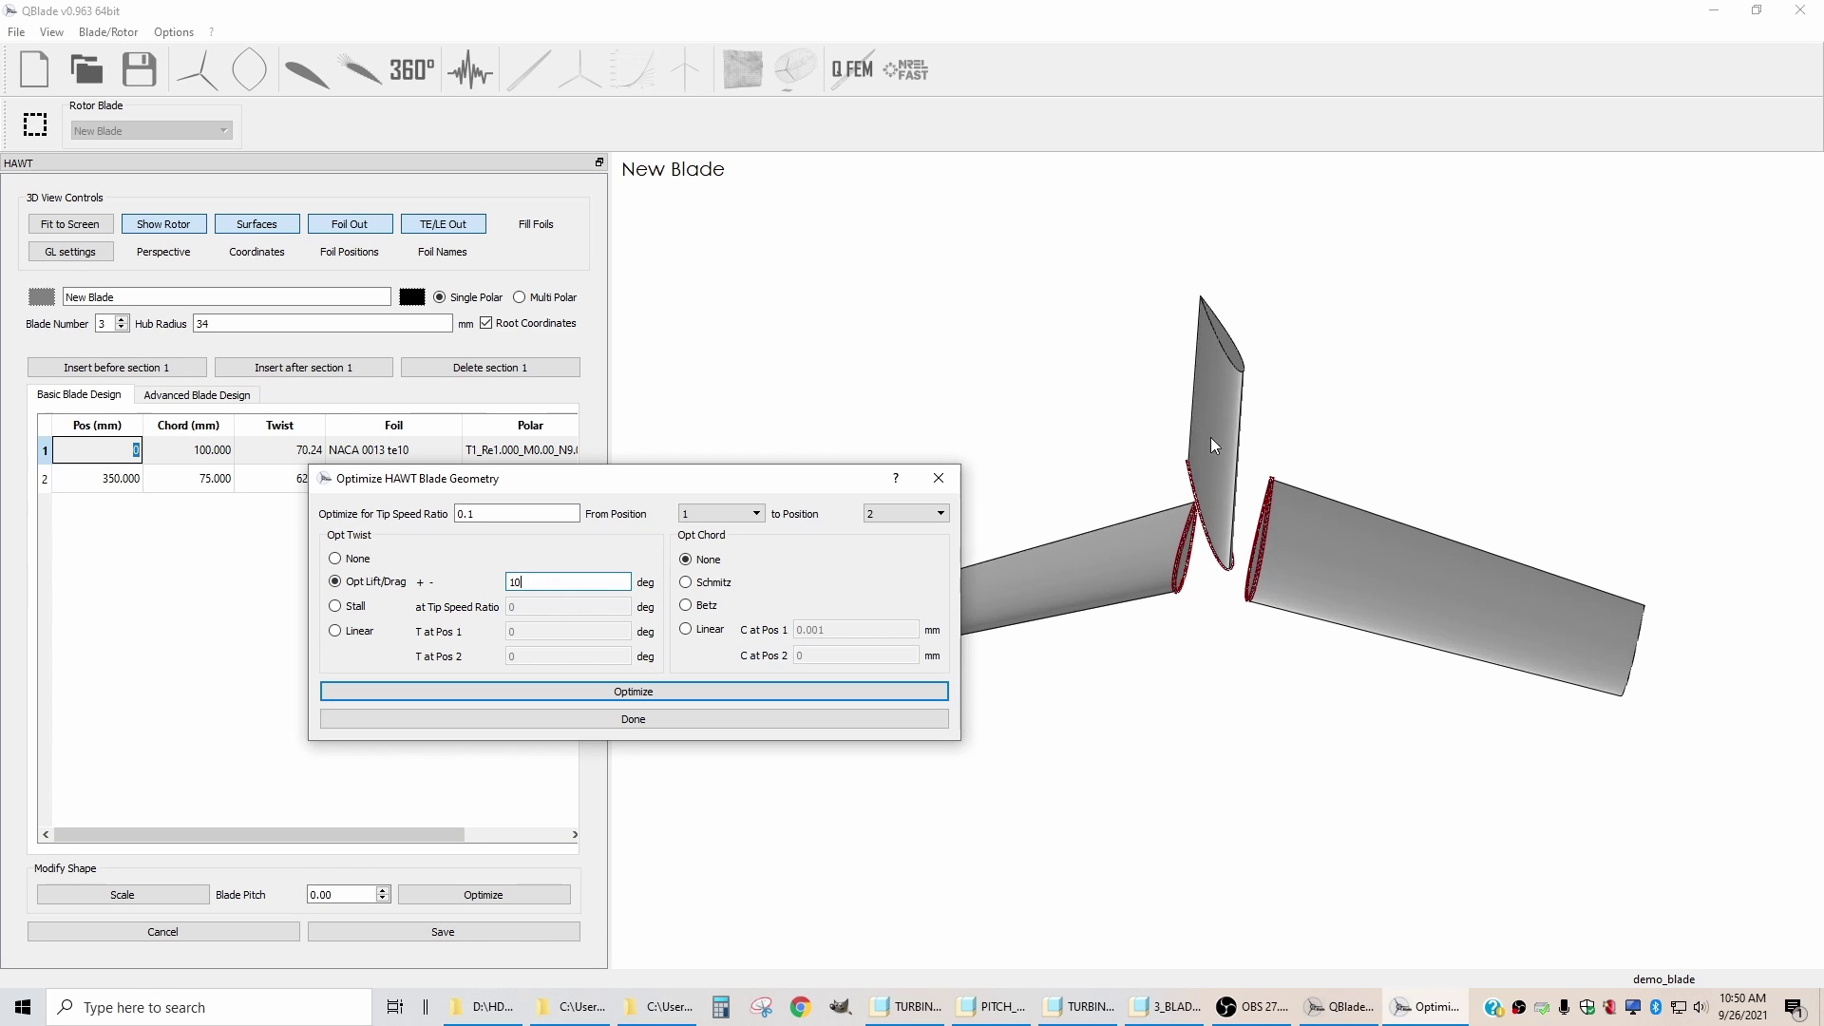
Reset the lift/drag offset to 0 degrees and optimize the blade twist again
{"action": "left_click_drag", "start_coordinate": [537, 581], "coordinate": [470, 583]}
{"action": "type", "text": "0"}
{"action": "left_click", "coordinate": [681, 690]}
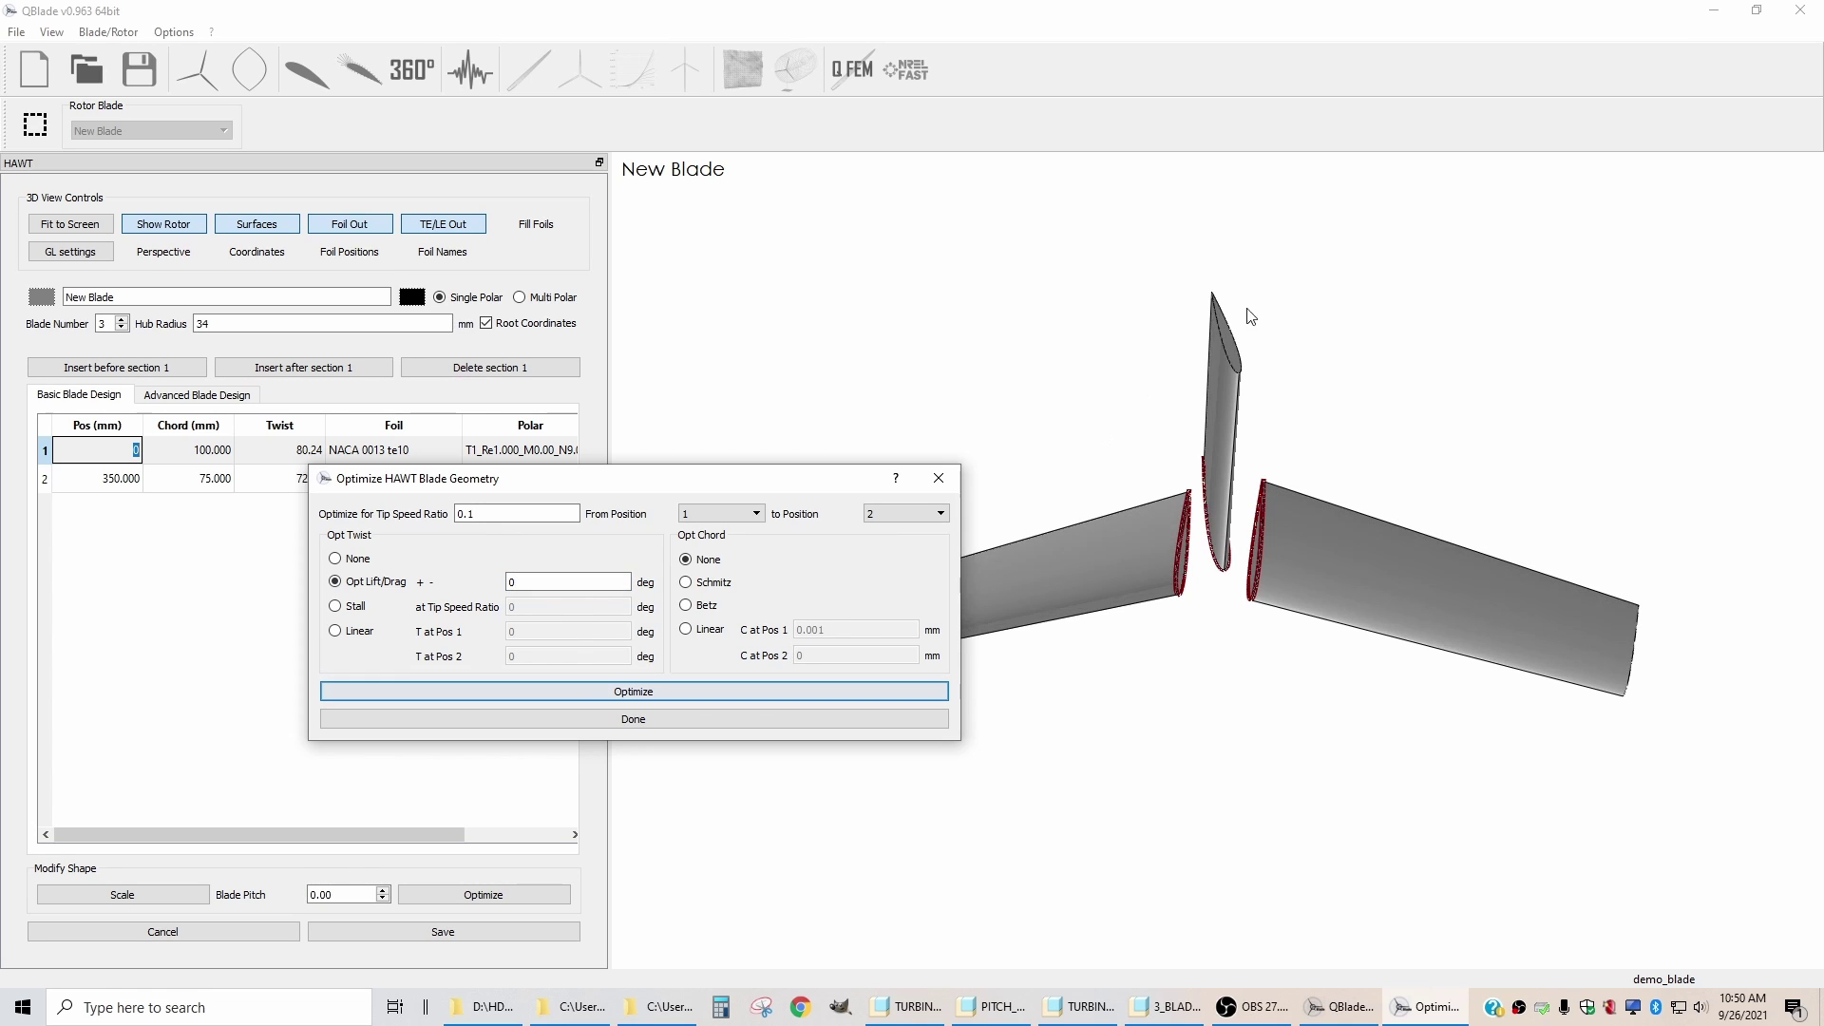
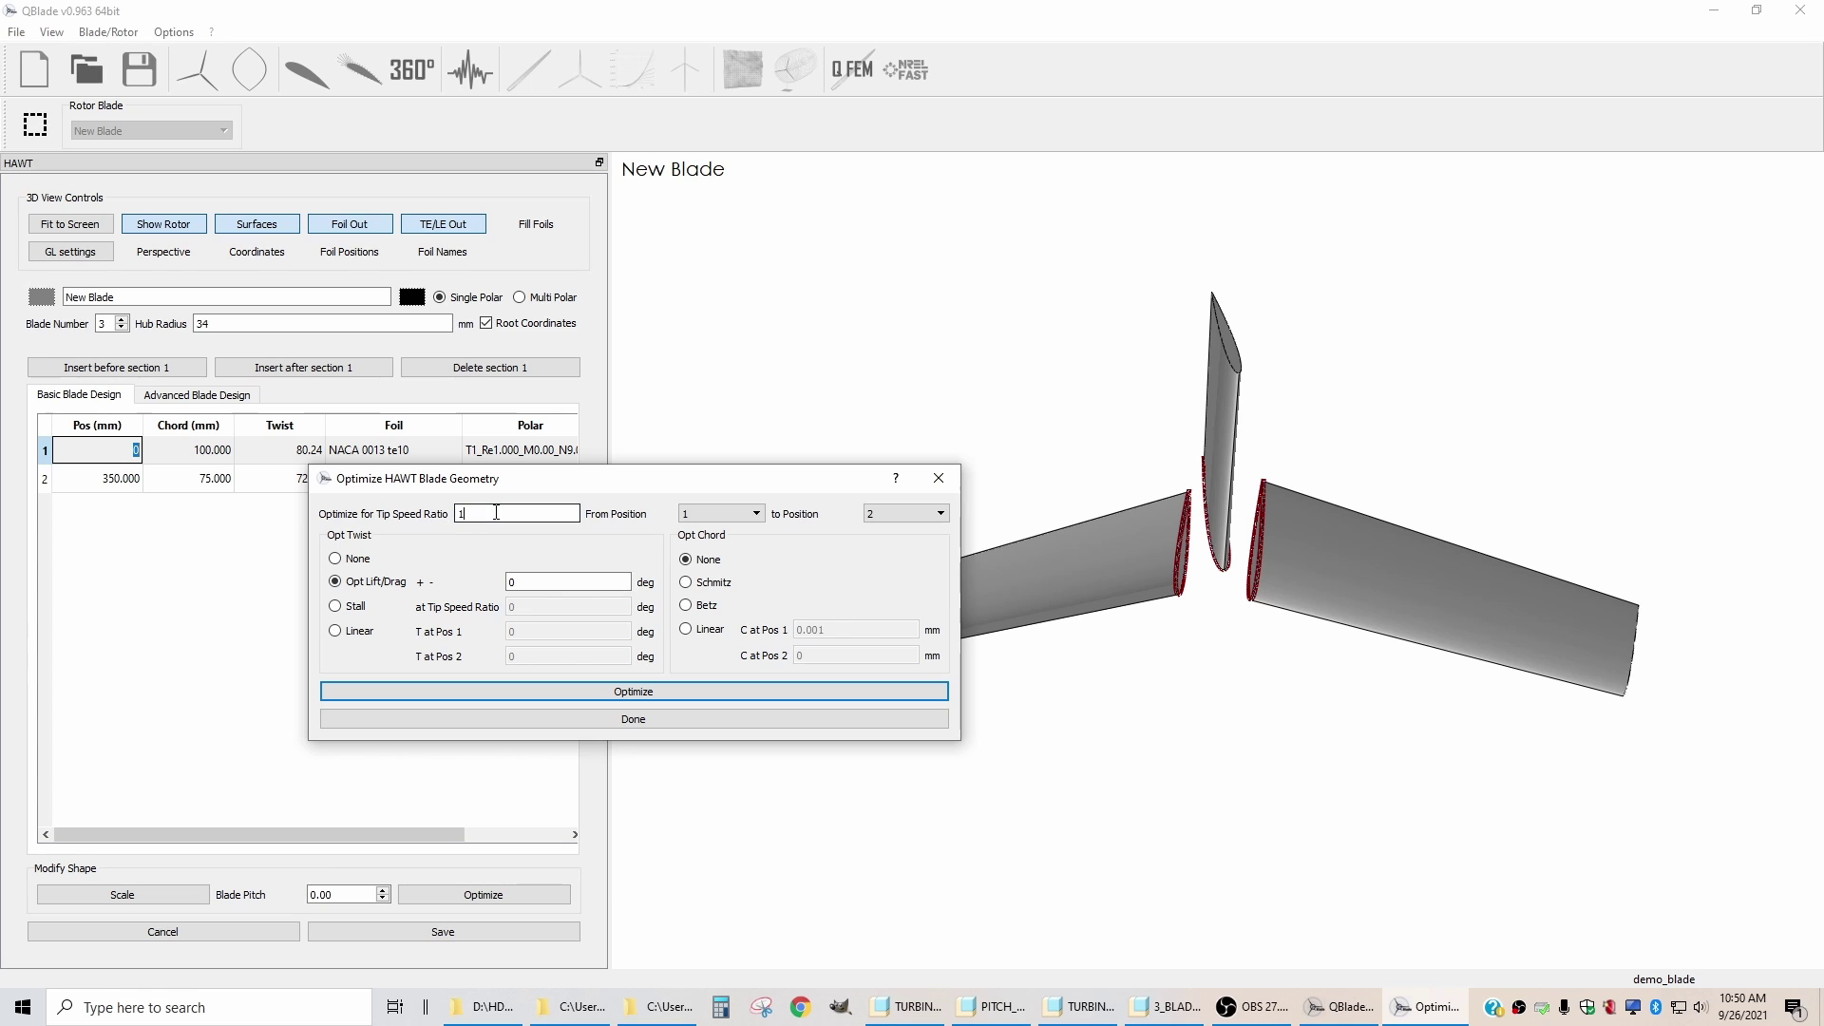
Optimize the blade twist for a tip speed ratio of 1 and then for a ratio of 2
{"action": "left_click", "coordinate": [644, 692]}
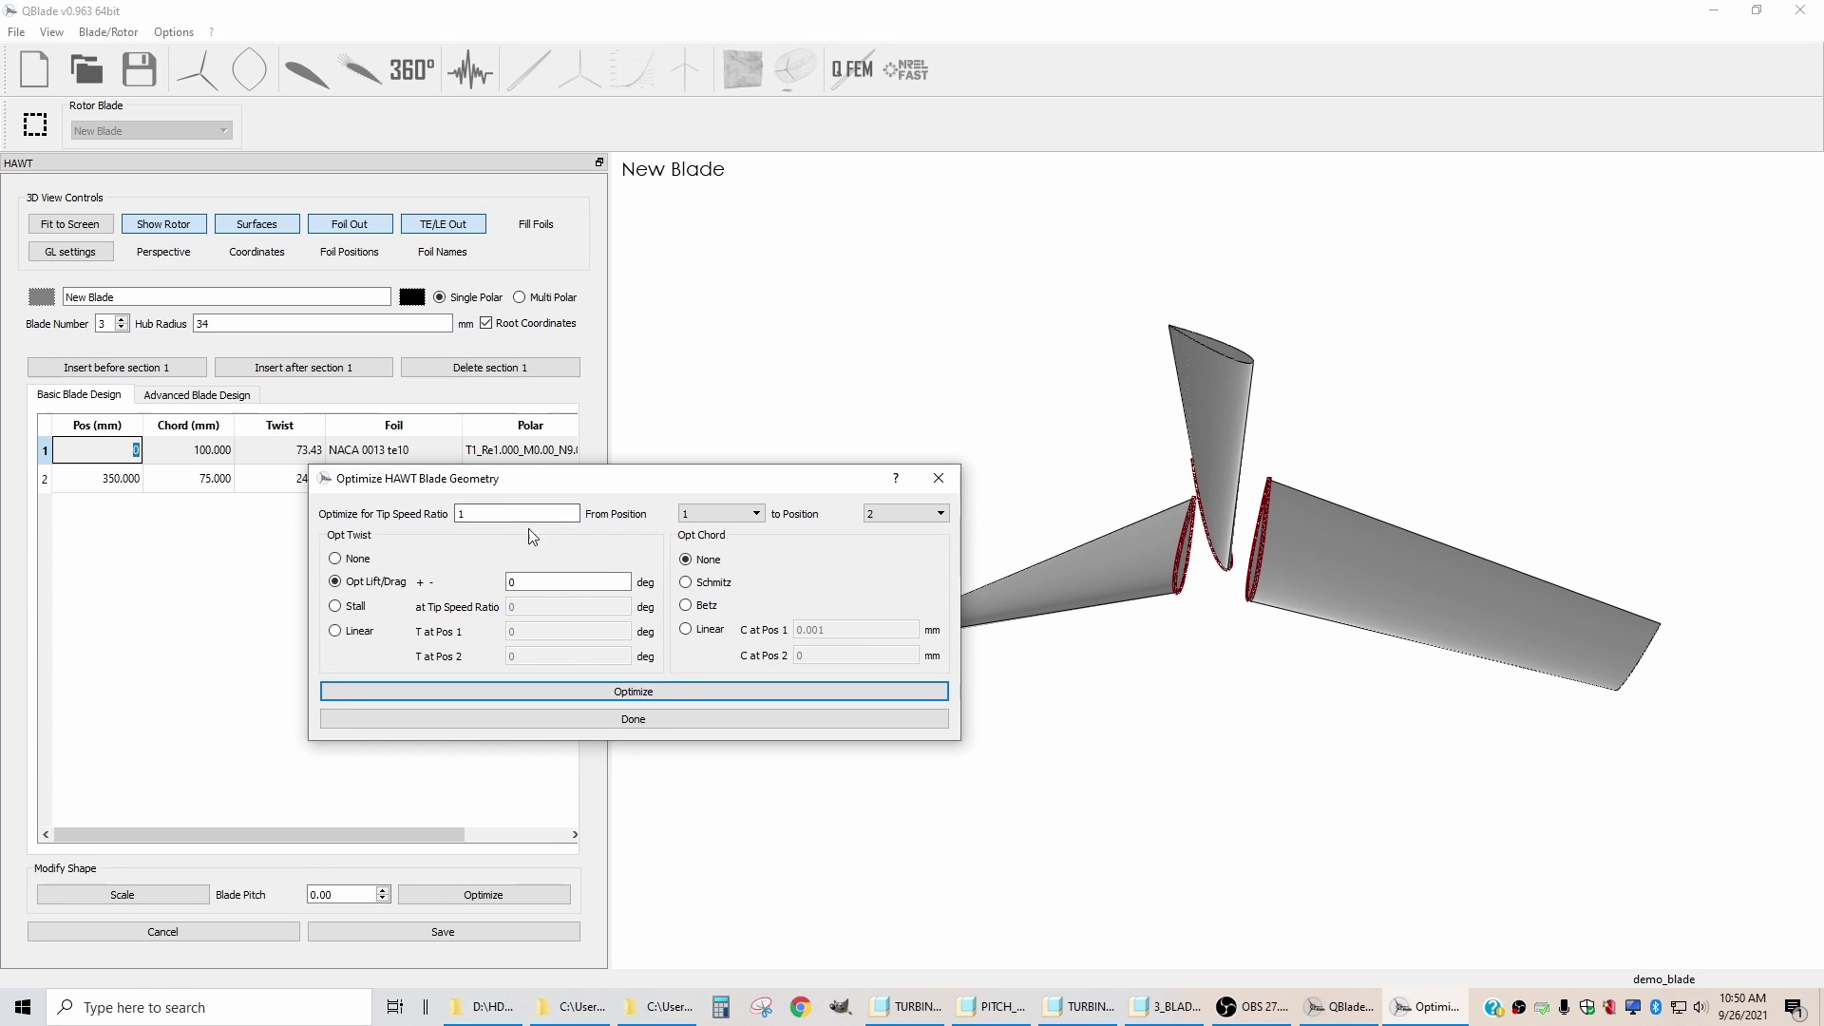
{"action": "double_click", "coordinate": [504, 513]}
{"action": "type", "text": "2"}
{"action": "key", "text": "Return"}
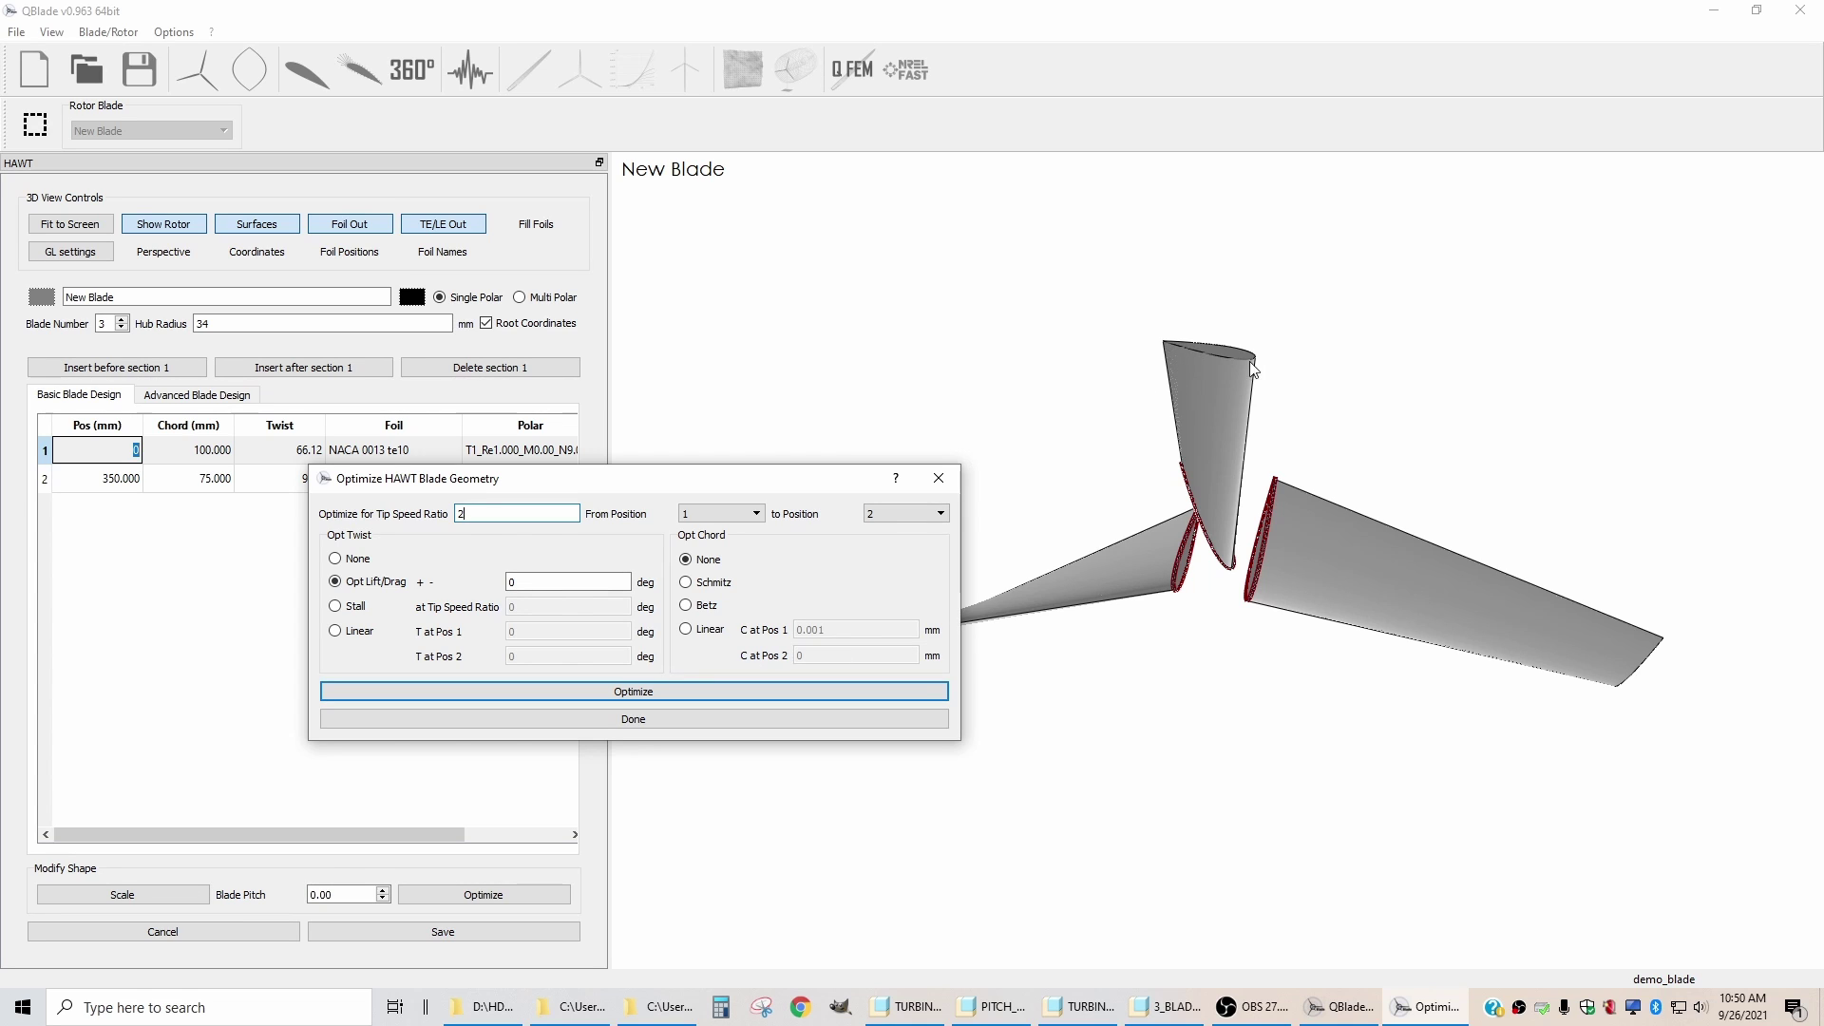
Optimize the blade twist for a tip speed ratio of 10 and finish the optimization
{"action": "left_click_drag", "start_coordinate": [465, 513], "coordinate": [413, 515]}
{"action": "type", "text": "10"}
{"action": "key", "text": "Return"}
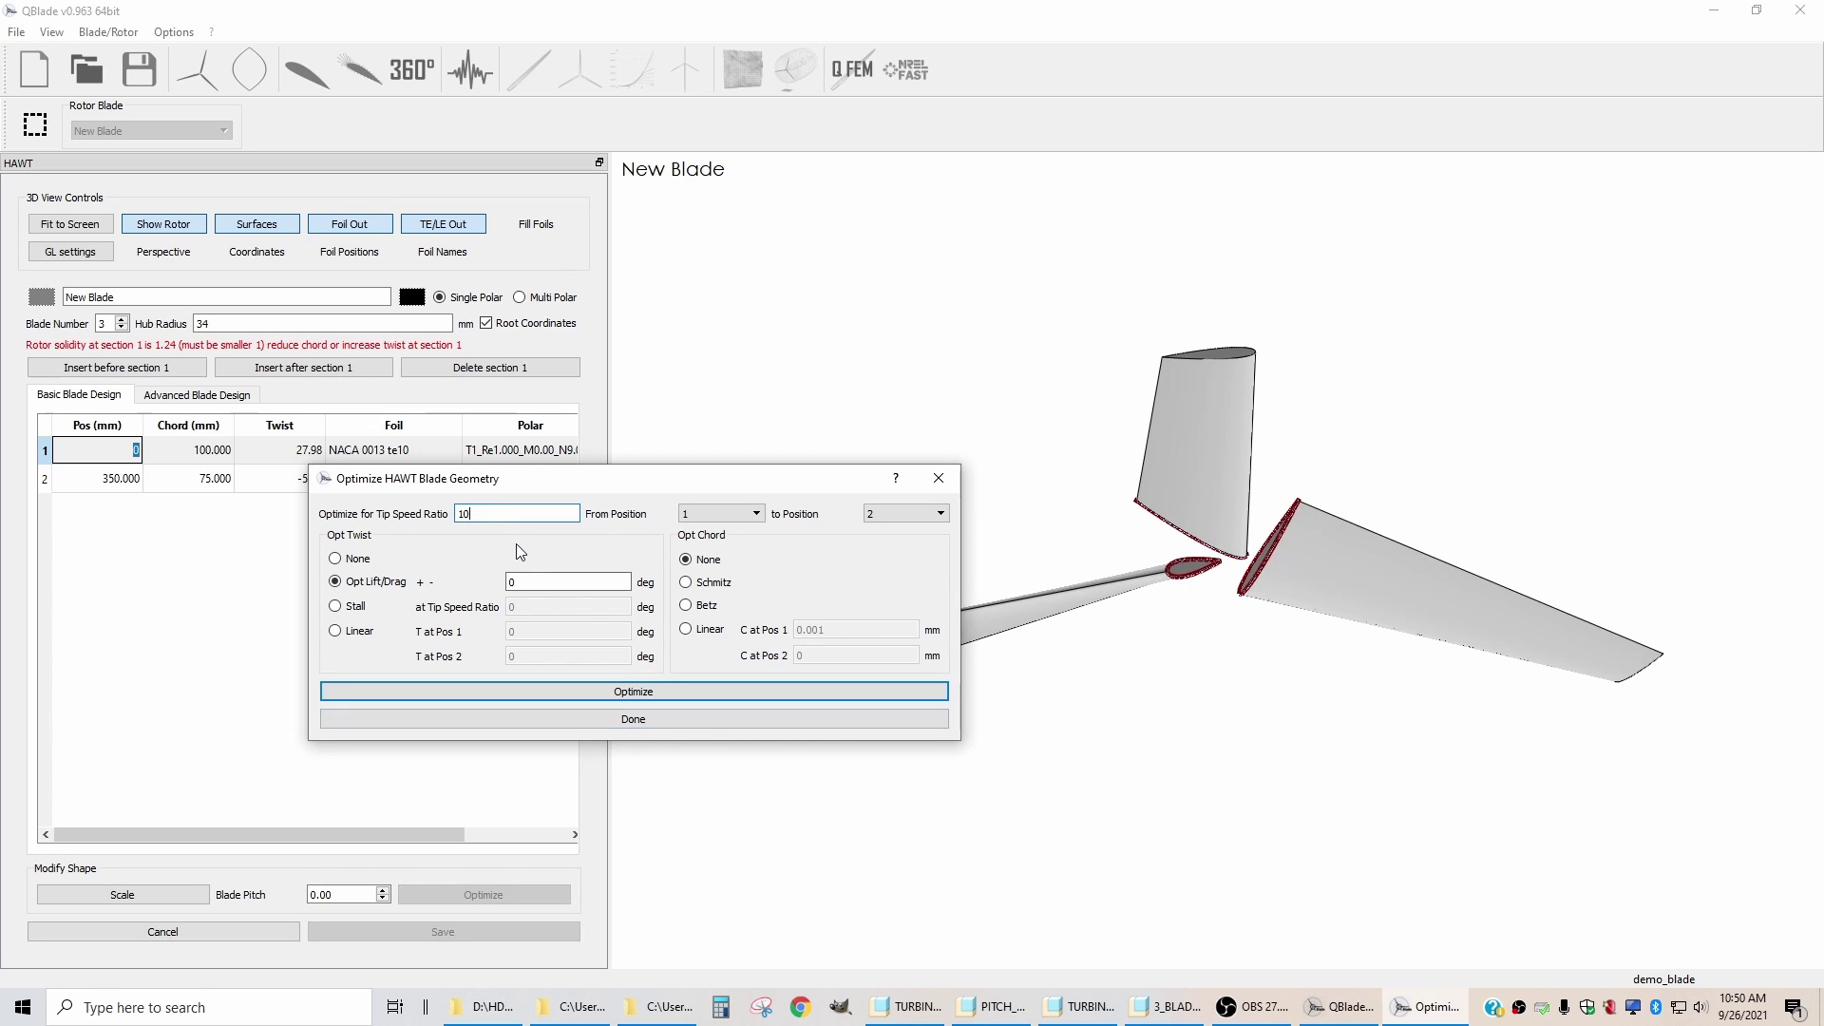
{"action": "left_click", "coordinate": [696, 724]}
Examine the high-speed rotor's root sections, tip profiles and blade twist edge-on, up close and from the front
{"action": "left_click_drag", "start_coordinate": [1030, 614], "coordinate": [1161, 594]}
{"action": "scroll", "coordinate": [1206, 570], "scroll_direction": "up", "scroll_amount": 5}
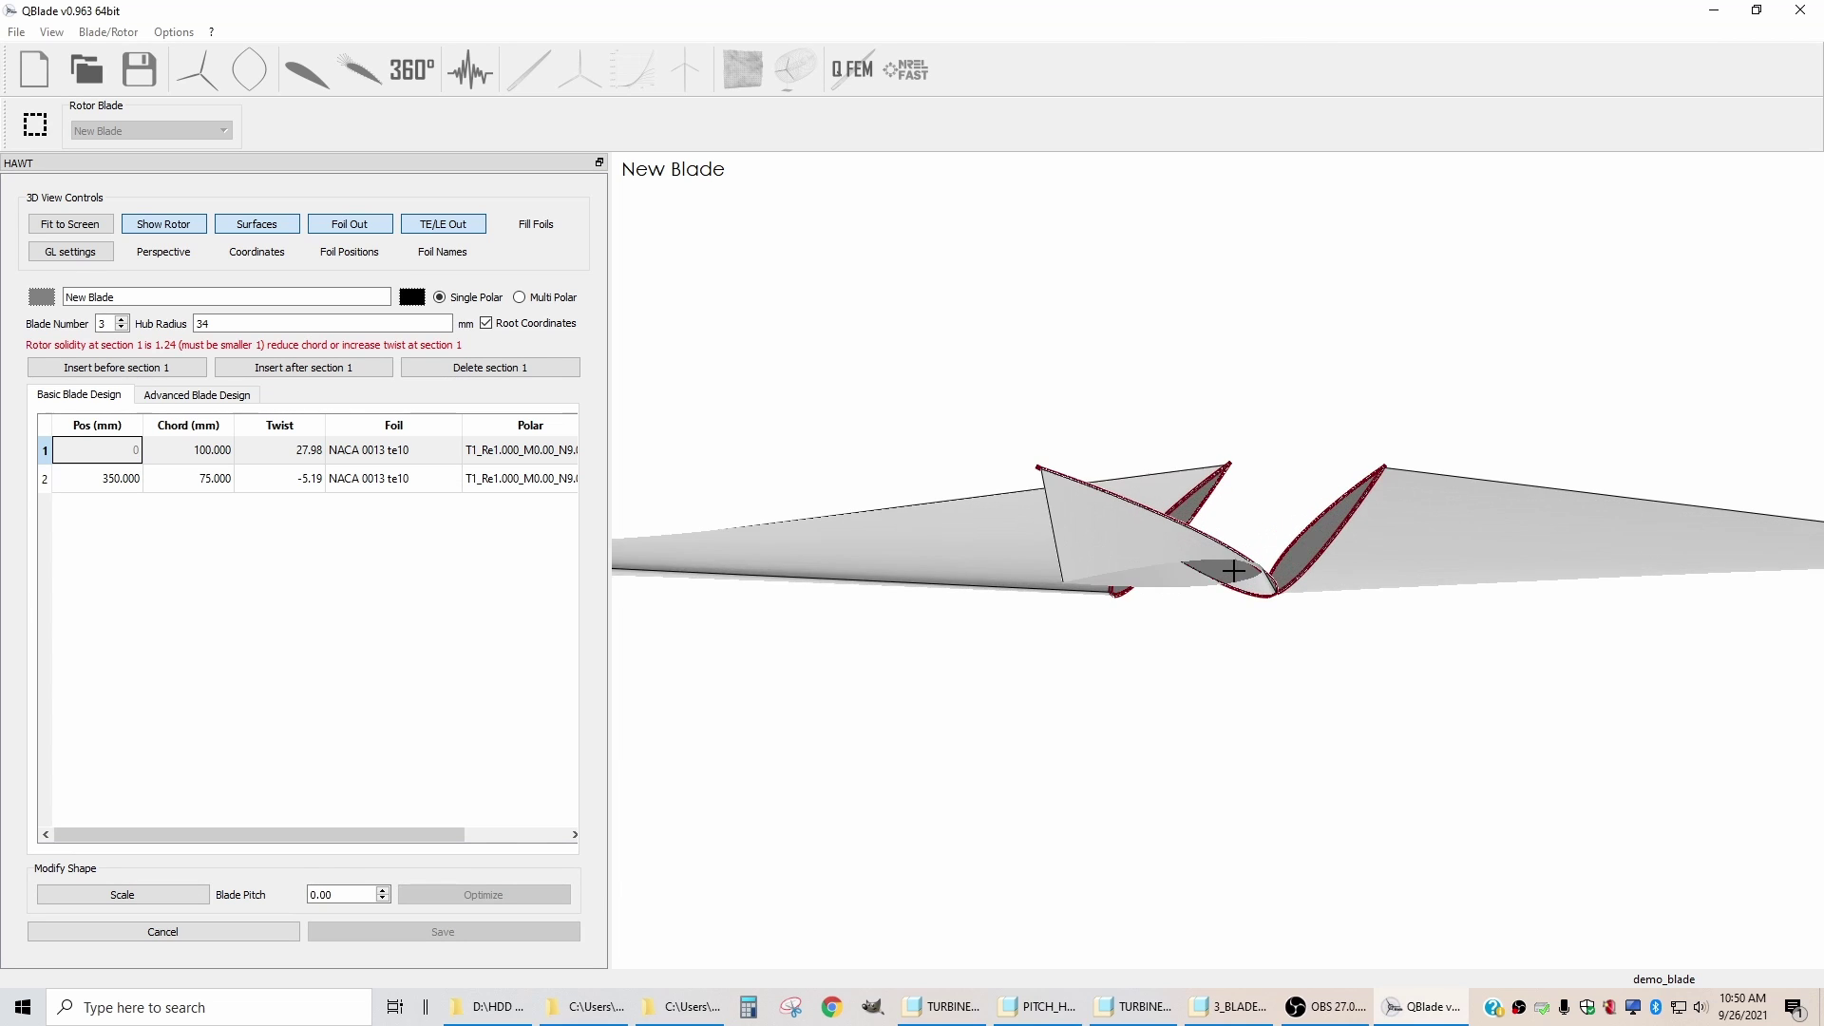
{"action": "scroll", "coordinate": [1221, 589], "scroll_direction": "down", "scroll_amount": 4}
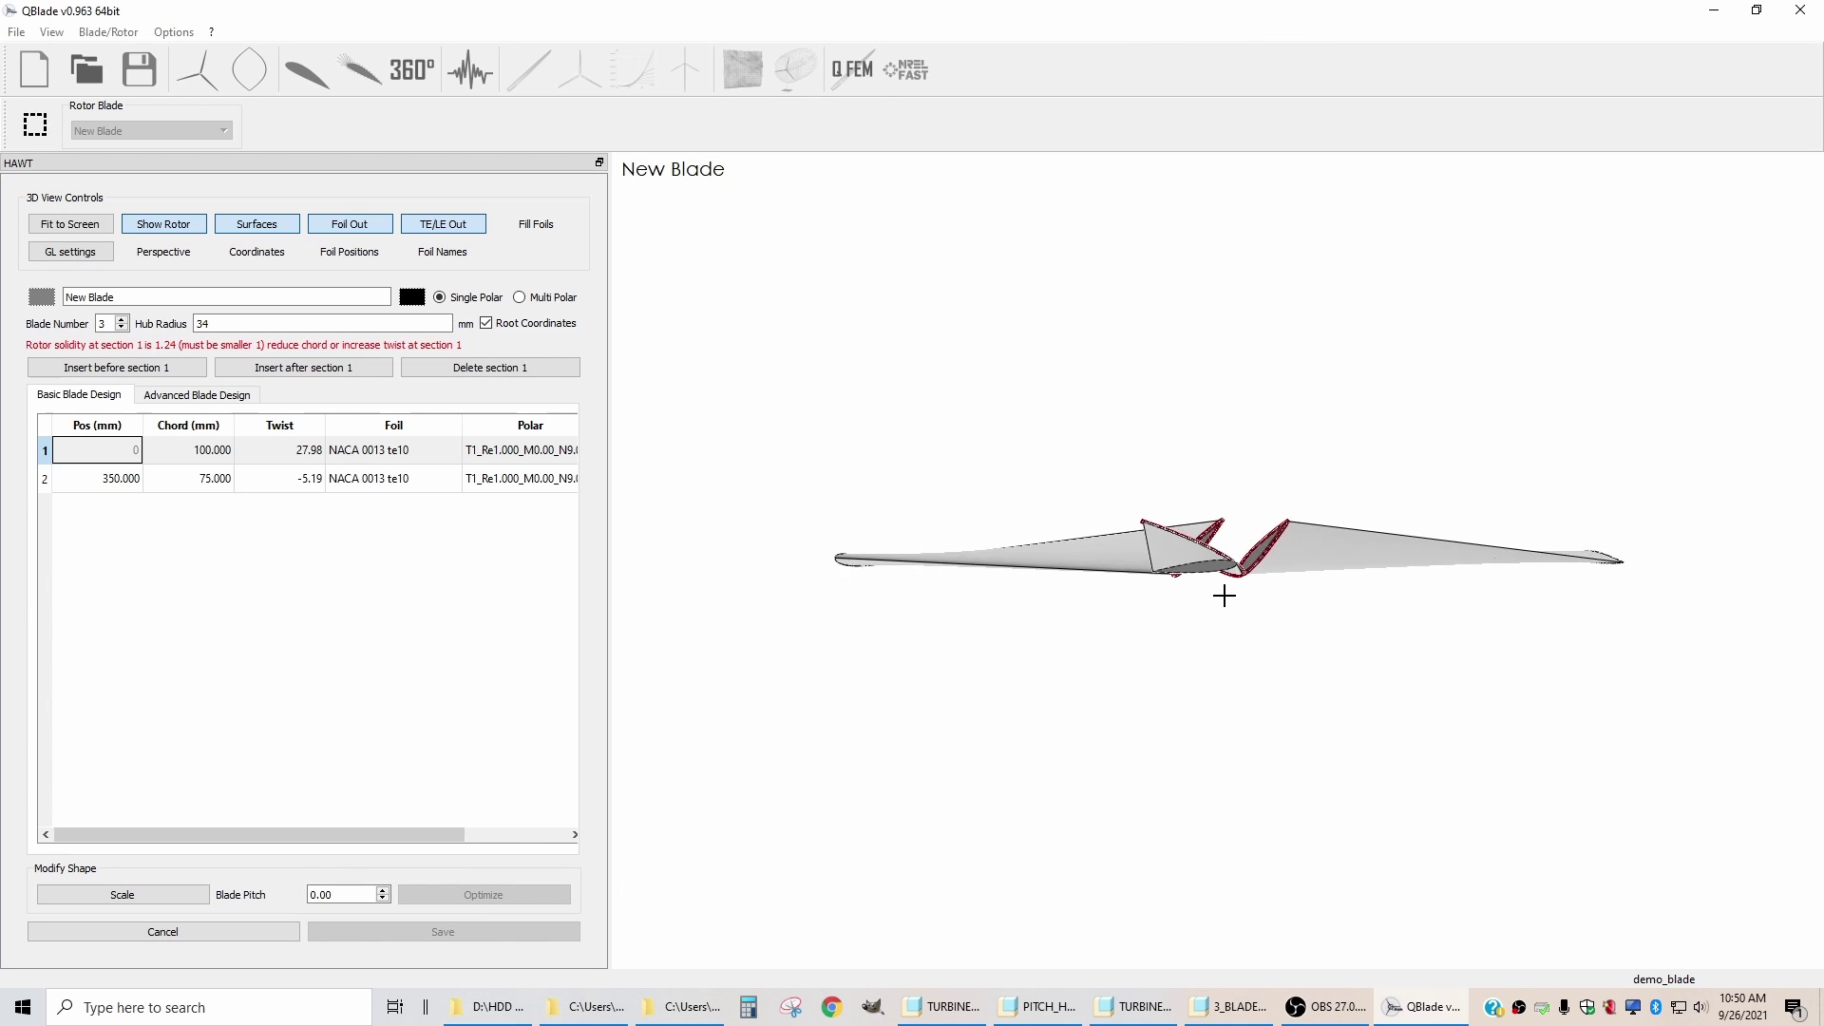
{"action": "scroll", "coordinate": [1221, 598], "scroll_direction": "up", "scroll_amount": 3}
{"action": "scroll", "coordinate": [1353, 618], "scroll_direction": "up", "scroll_amount": 1}
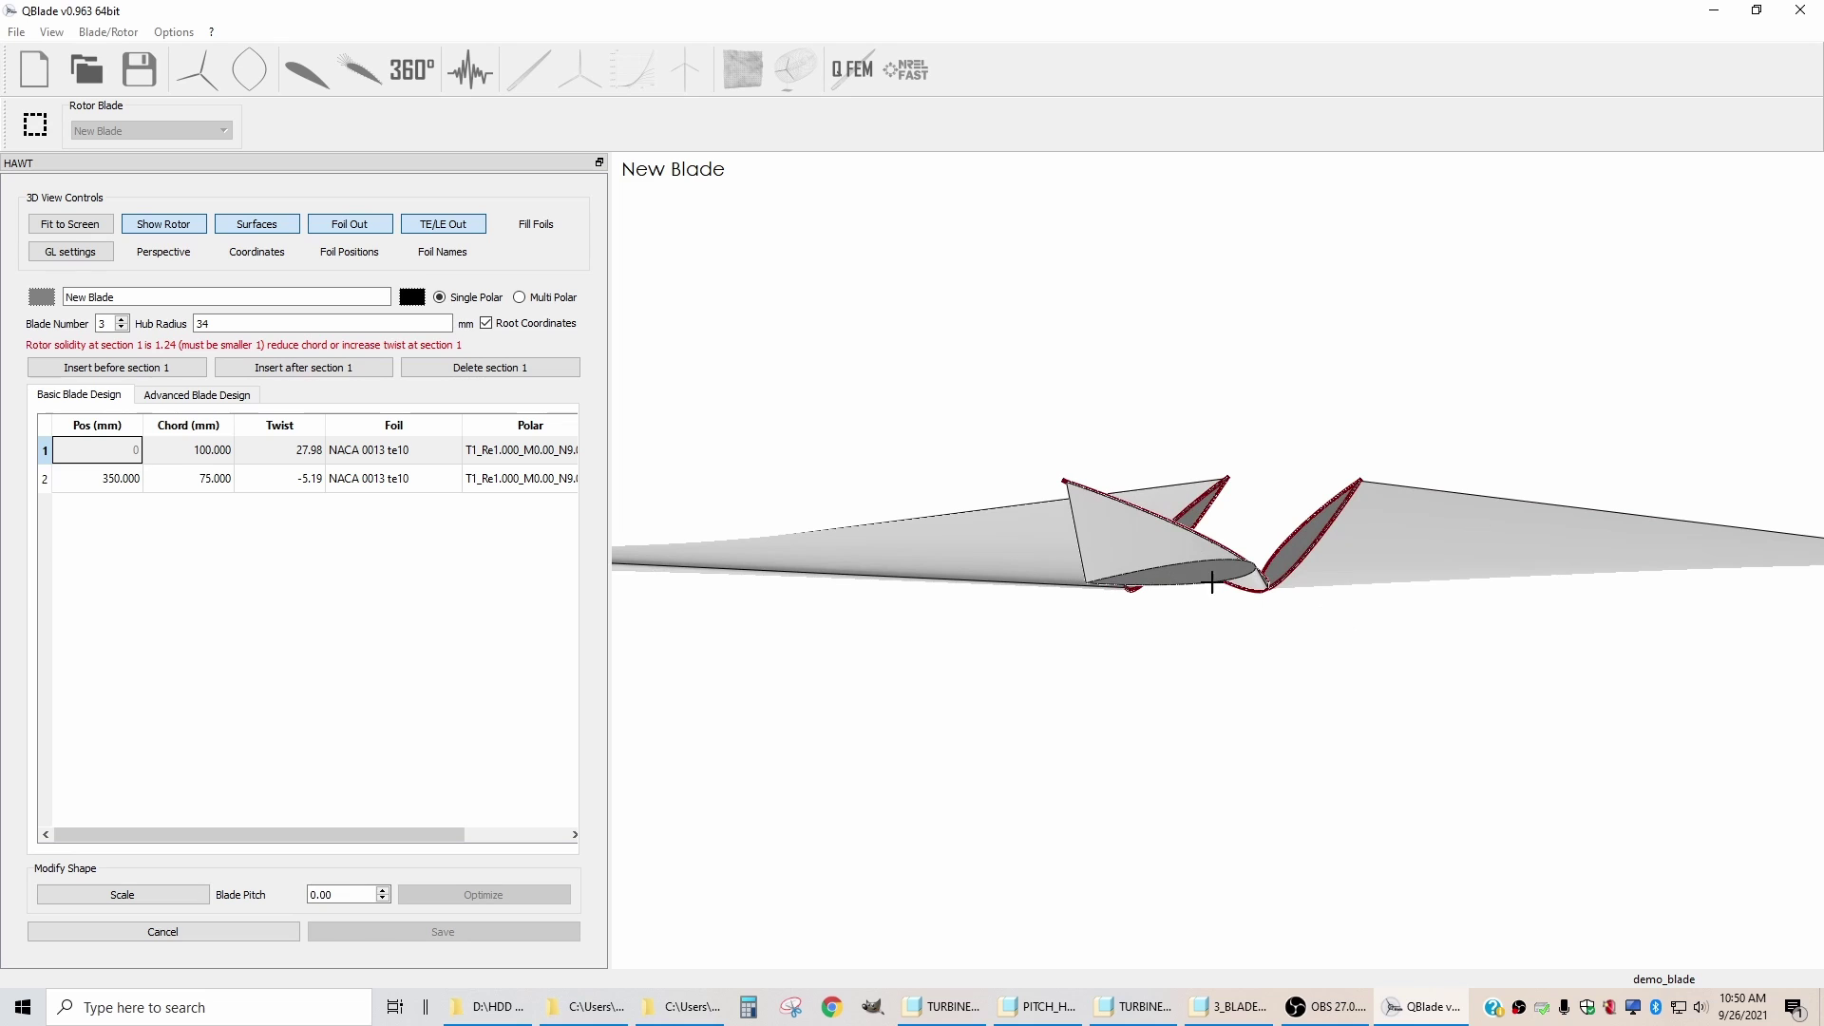
{"action": "scroll", "coordinate": [1215, 582], "scroll_direction": "up", "scroll_amount": 2}
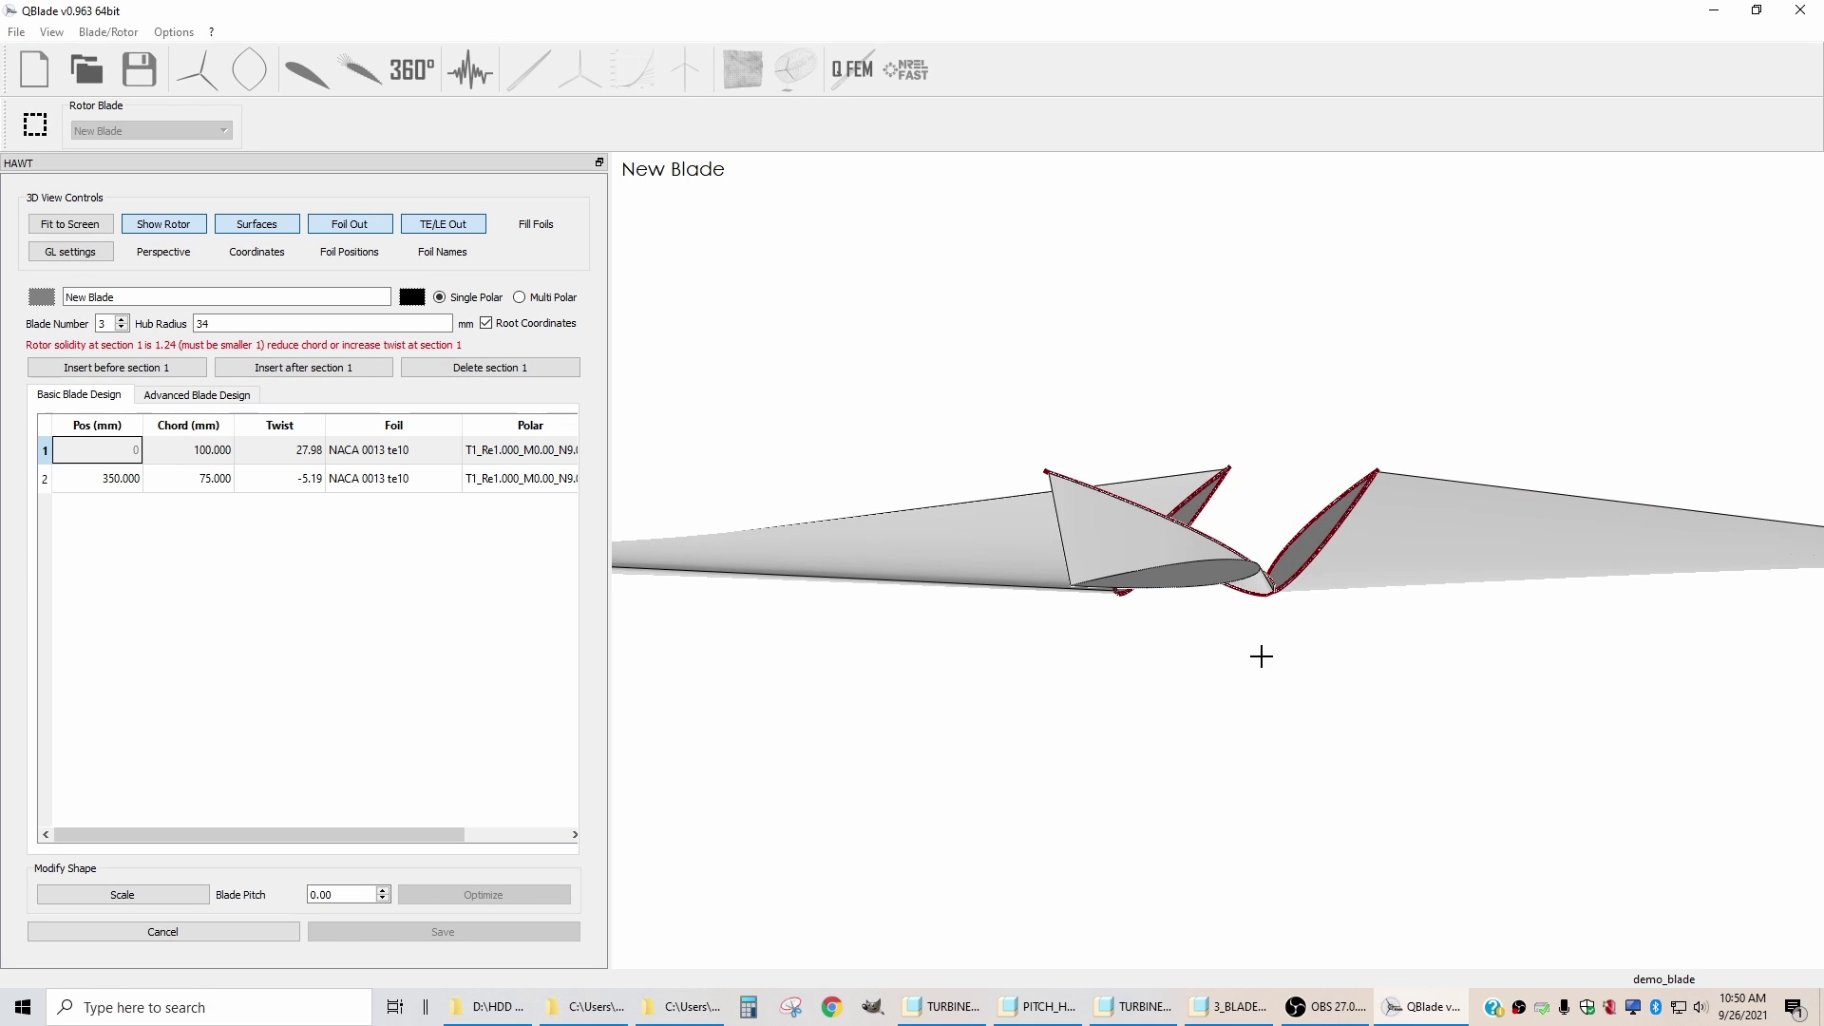
{"action": "scroll", "coordinate": [1260, 657], "scroll_direction": "up", "scroll_amount": 1}
{"action": "scroll", "coordinate": [1260, 656], "scroll_direction": "down", "scroll_amount": 2}
{"action": "scroll", "coordinate": [1260, 657], "scroll_direction": "up", "scroll_amount": 1}
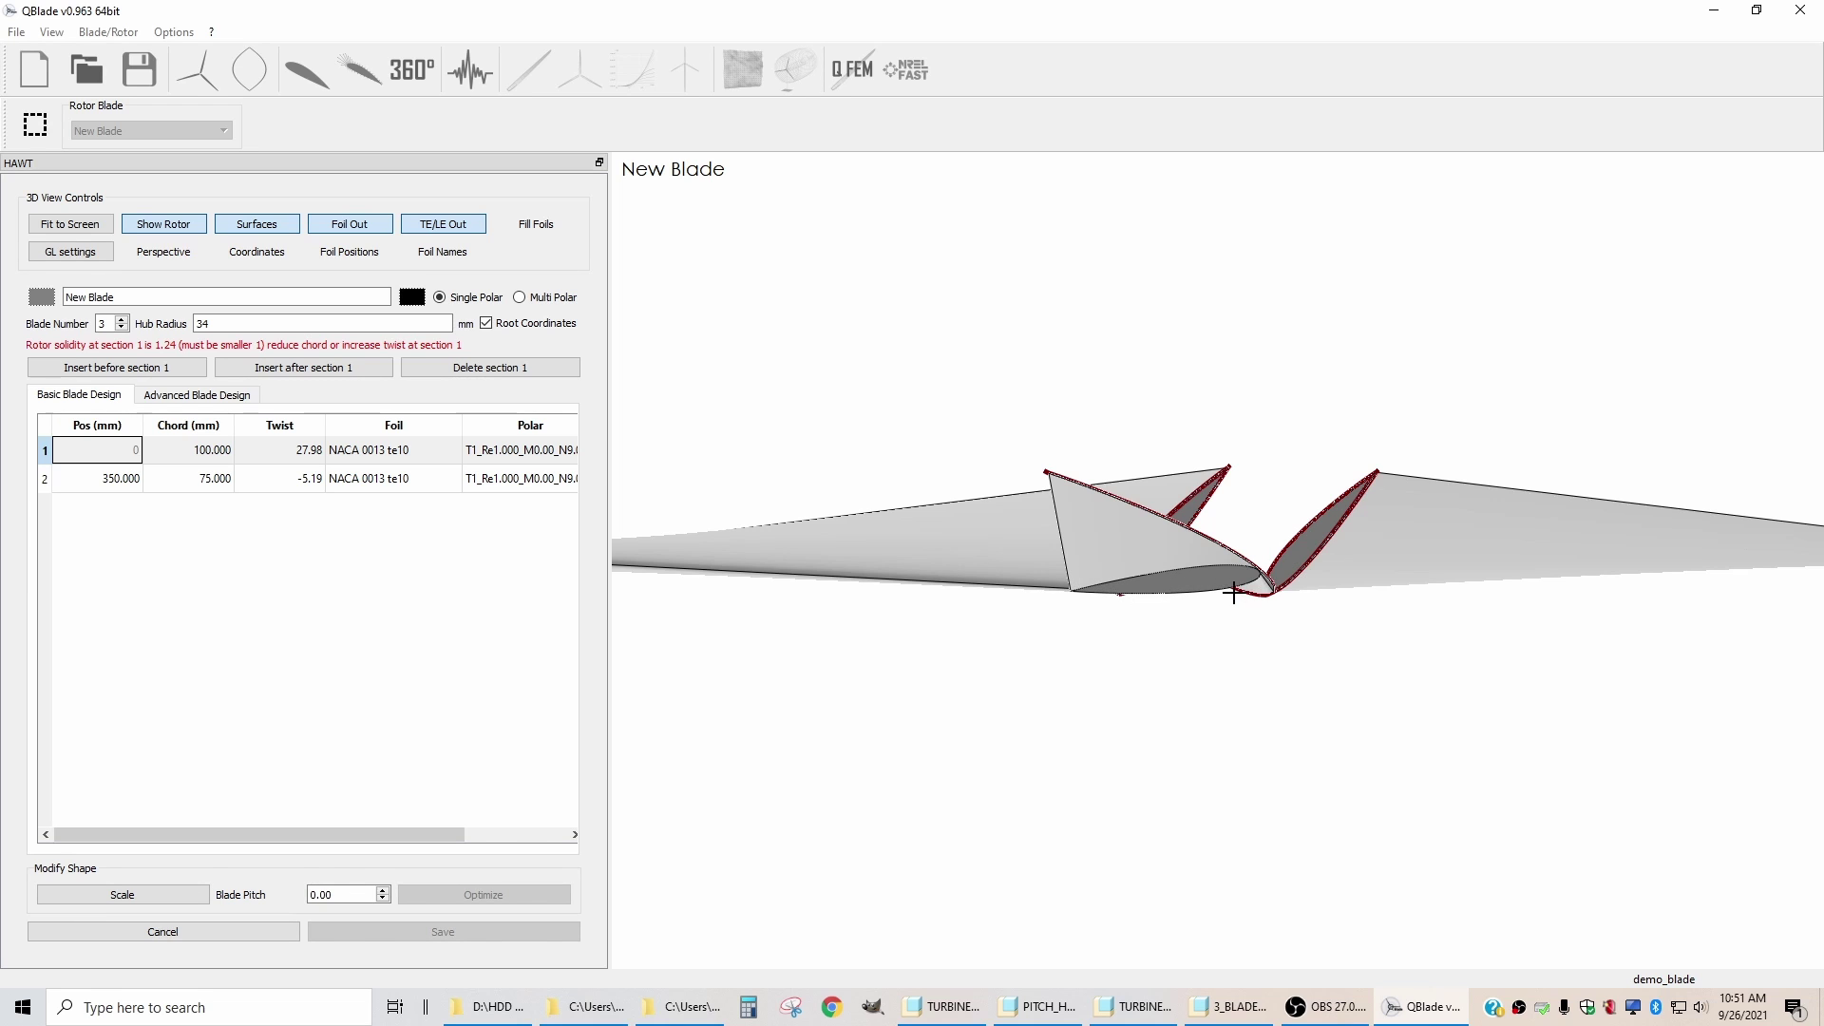
{"action": "mouse_move", "coordinate": [1233, 594]}
{"action": "left_mouse_down"}
{"action": "mouse_move", "coordinate": [1229, 516]}
{"action": "mouse_move", "coordinate": [1237, 563]}
{"action": "left_mouse_up"}
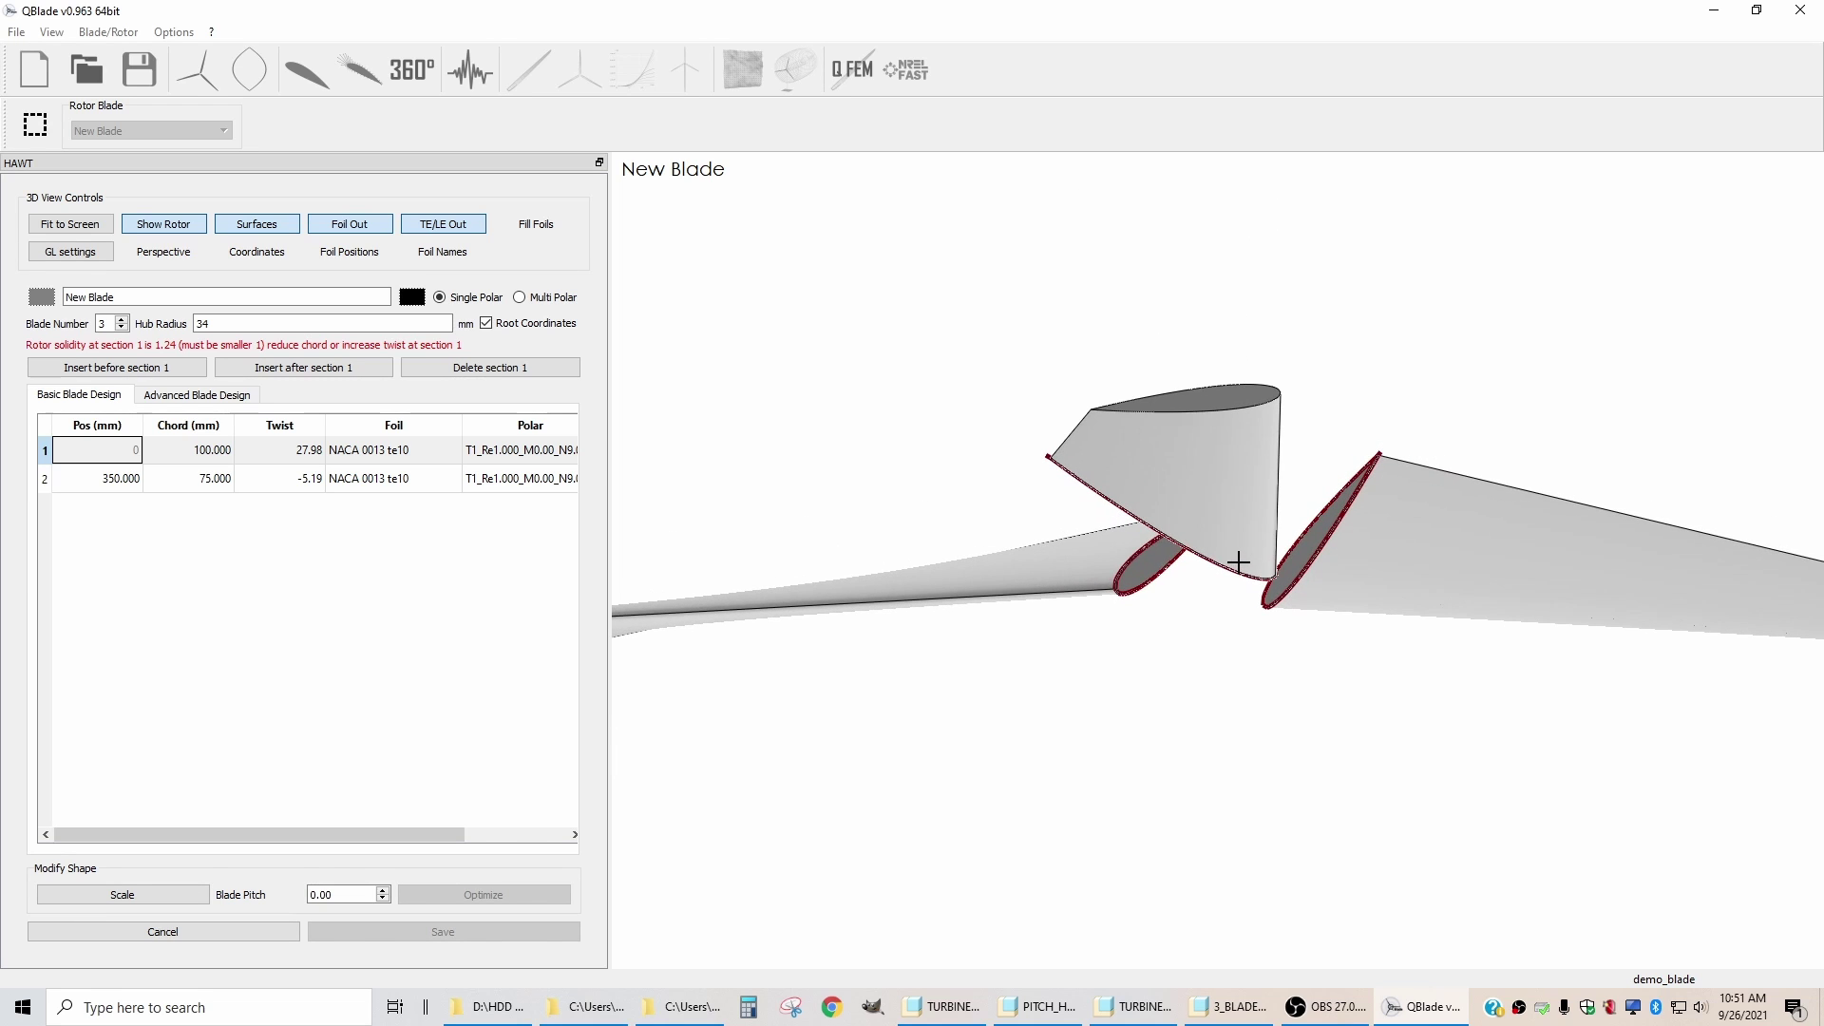
{"action": "left_click_drag", "start_coordinate": [1107, 504], "coordinate": [1250, 423]}
{"action": "scroll", "coordinate": [1092, 672], "scroll_direction": "down", "scroll_amount": 10}
{"action": "left_click_drag", "start_coordinate": [1221, 557], "coordinate": [1164, 431]}
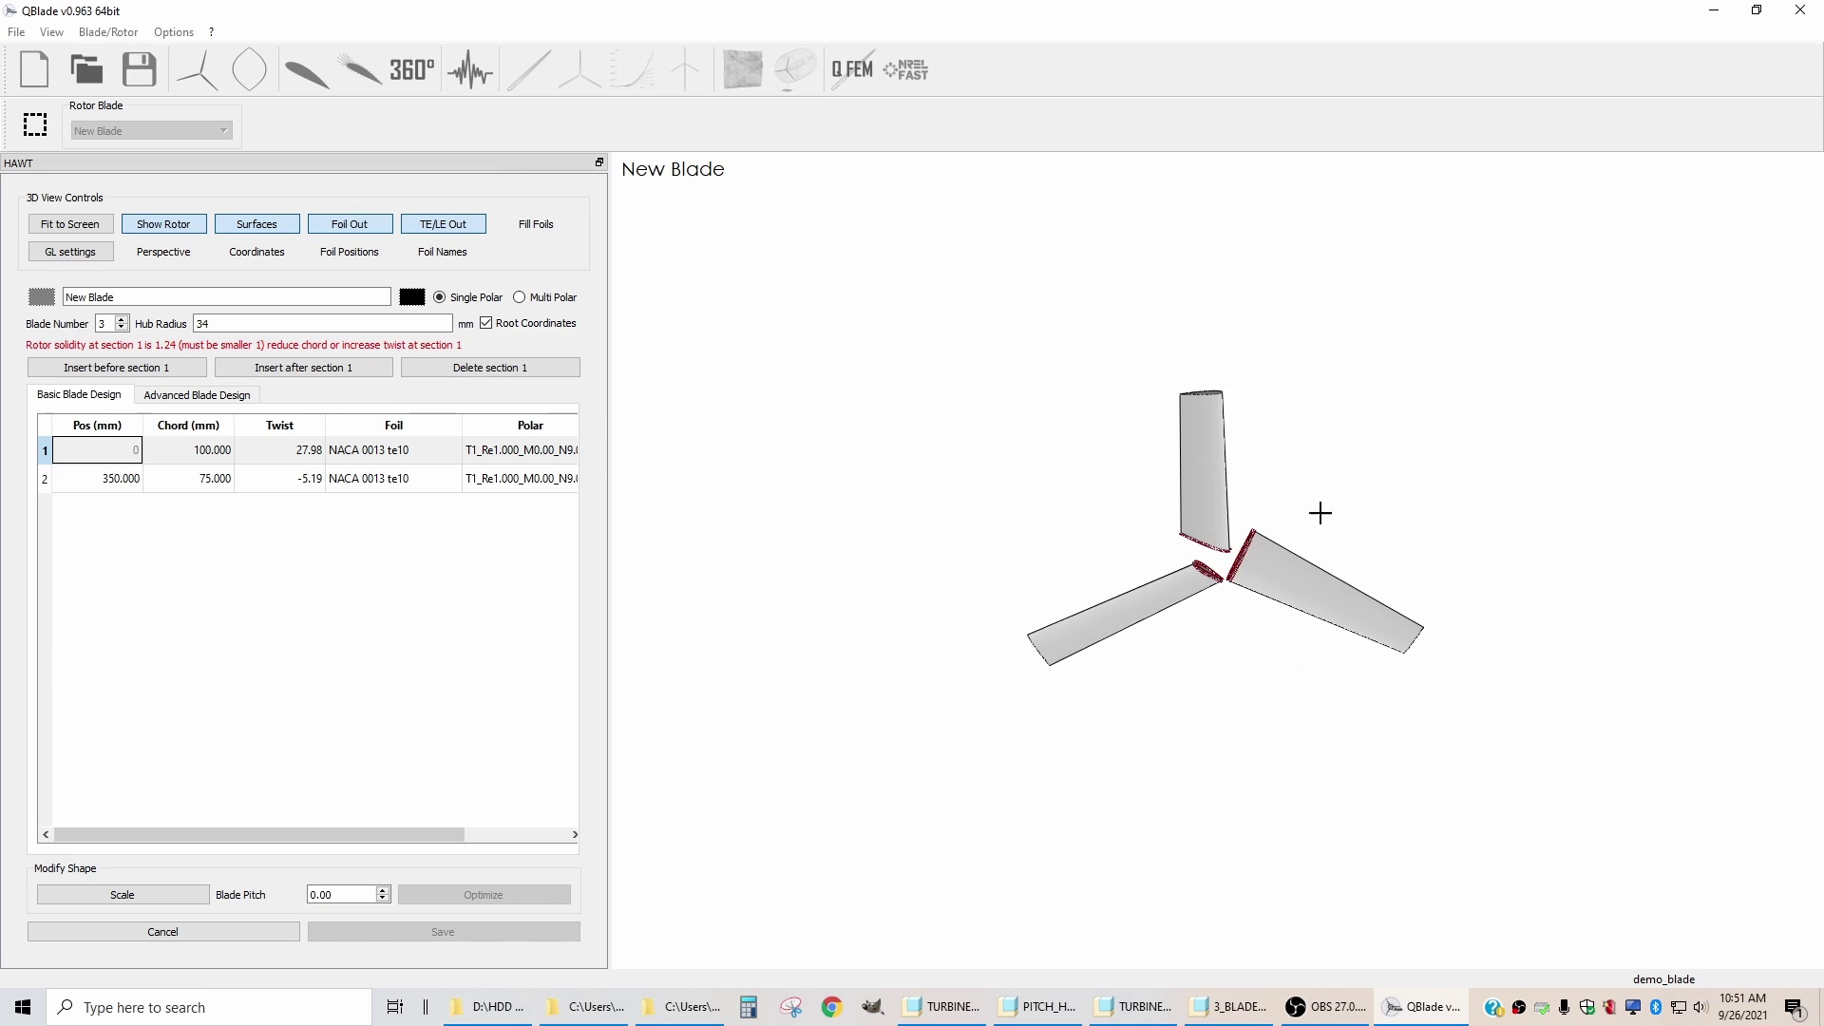
{"action": "scroll", "coordinate": [1282, 443], "scroll_direction": "down", "scroll_amount": 3}
{"action": "scroll", "coordinate": [1268, 466], "scroll_direction": "up", "scroll_amount": 4}
{"action": "scroll", "coordinate": [1268, 466], "scroll_direction": "up", "scroll_amount": 2}
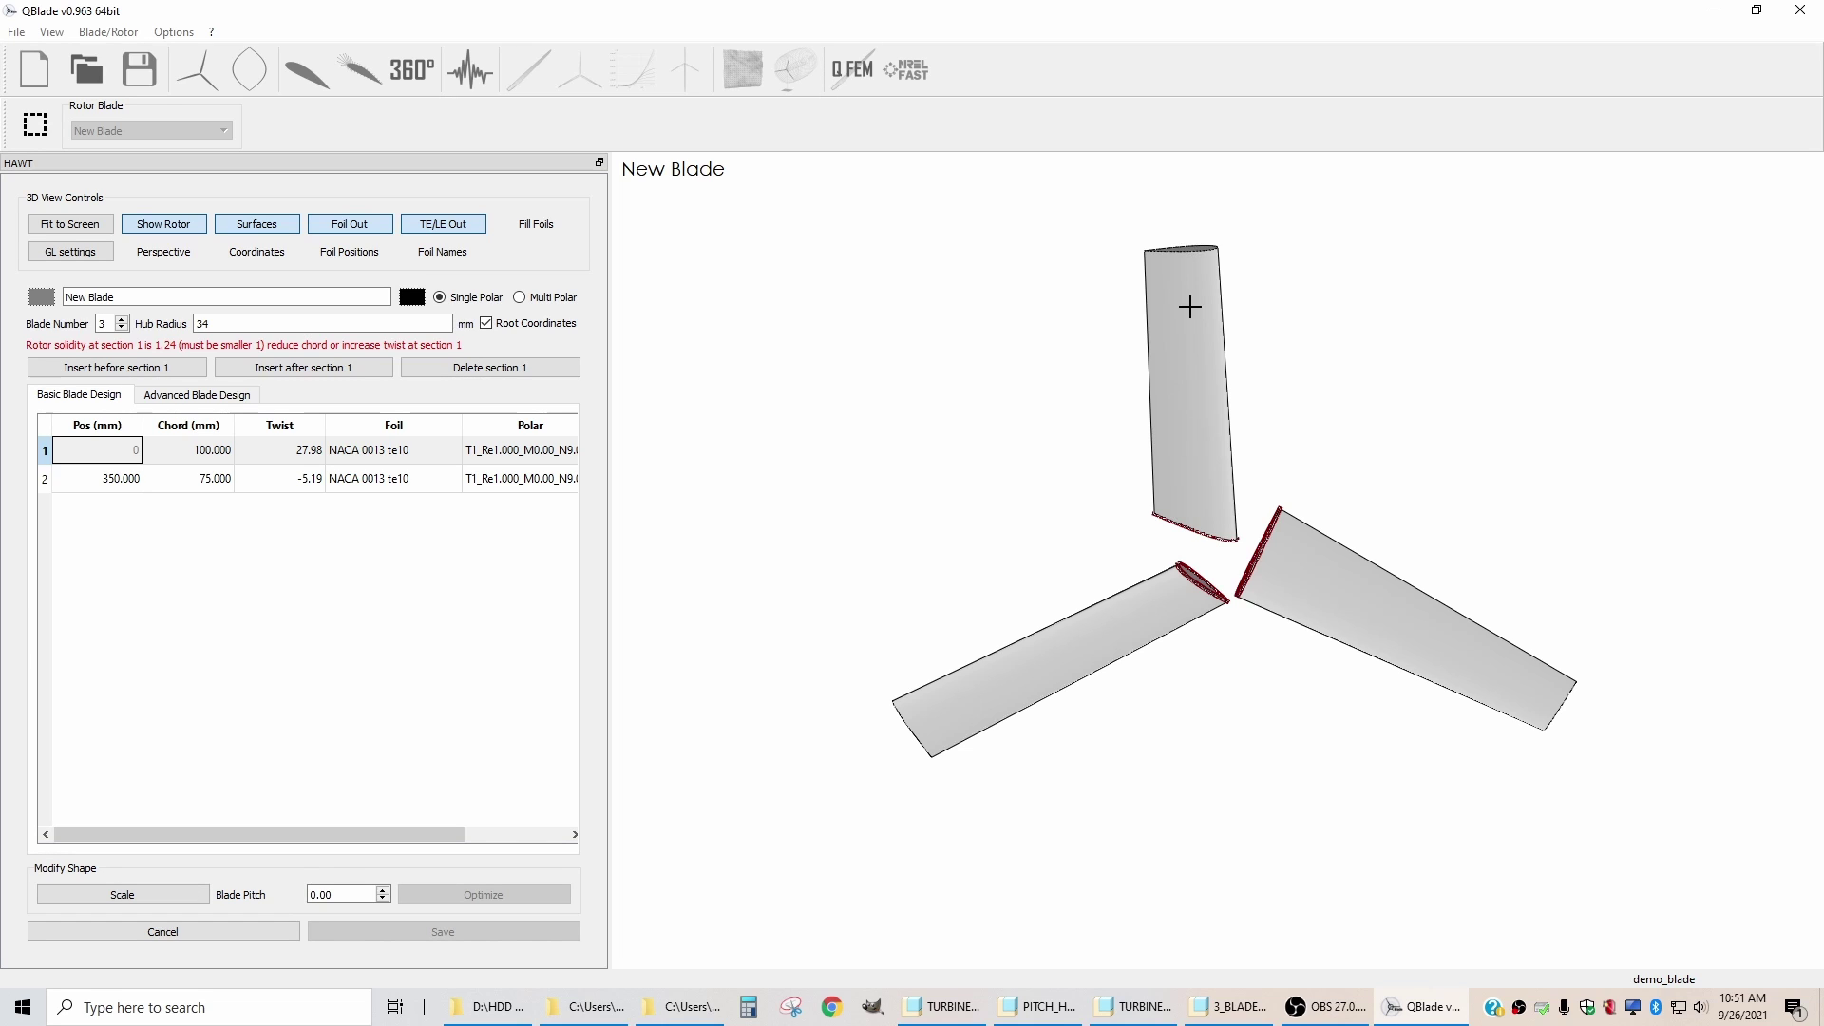
{"action": "left_click_drag", "start_coordinate": [1190, 305], "coordinate": [1194, 427]}
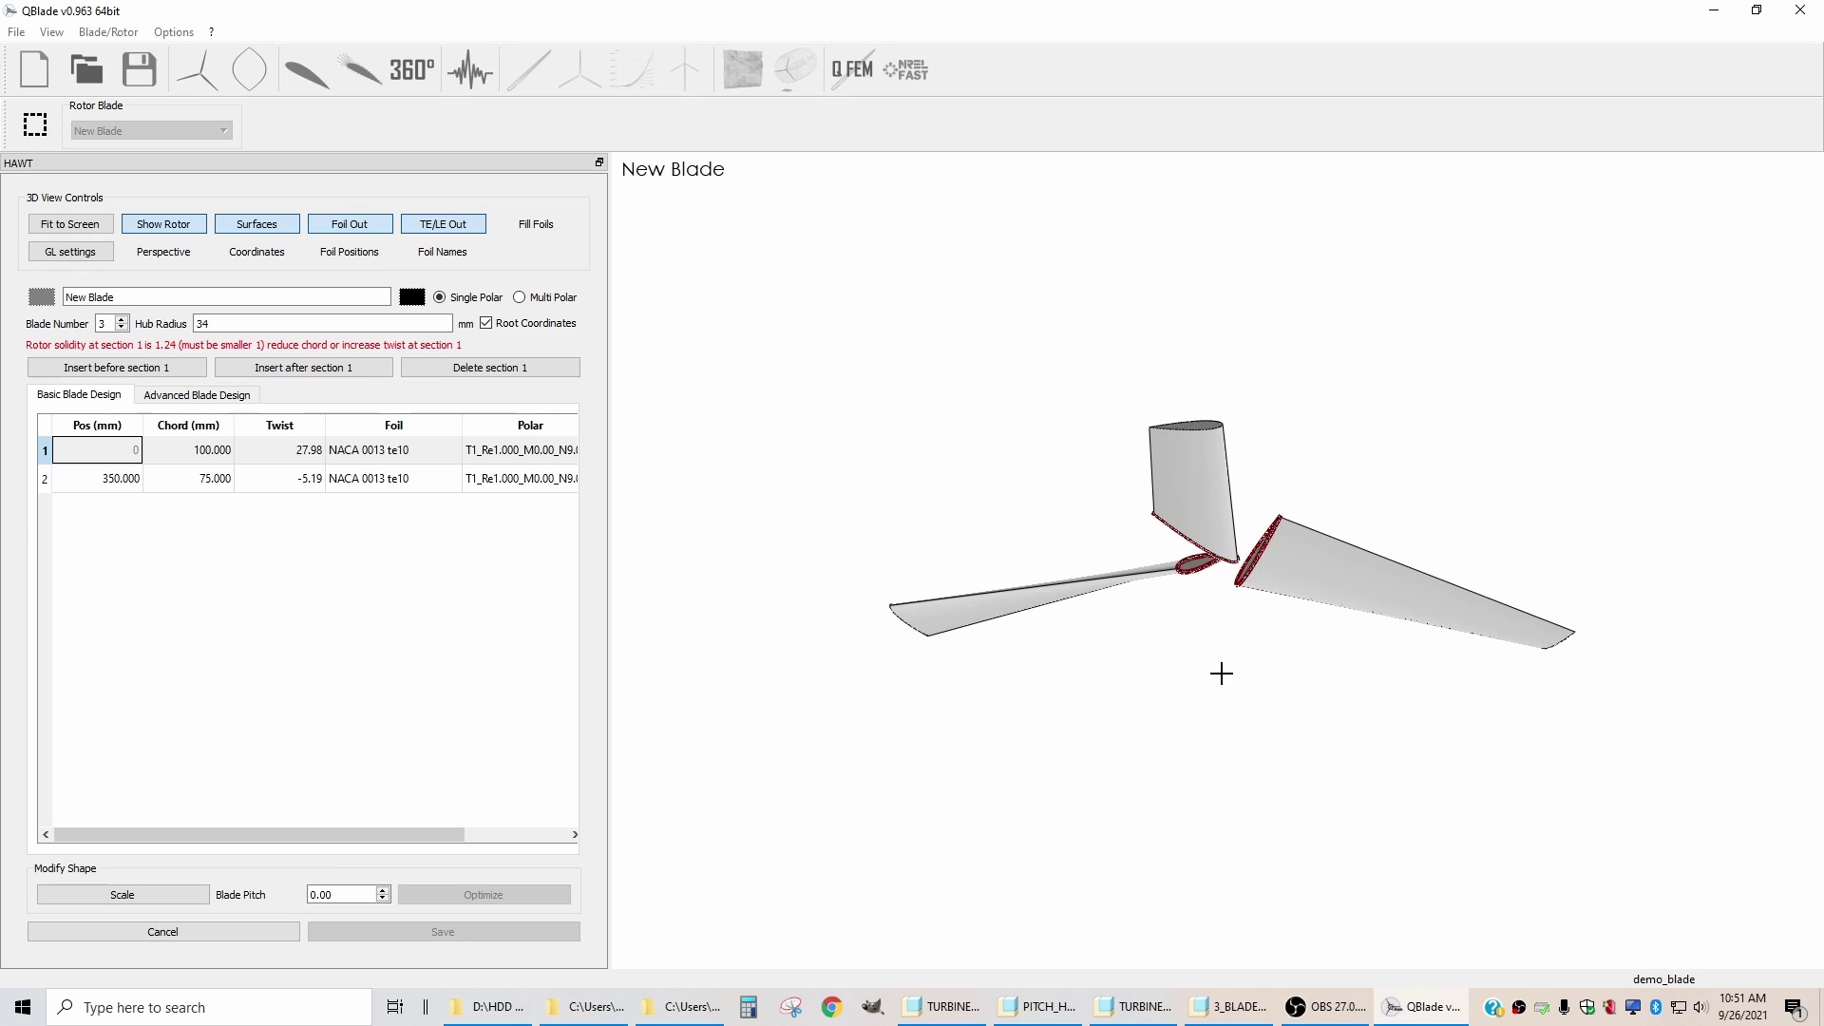
Examine the rotor's blade twist edge-on and from the front, and close the blade optimization without further changes
{"action": "left_click_drag", "start_coordinate": [1233, 553], "coordinate": [1222, 395]}
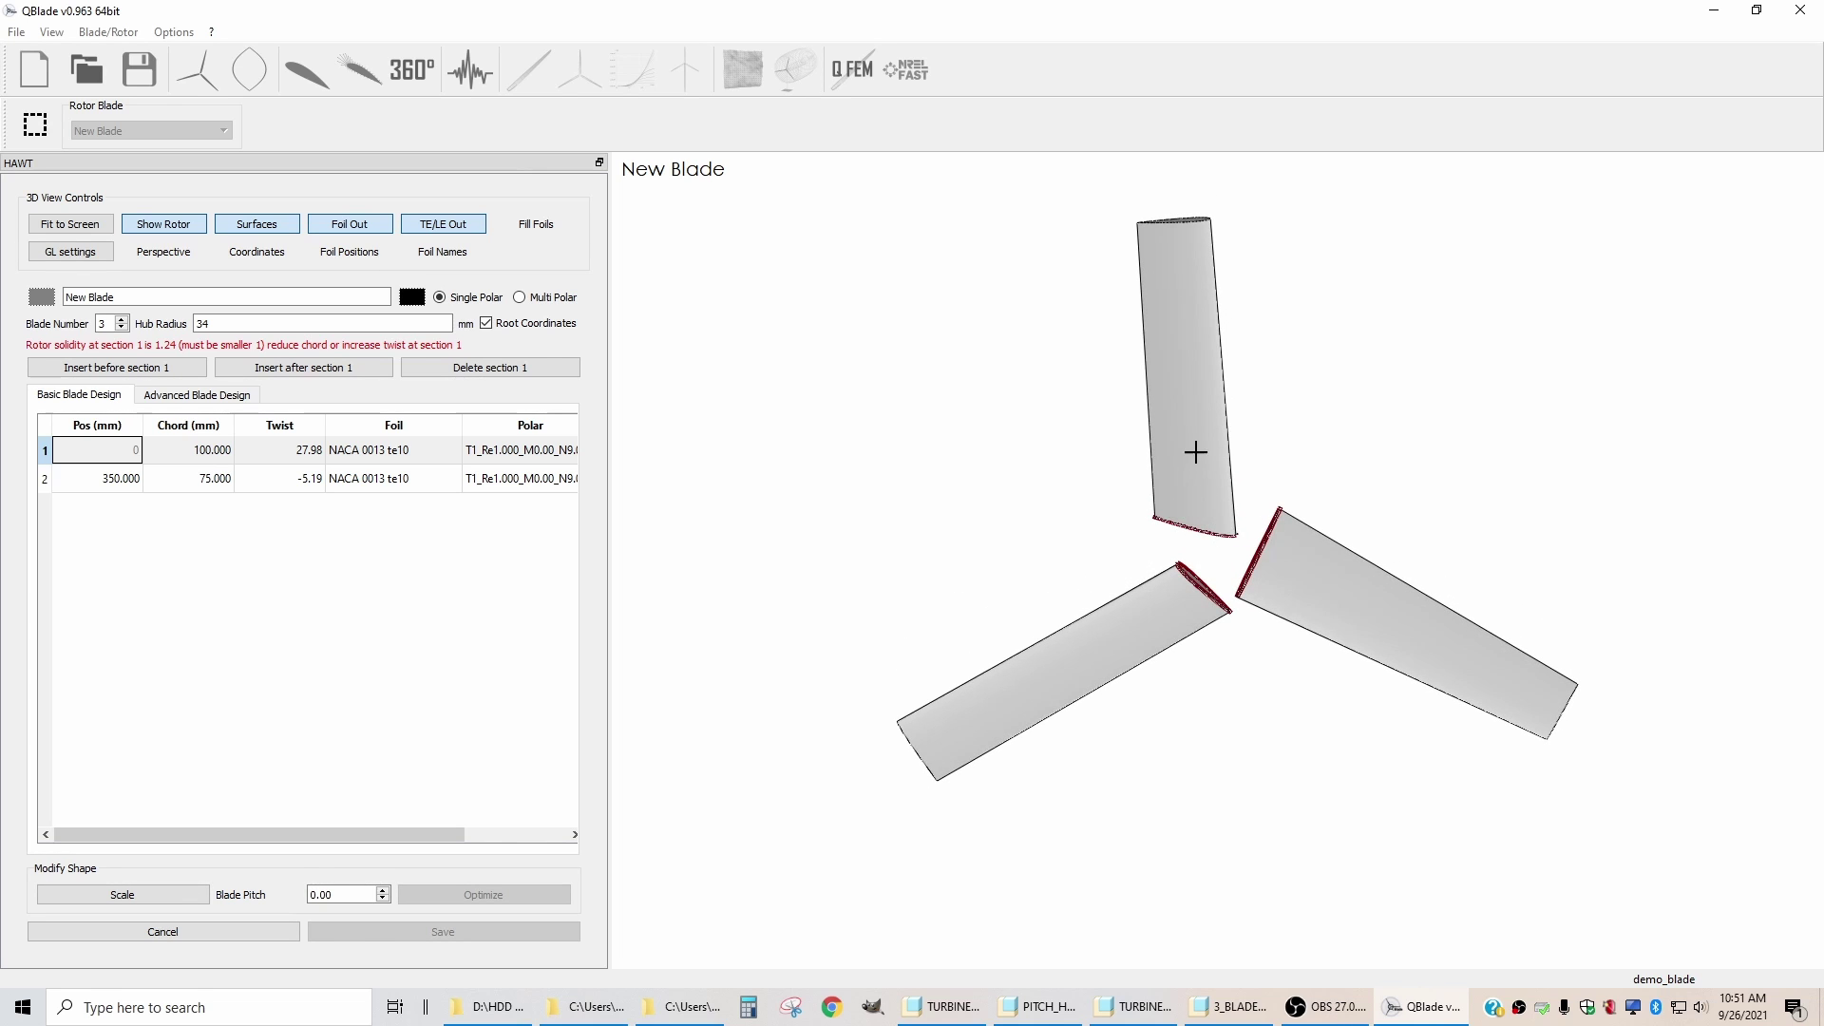
{"action": "left_click_drag", "start_coordinate": [1195, 453], "coordinate": [1165, 395]}
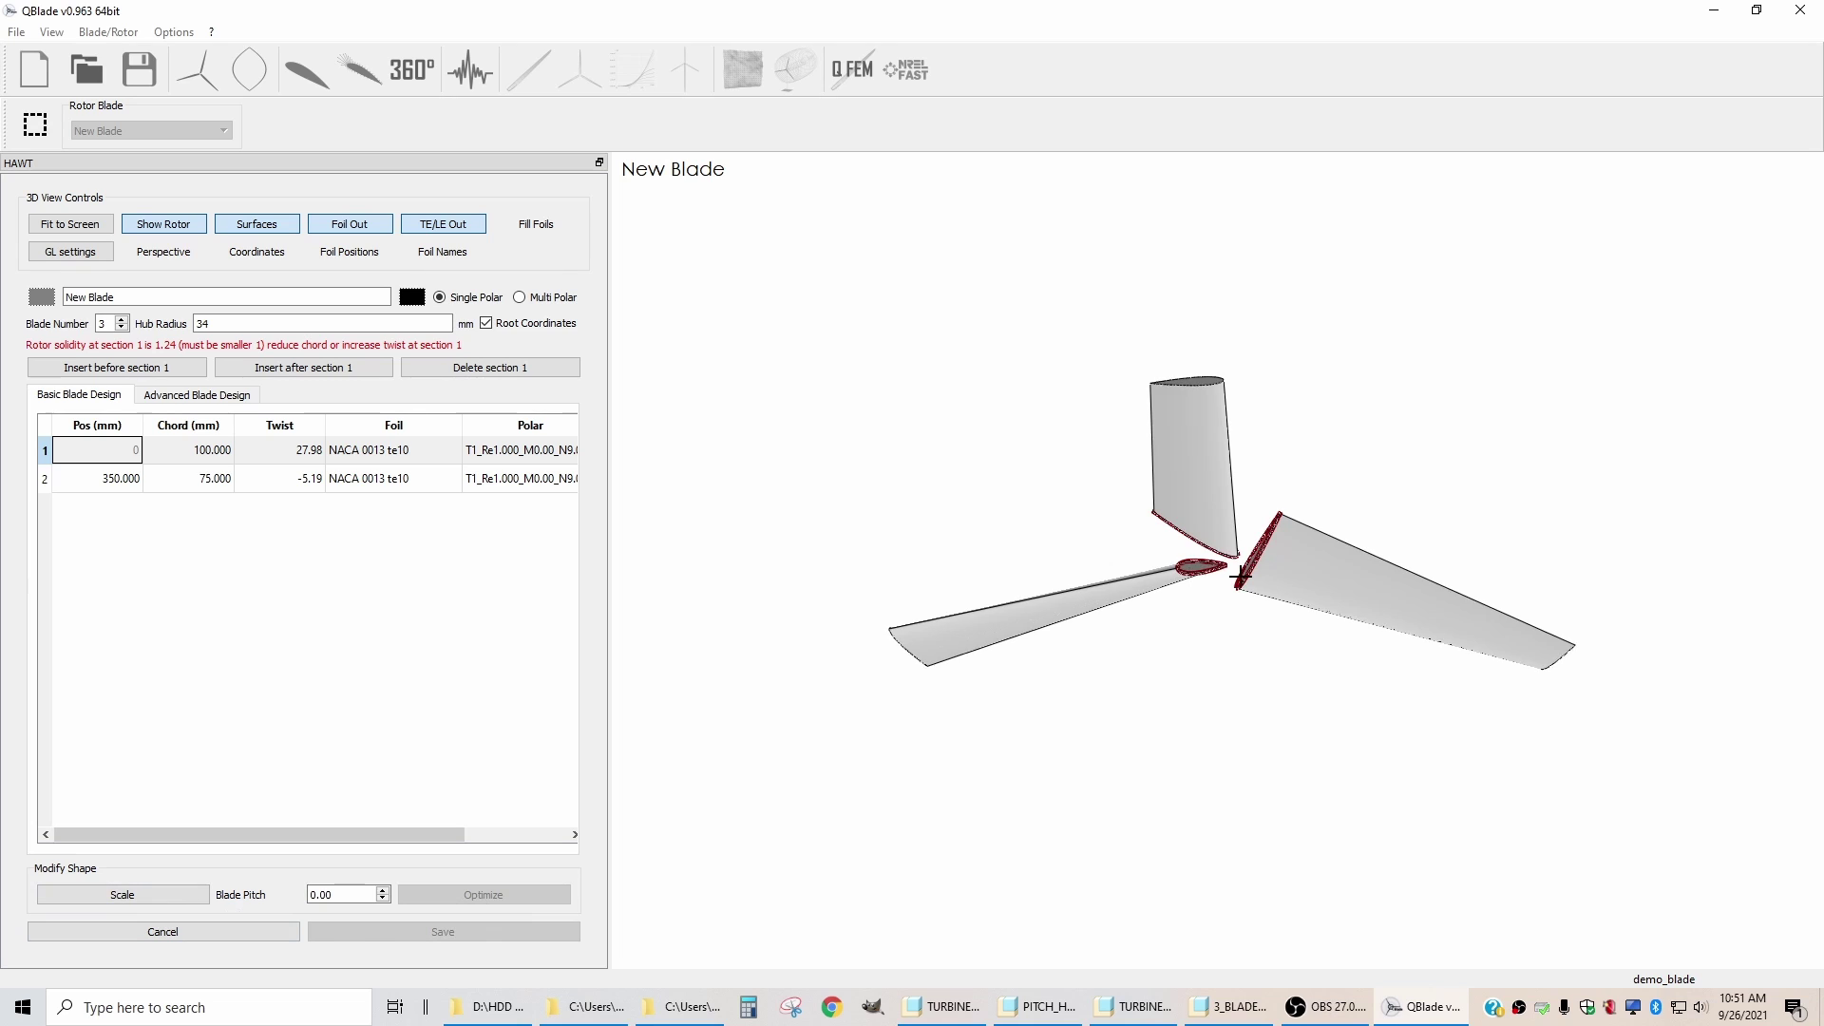
{"action": "left_click_drag", "start_coordinate": [1240, 574], "coordinate": [1240, 514]}
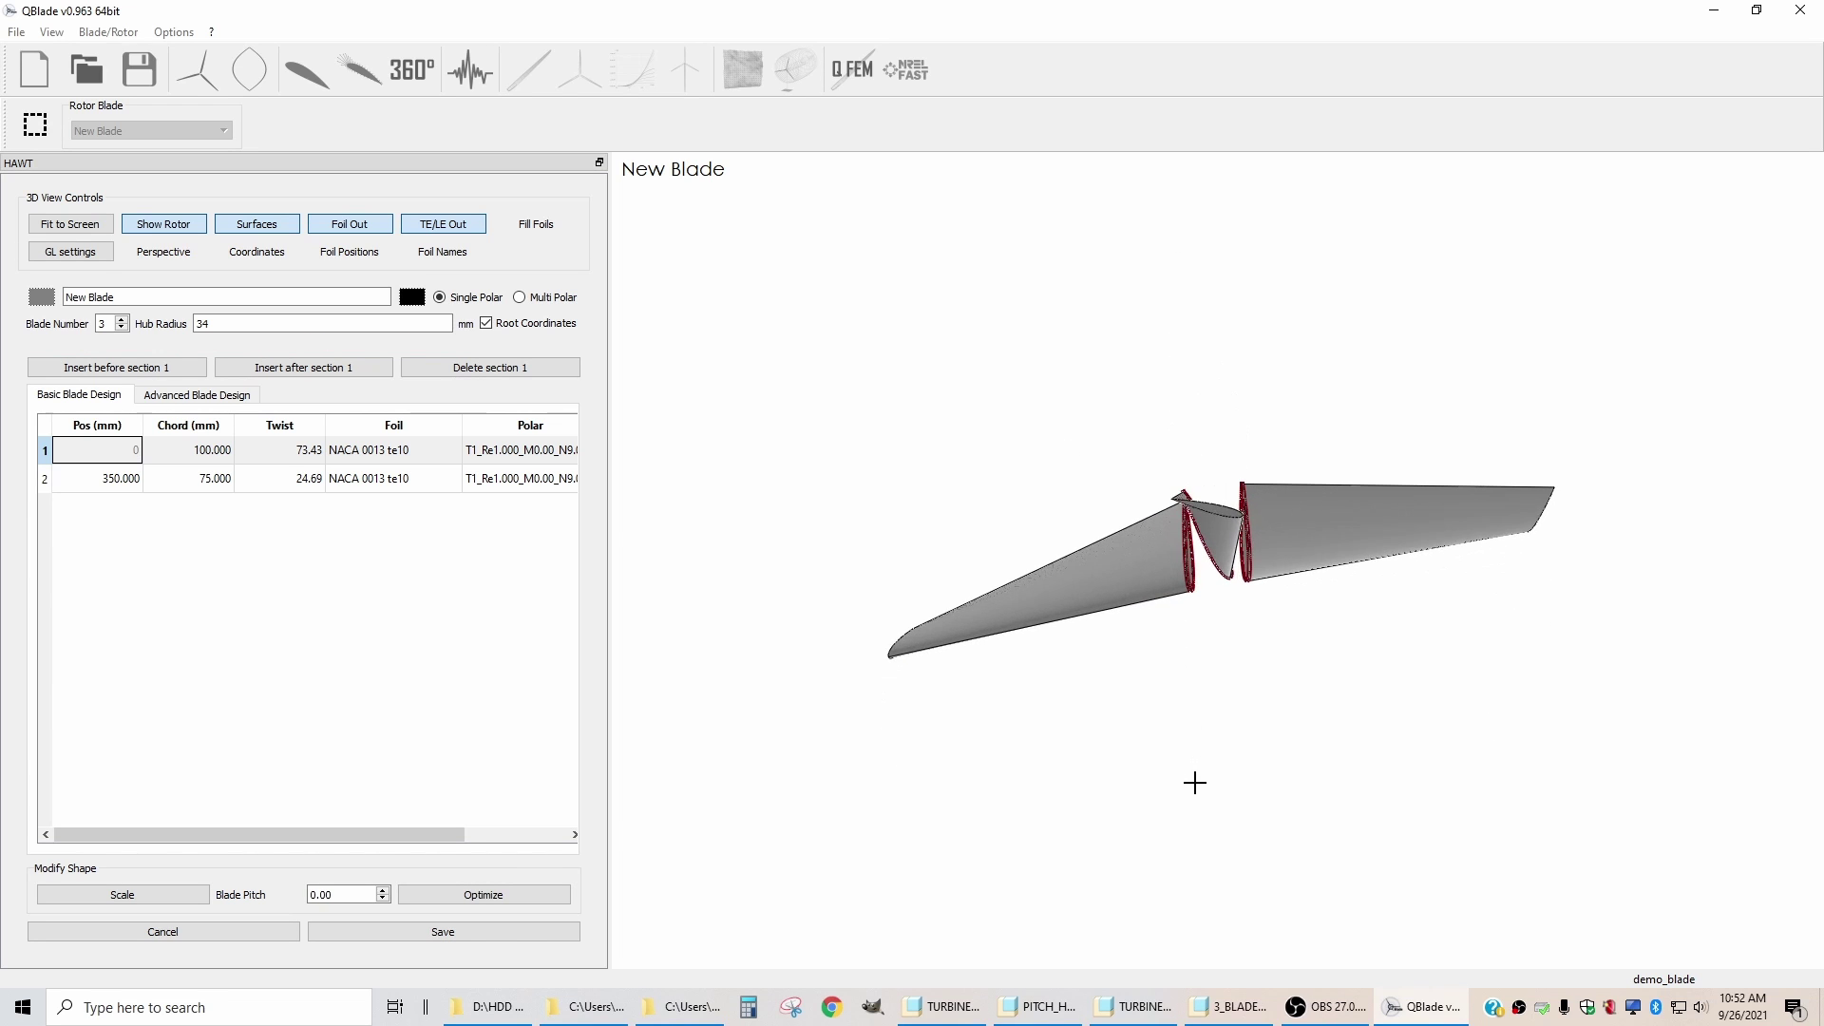
{"action": "mouse_move", "coordinate": [1201, 649]}
{"action": "left_mouse_down"}
{"action": "mouse_move", "coordinate": [1201, 709]}
{"action": "mouse_move", "coordinate": [1245, 542]}
{"action": "mouse_move", "coordinate": [1217, 655]}
{"action": "left_mouse_up"}
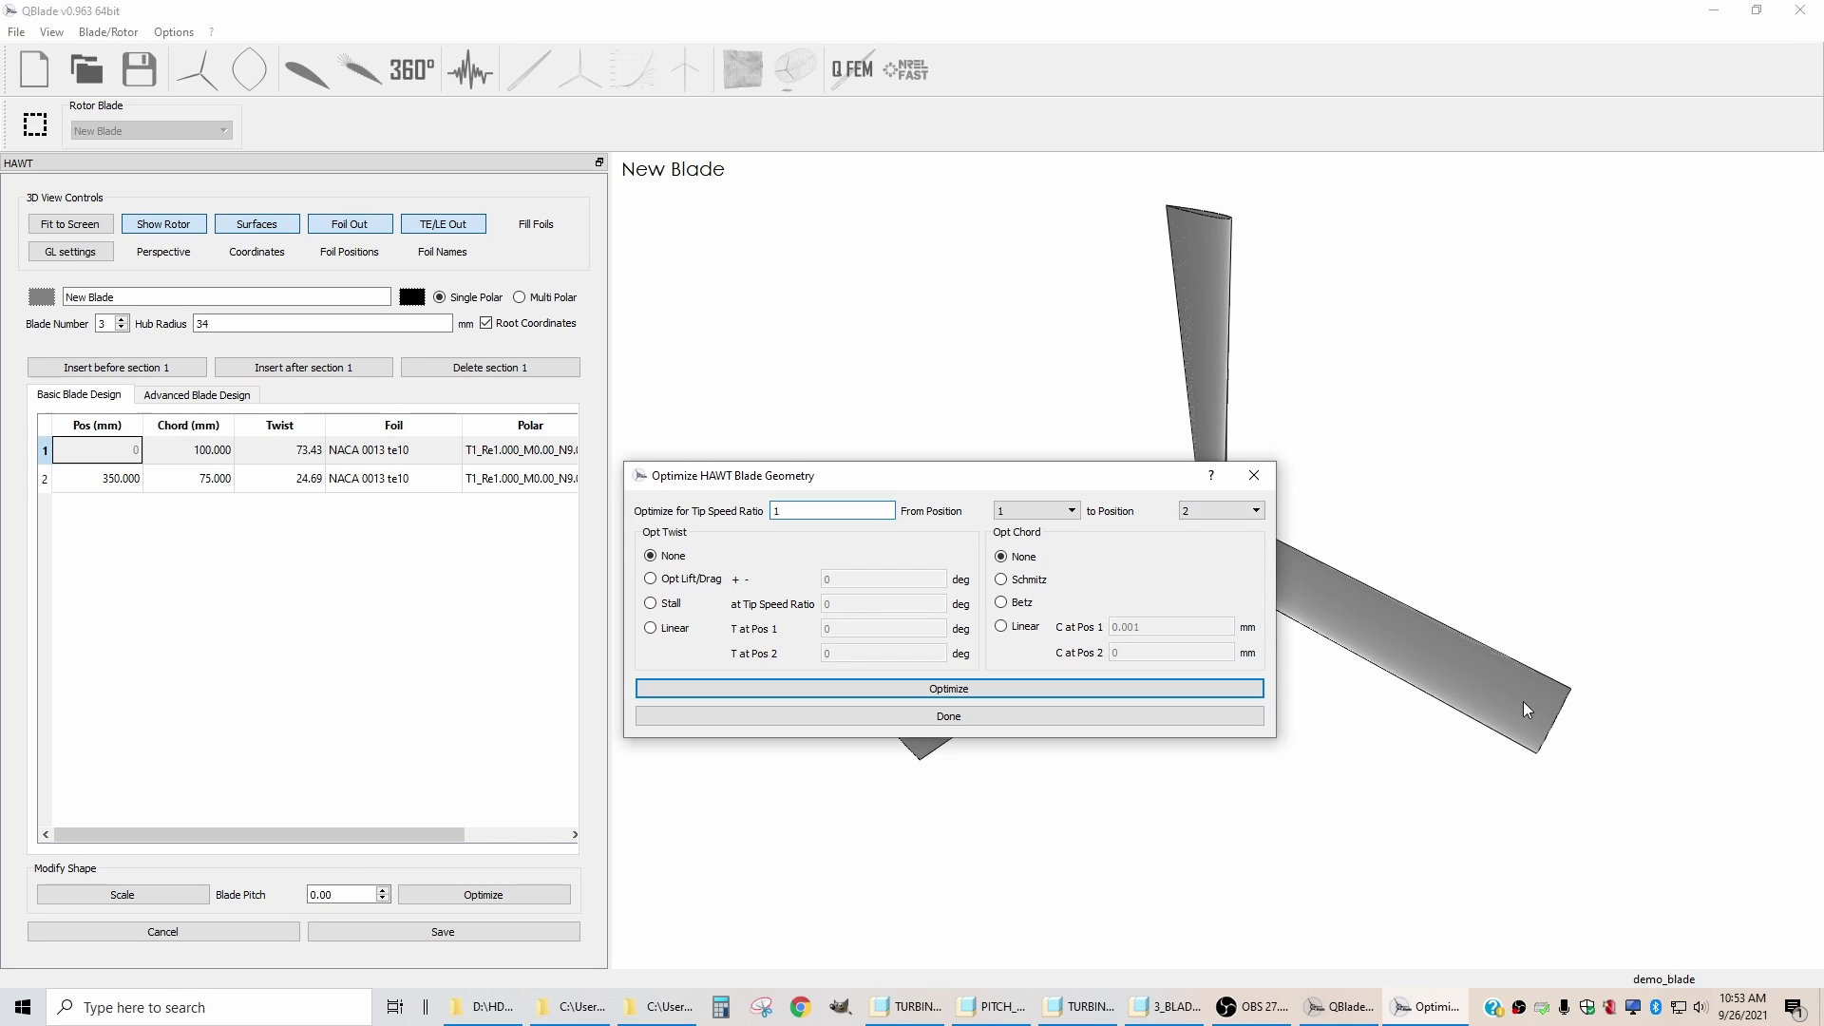
{"action": "key", "text": "Escape"}
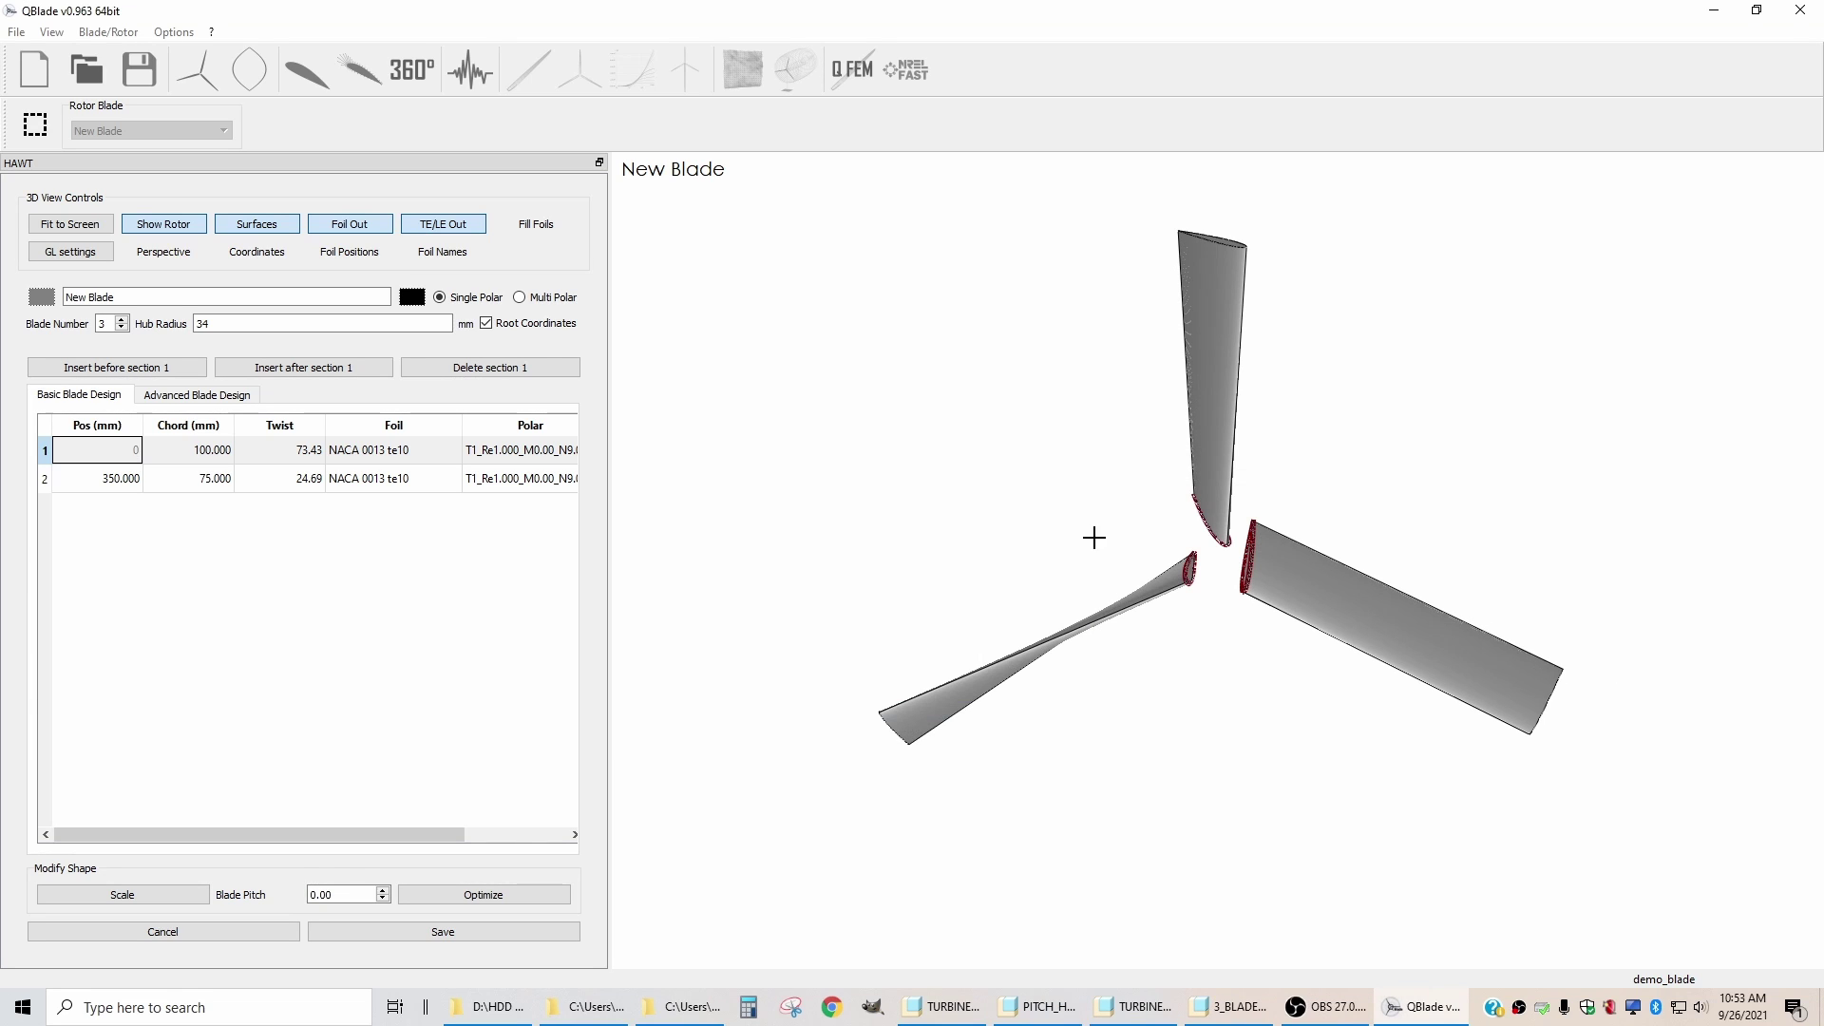
Insert a blade section after section 1, midway between the root and the tip at 175 mm
{"action": "double_click", "coordinate": [111, 479]}
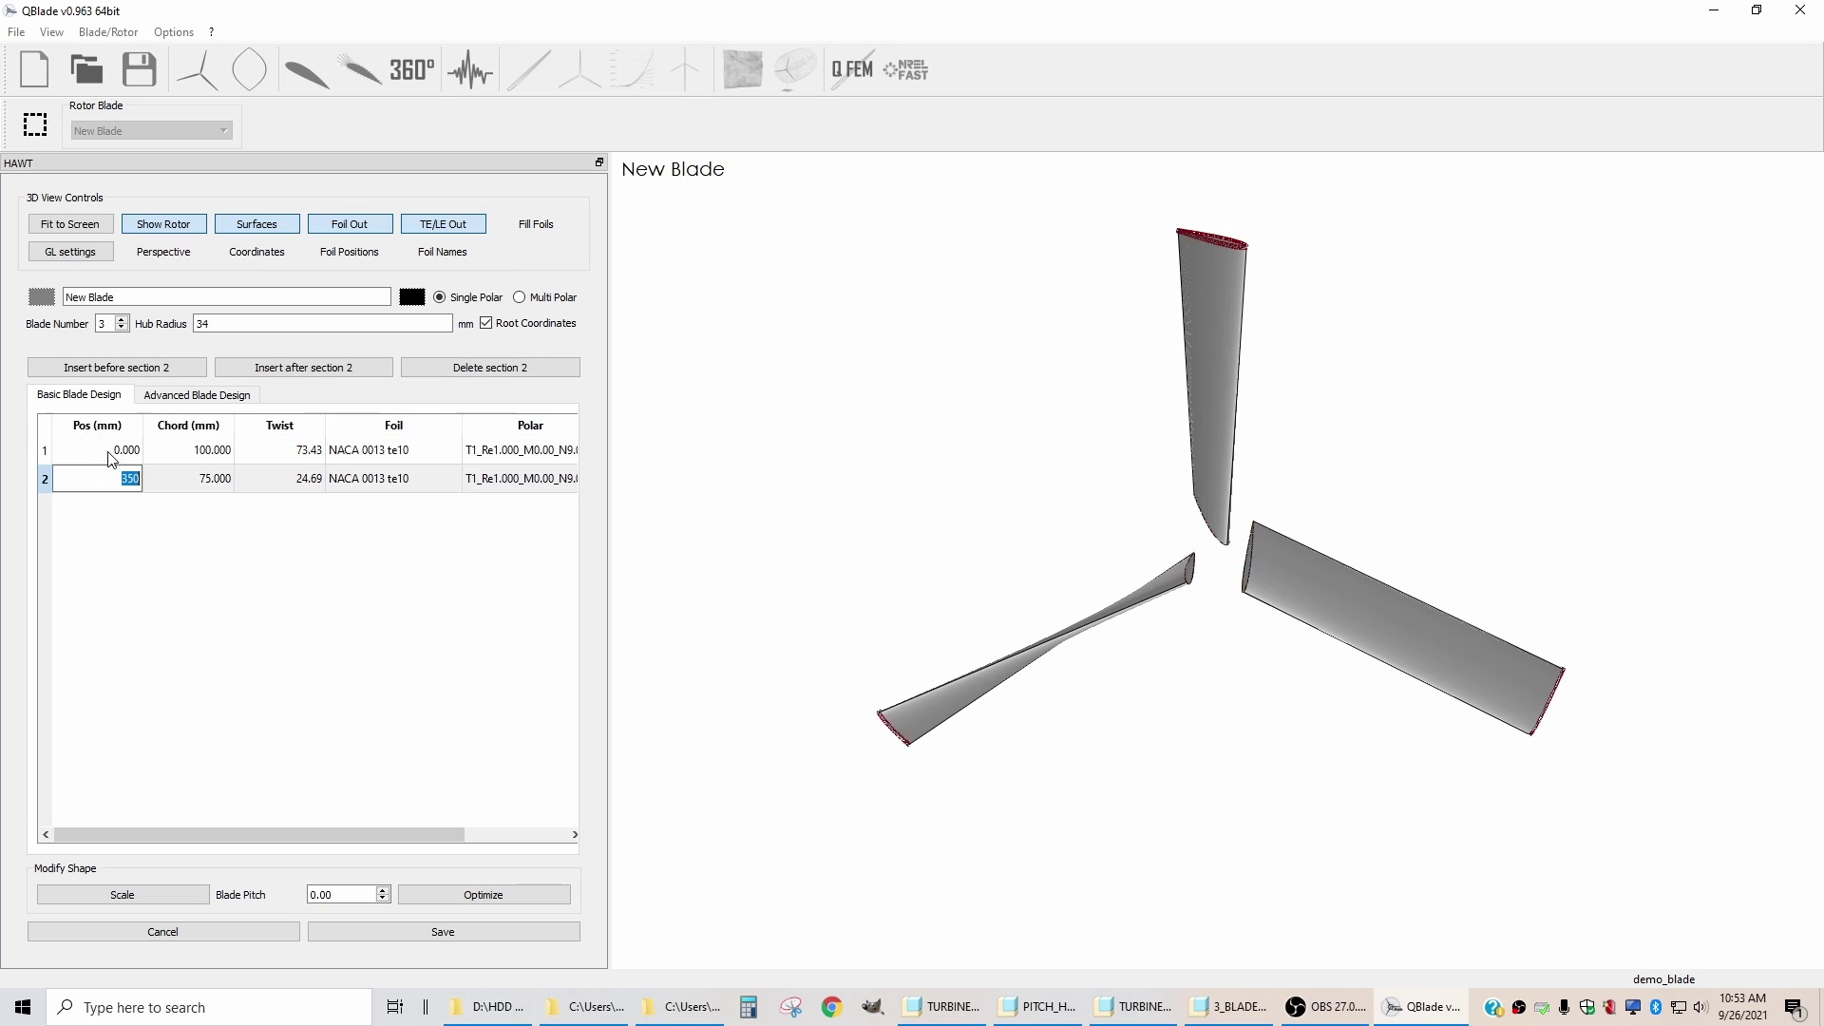
{"action": "double_click", "coordinate": [120, 452]}
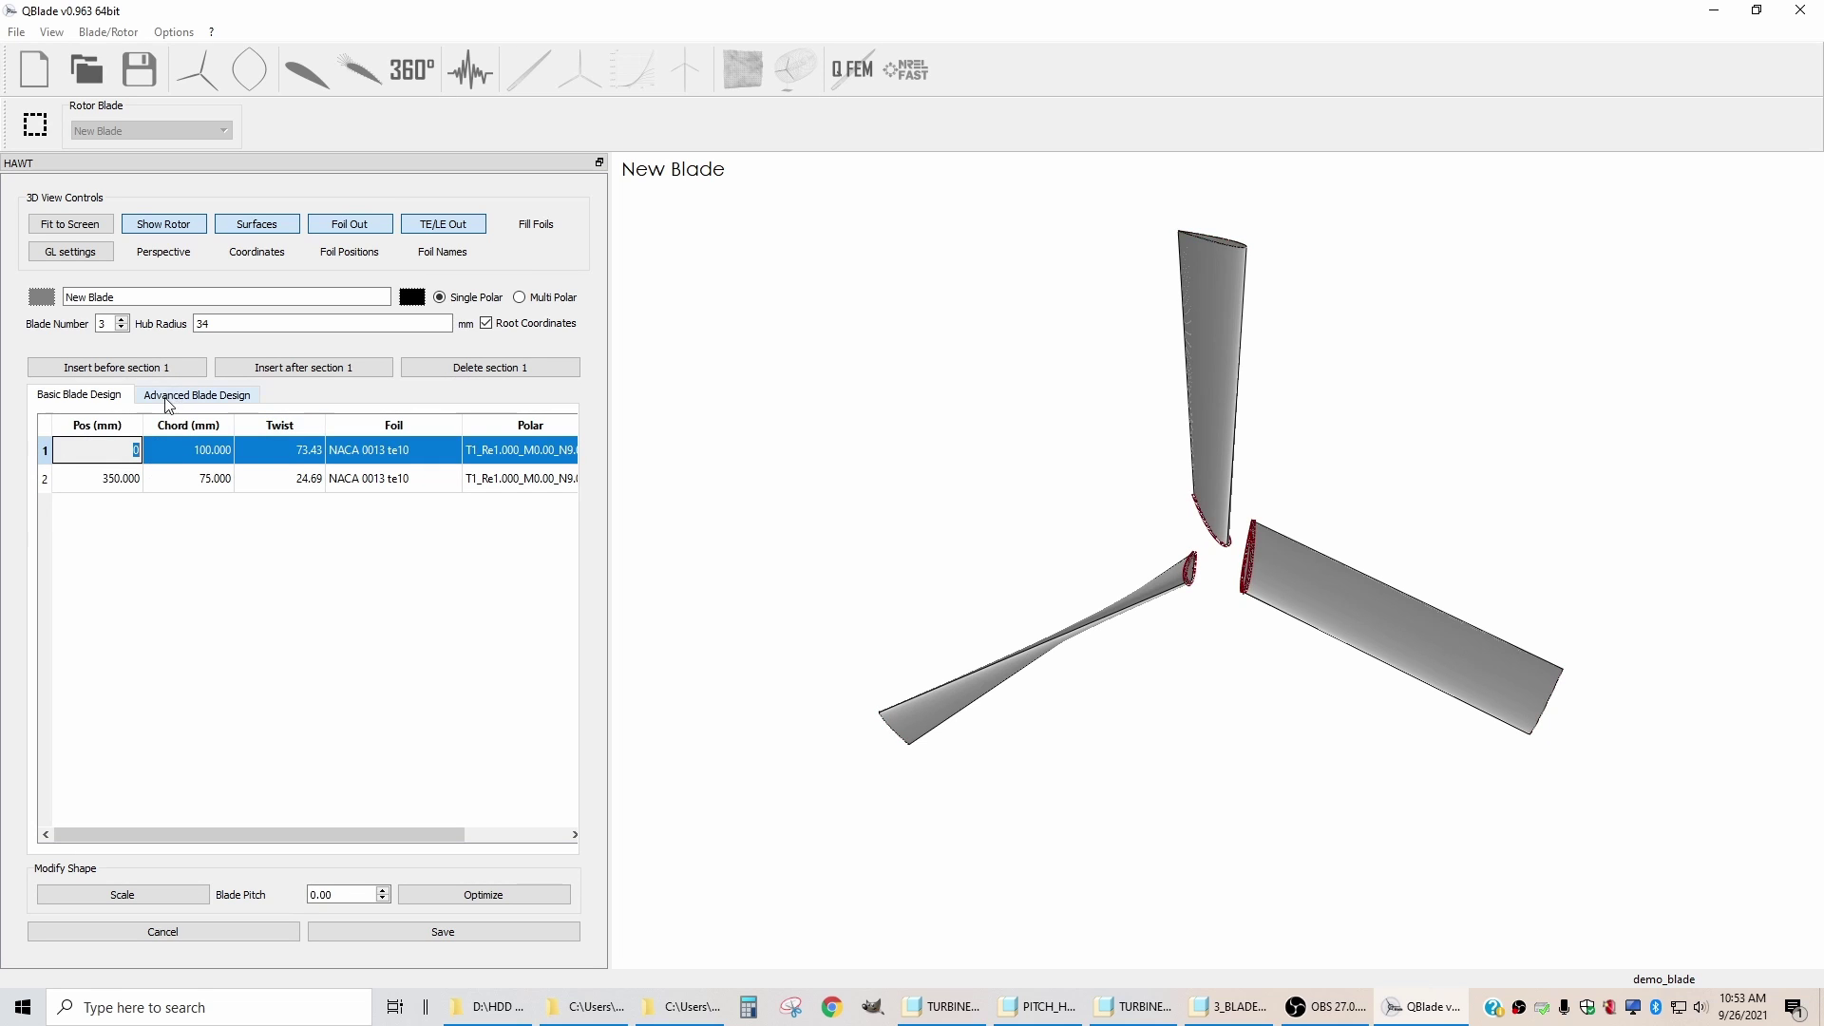
{"action": "left_click", "coordinate": [309, 370]}
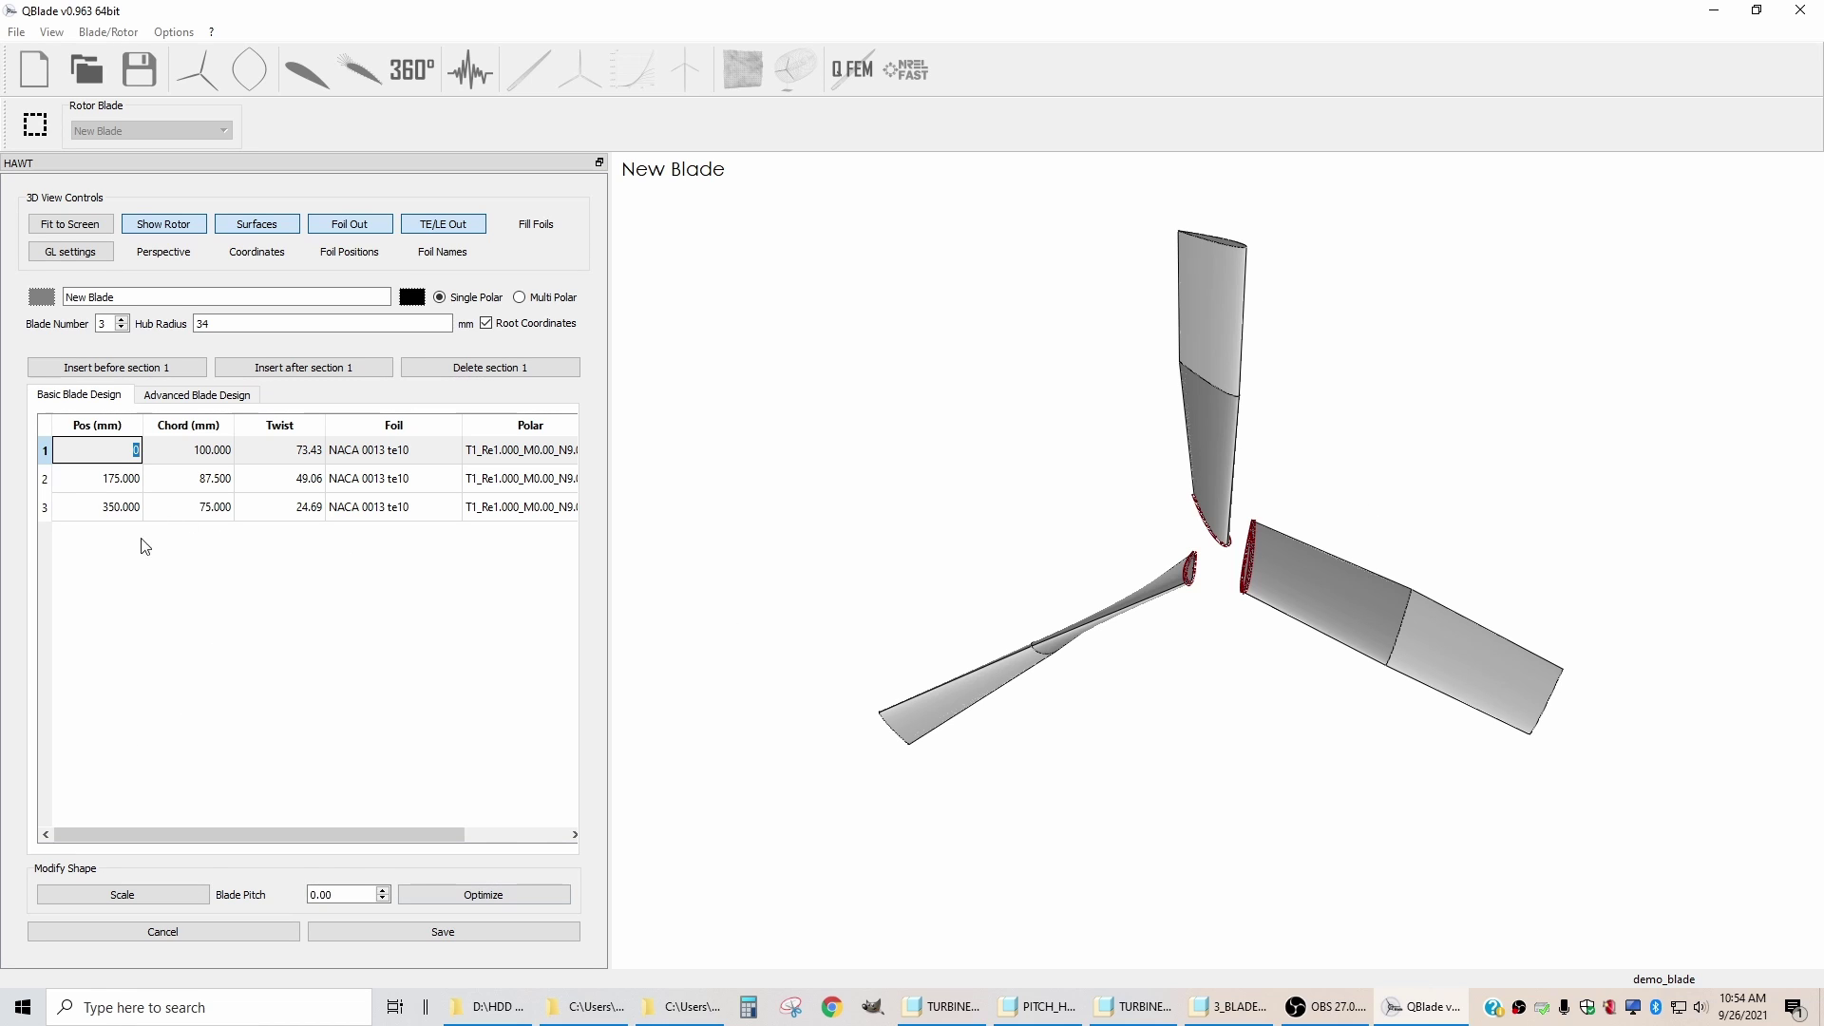
Divide both blade halves by inserting sections at 87.5 mm and 262.5 mm
{"action": "double_click", "coordinate": [109, 506]}
{"action": "double_click", "coordinate": [130, 456]}
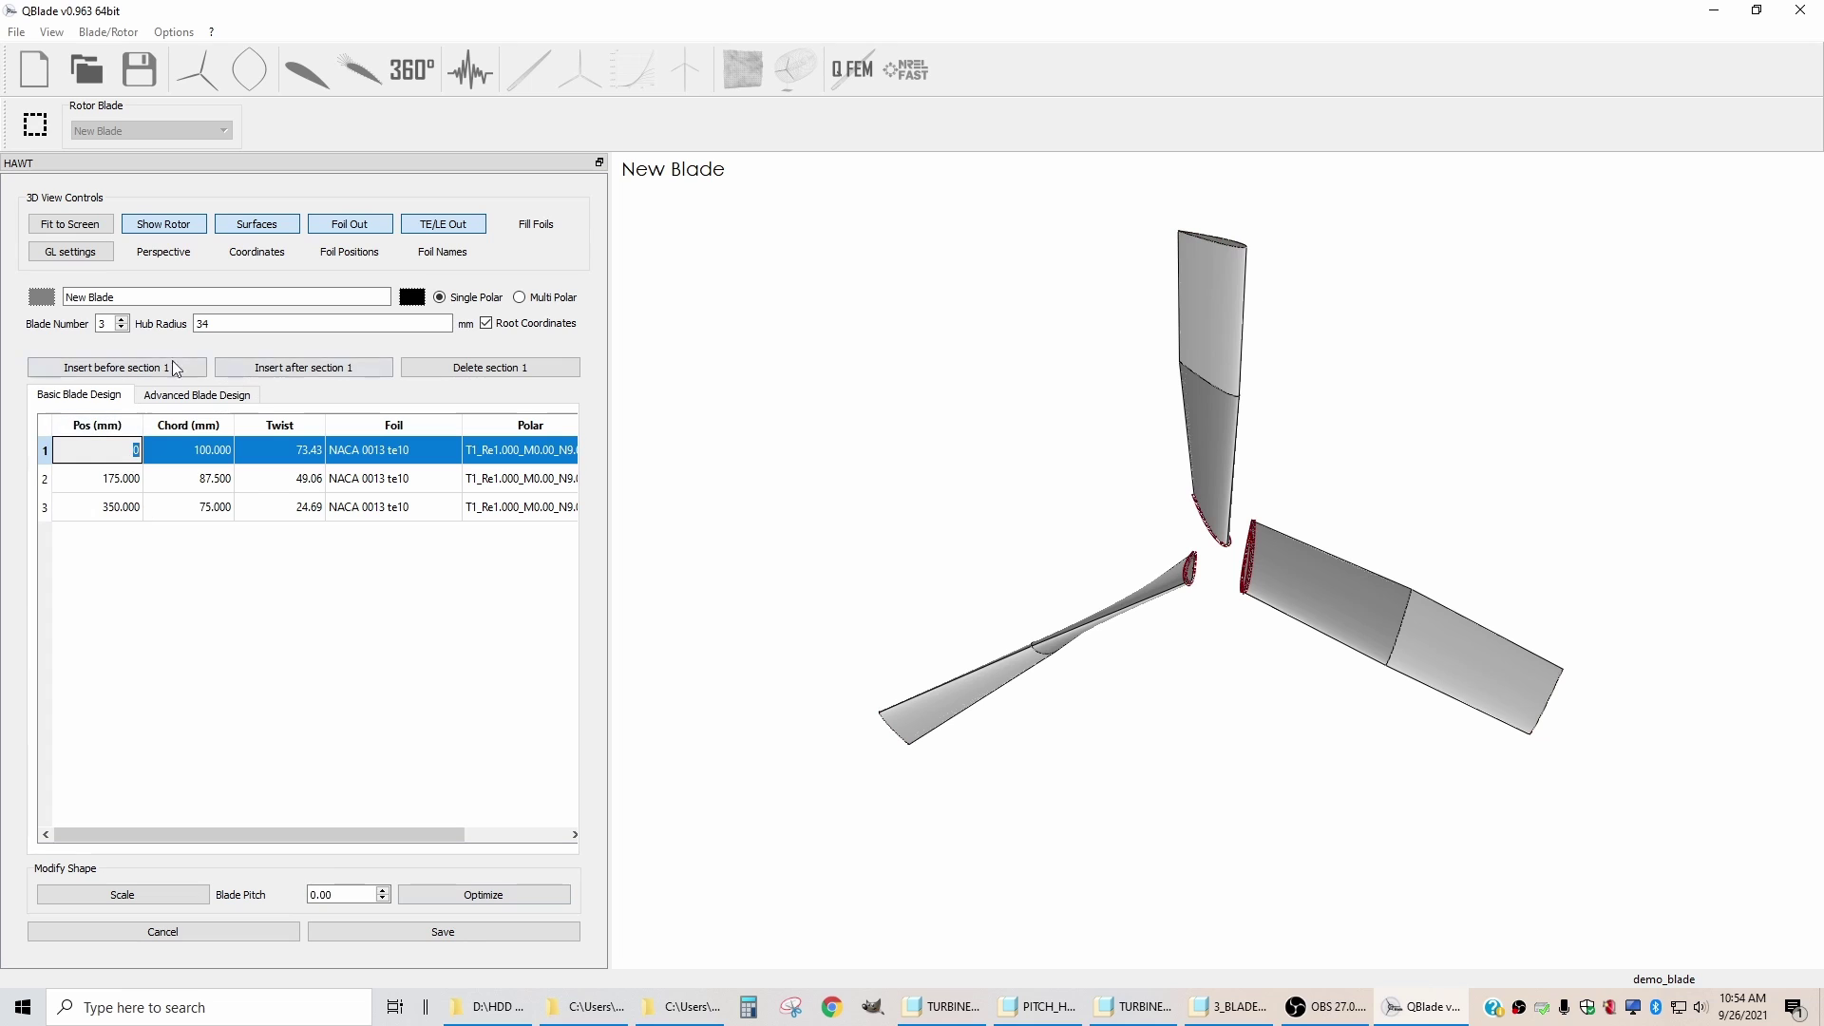
{"action": "left_click", "coordinate": [315, 369]}
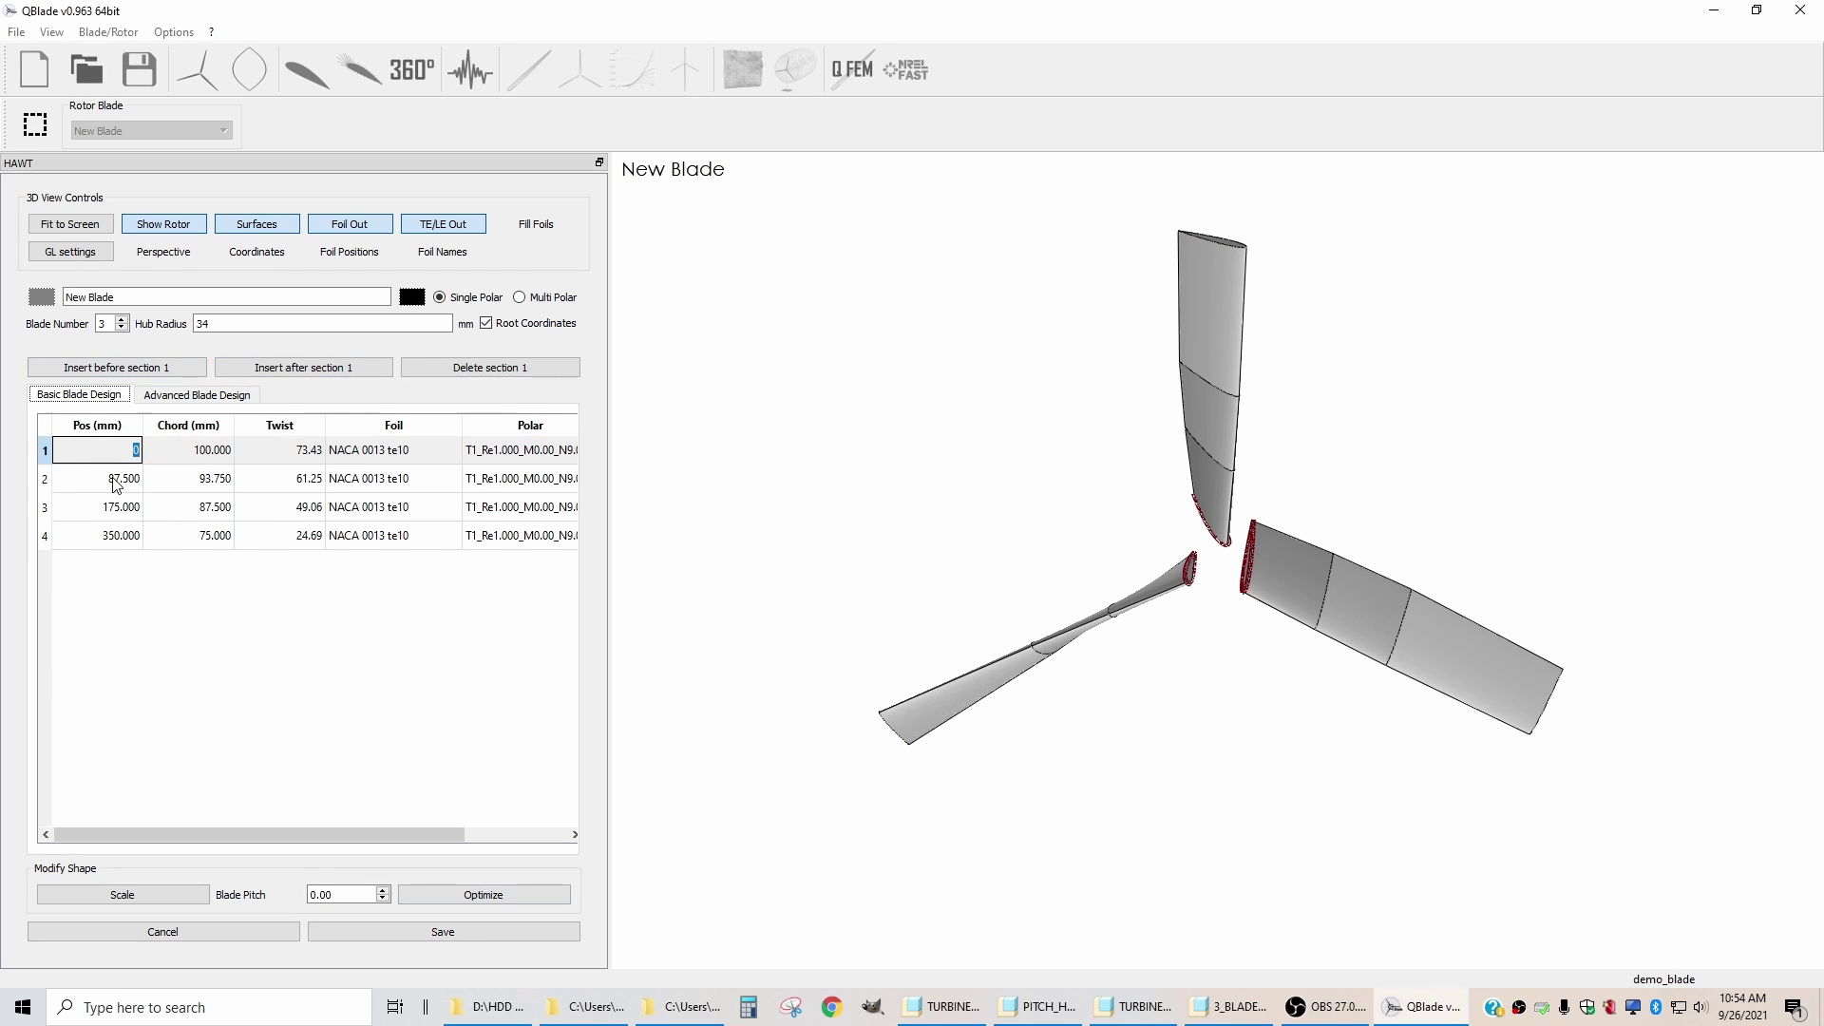
{"action": "double_click", "coordinate": [111, 511]}
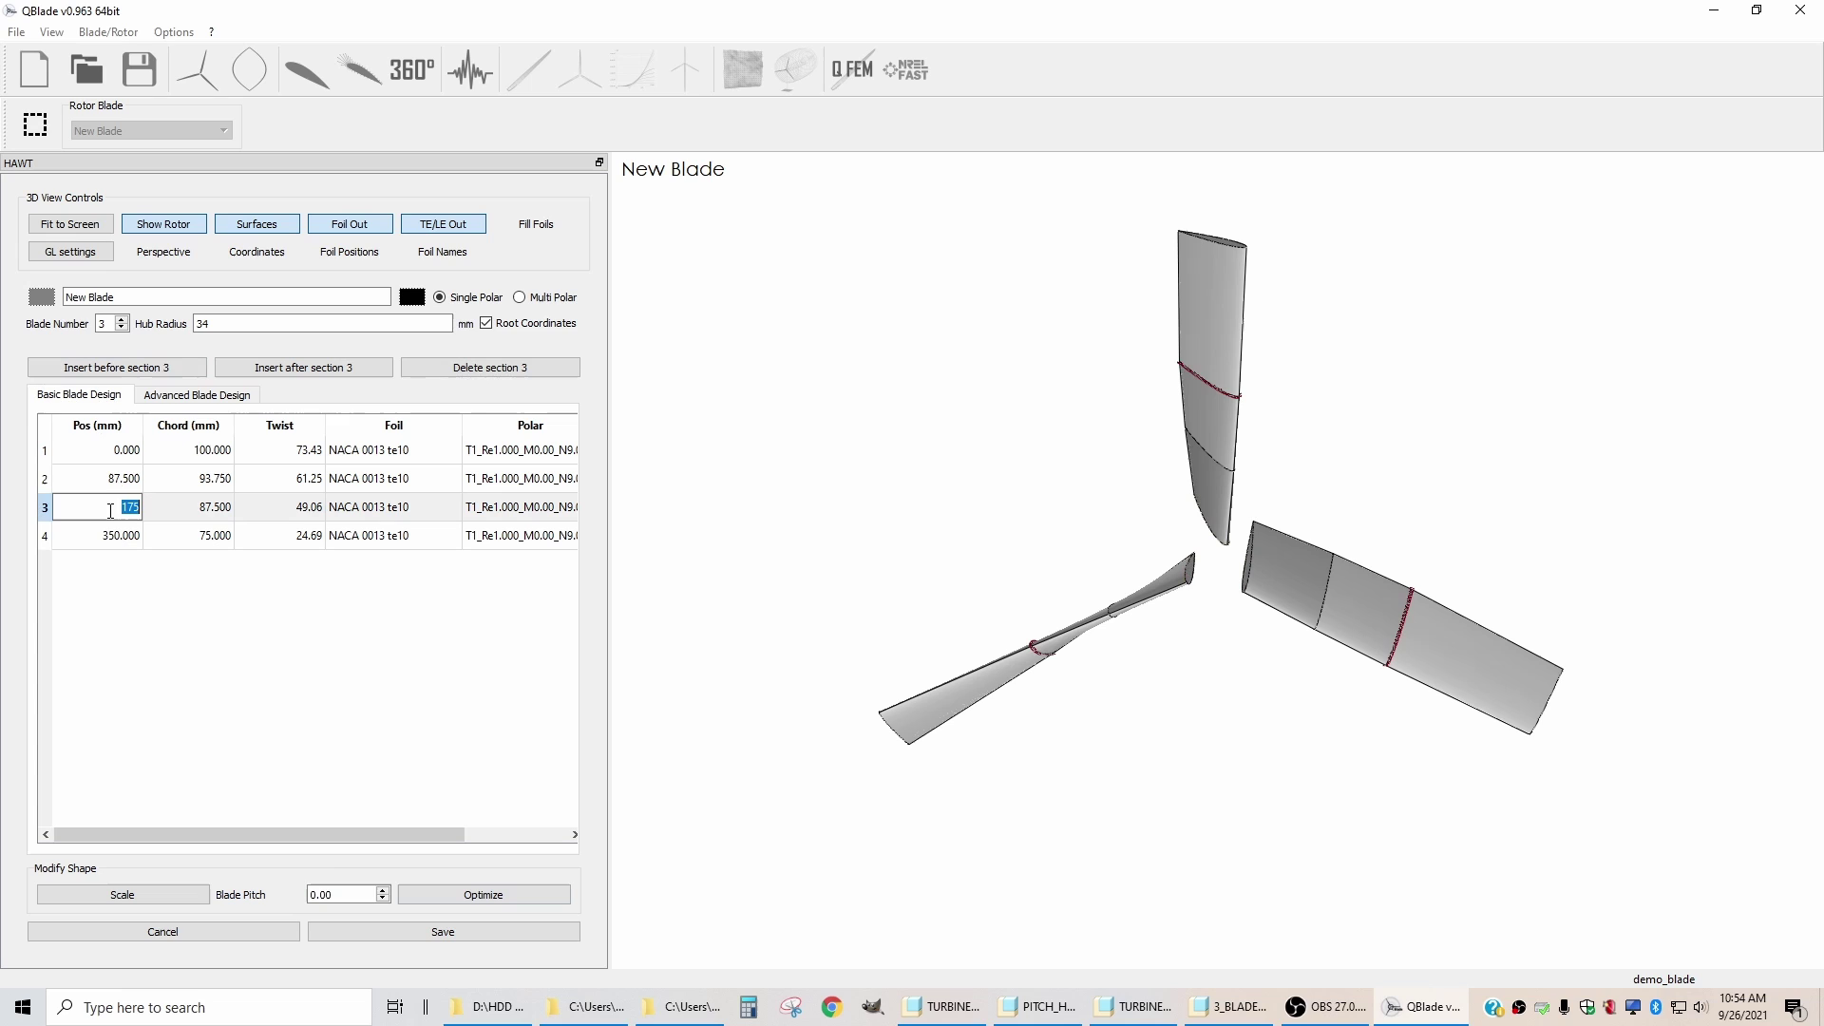
{"action": "left_click", "coordinate": [327, 378]}
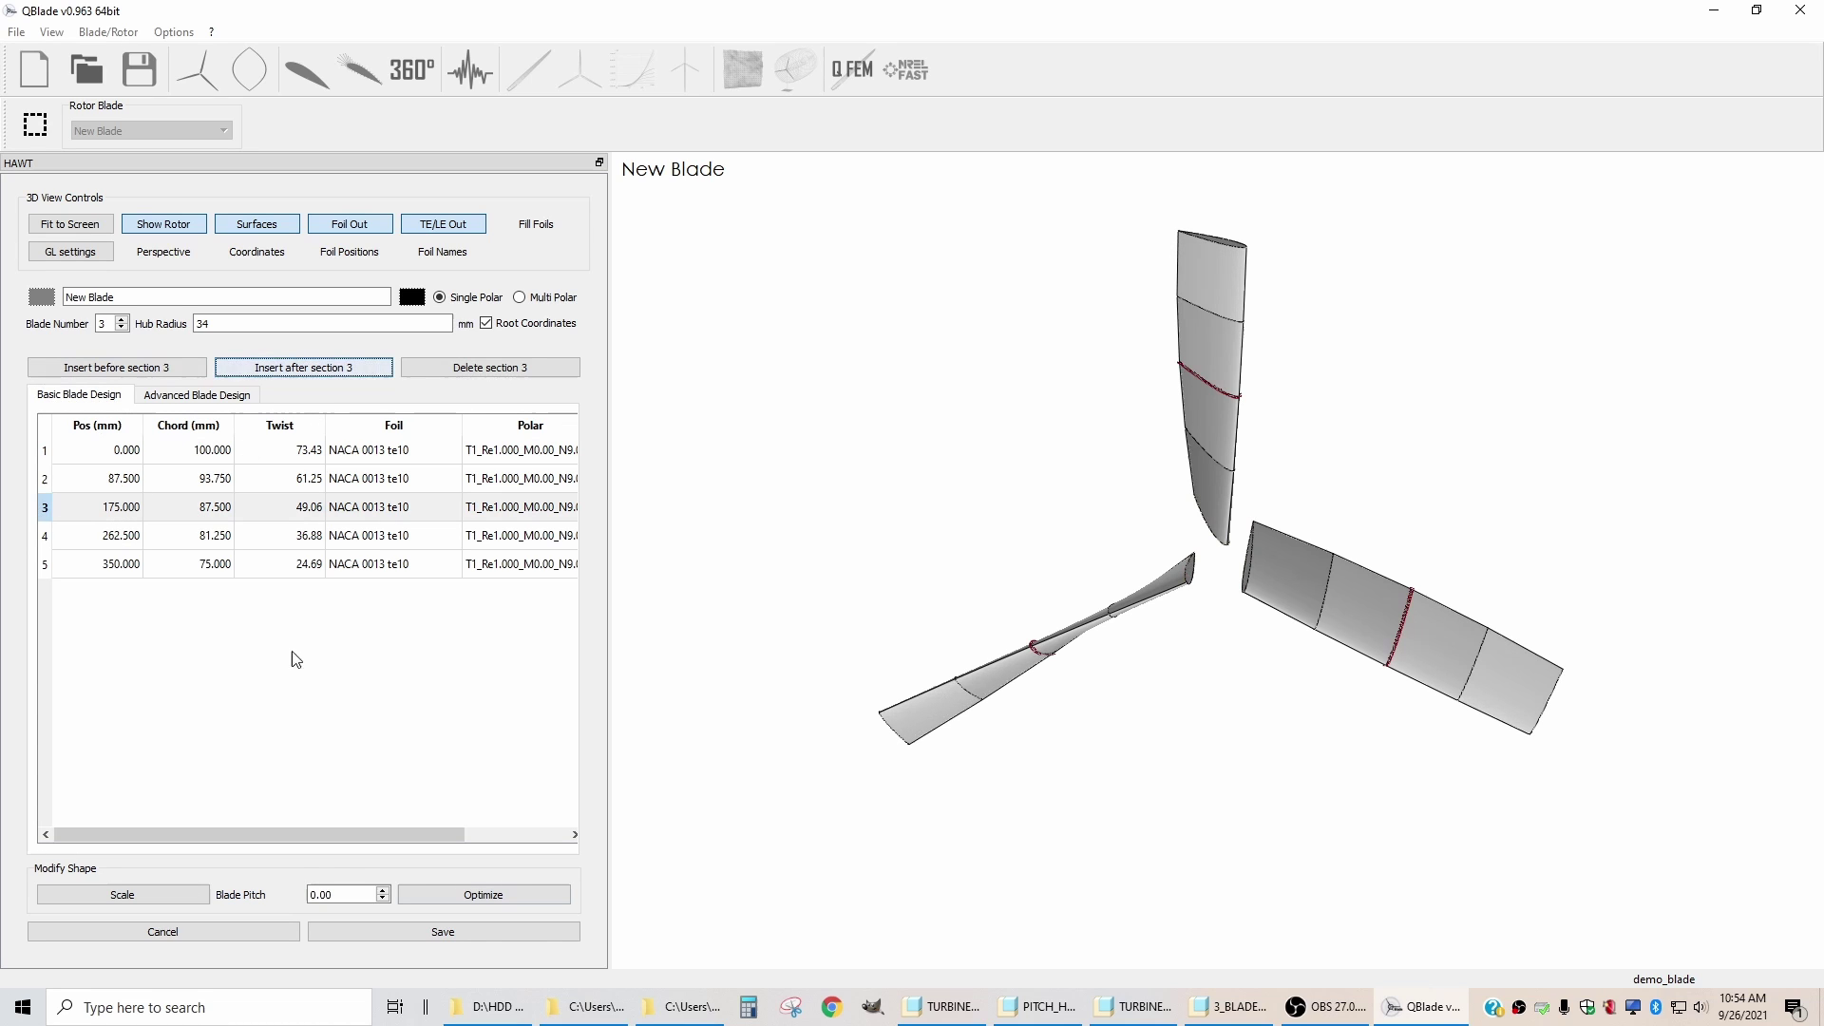
Halve the section spacing by inserting sections at 43.75, 131.25, 218.75 and 306.25 mm along the blade
{"action": "double_click", "coordinate": [130, 453]}
{"action": "left_click", "coordinate": [282, 375]}
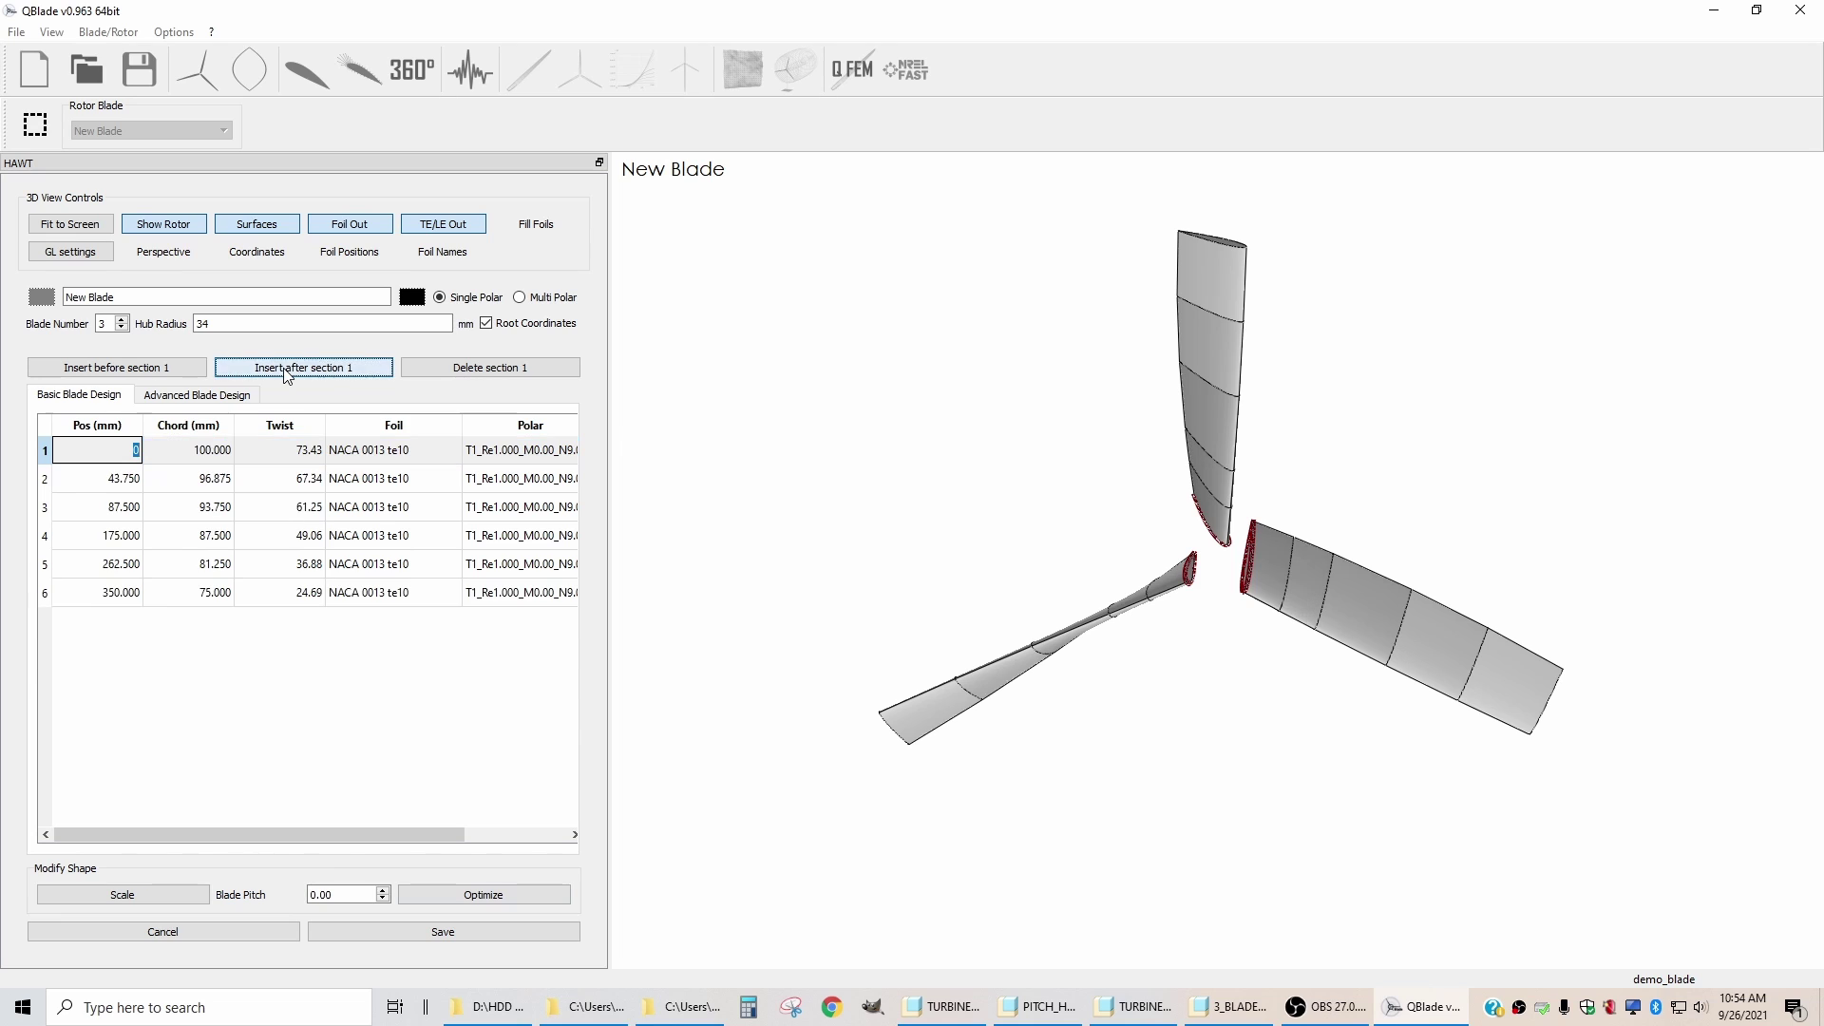
{"action": "left_click", "coordinate": [120, 514]}
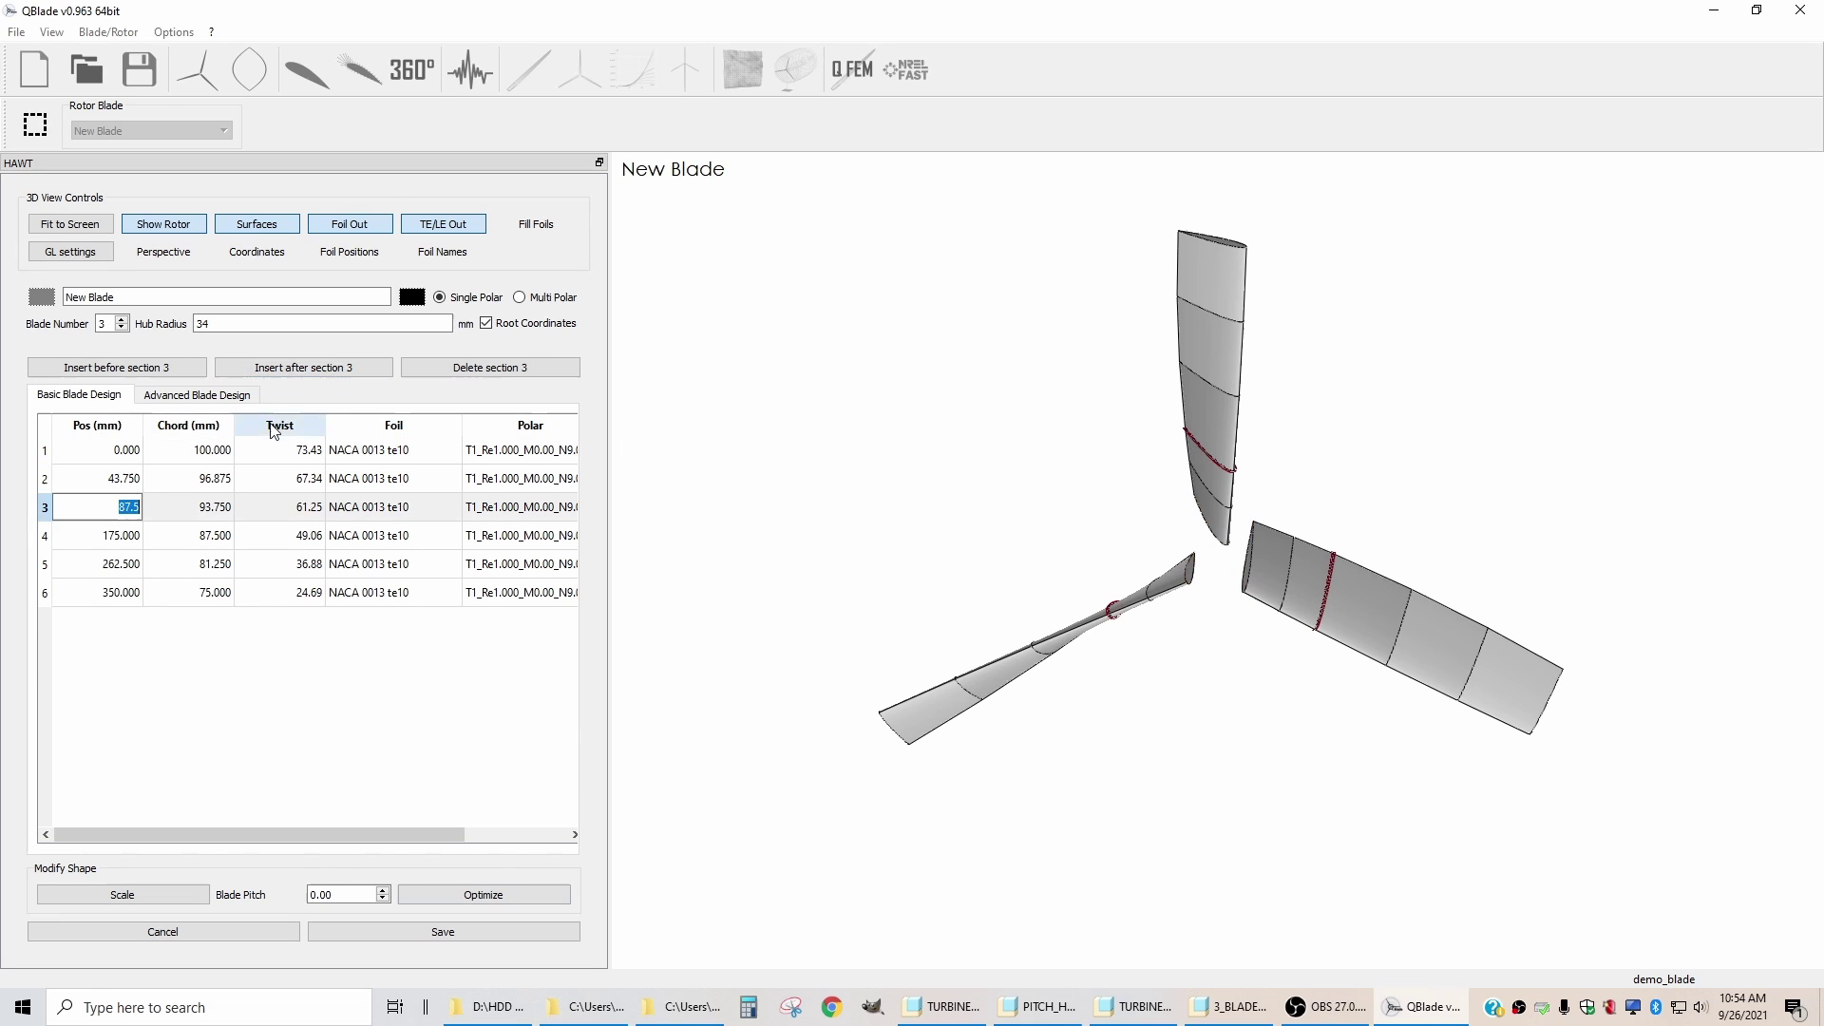
{"action": "left_click", "coordinate": [304, 367]}
{"action": "double_click", "coordinate": [114, 565]}
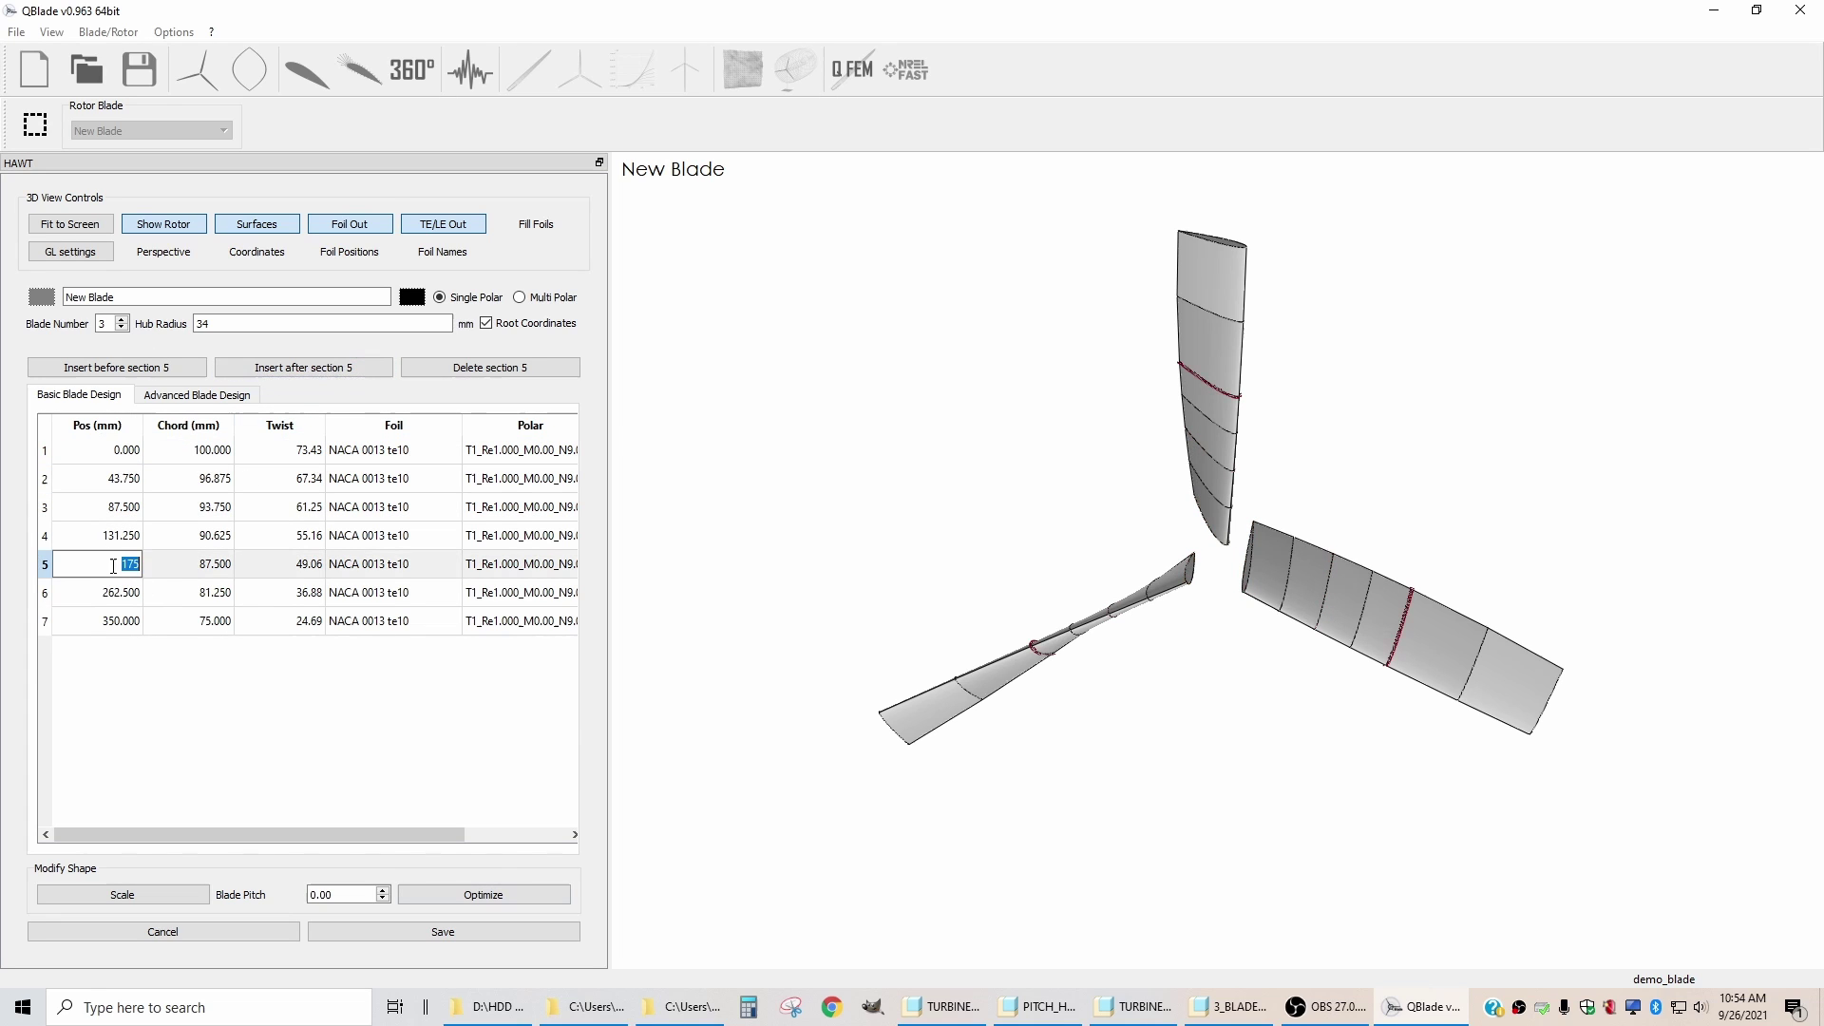
{"action": "left_click", "coordinate": [294, 372]}
{"action": "double_click", "coordinate": [118, 622]}
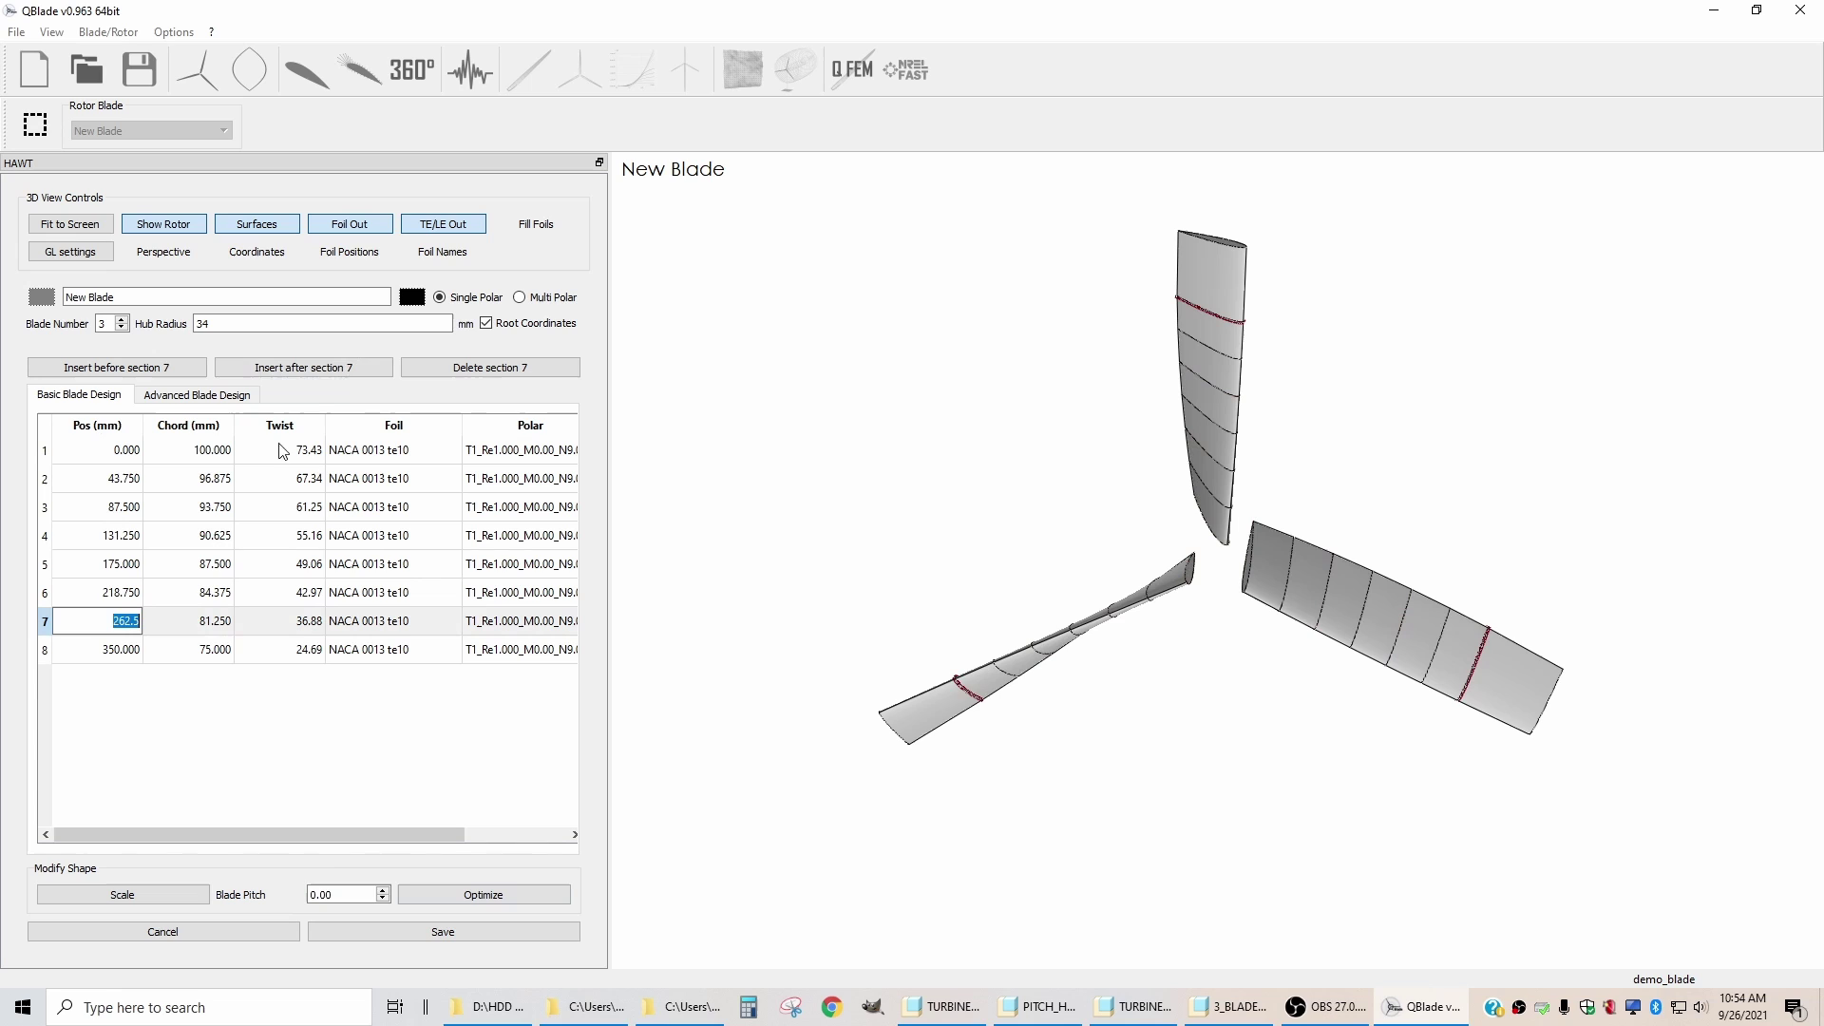
{"action": "left_click", "coordinate": [334, 372]}
{"action": "double_click", "coordinate": [124, 680]}
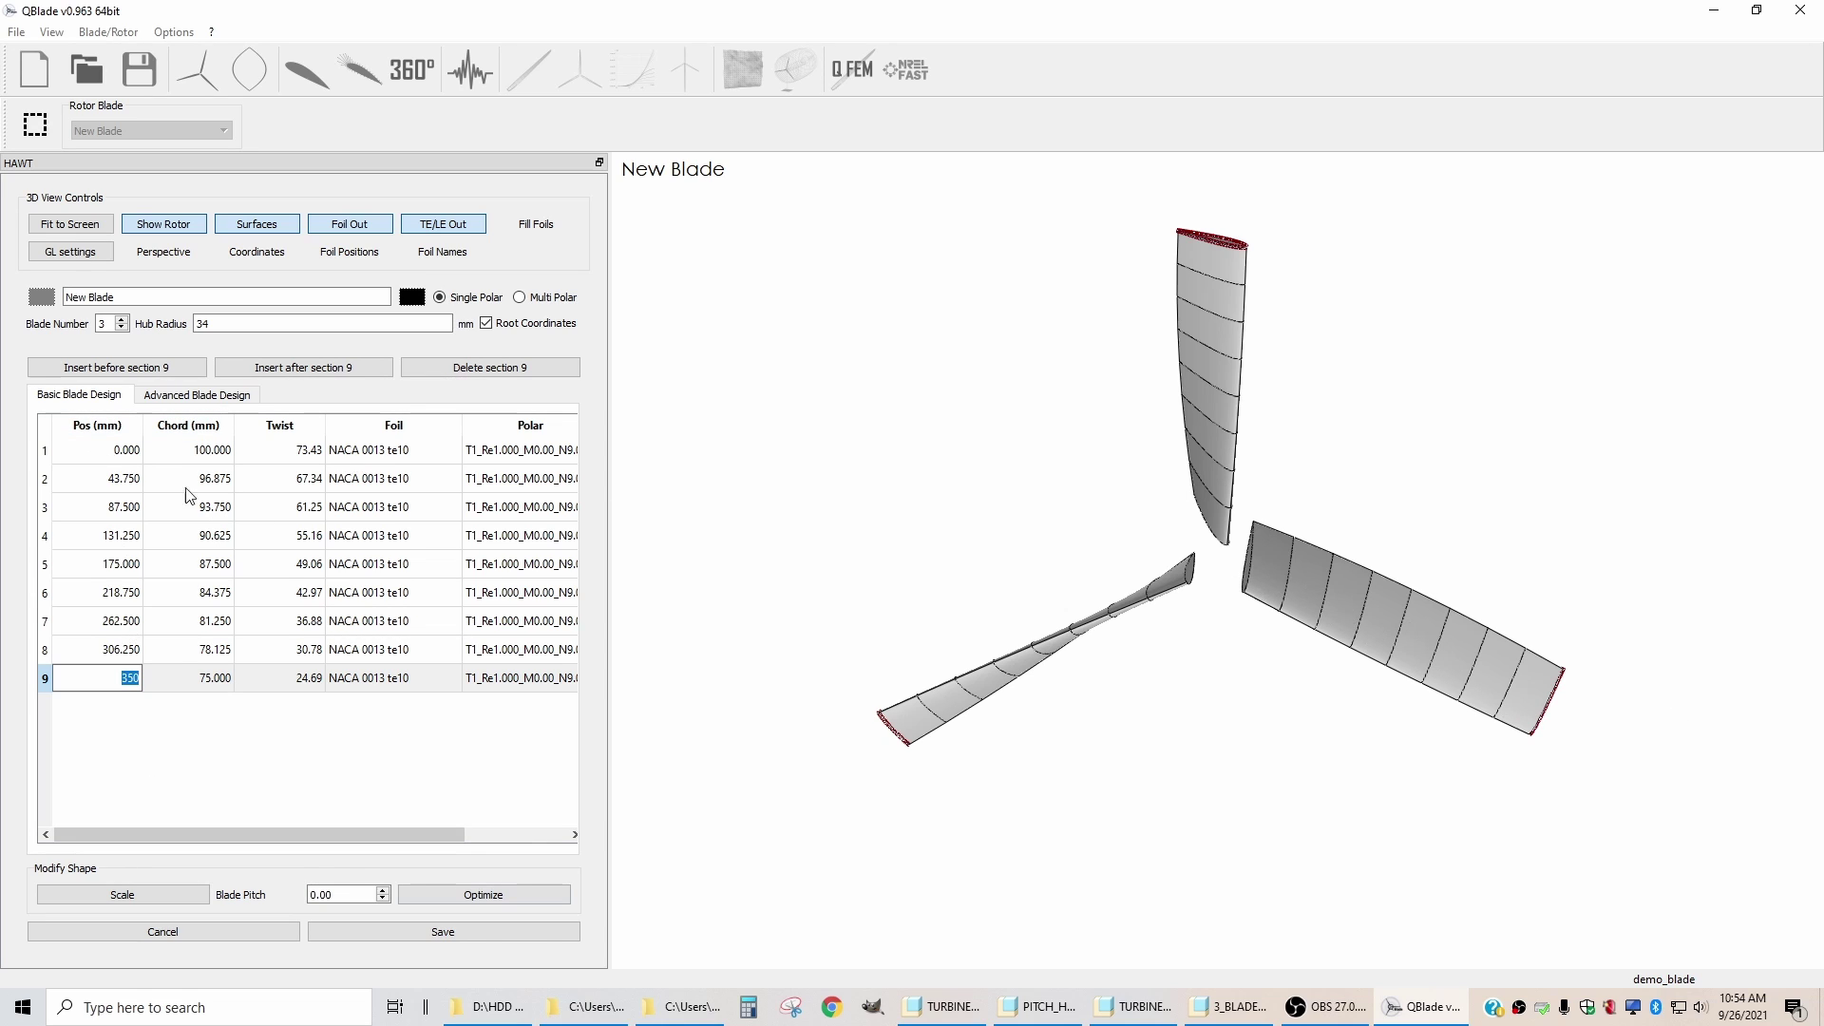
Insert a section midway between every neighbouring pair to divide the whole blade at 21.875 mm spacing
{"action": "left_click", "coordinate": [81, 452]}
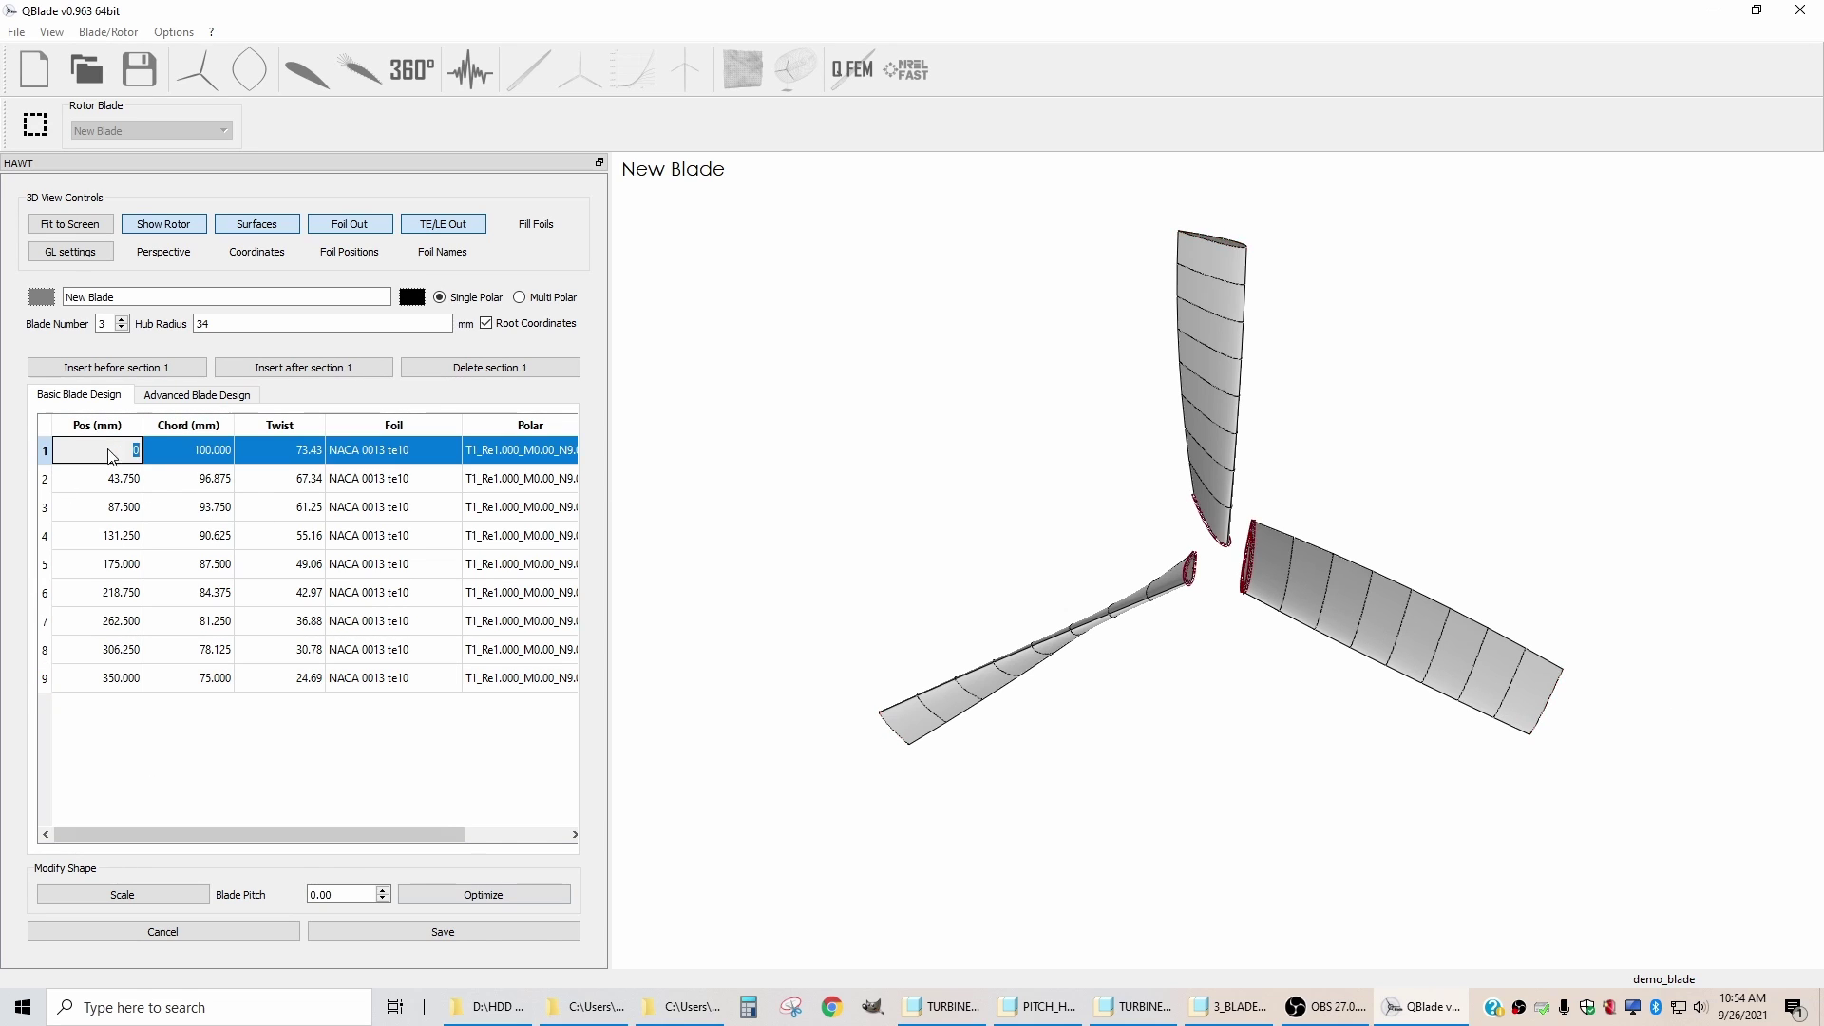
{"action": "left_click", "coordinate": [327, 369]}
{"action": "left_click", "coordinate": [127, 508]}
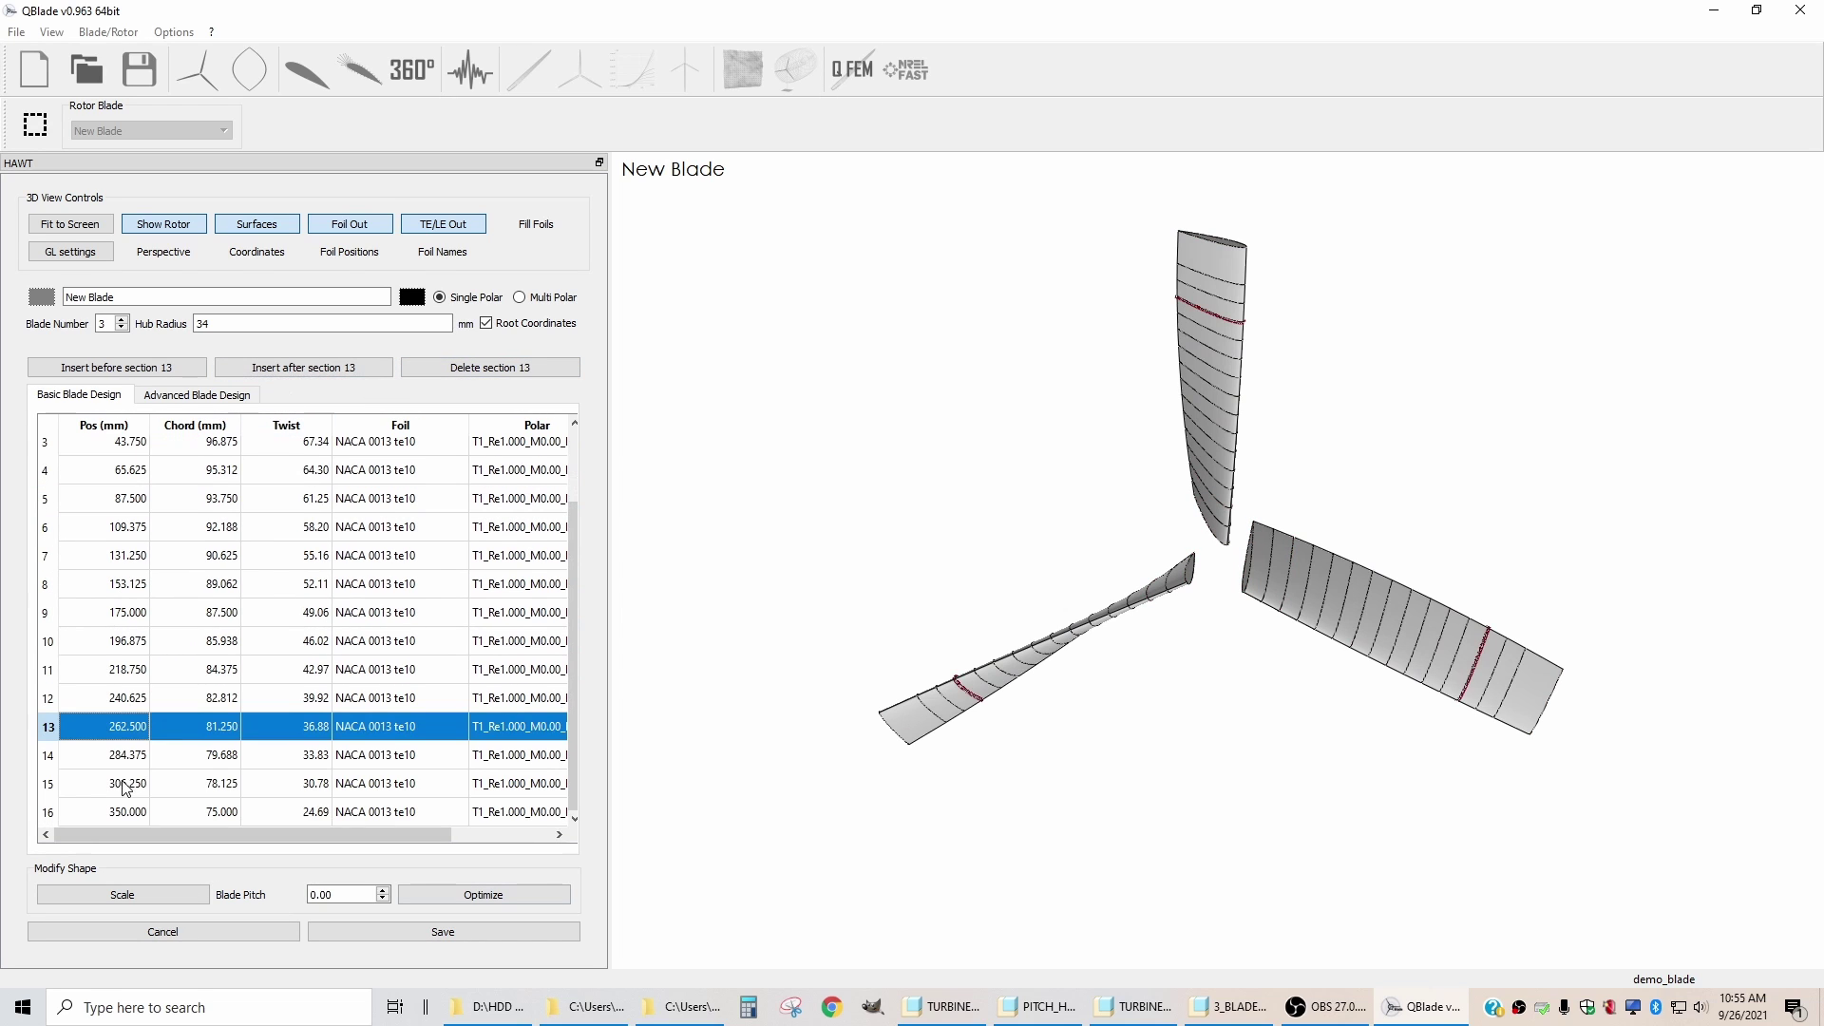
{"action": "left_click", "coordinate": [126, 790]}
{"action": "left_click", "coordinate": [327, 371]}
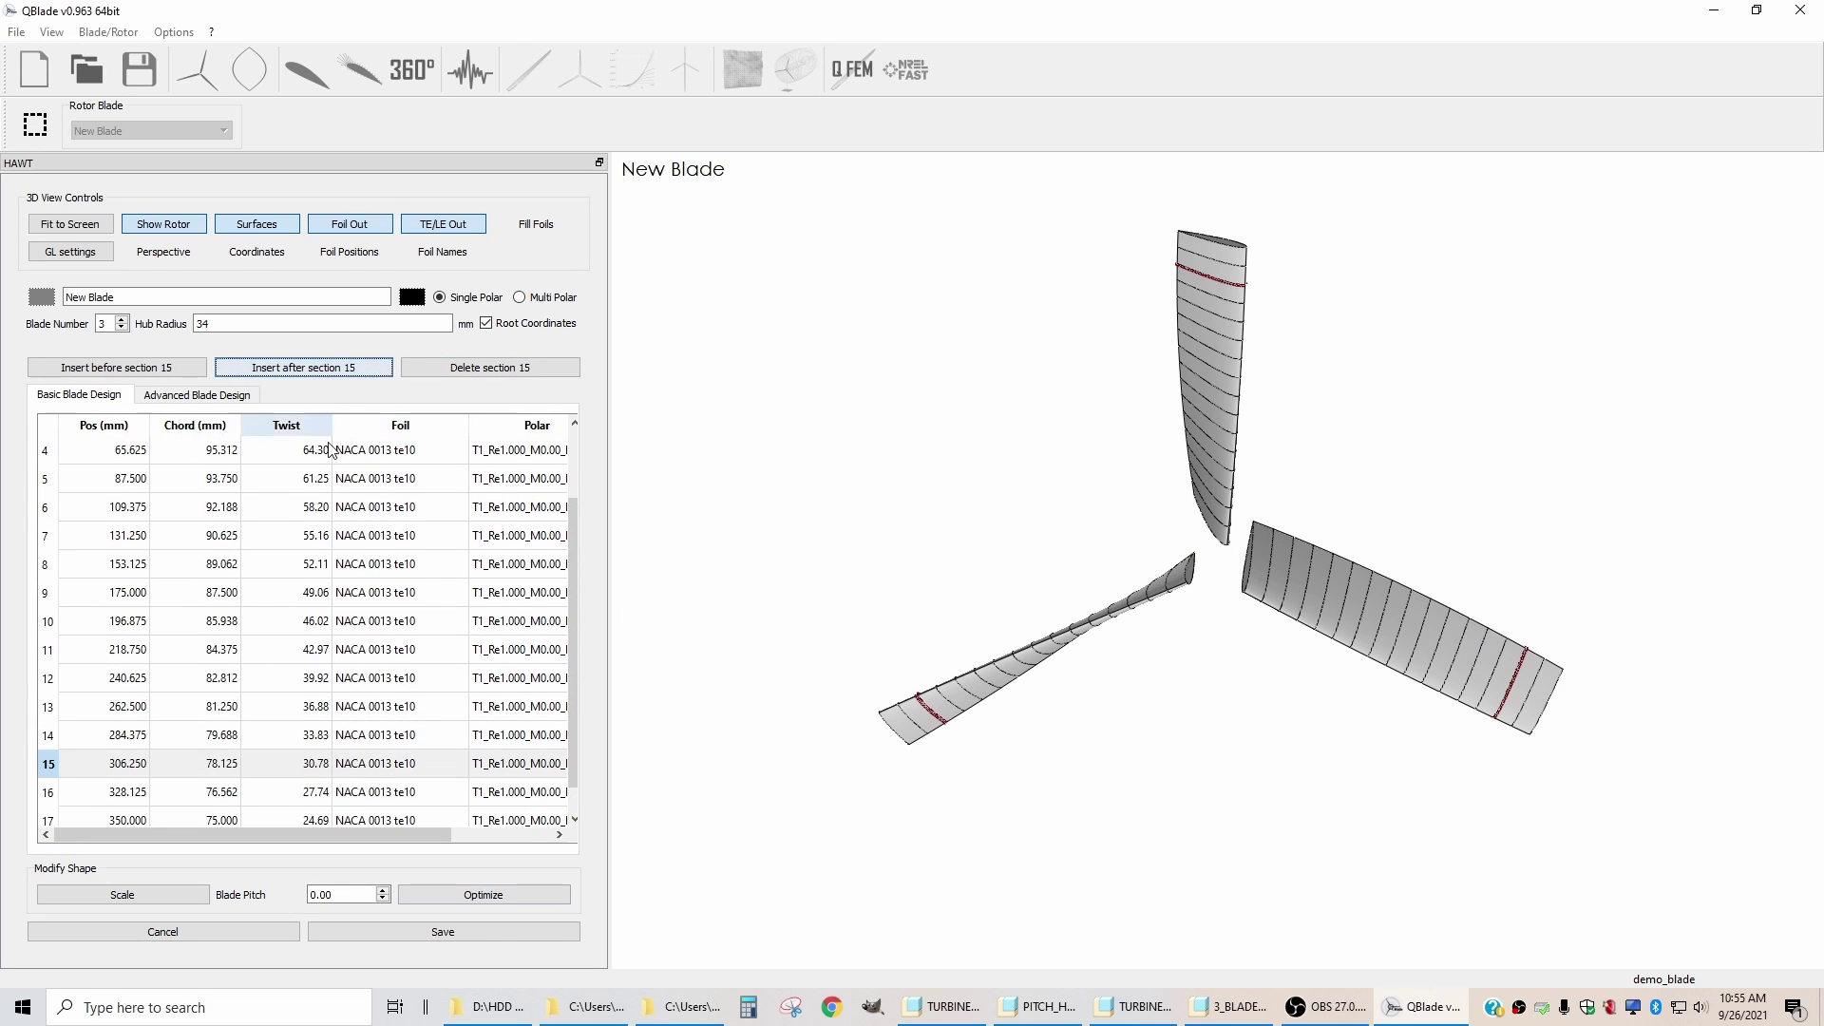
{"action": "left_click", "coordinate": [129, 764]}
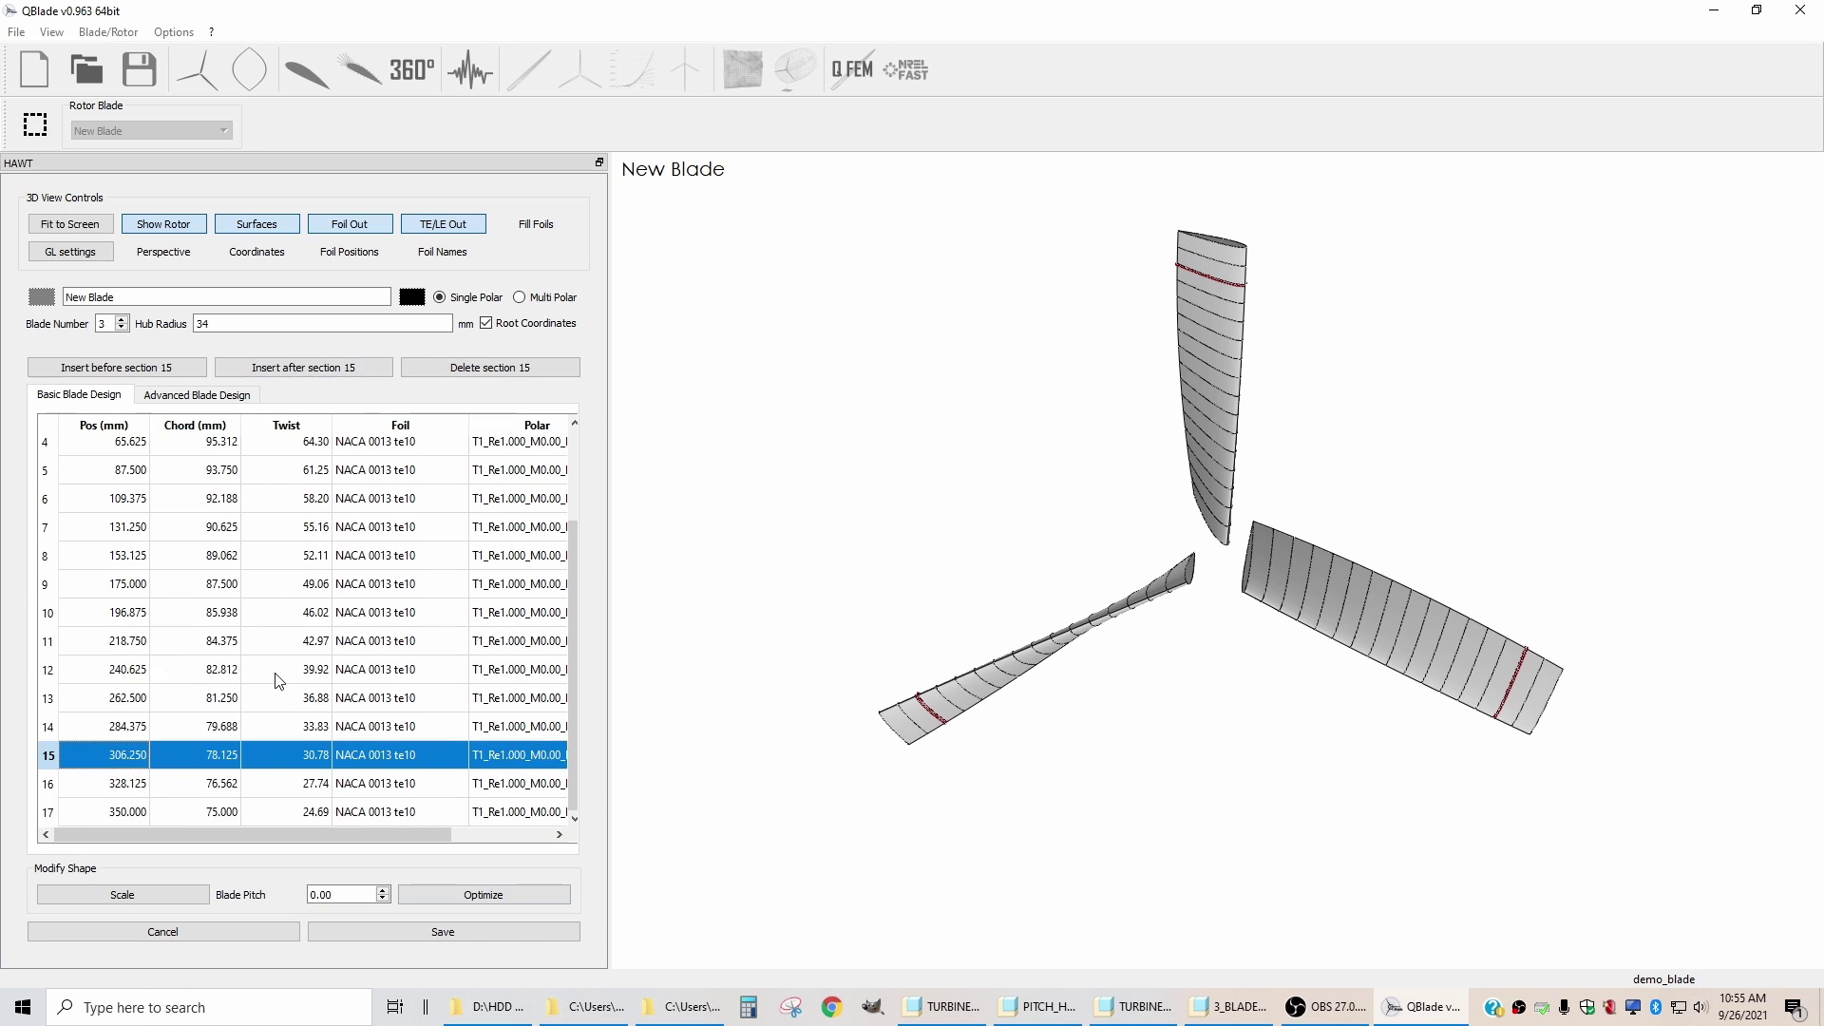
Halve the section spacing again by inserting midway sections from 10.938 mm near the root out to 273.437 mm
{"action": "scroll", "coordinate": [274, 676], "scroll_direction": "up", "scroll_amount": 1}
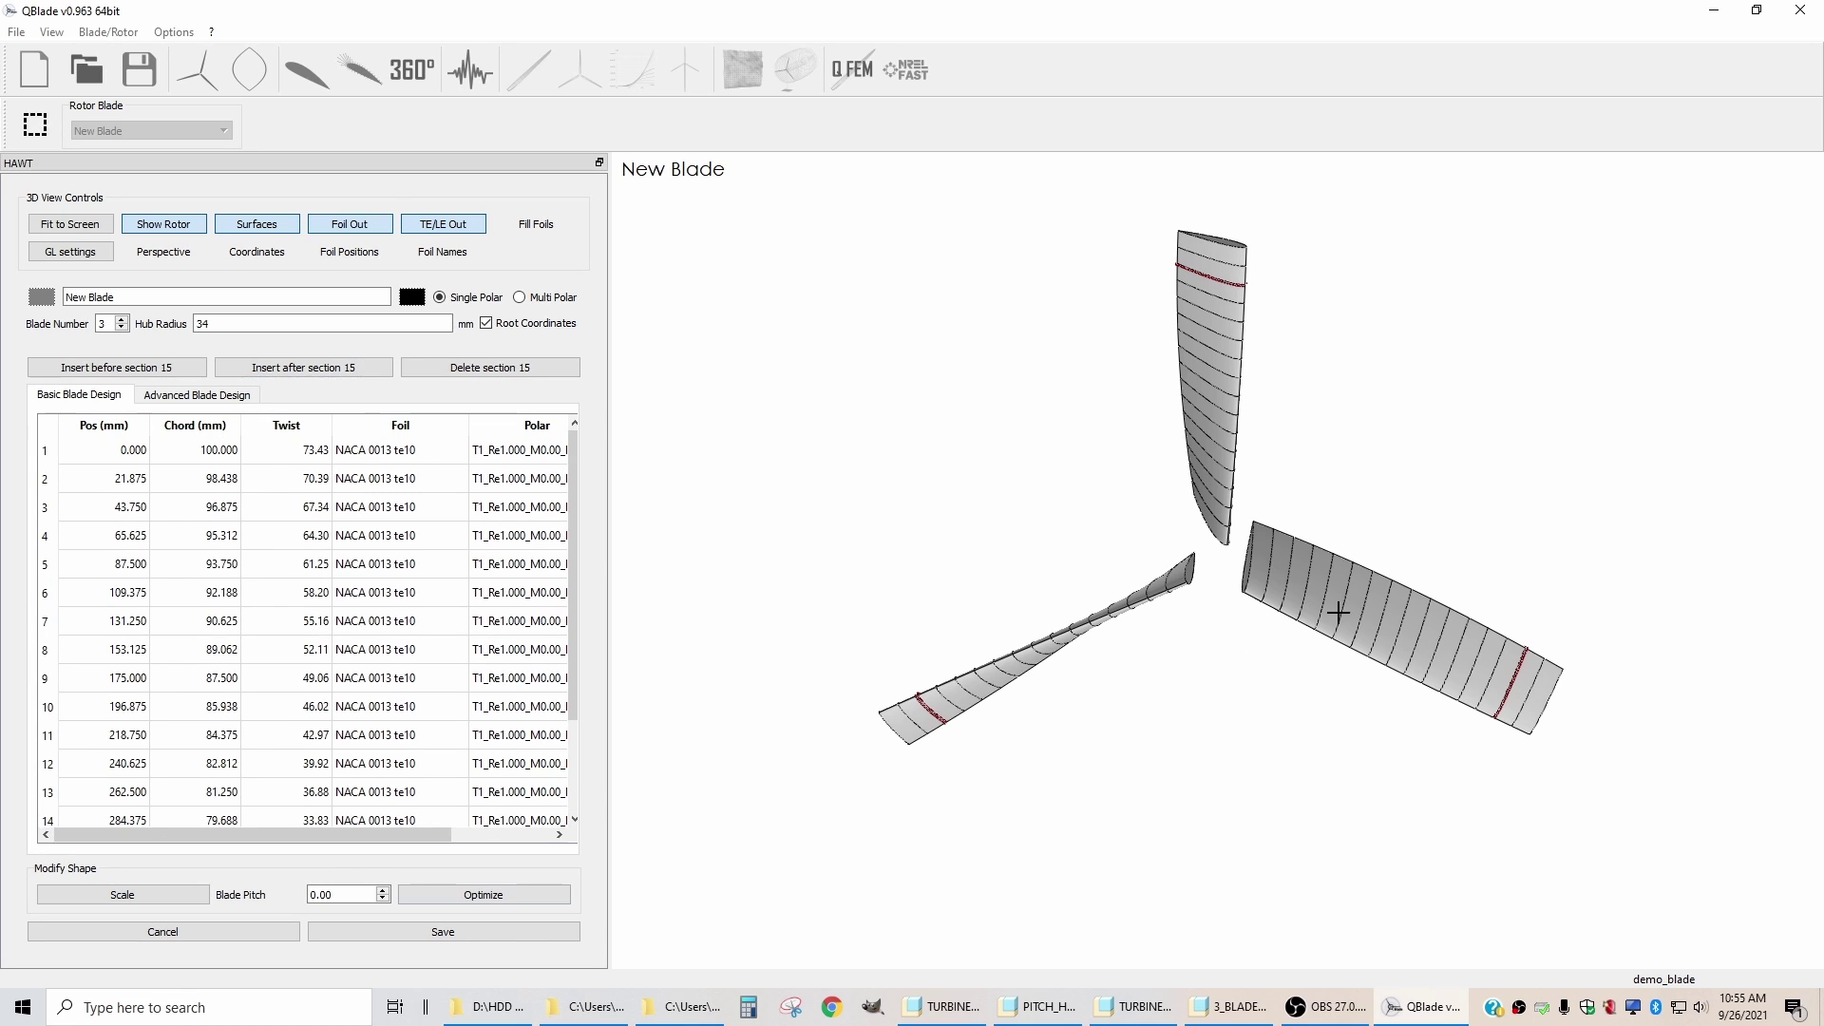
{"action": "scroll", "coordinate": [912, 646], "scroll_direction": "up", "scroll_amount": 3}
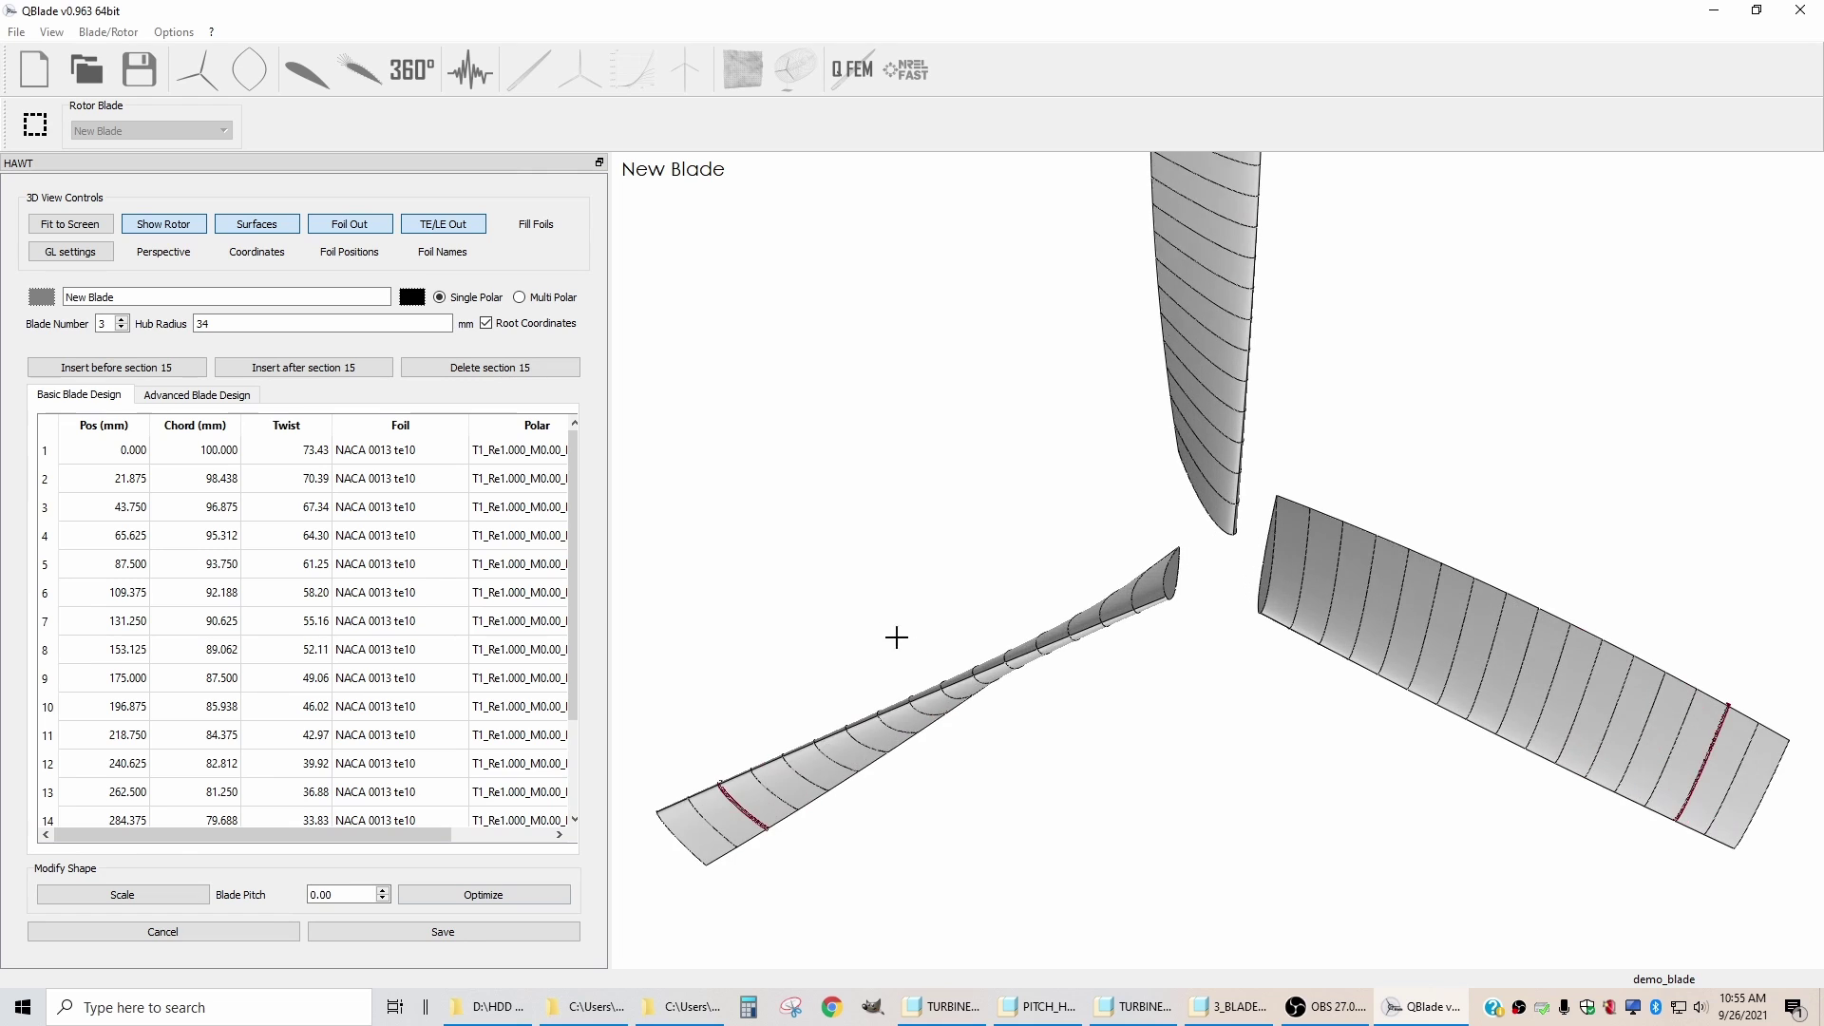
{"action": "scroll", "coordinate": [907, 674], "scroll_direction": "down", "scroll_amount": 2}
{"action": "scroll", "coordinate": [988, 672], "scroll_direction": "down", "scroll_amount": 2}
{"action": "scroll", "coordinate": [1486, 627], "scroll_direction": "up", "scroll_amount": 2}
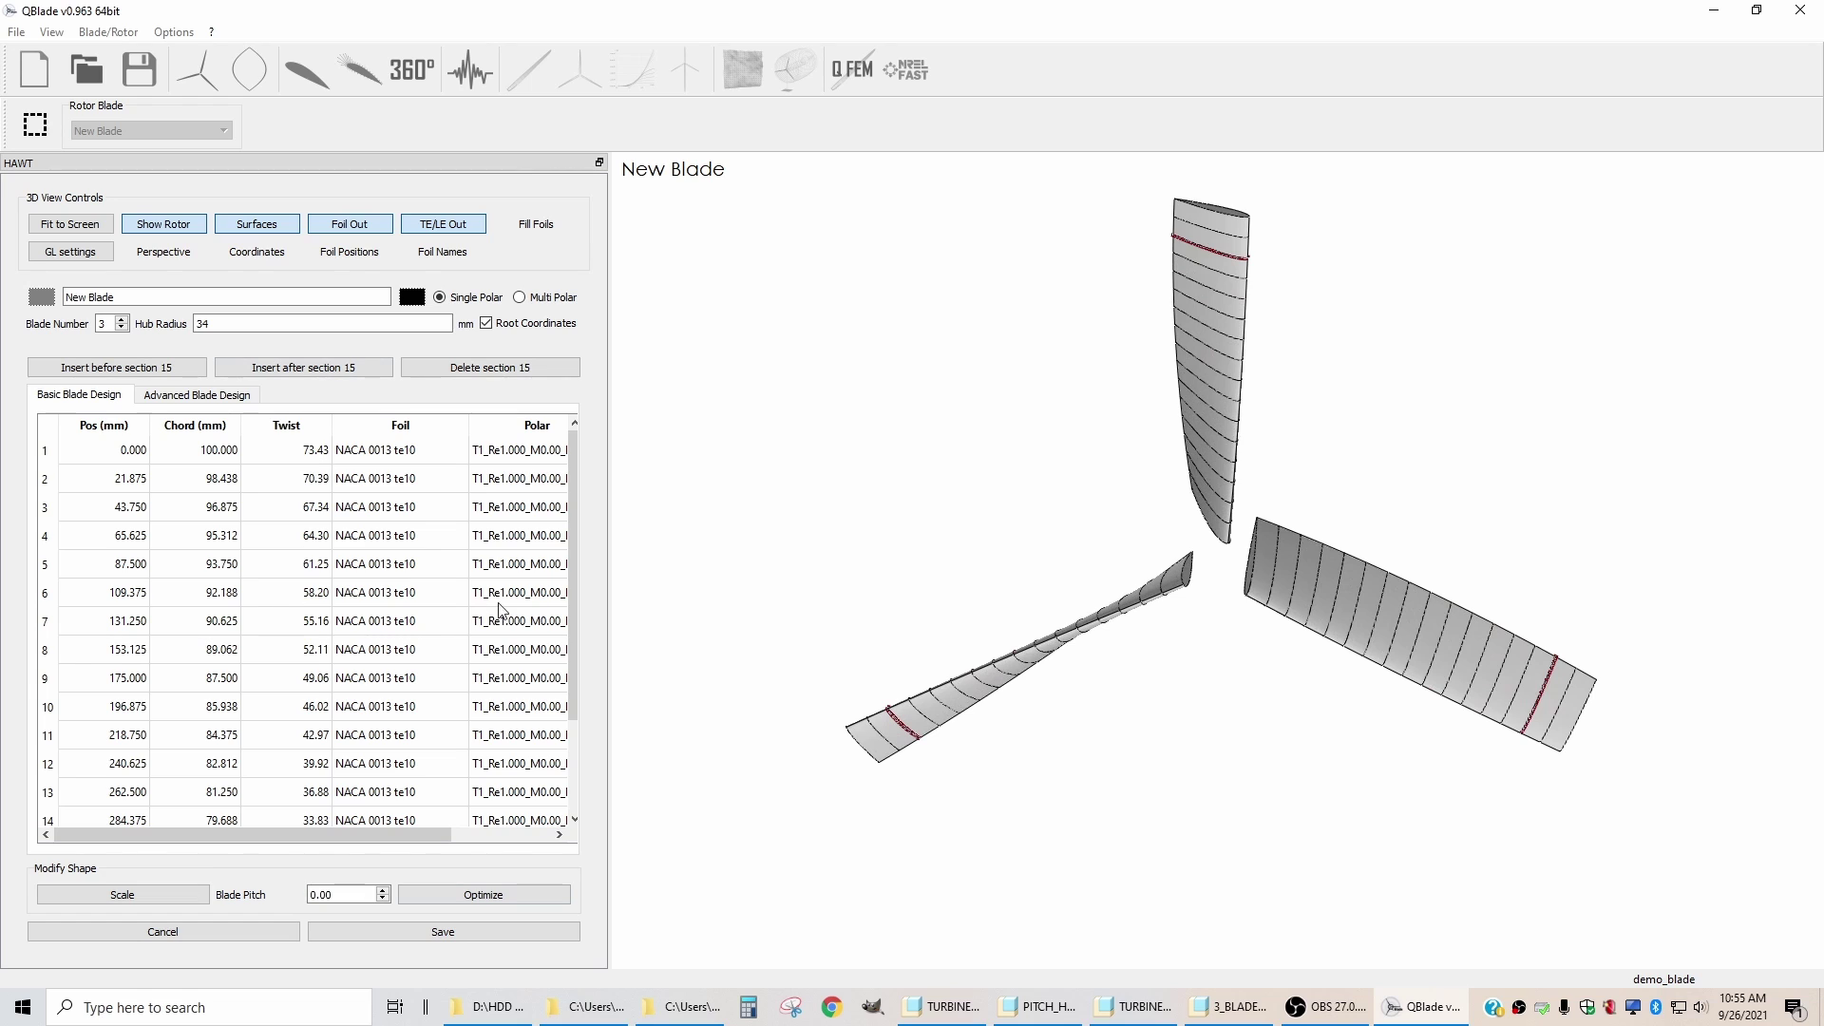
{"action": "double_click", "coordinate": [131, 452]}
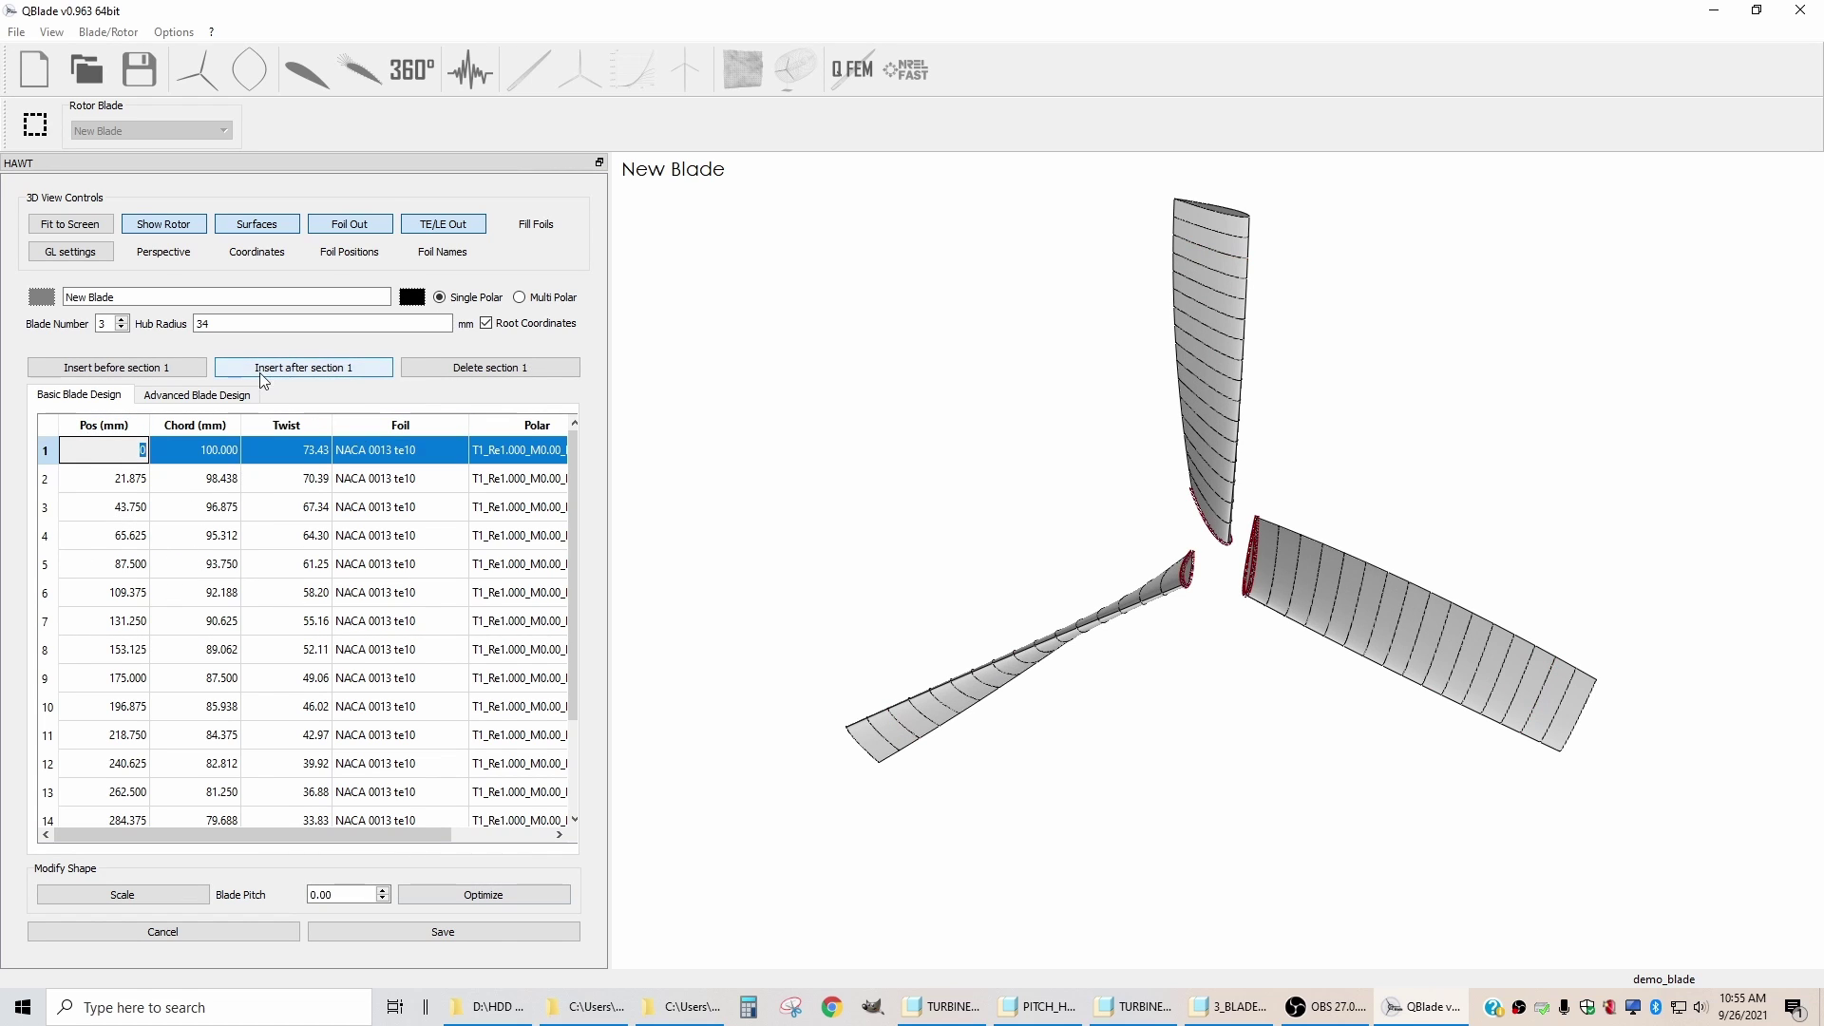
{"action": "left_click", "coordinate": [304, 369]}
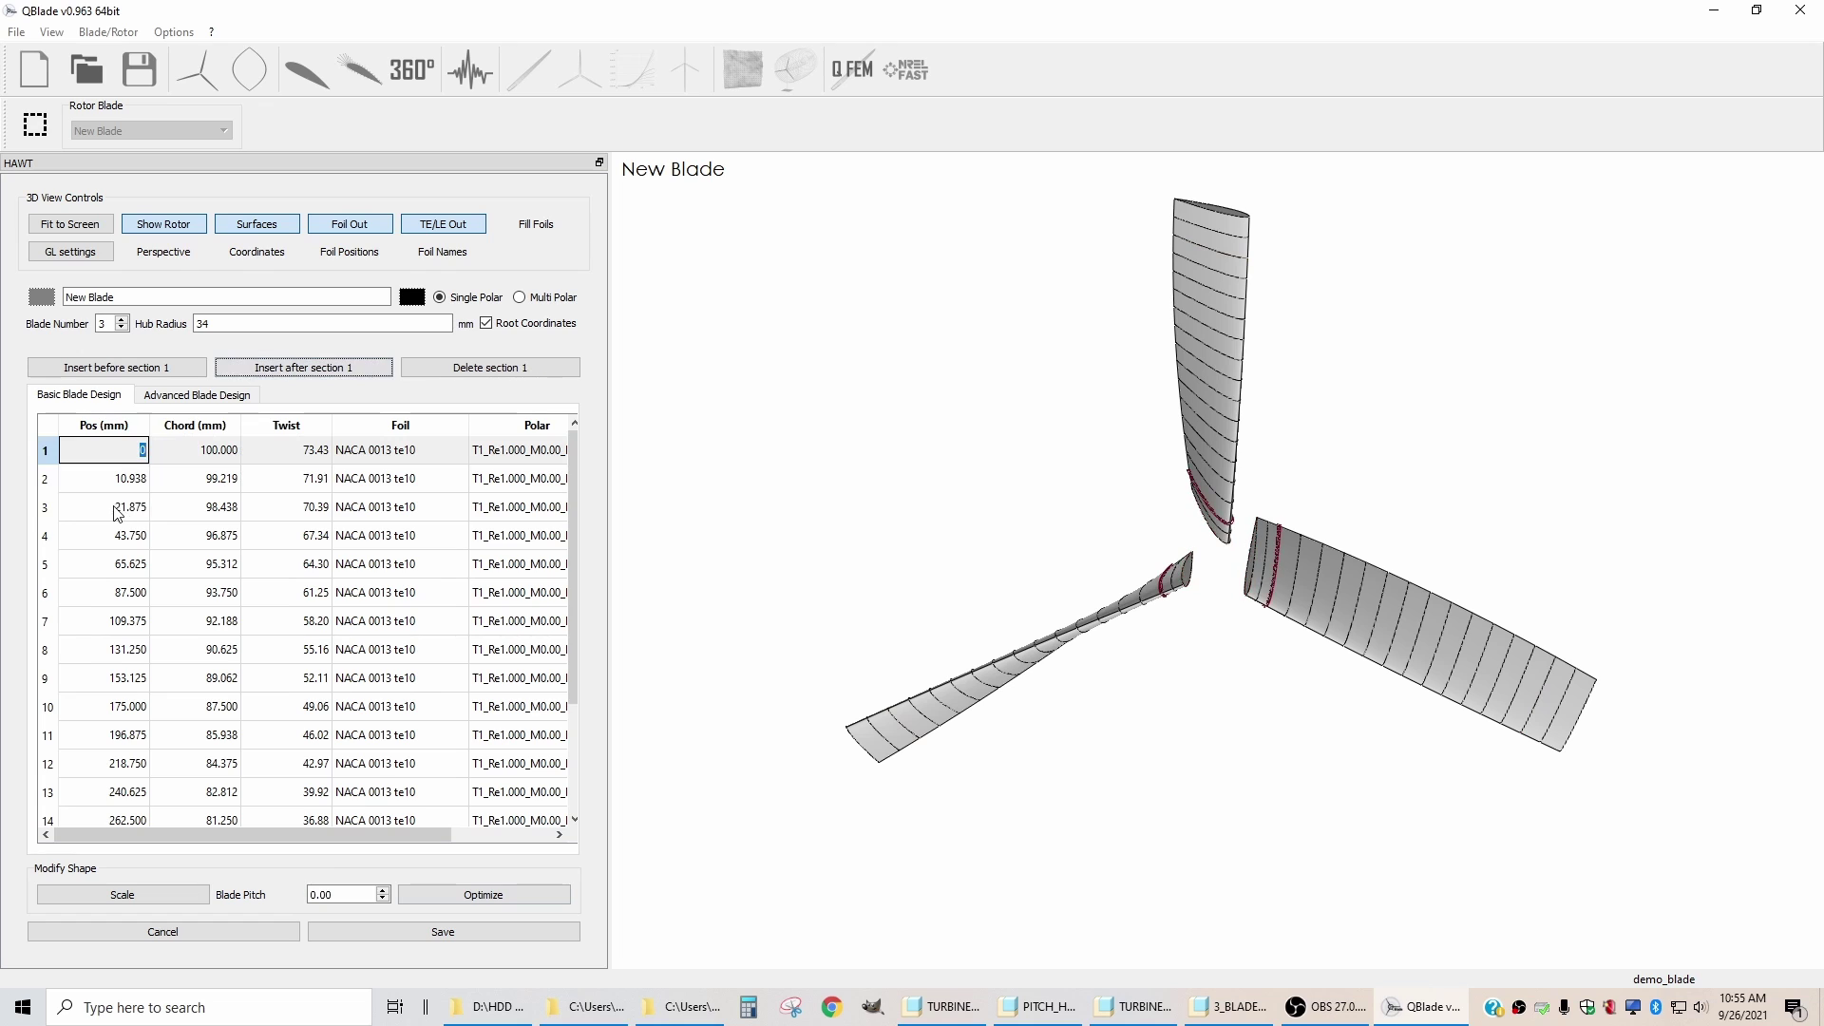
{"action": "left_click", "coordinate": [304, 369]}
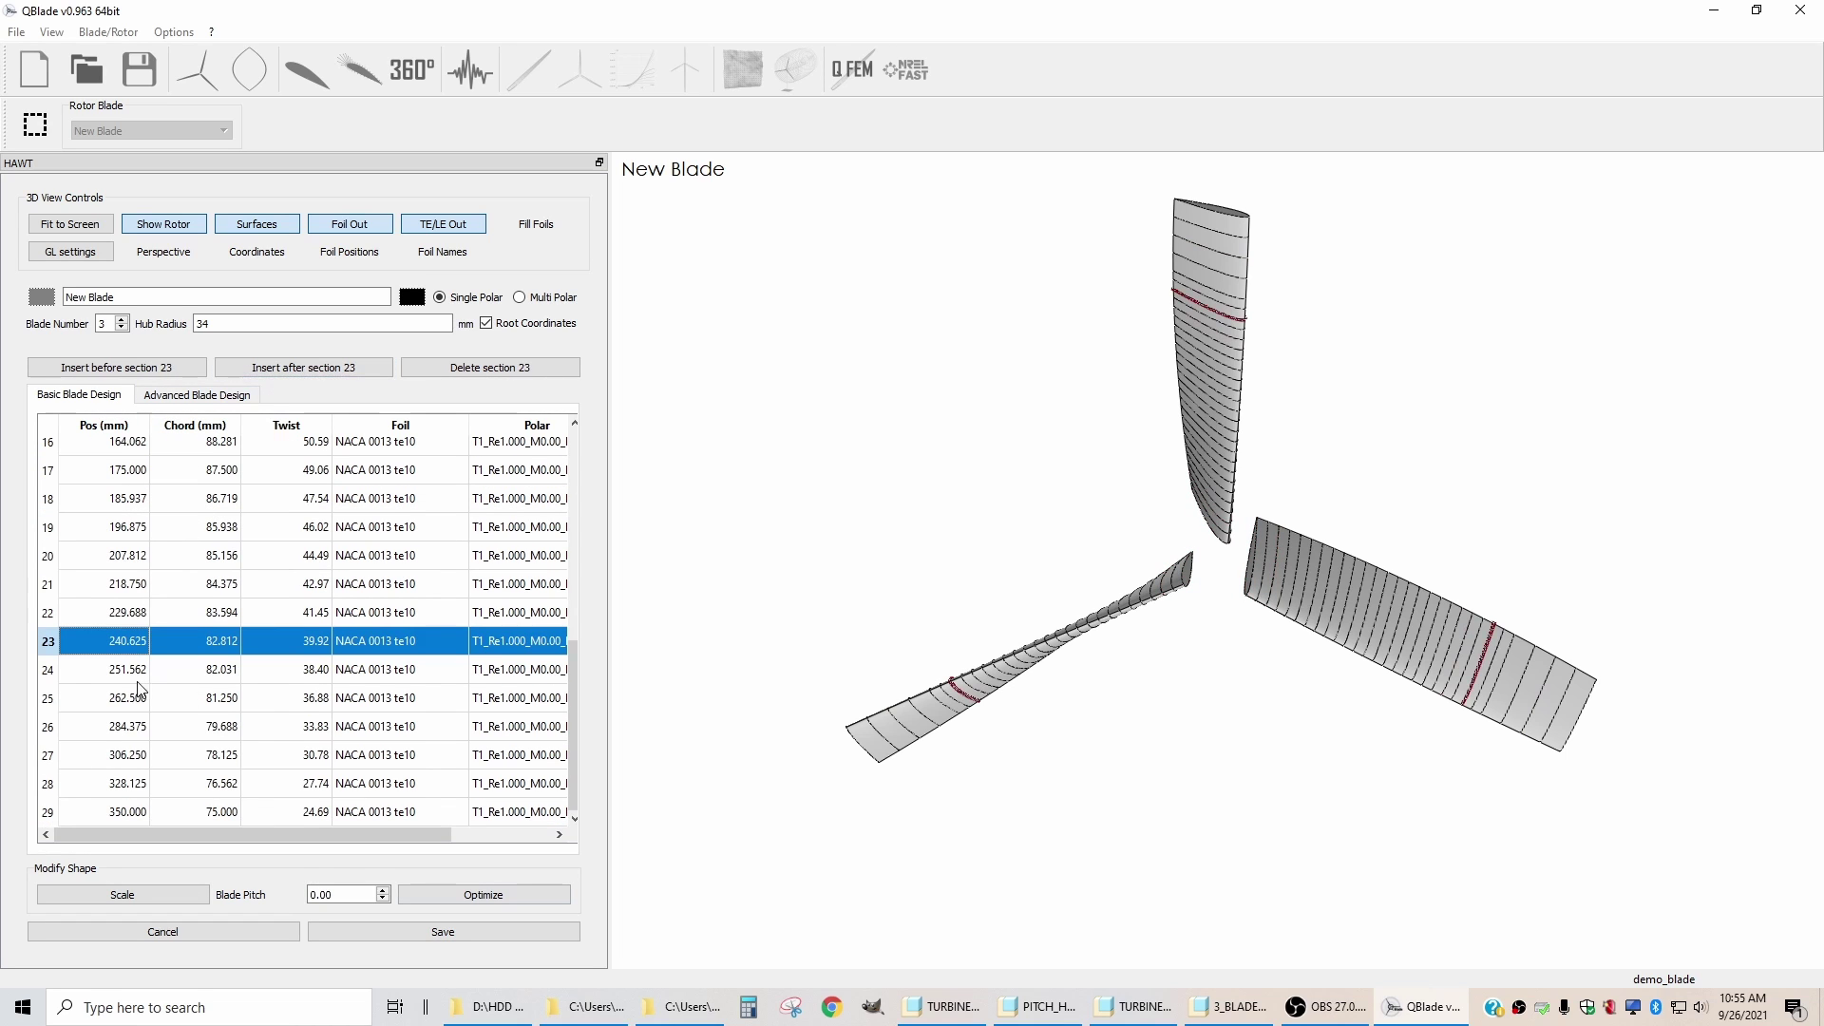
{"action": "left_click", "coordinate": [126, 707]}
{"action": "left_click", "coordinate": [304, 371]}
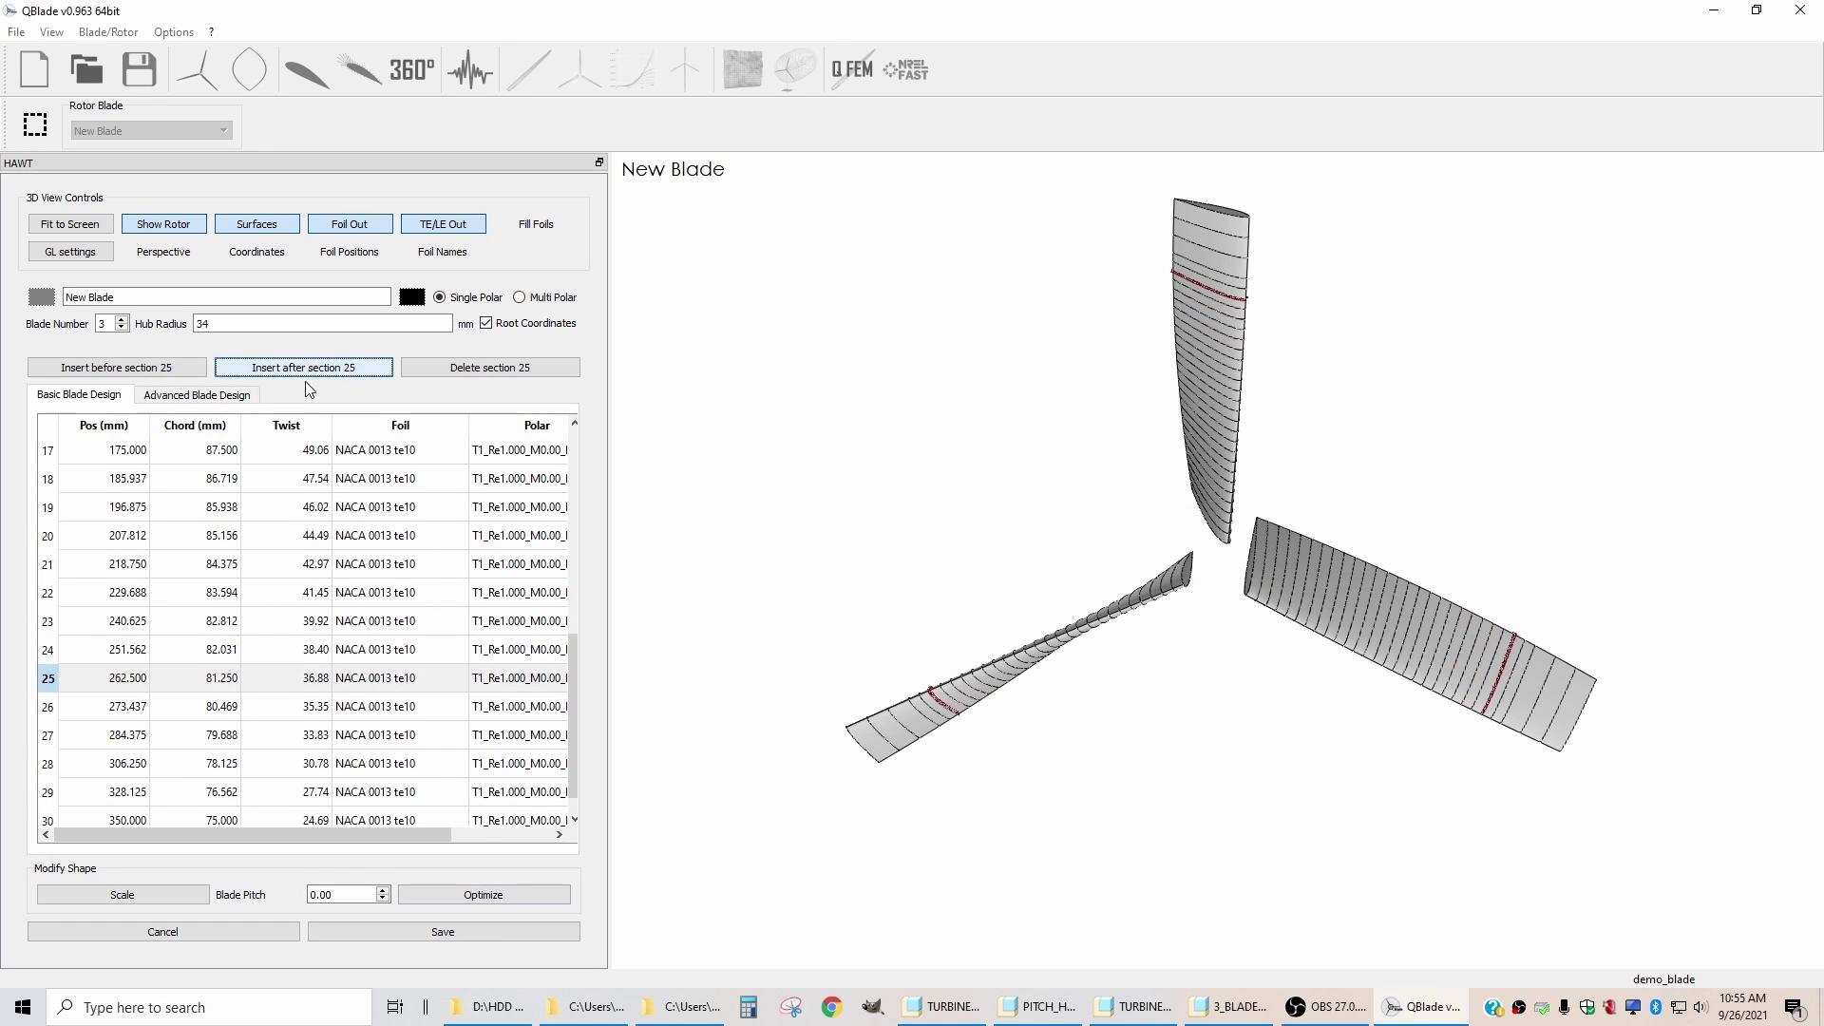
Subdivide the remaining tip portion by inserting sections at 295.312, 317.187 and 339.062 mm
{"action": "double_click", "coordinate": [127, 726]}
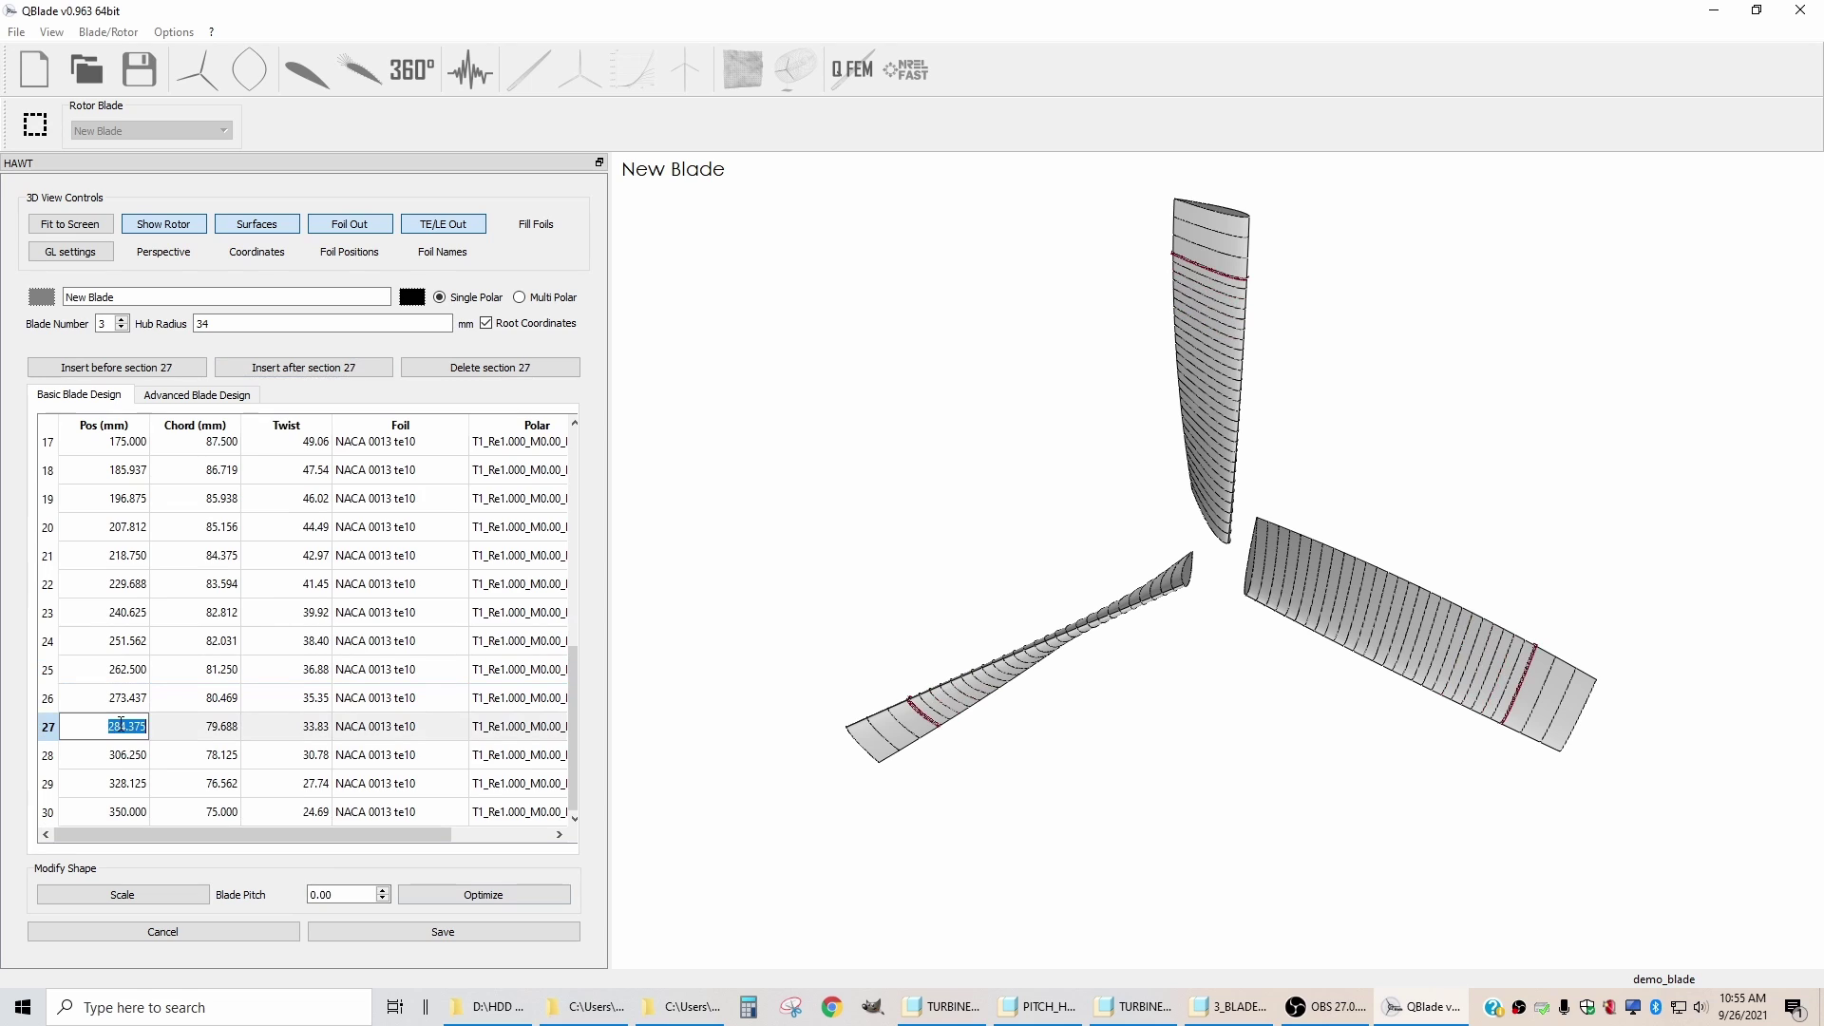
{"action": "left_click", "coordinate": [306, 369]}
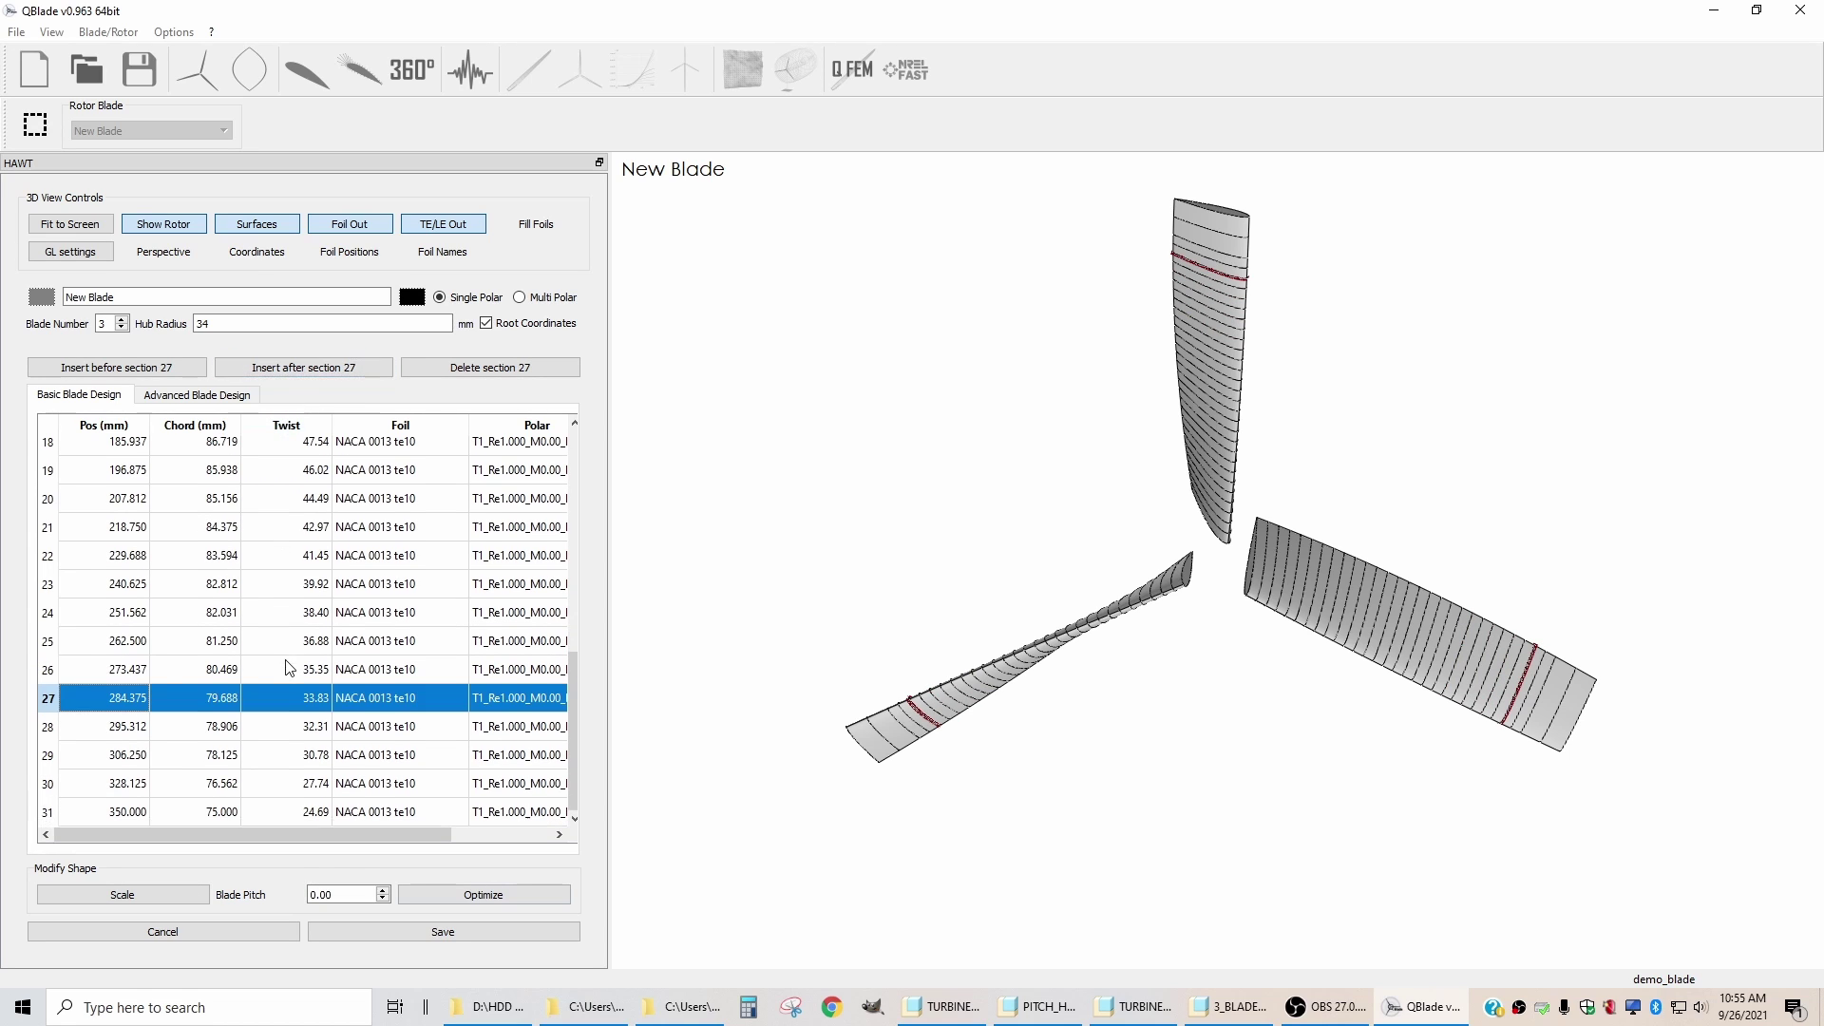
{"action": "double_click", "coordinate": [121, 754]}
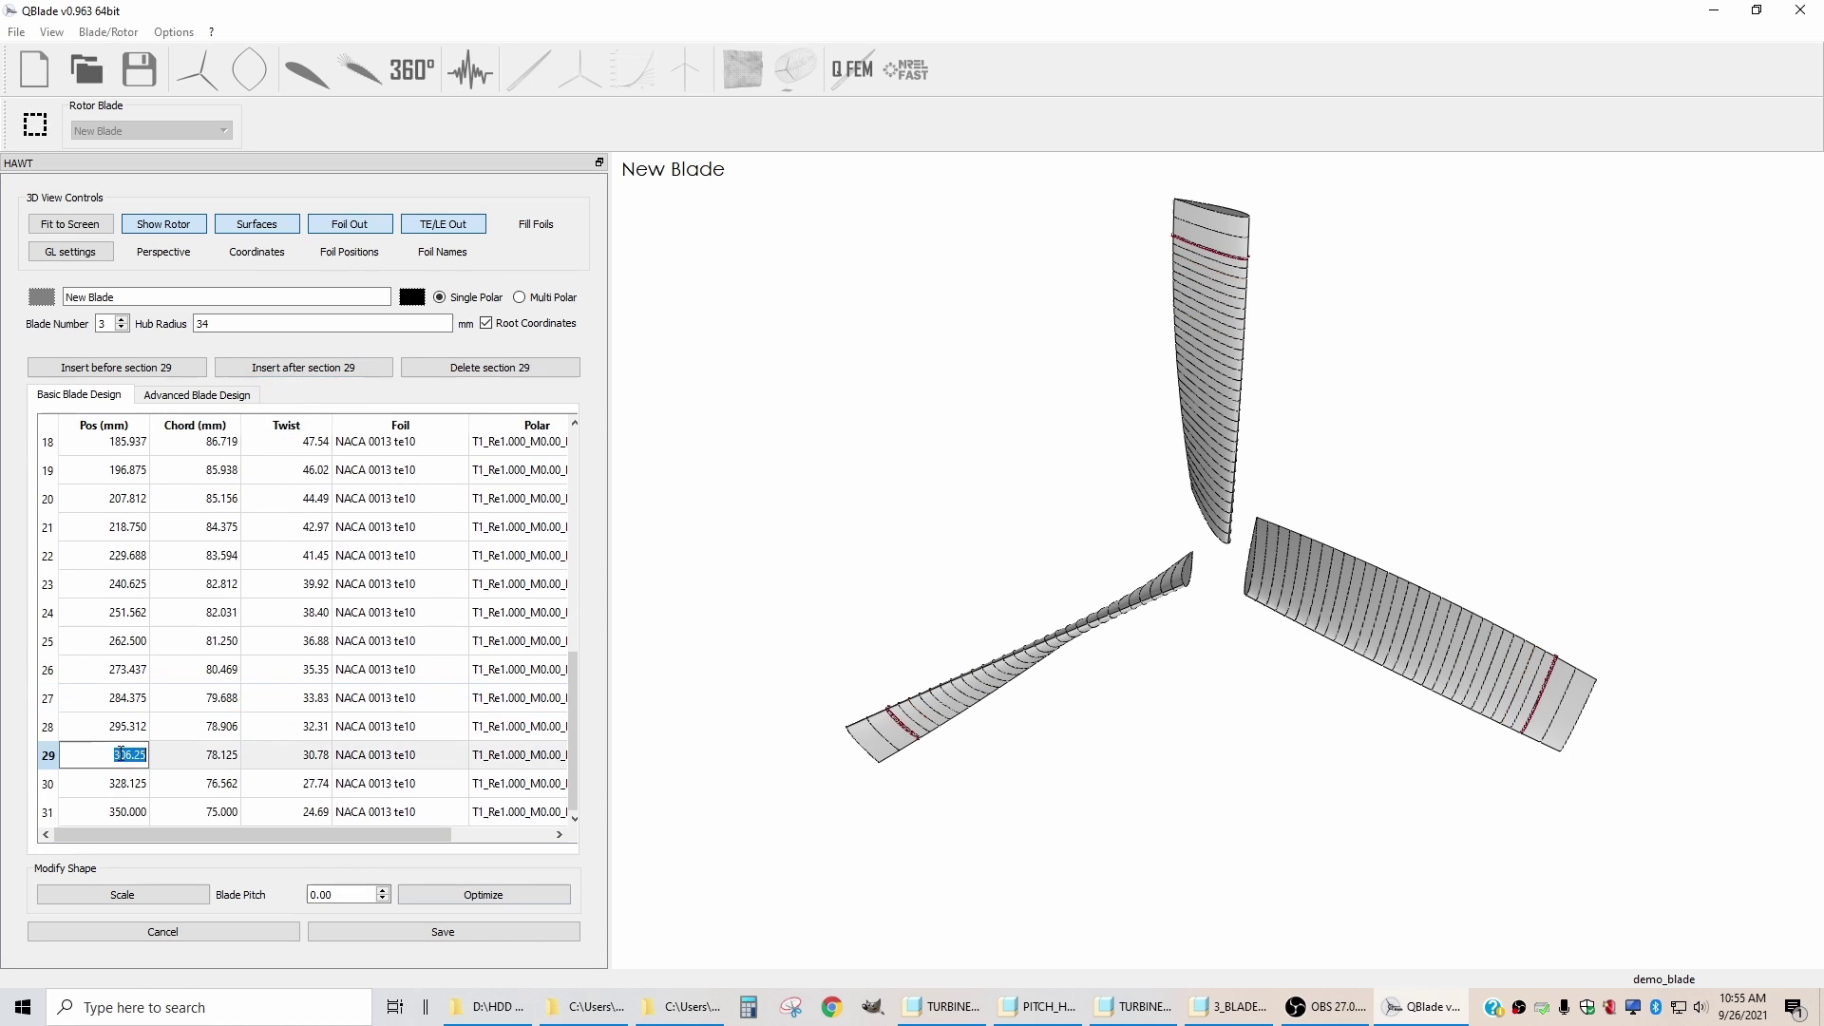
{"action": "left_click", "coordinate": [334, 372]}
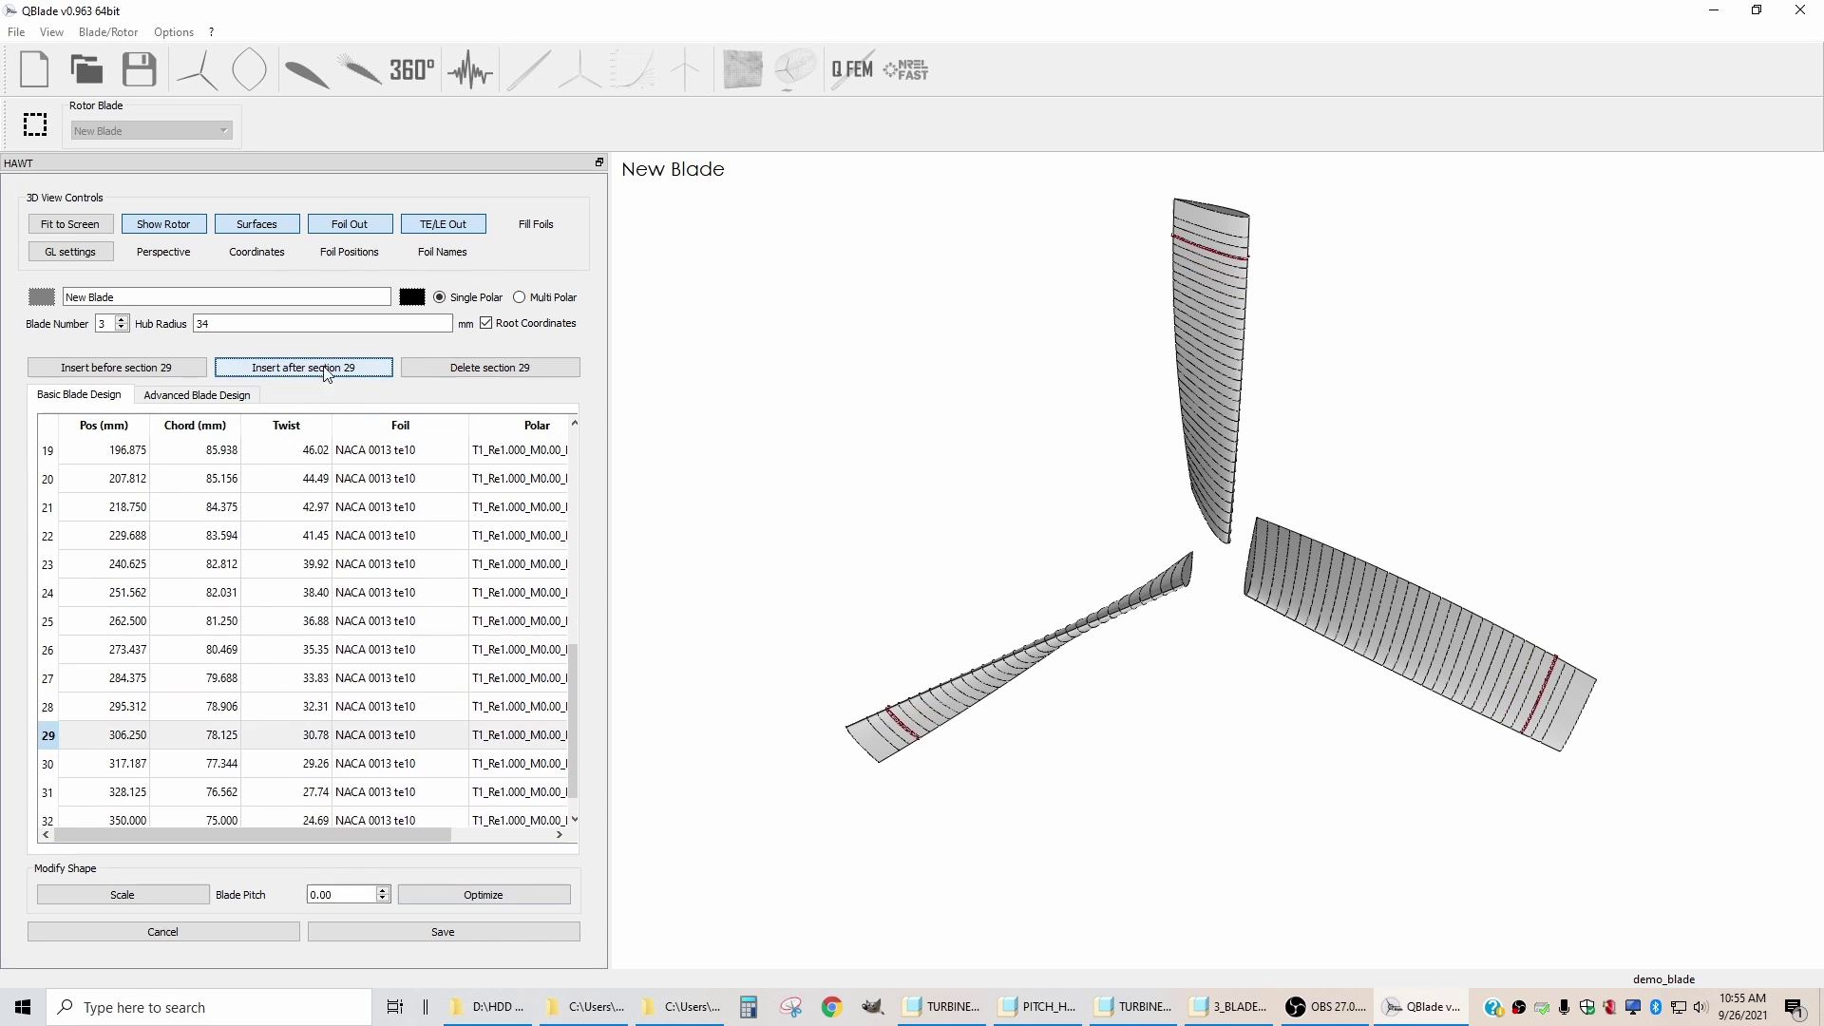
{"action": "double_click", "coordinate": [118, 788]}
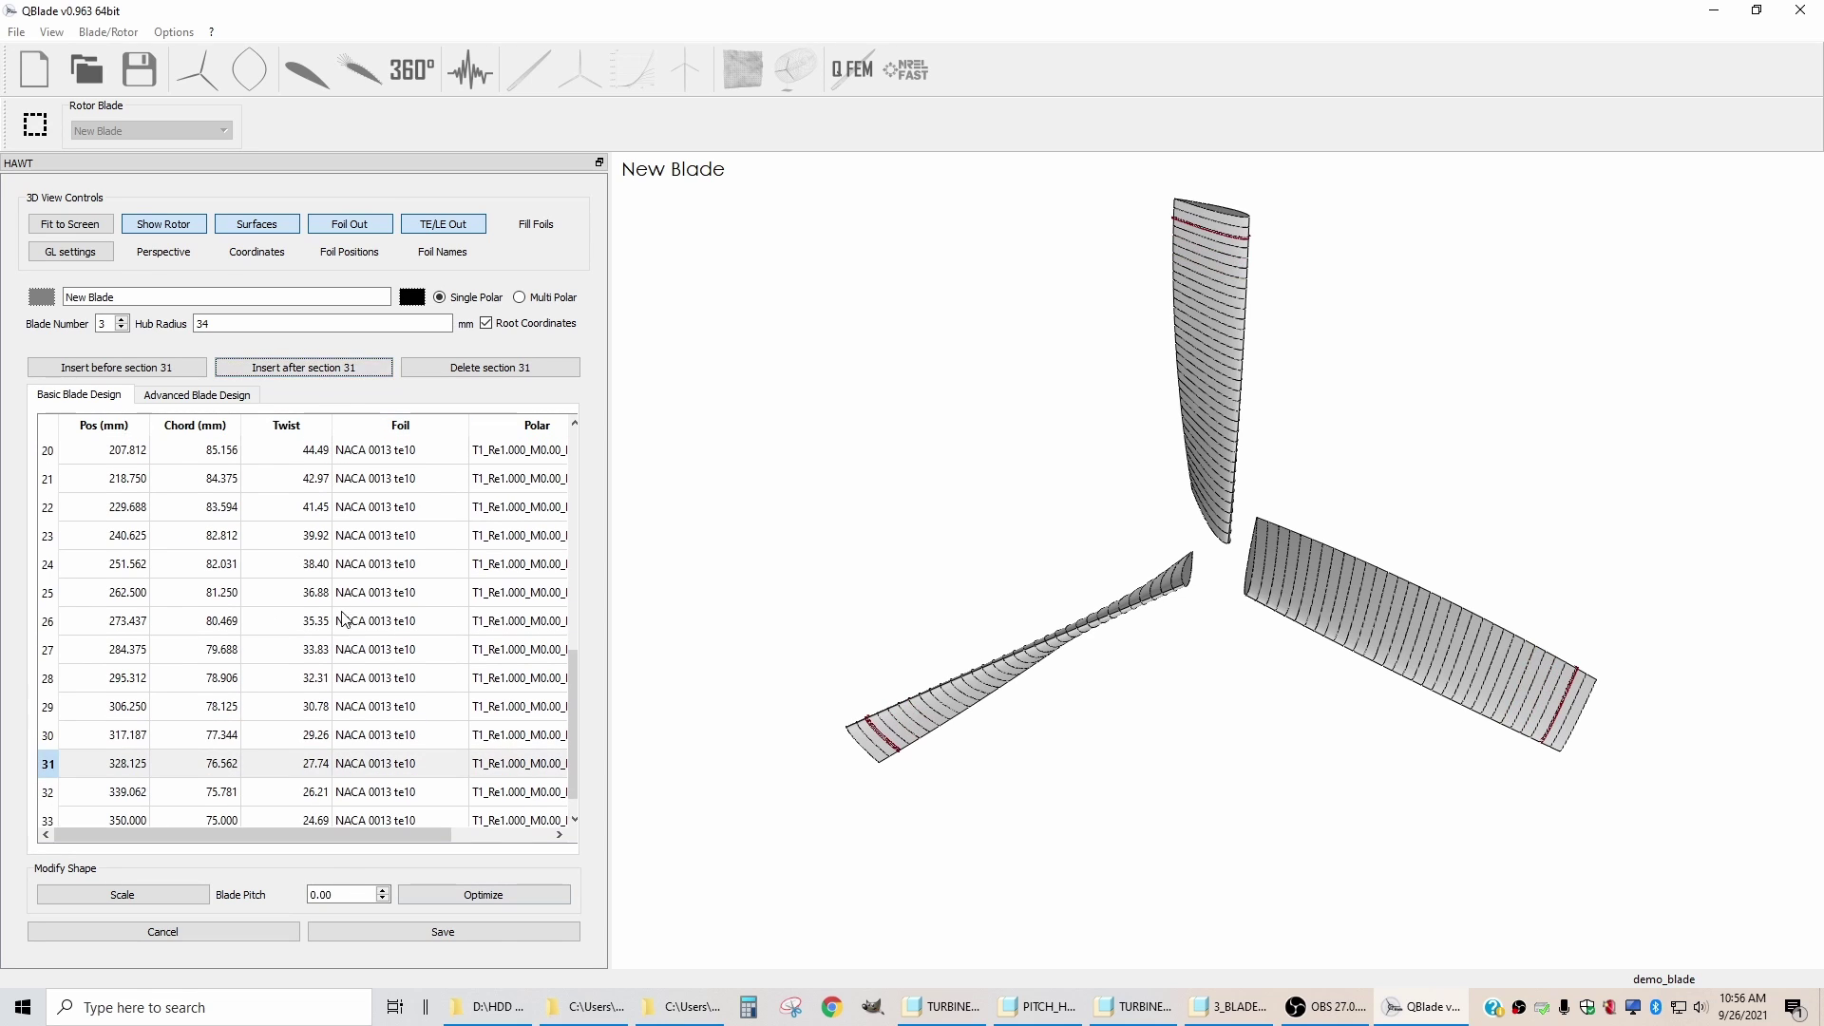
{"action": "left_click", "coordinate": [252, 764]}
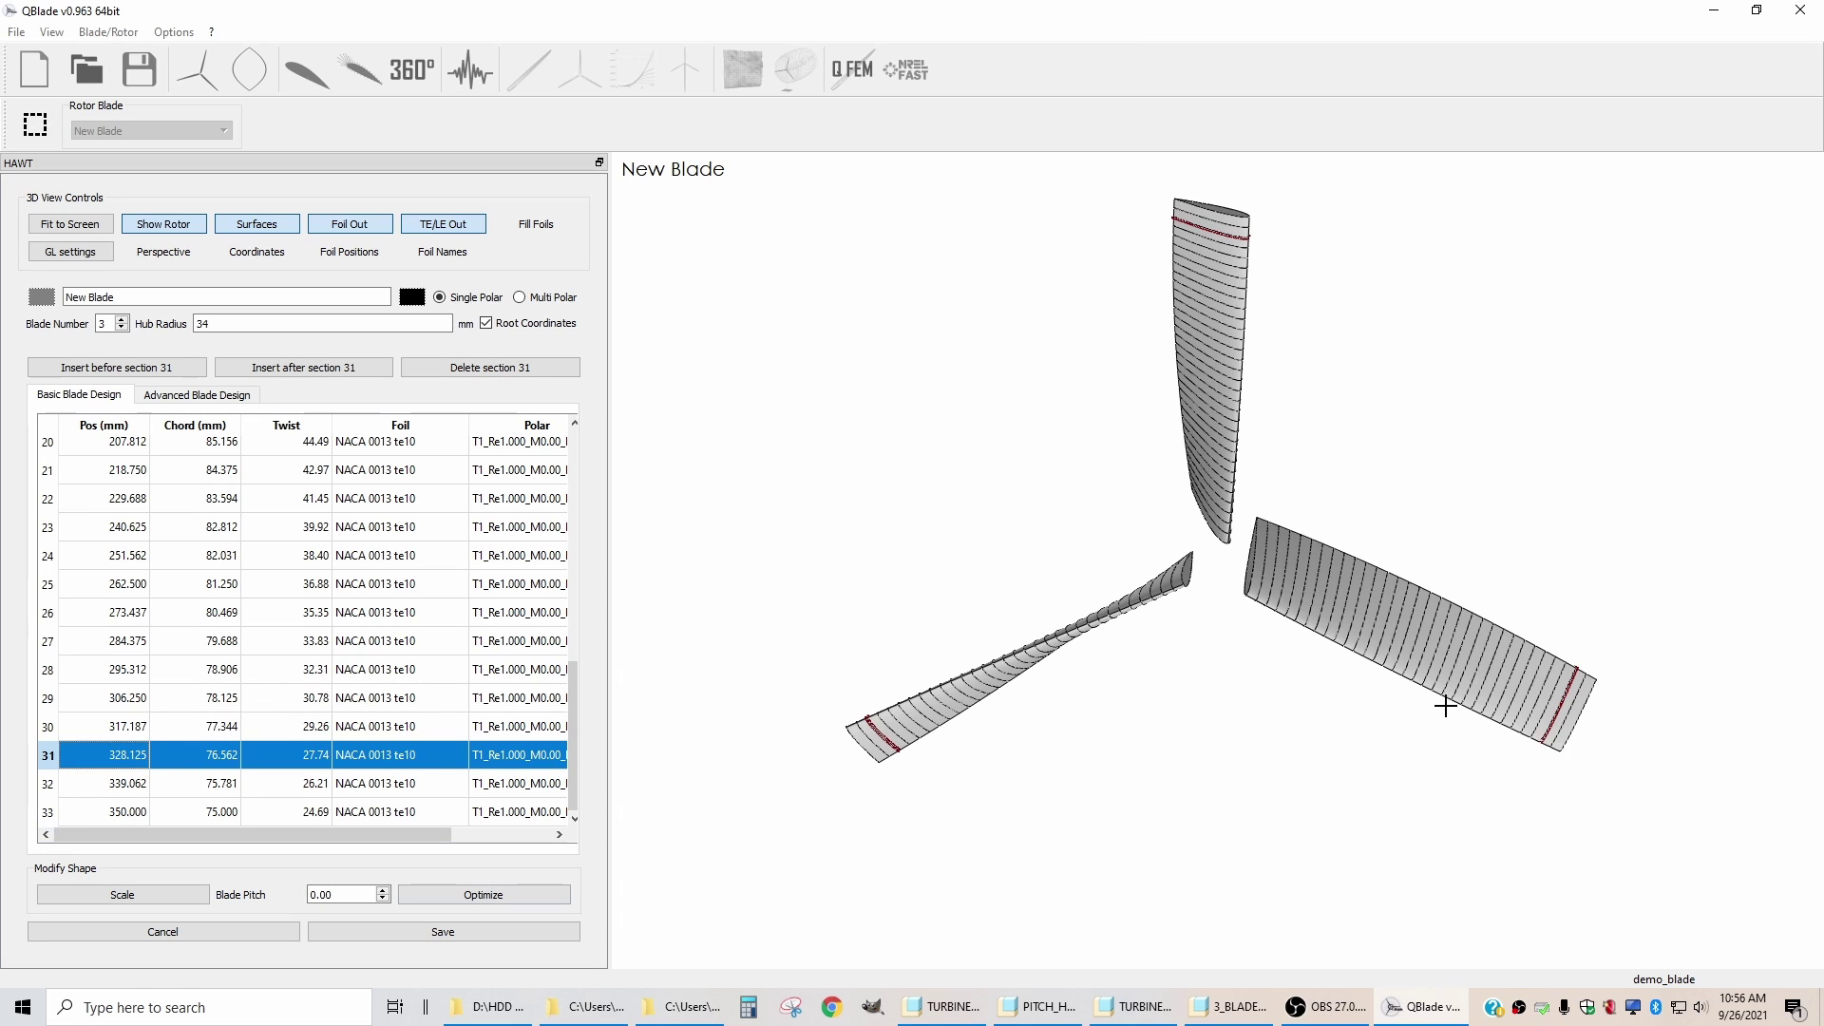
{"action": "left_click", "coordinate": [1228, 532]}
{"action": "left_click_drag", "start_coordinate": [1228, 531], "coordinate": [948, 663]}
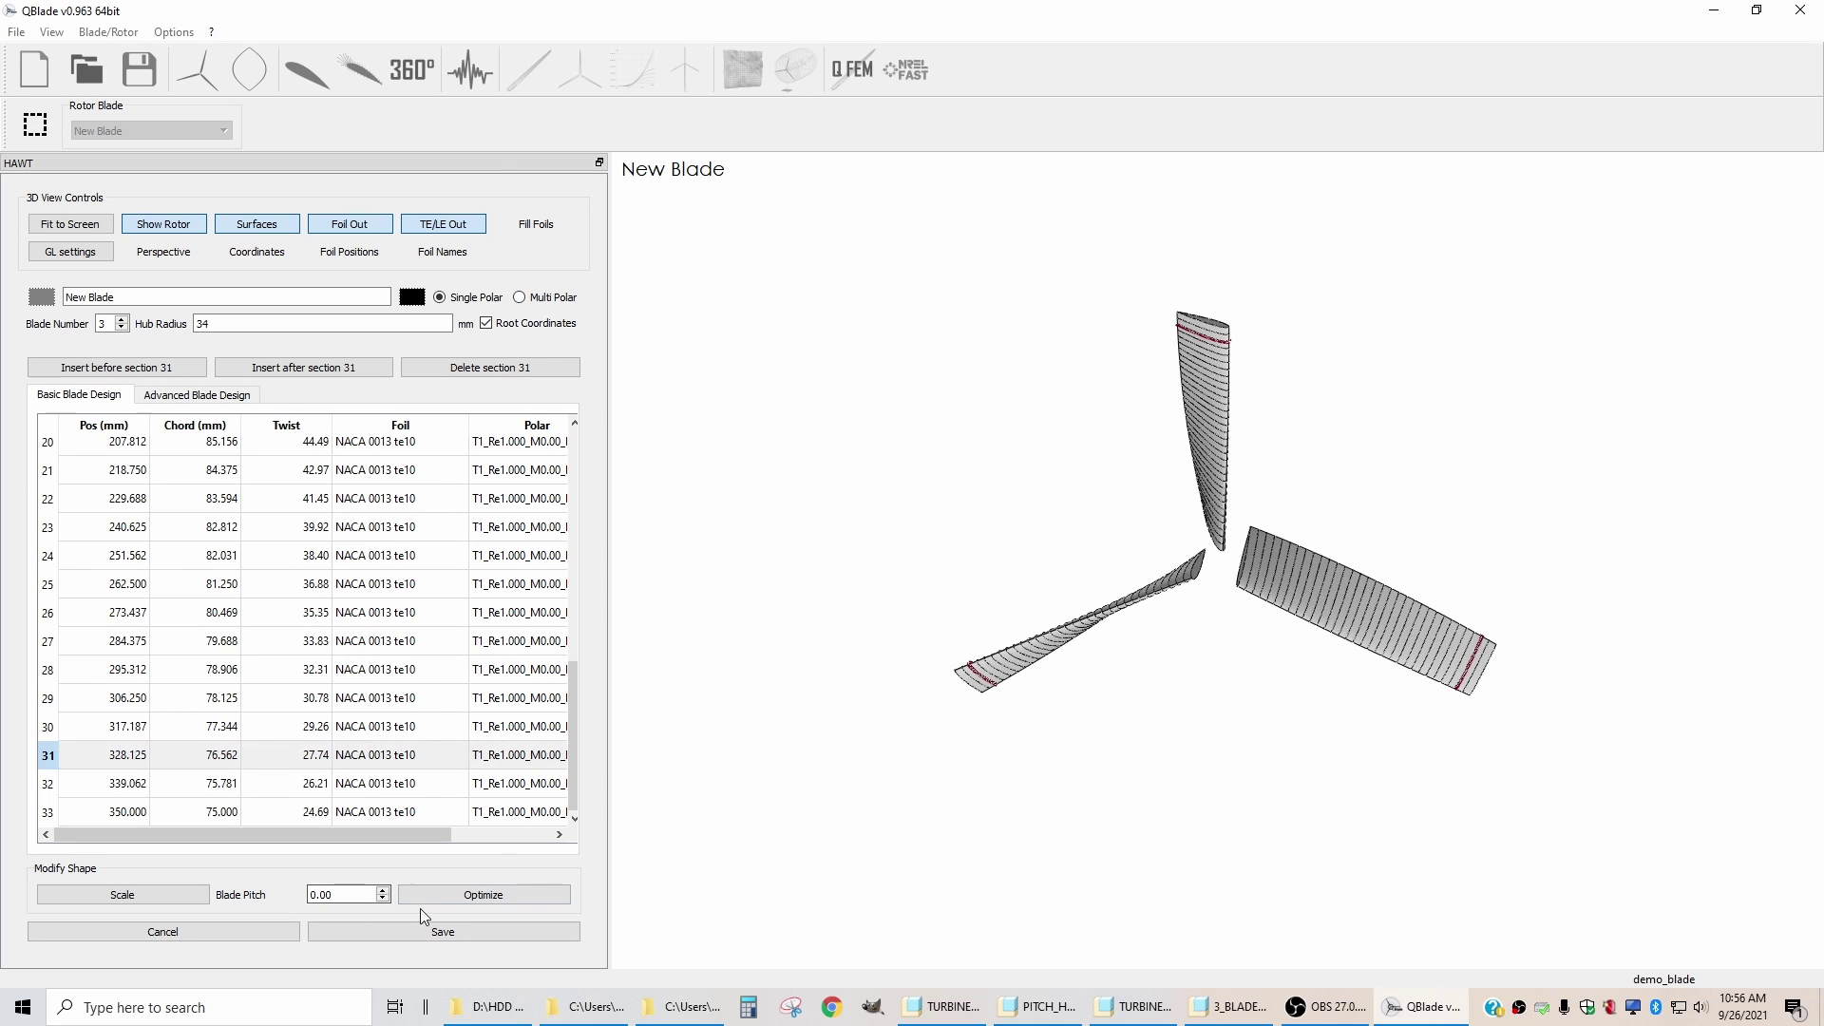
Optimize the twist of sections 1 to 33 for lift/drag at tip speed ratio 1 and inspect the rotor
{"action": "left_click", "coordinate": [466, 896]}
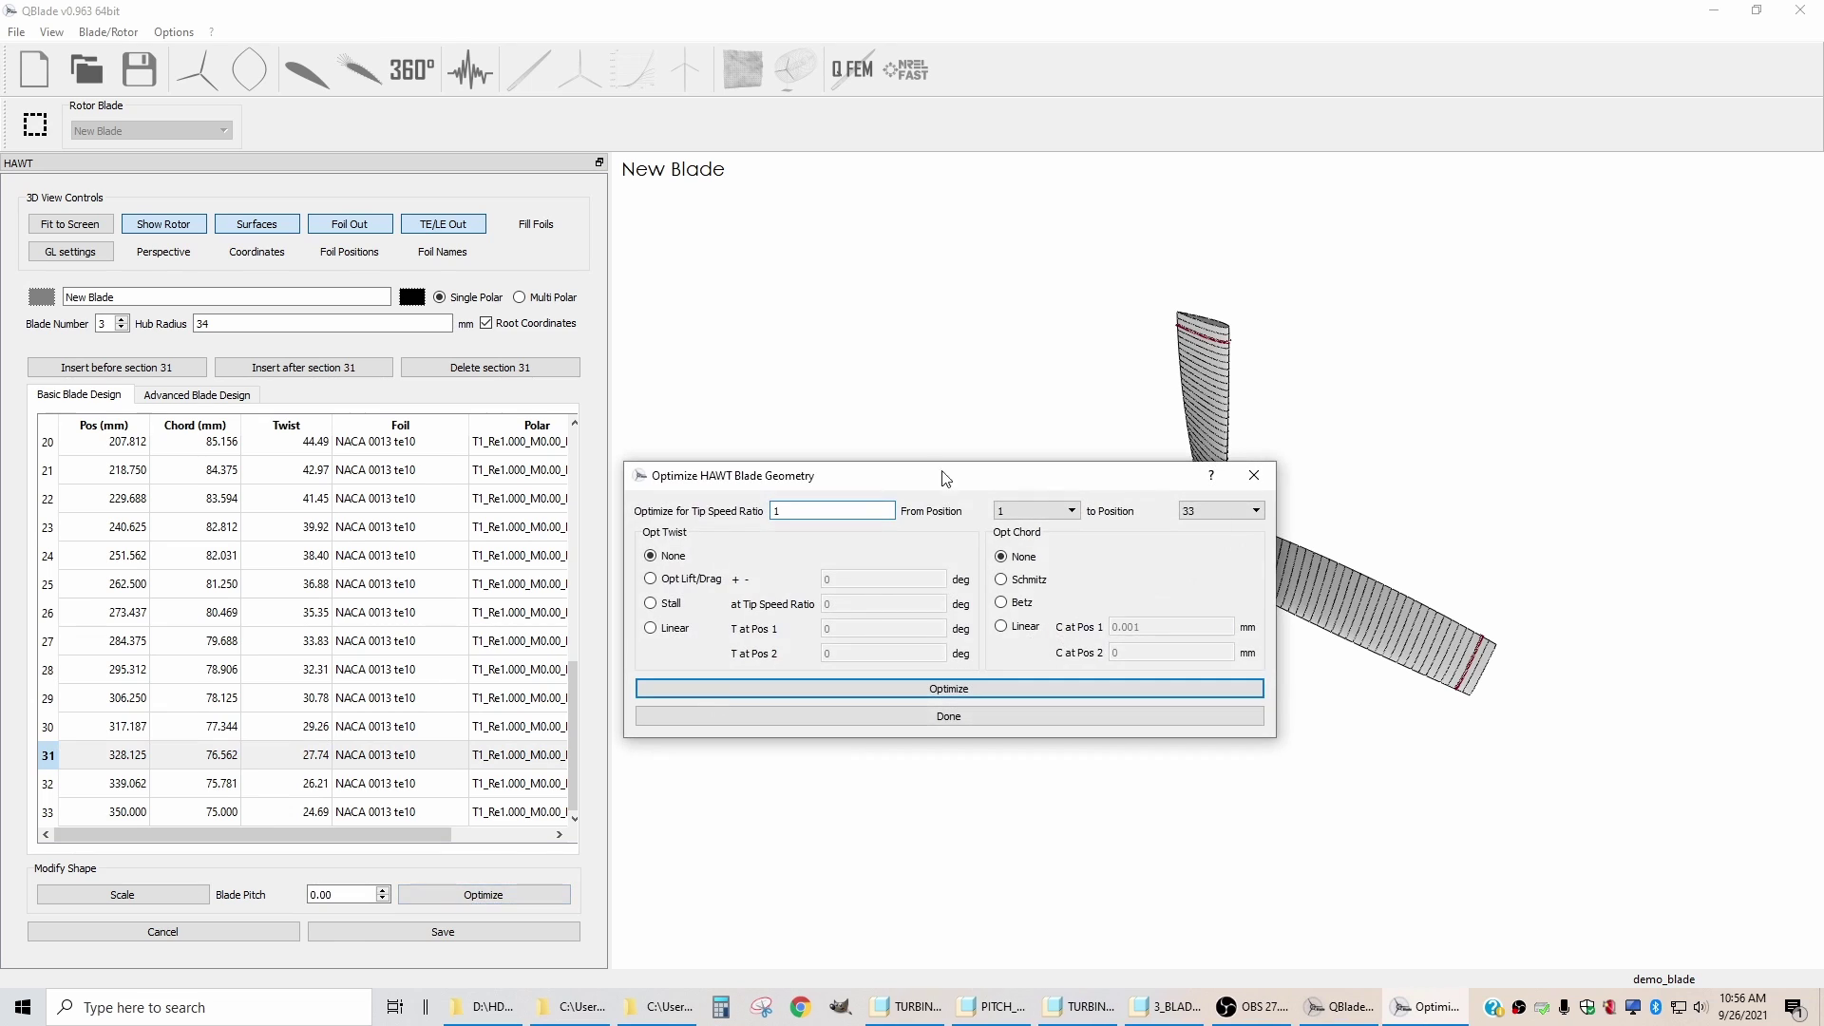
{"action": "left_click", "coordinate": [659, 581]}
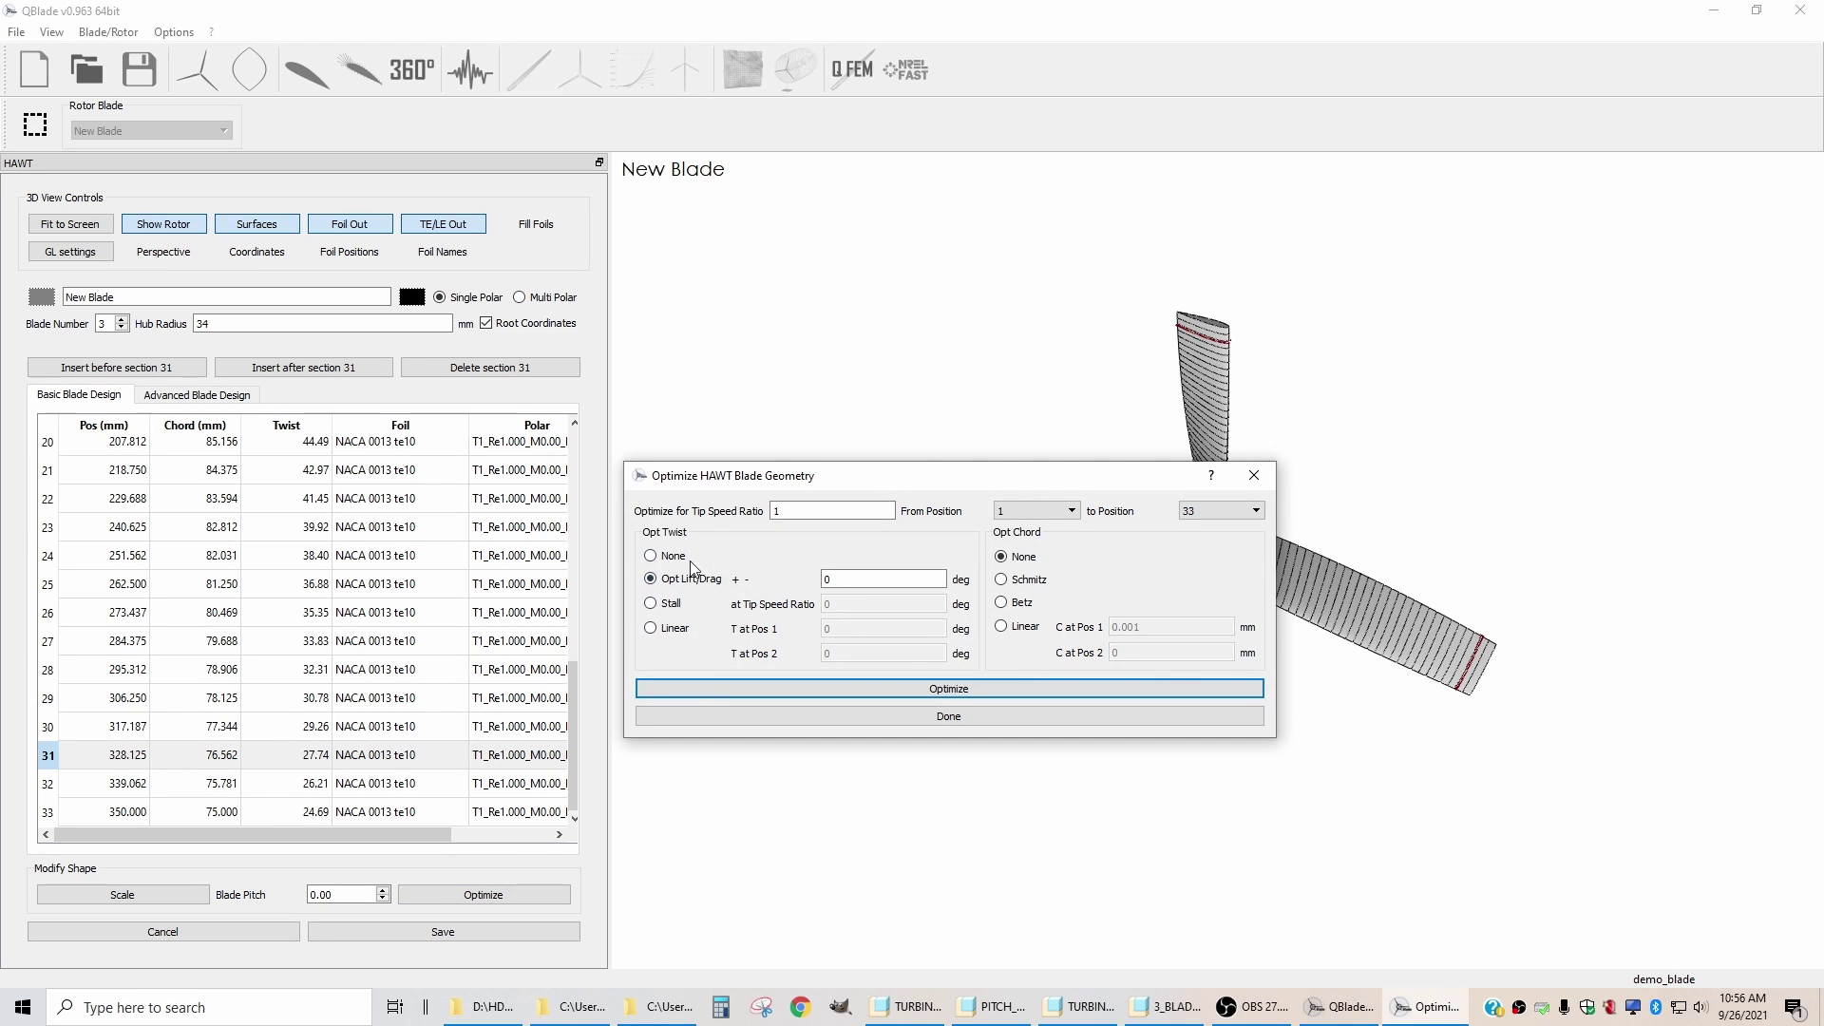
{"action": "left_click", "coordinate": [949, 688]}
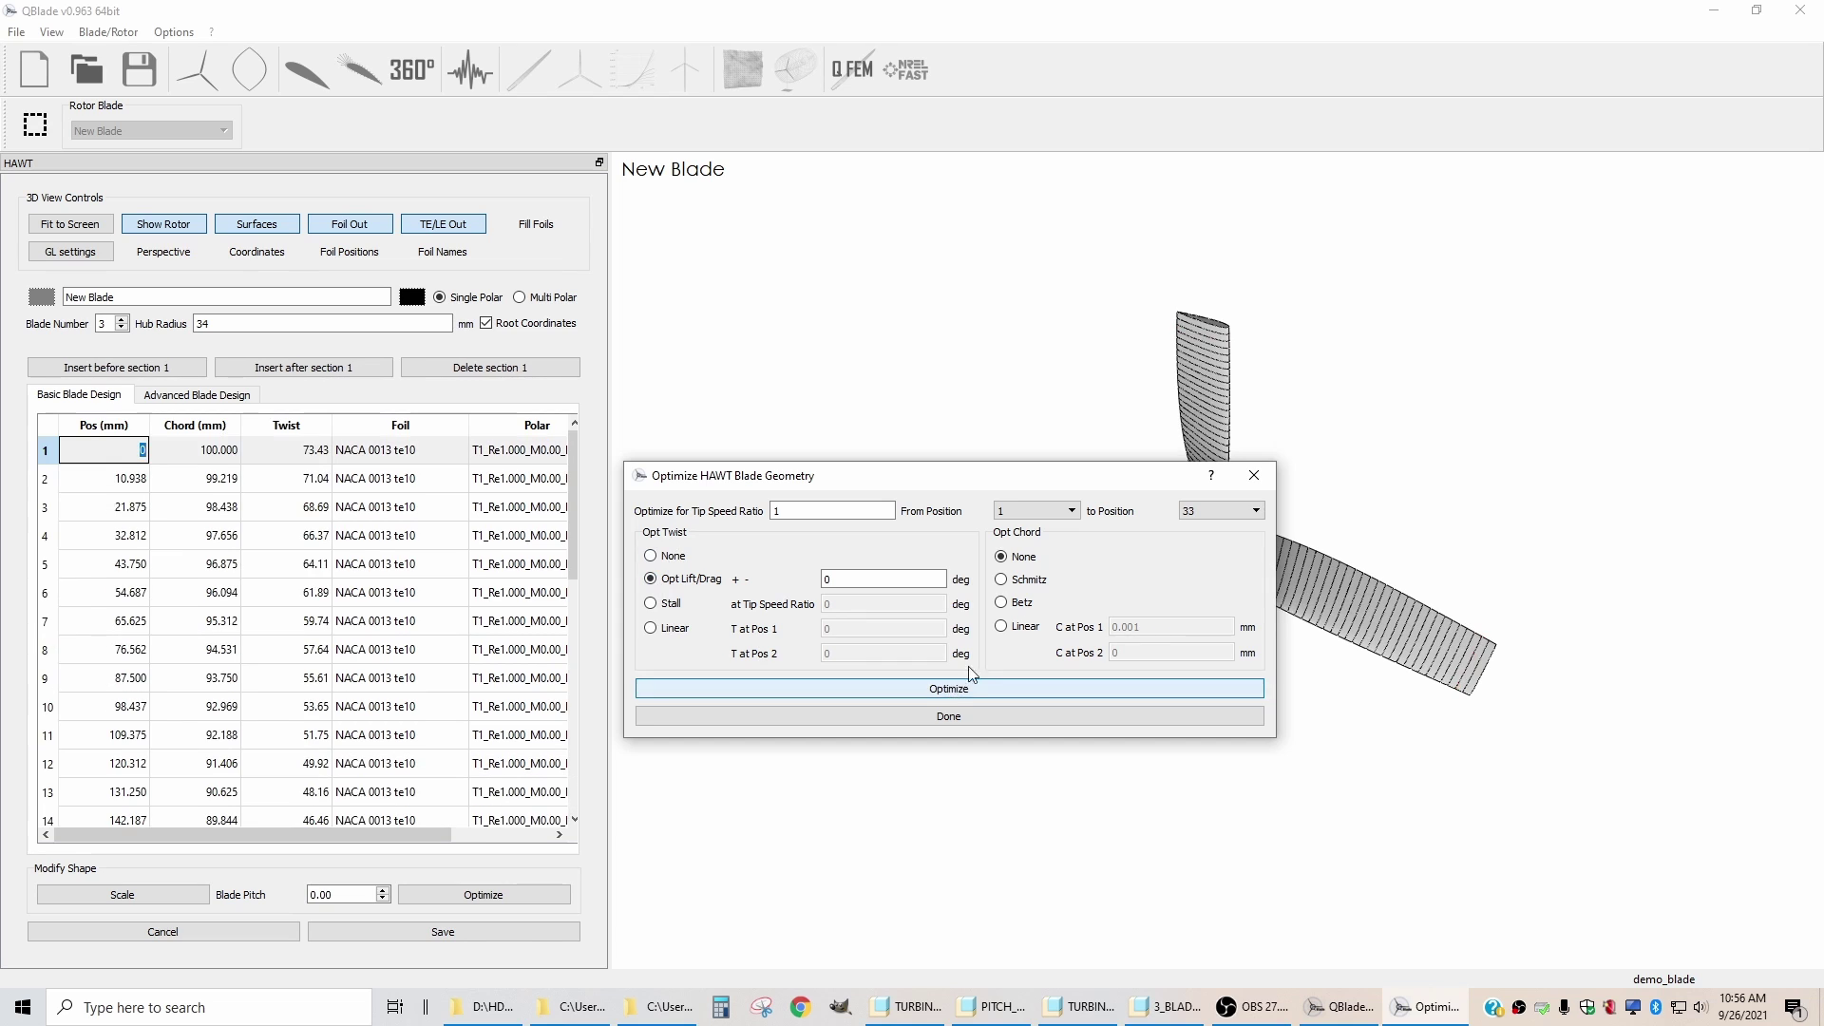
{"action": "left_click_drag", "start_coordinate": [1094, 487], "coordinate": [655, 513]}
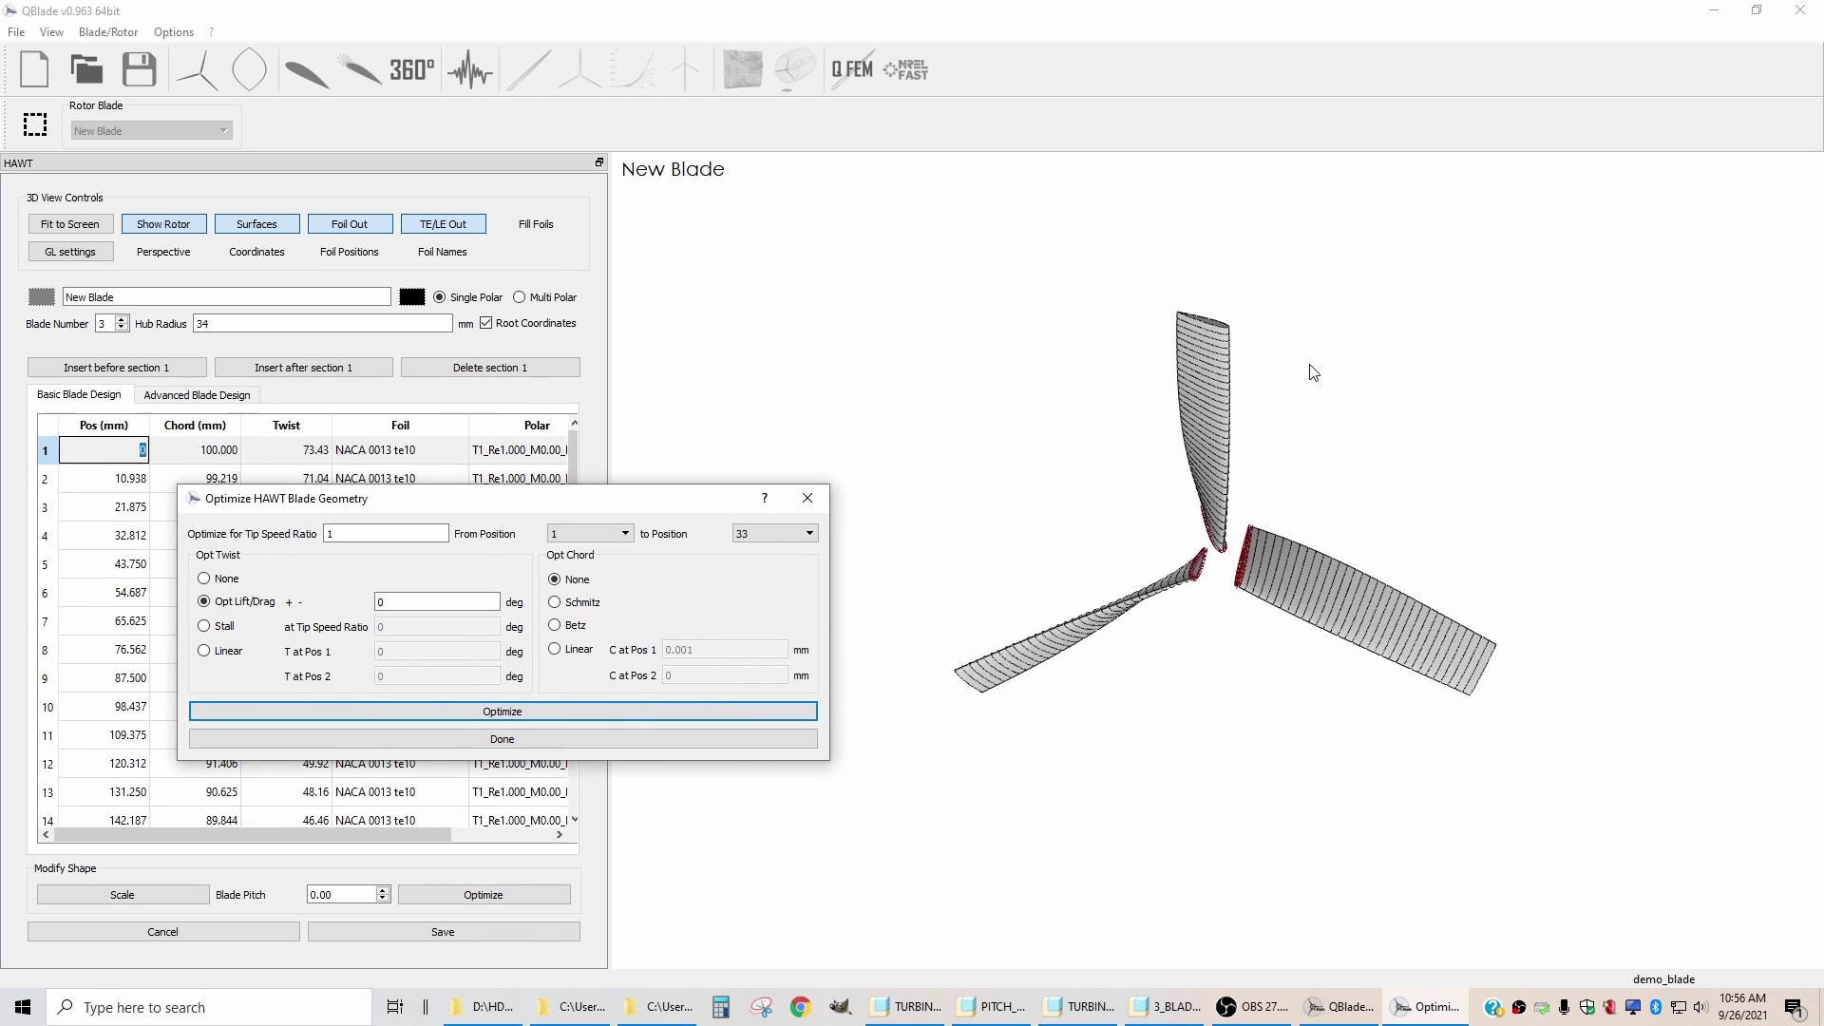
{"action": "left_click", "coordinate": [531, 739]}
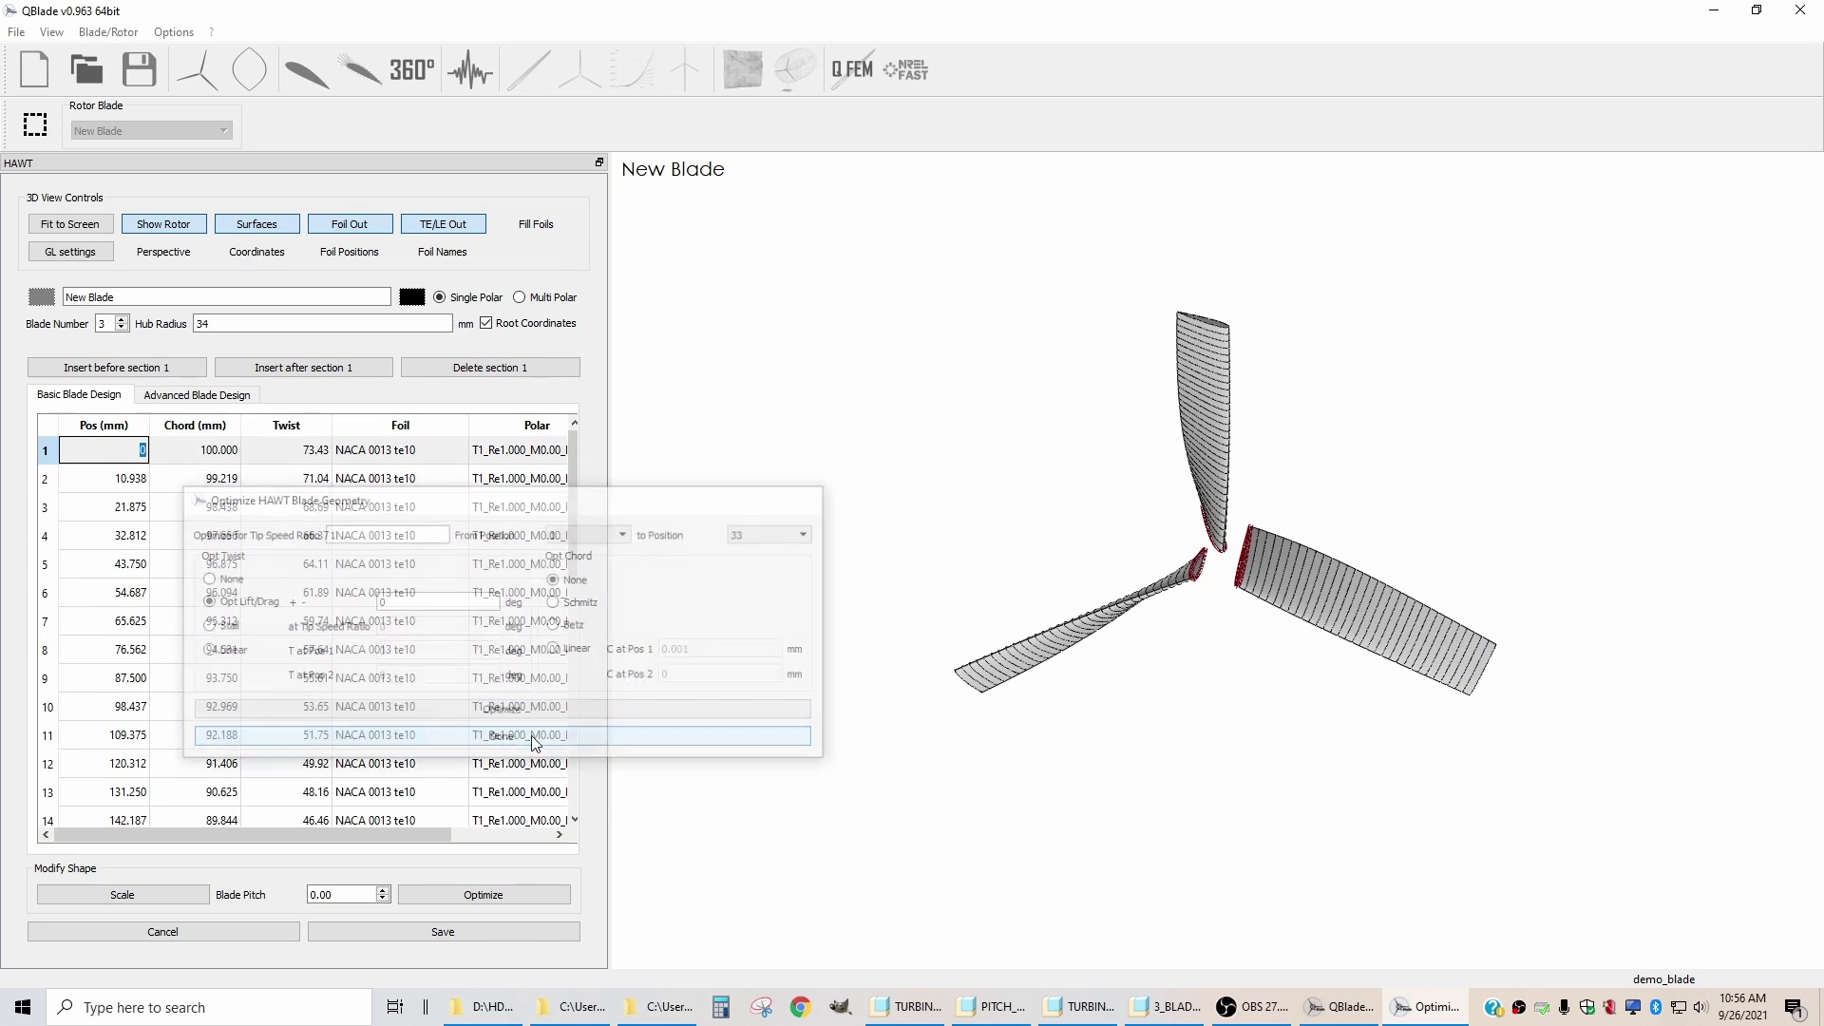
{"action": "scroll", "coordinate": [1269, 346], "scroll_direction": "up", "scroll_amount": 2}
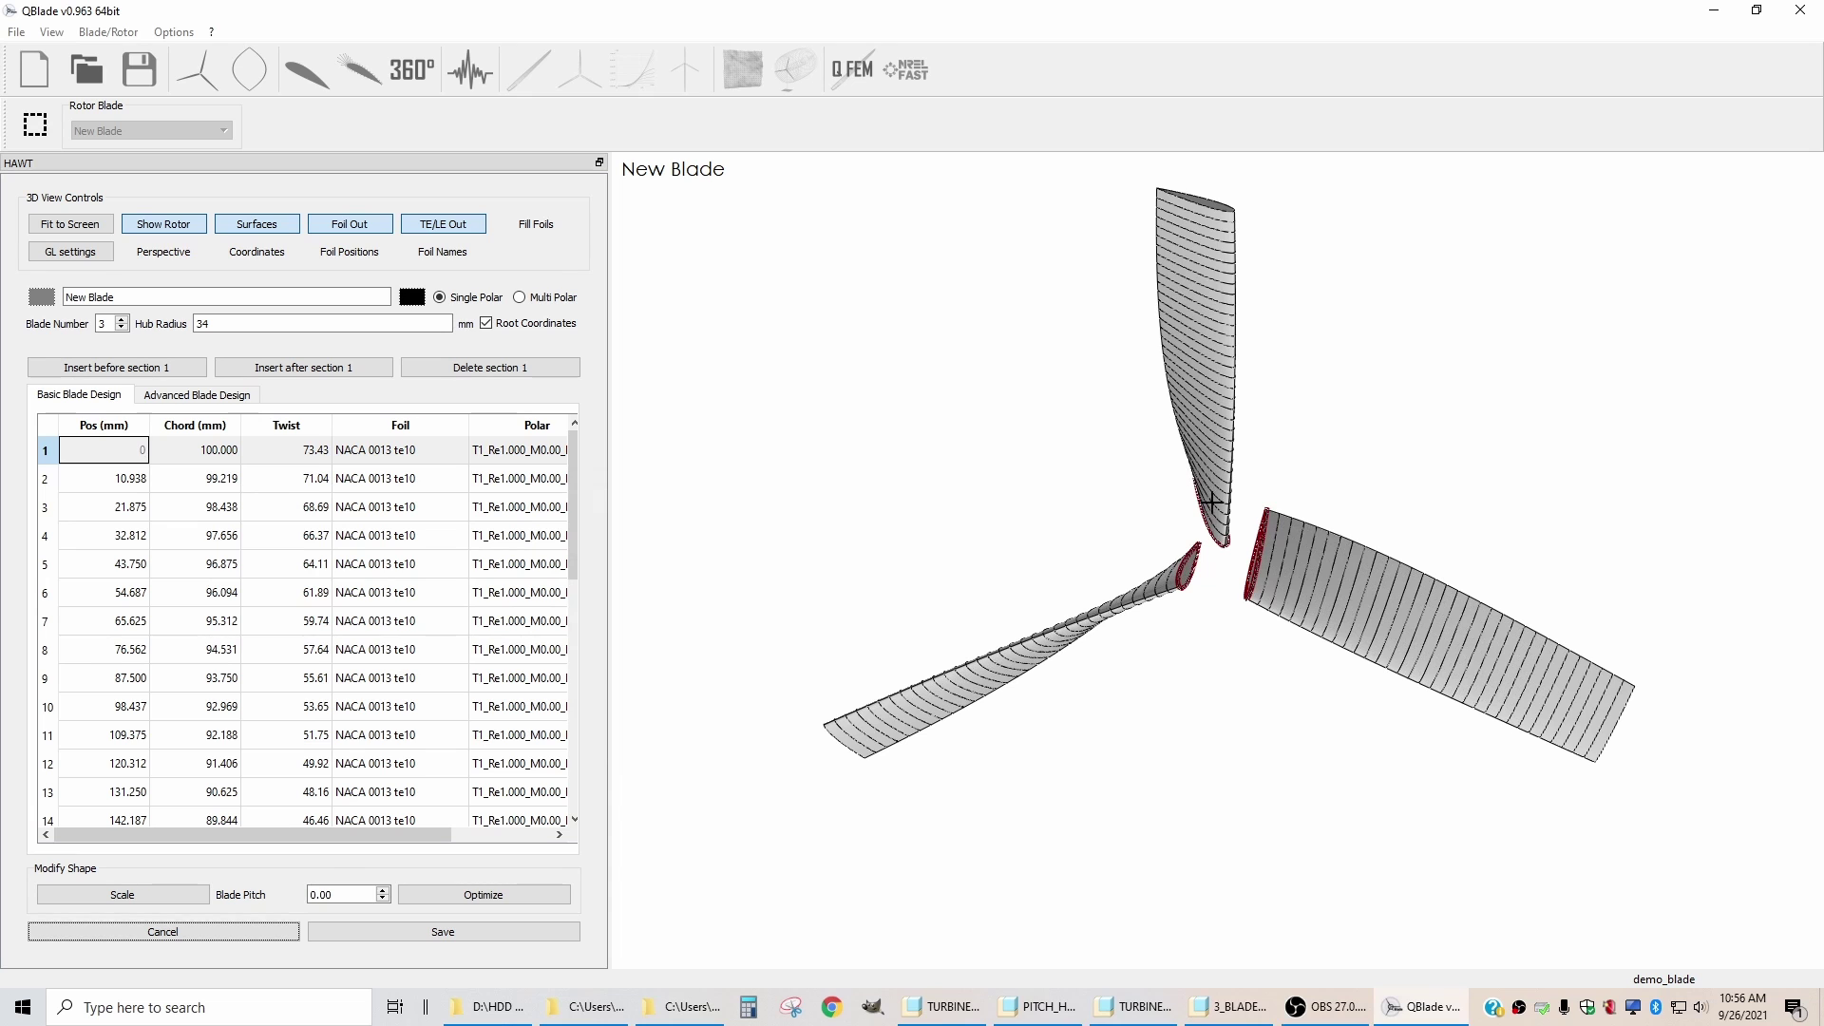
{"action": "left_click_drag", "start_coordinate": [1201, 486], "coordinate": [1355, 602]}
{"action": "left_click_drag", "start_coordinate": [1189, 545], "coordinate": [1216, 494]}
Choose the Betz chord optimization for sections 1 to 33 at tip speed ratio 1
{"action": "left_click", "coordinate": [483, 894]}
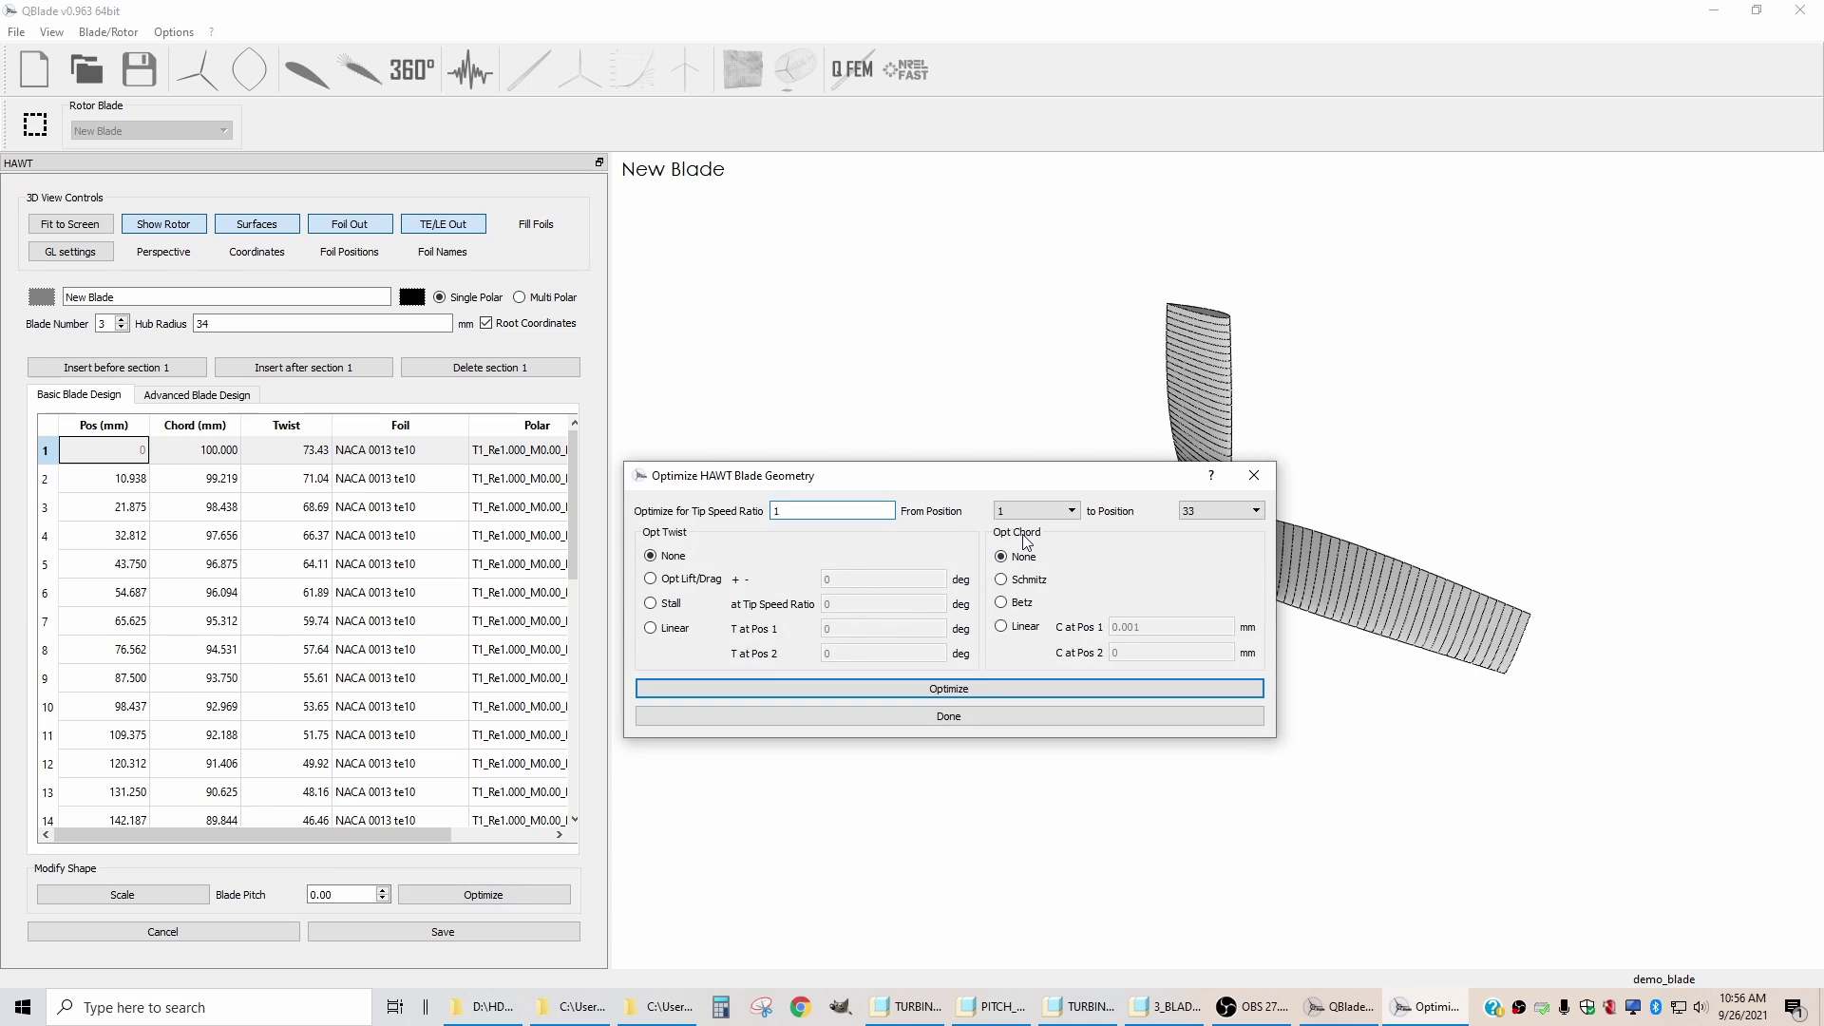
{"action": "left_click_drag", "start_coordinate": [1102, 475], "coordinate": [698, 473]}
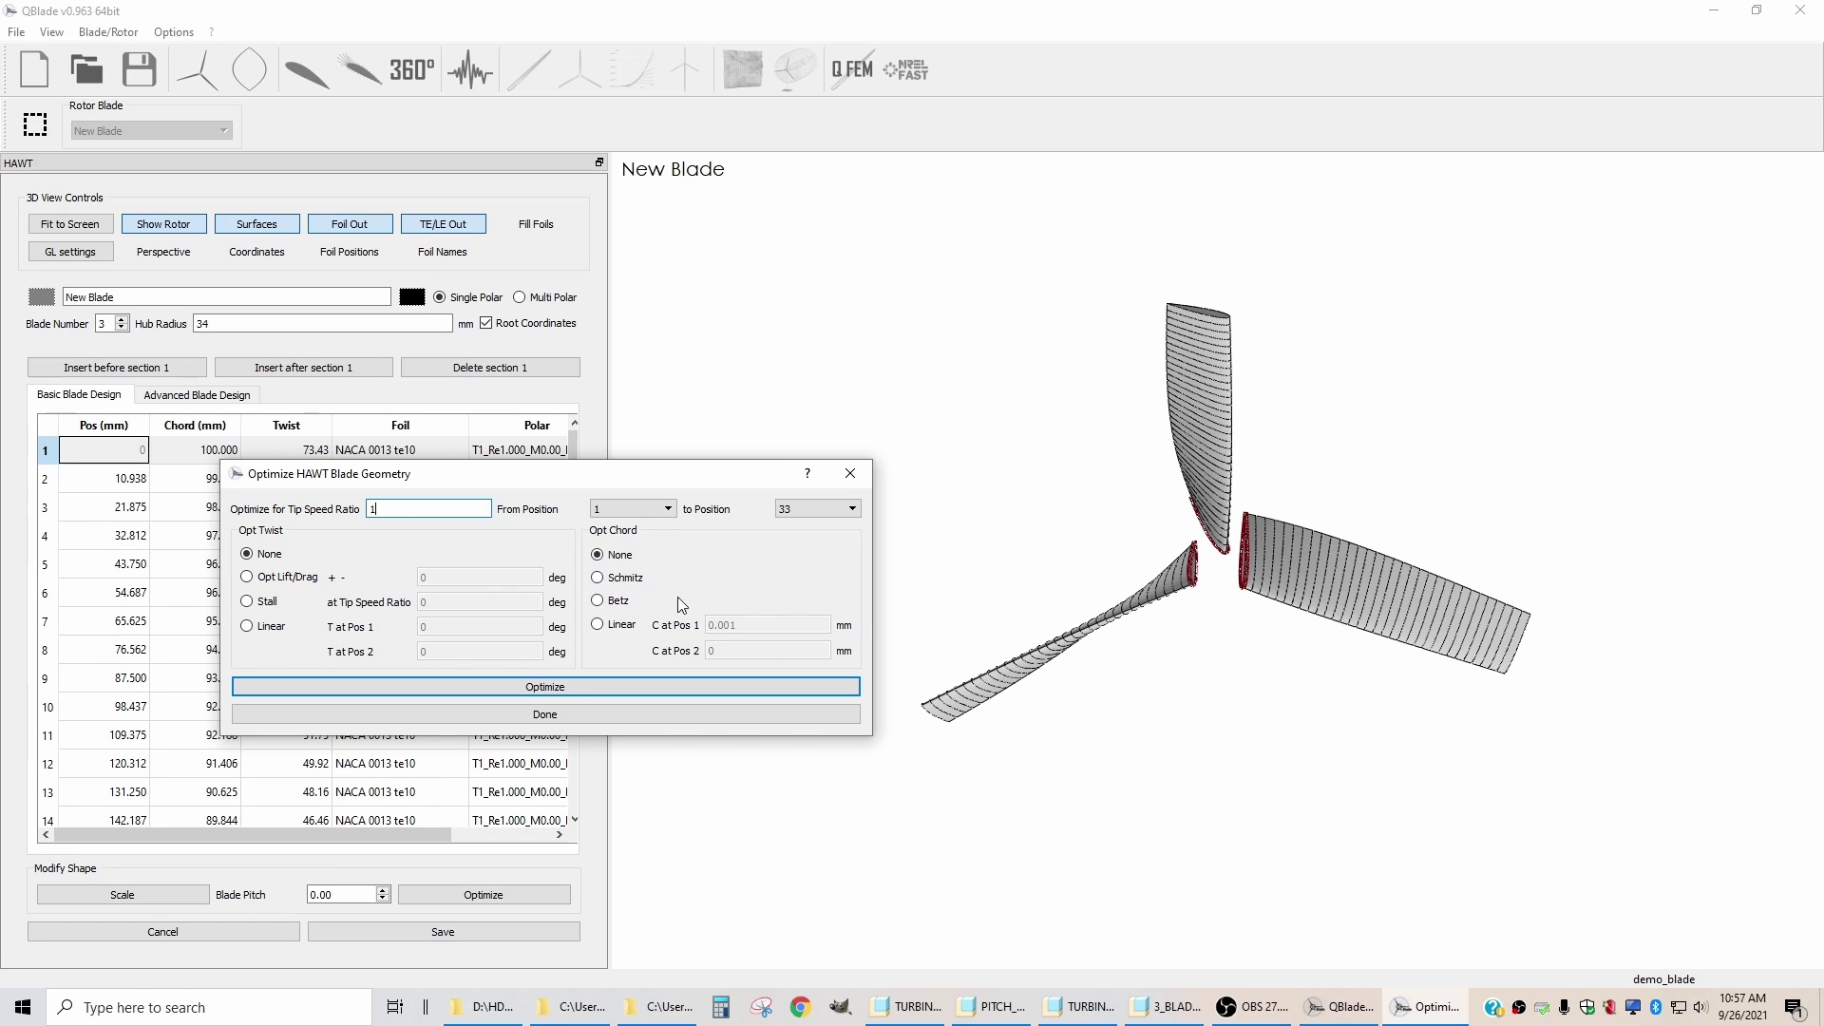
{"action": "left_click", "coordinate": [599, 608]}
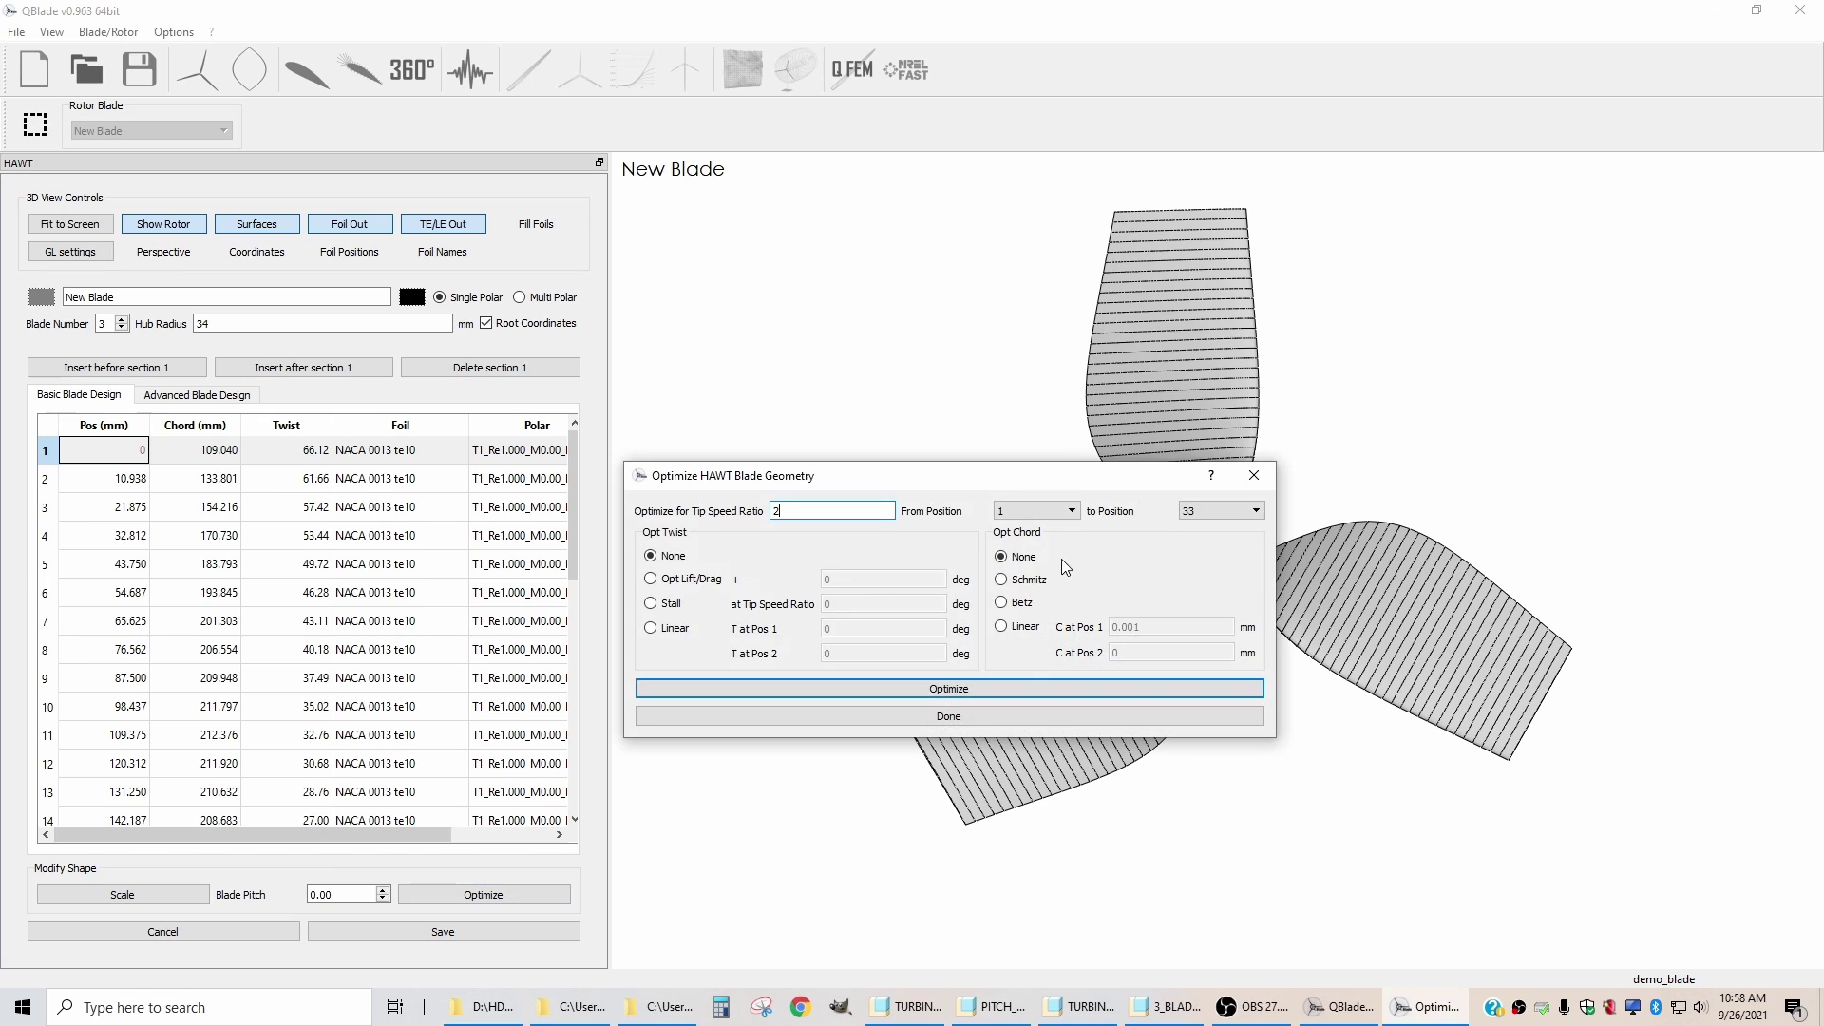
Optimize the chord of sections 1 to 33 with Schmitz at tip speed ratio 1, and again at 2
{"action": "left_click_drag", "start_coordinate": [1136, 475], "coordinate": [762, 477]}
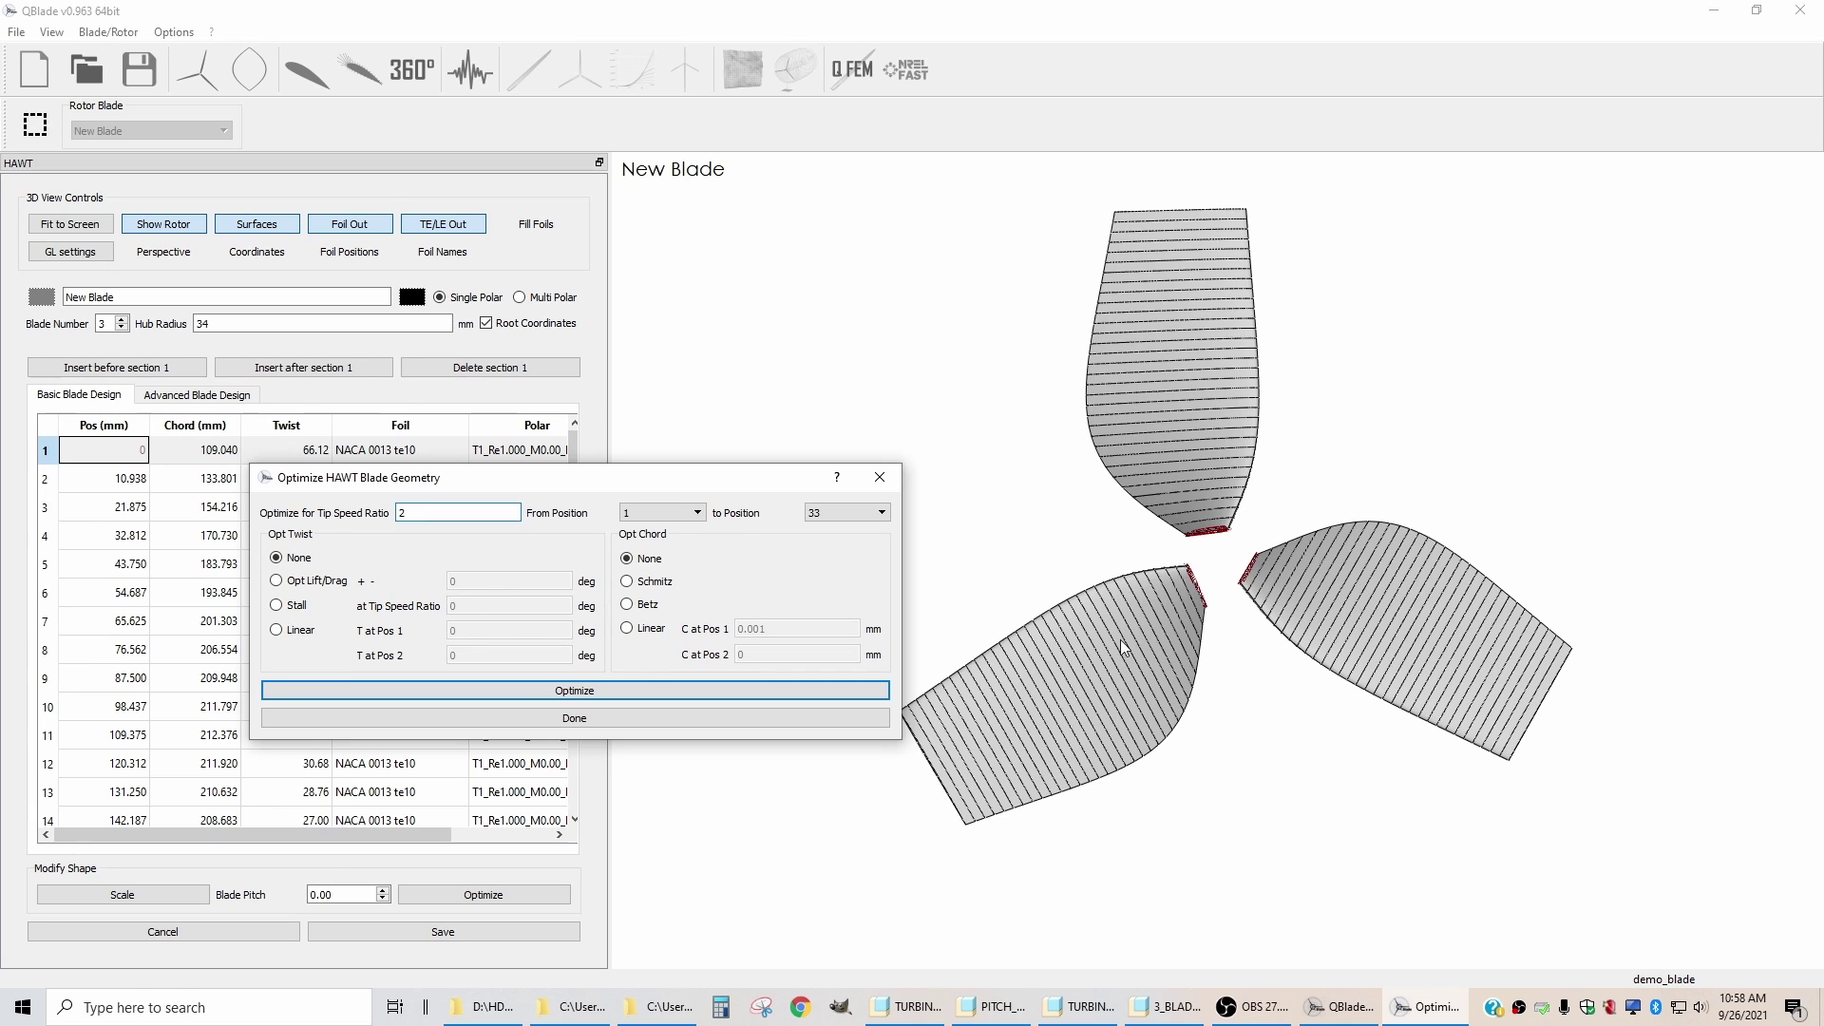
{"action": "double_click", "coordinate": [404, 517]}
{"action": "type", "text": "1"}
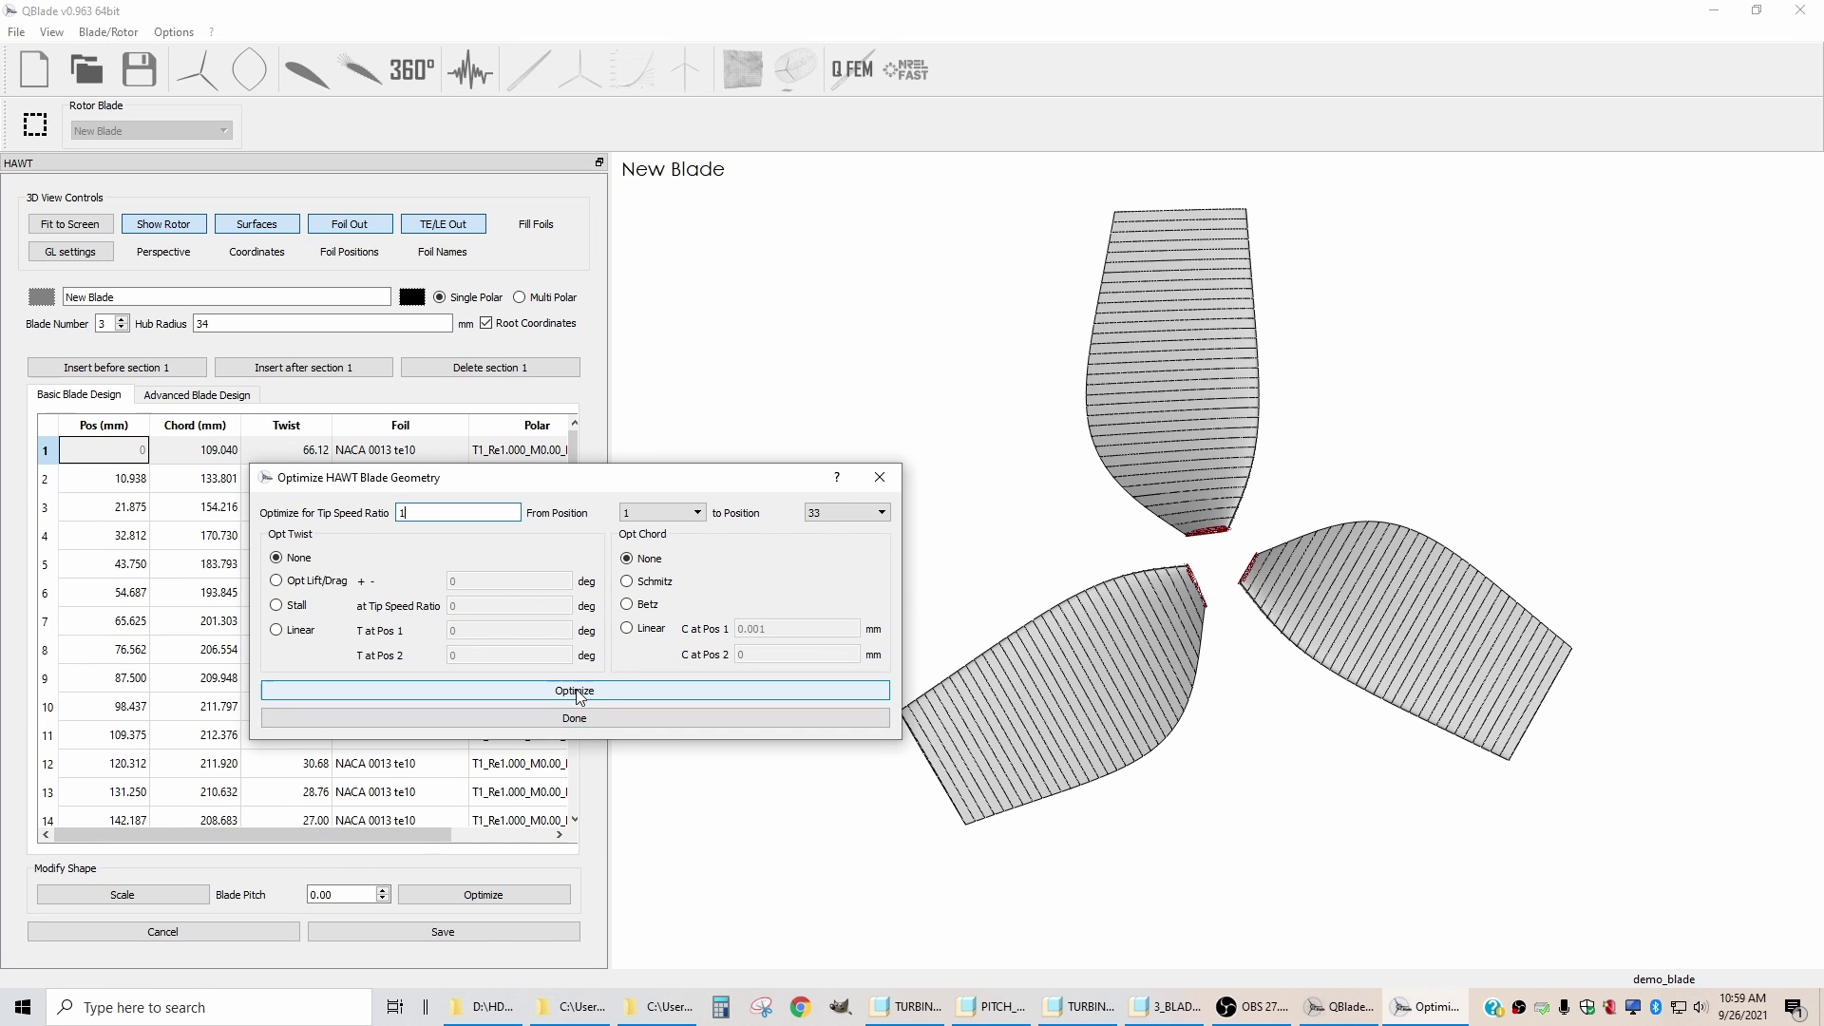
{"action": "left_click", "coordinate": [627, 581]}
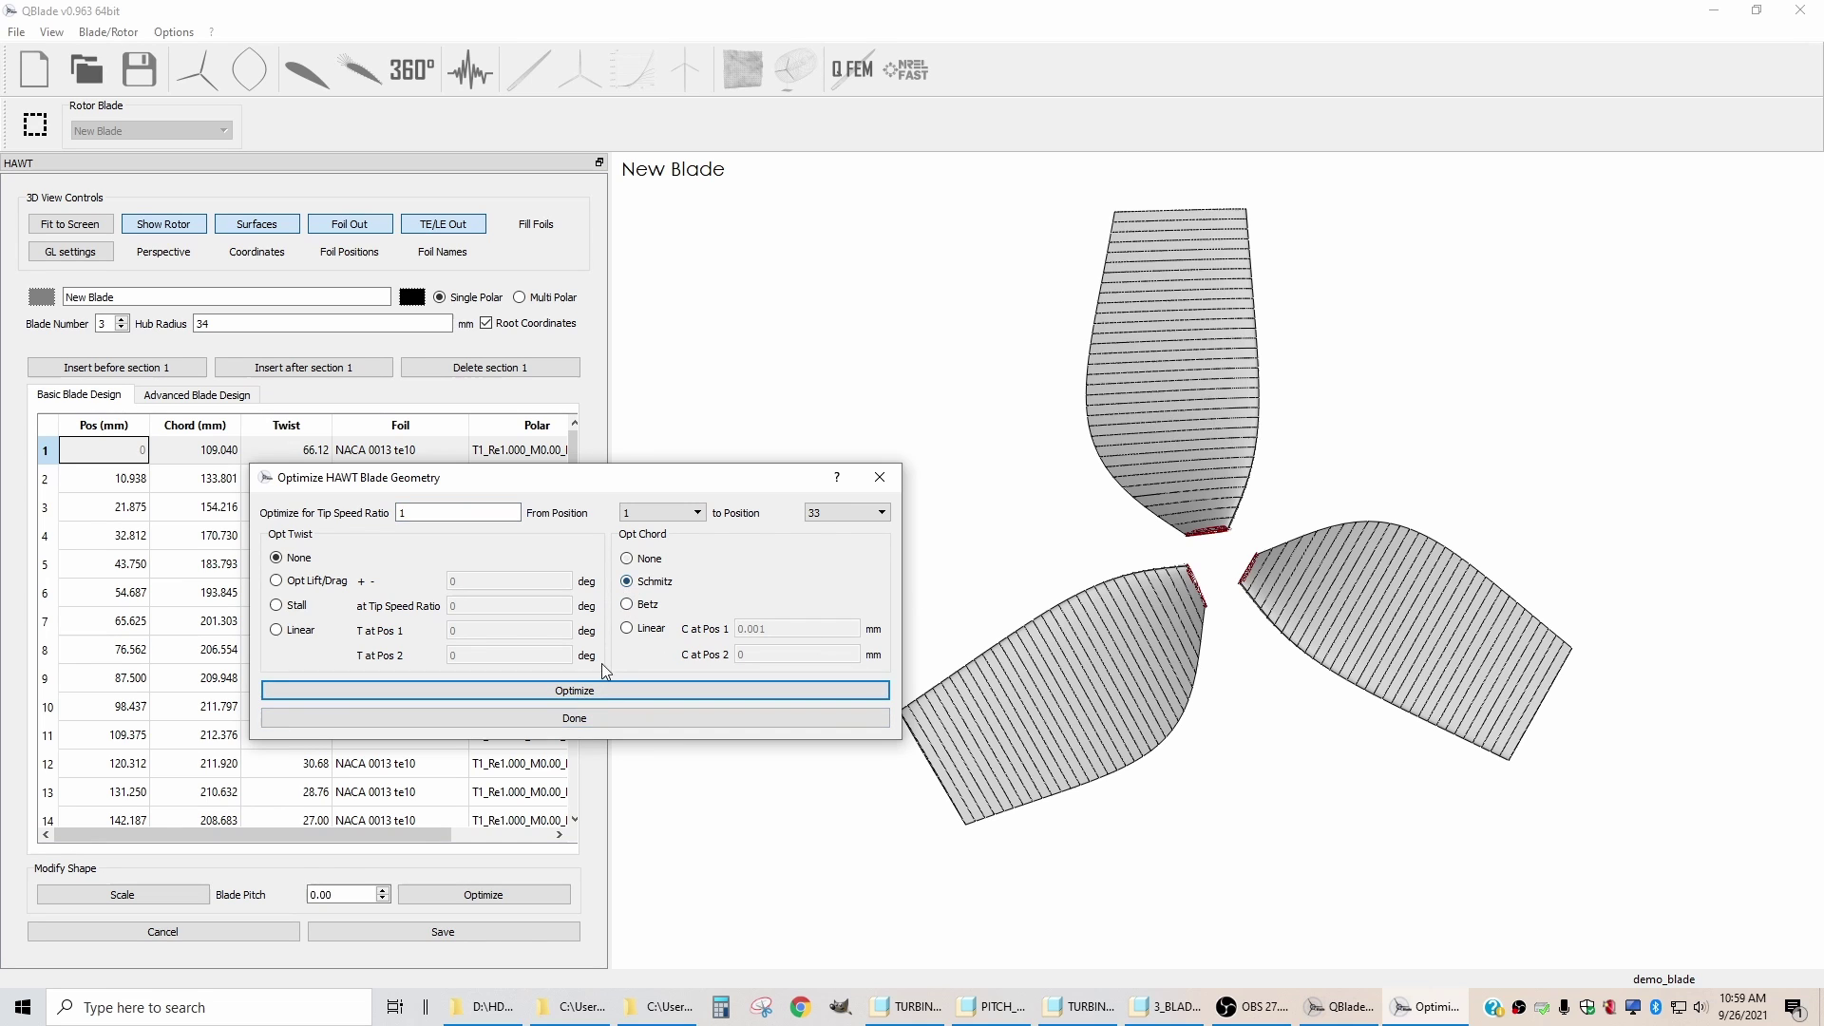
{"action": "left_click", "coordinate": [561, 695]}
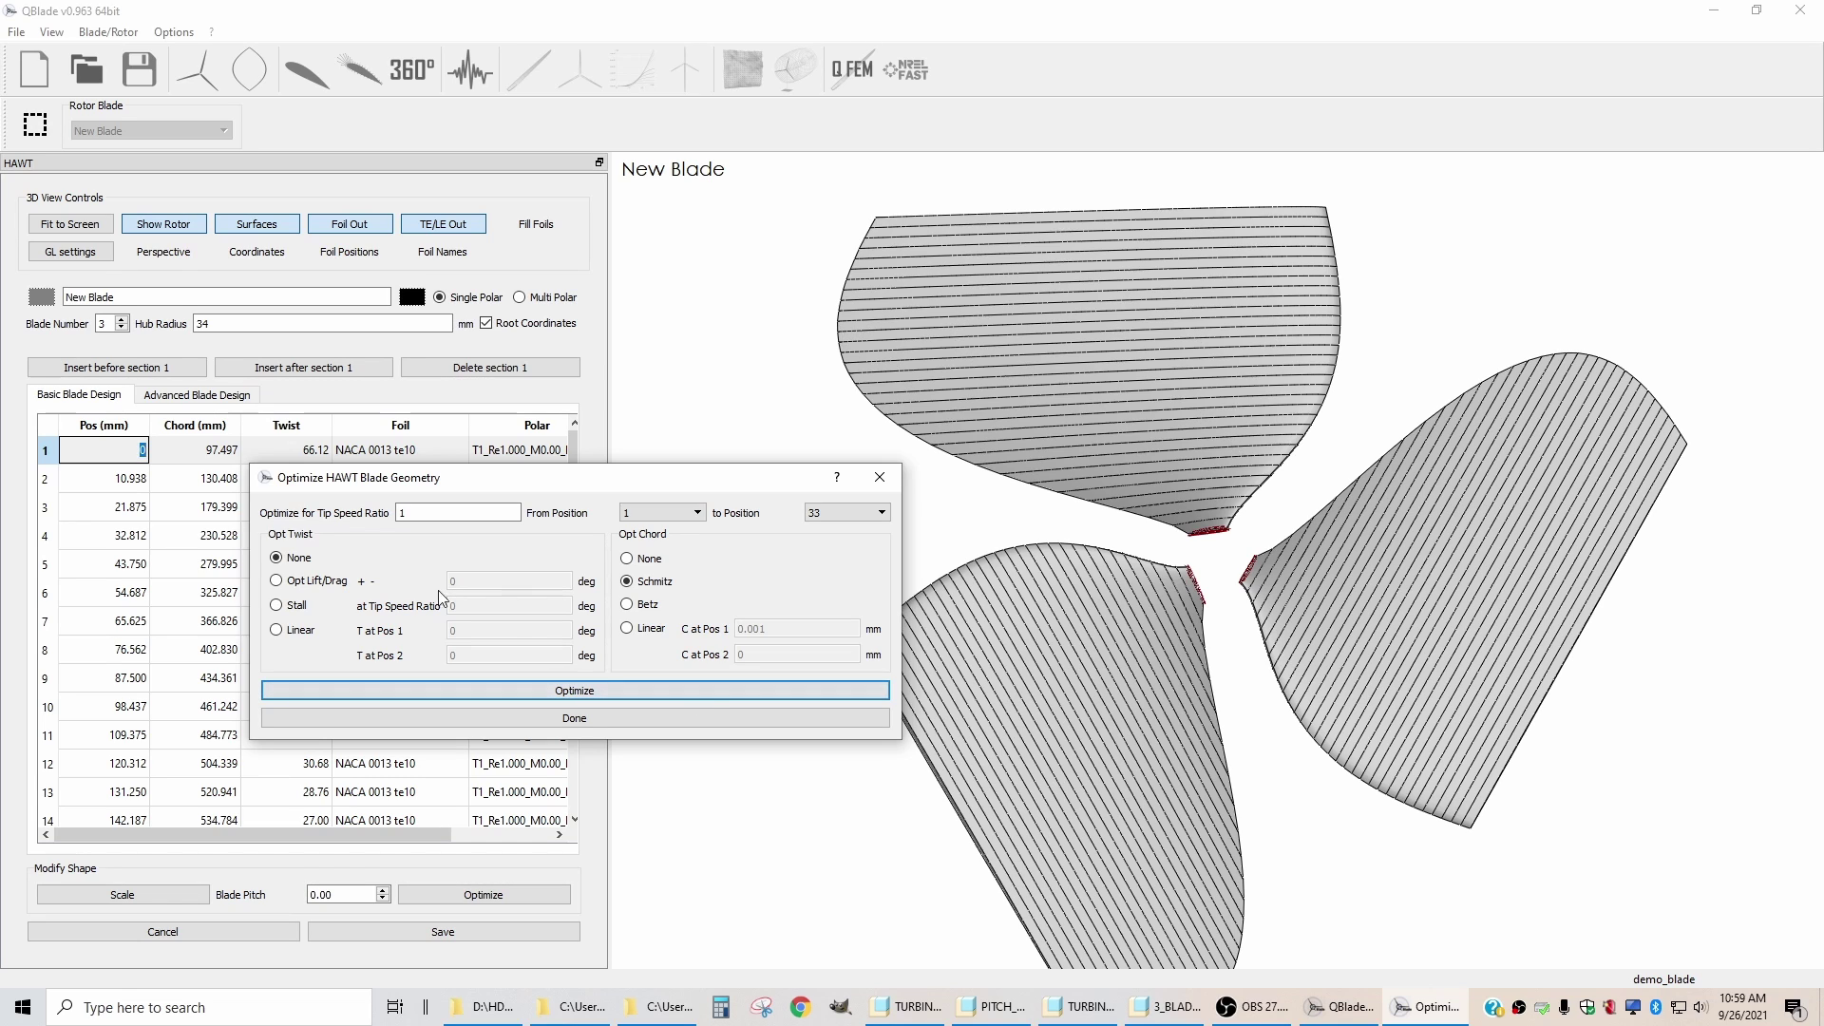
{"action": "double_click", "coordinate": [403, 513]}
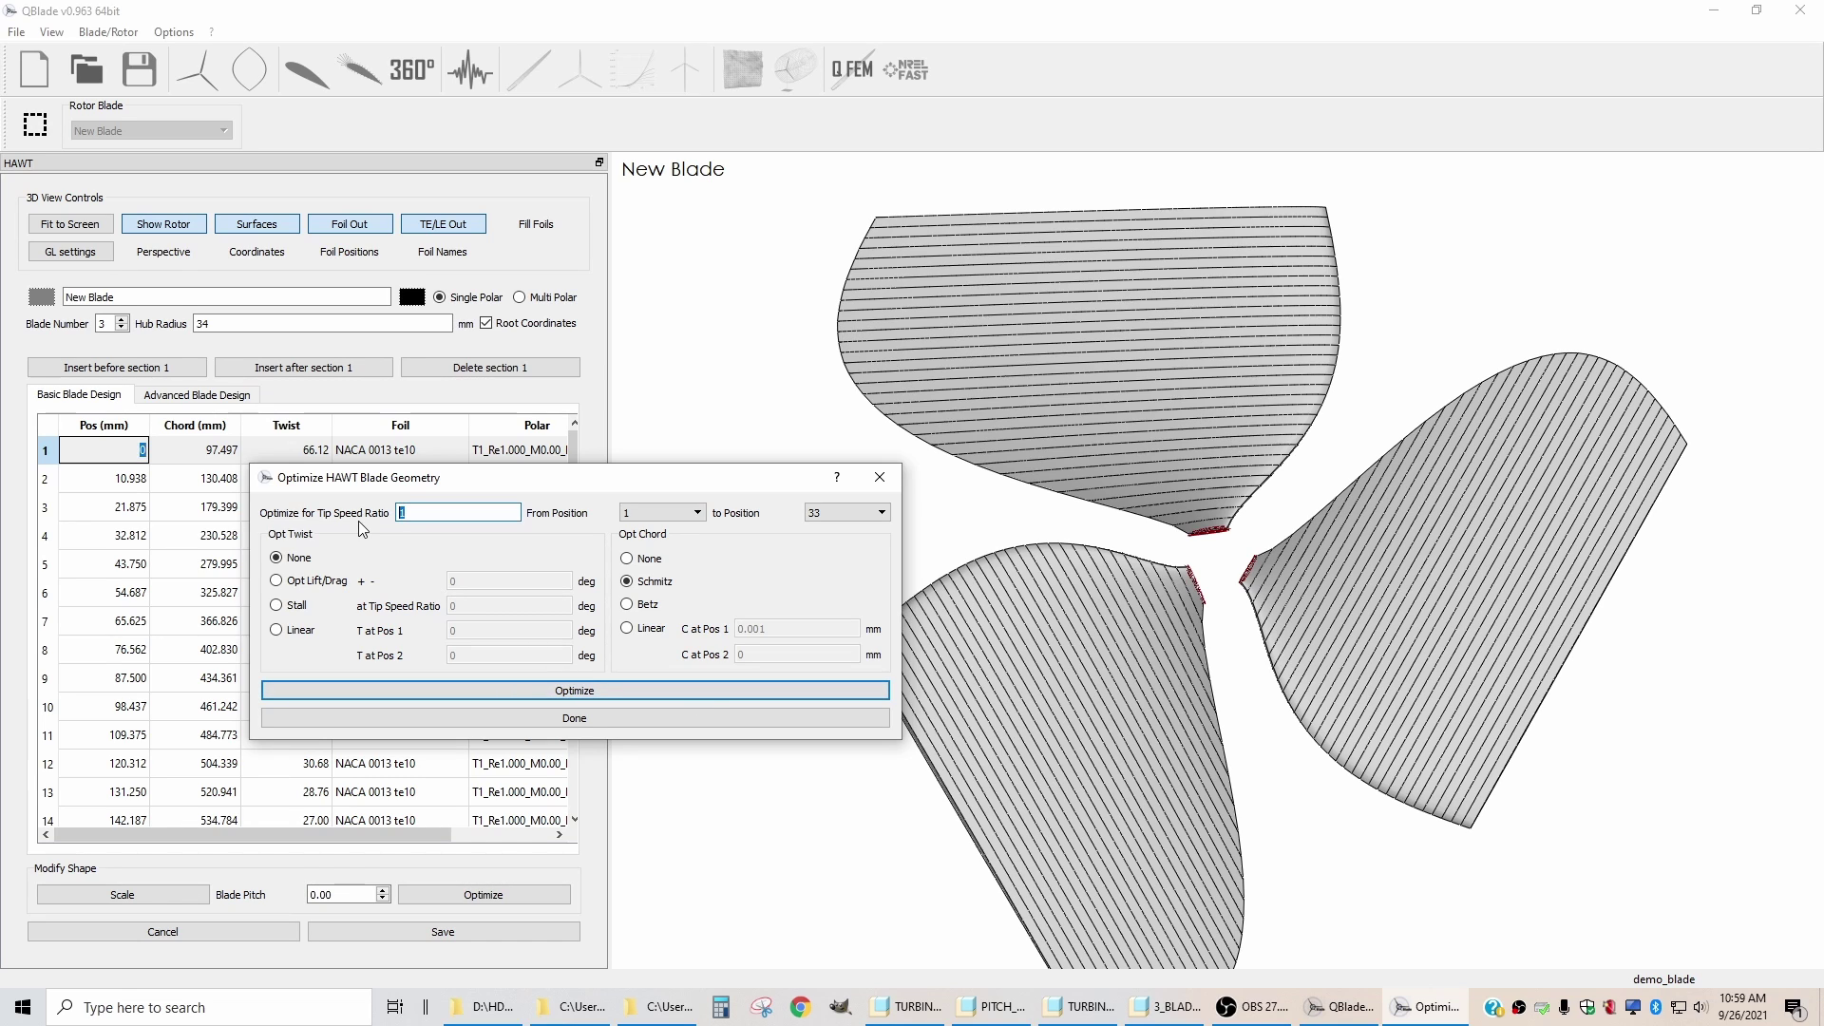
{"action": "left_click", "coordinate": [579, 690]}
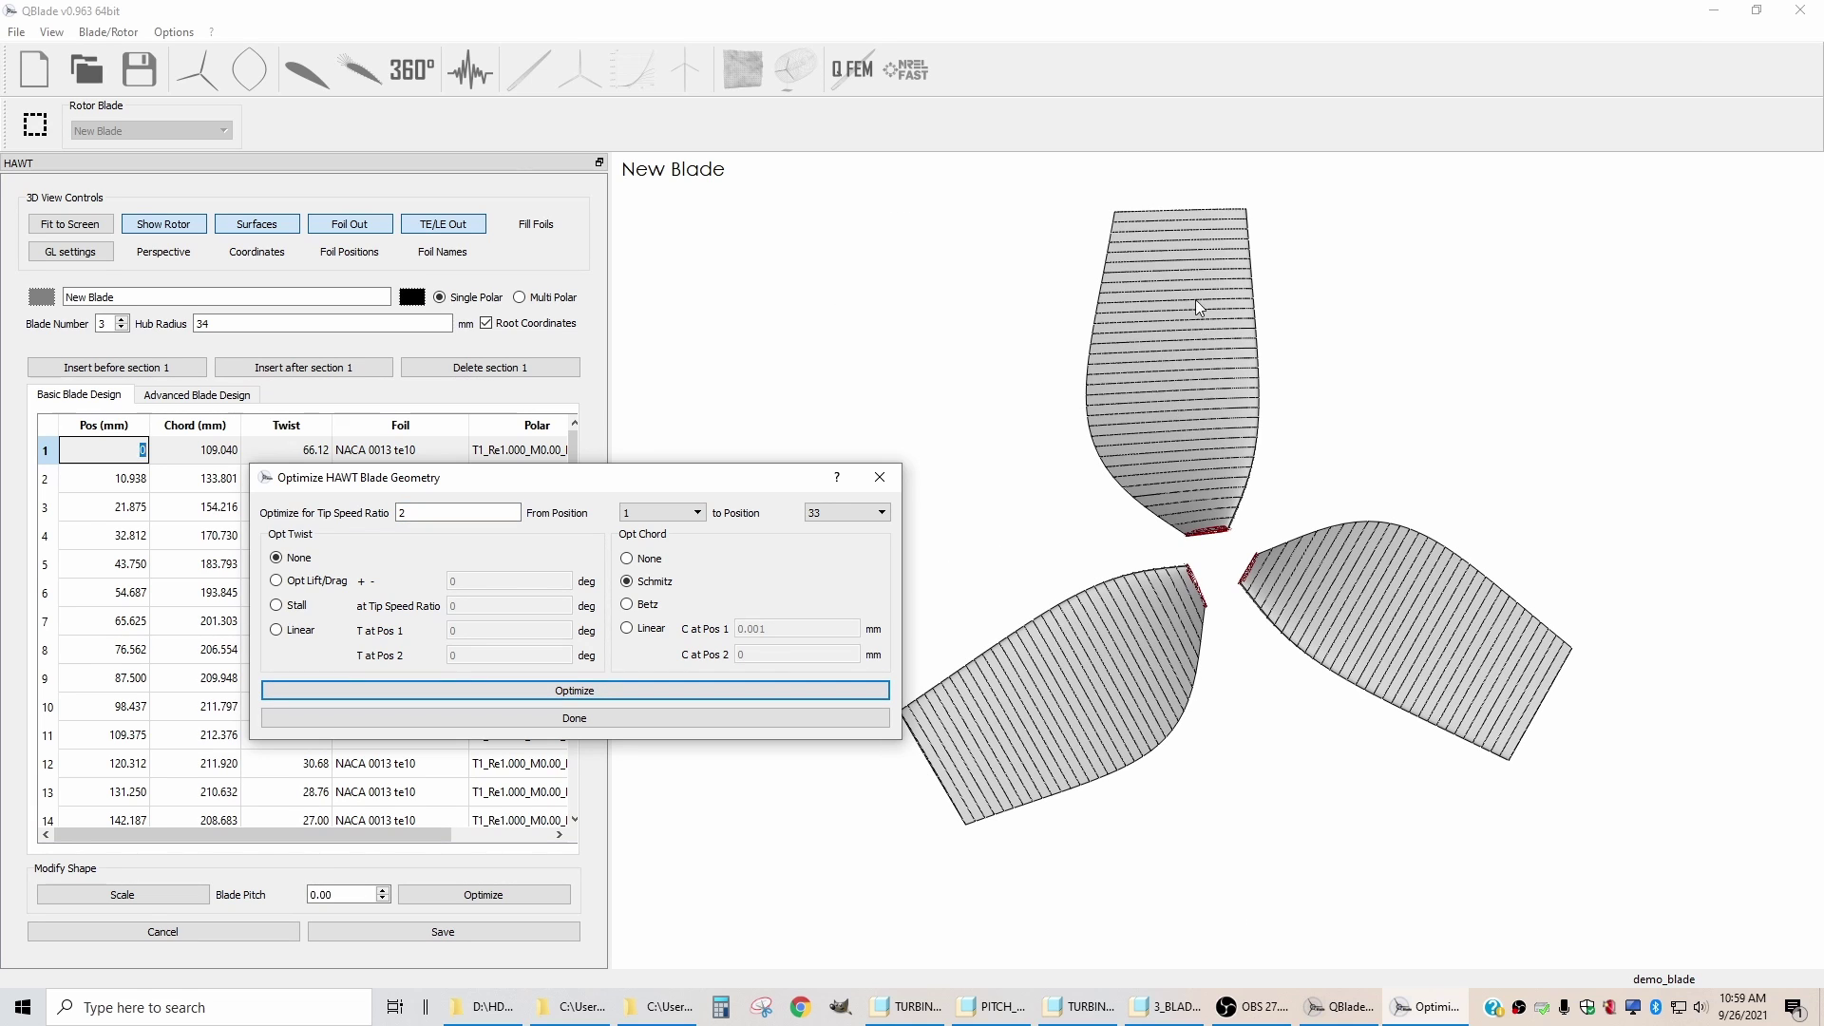
Optimize sections 1 to 33 with Opt Lift/Drag twist and Schmitz chord at tip speed ratio 3, and again at 4
{"action": "left_click", "coordinate": [276, 580]}
{"action": "double_click", "coordinate": [400, 513]}
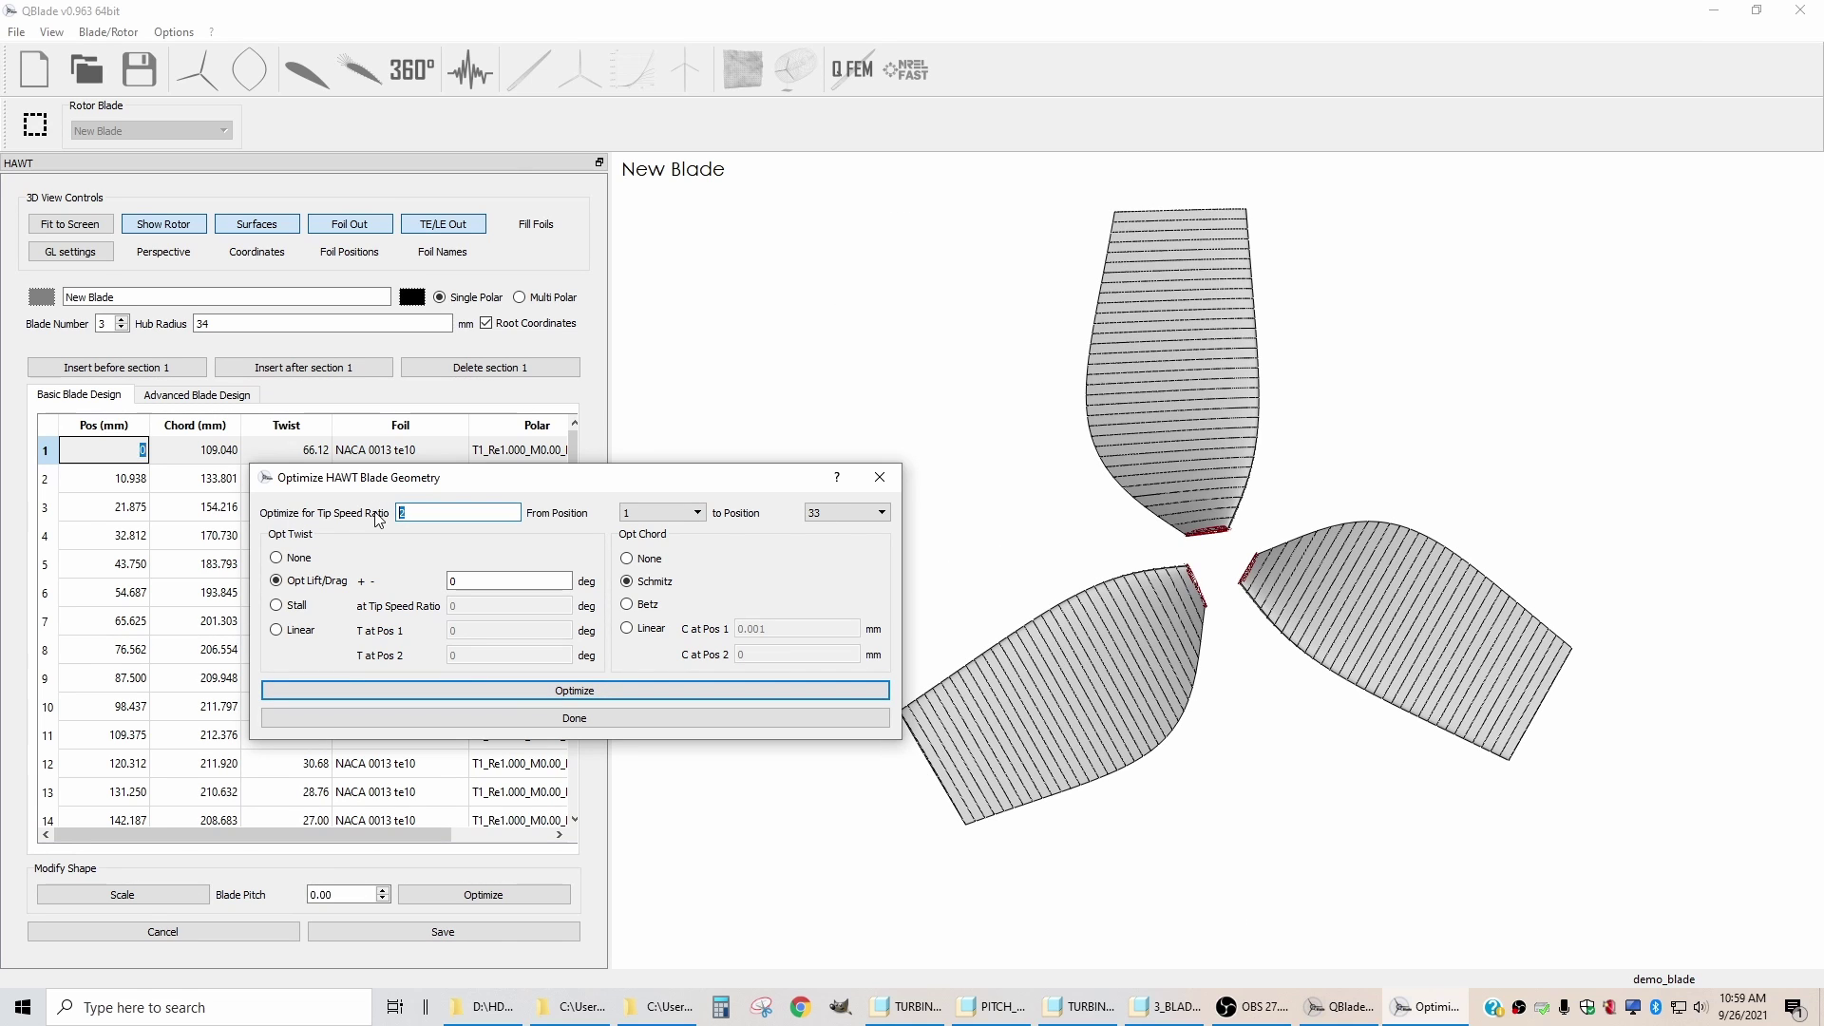
{"action": "left_click", "coordinate": [586, 697]}
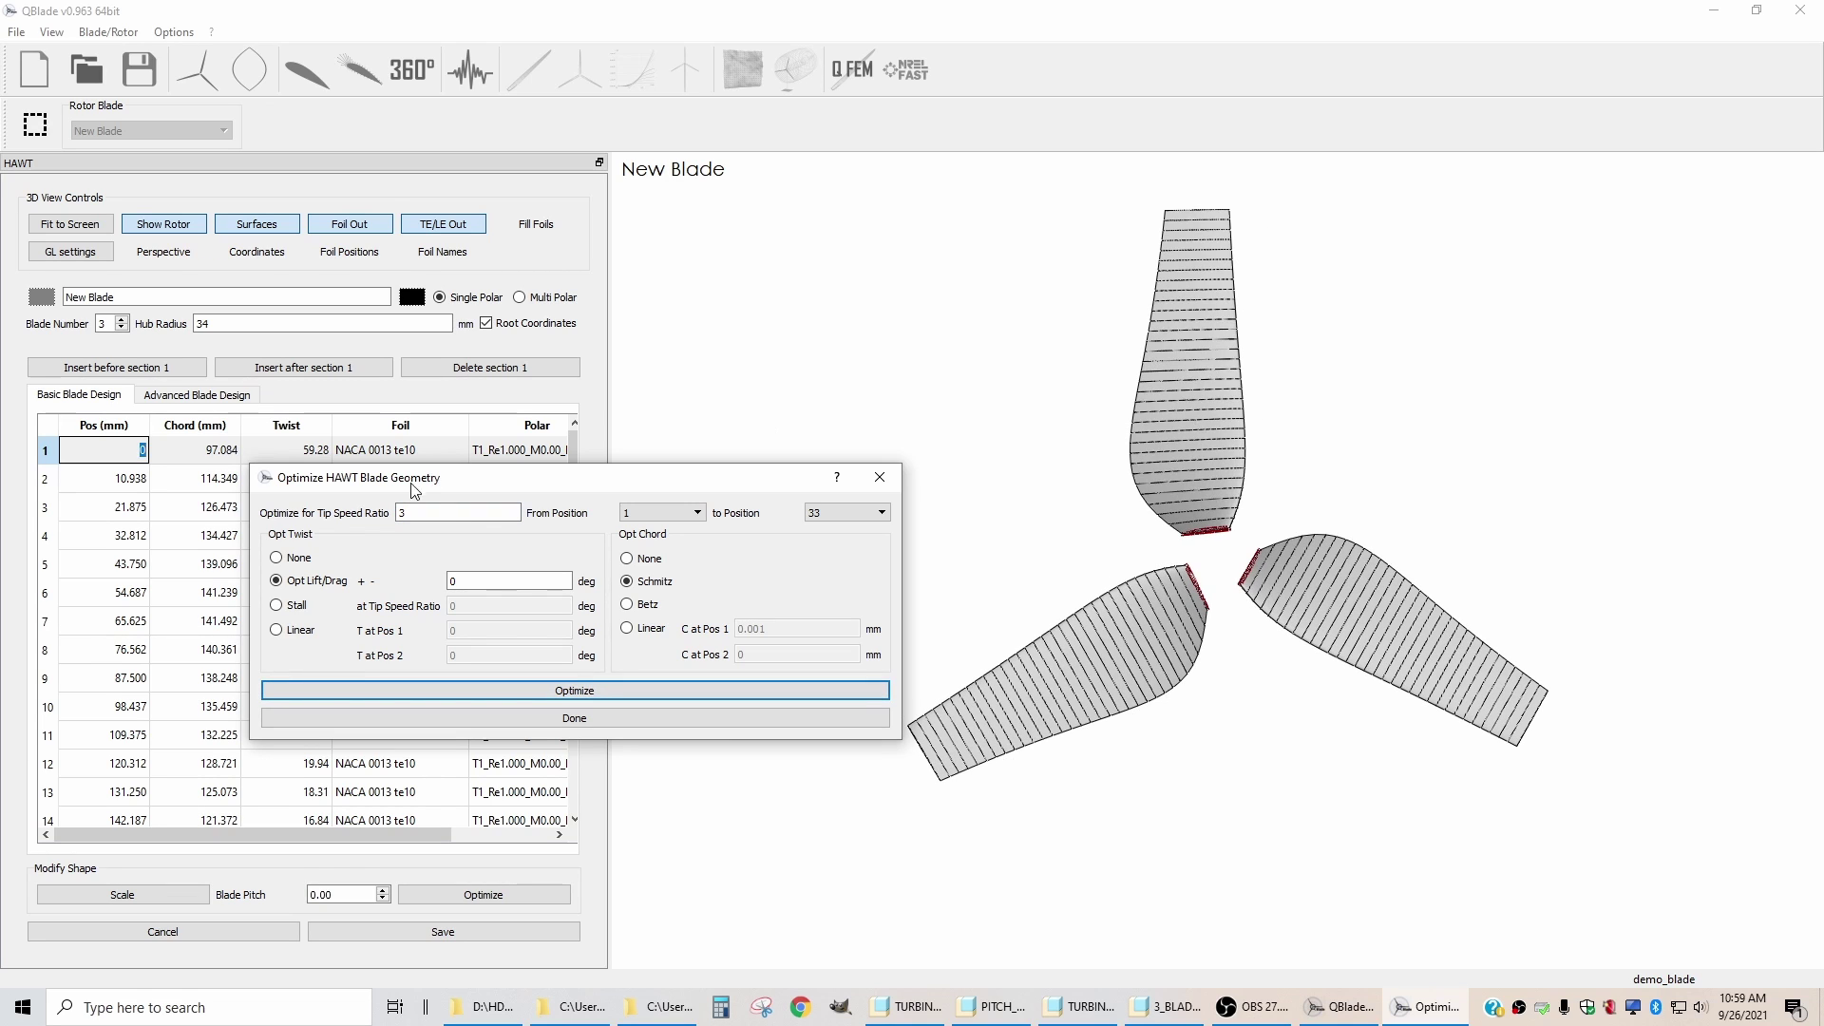
{"action": "double_click", "coordinate": [438, 513]}
{"action": "type", "text": "4"}
{"action": "left_click", "coordinate": [595, 692]}
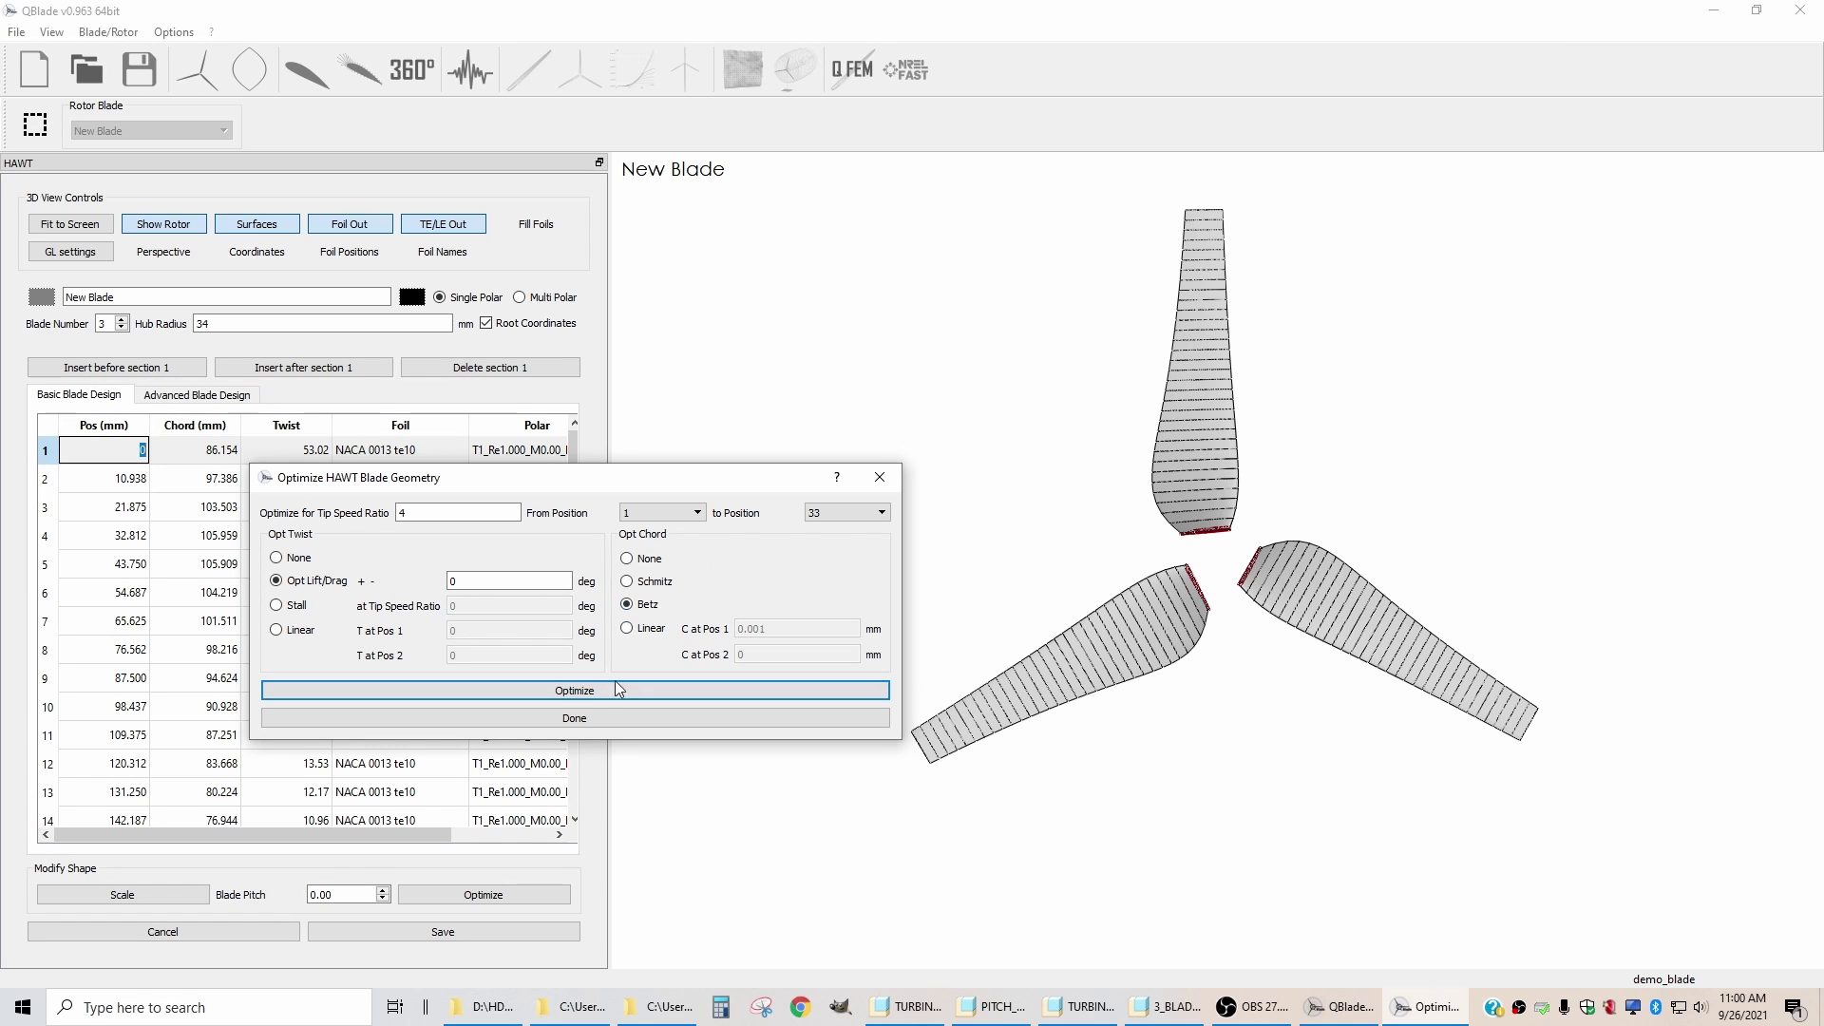
Try the Betz chord optimization at tip speed ratio 4, reapply the Schmitz chord and finish optimizing
{"action": "left_click", "coordinate": [570, 692]}
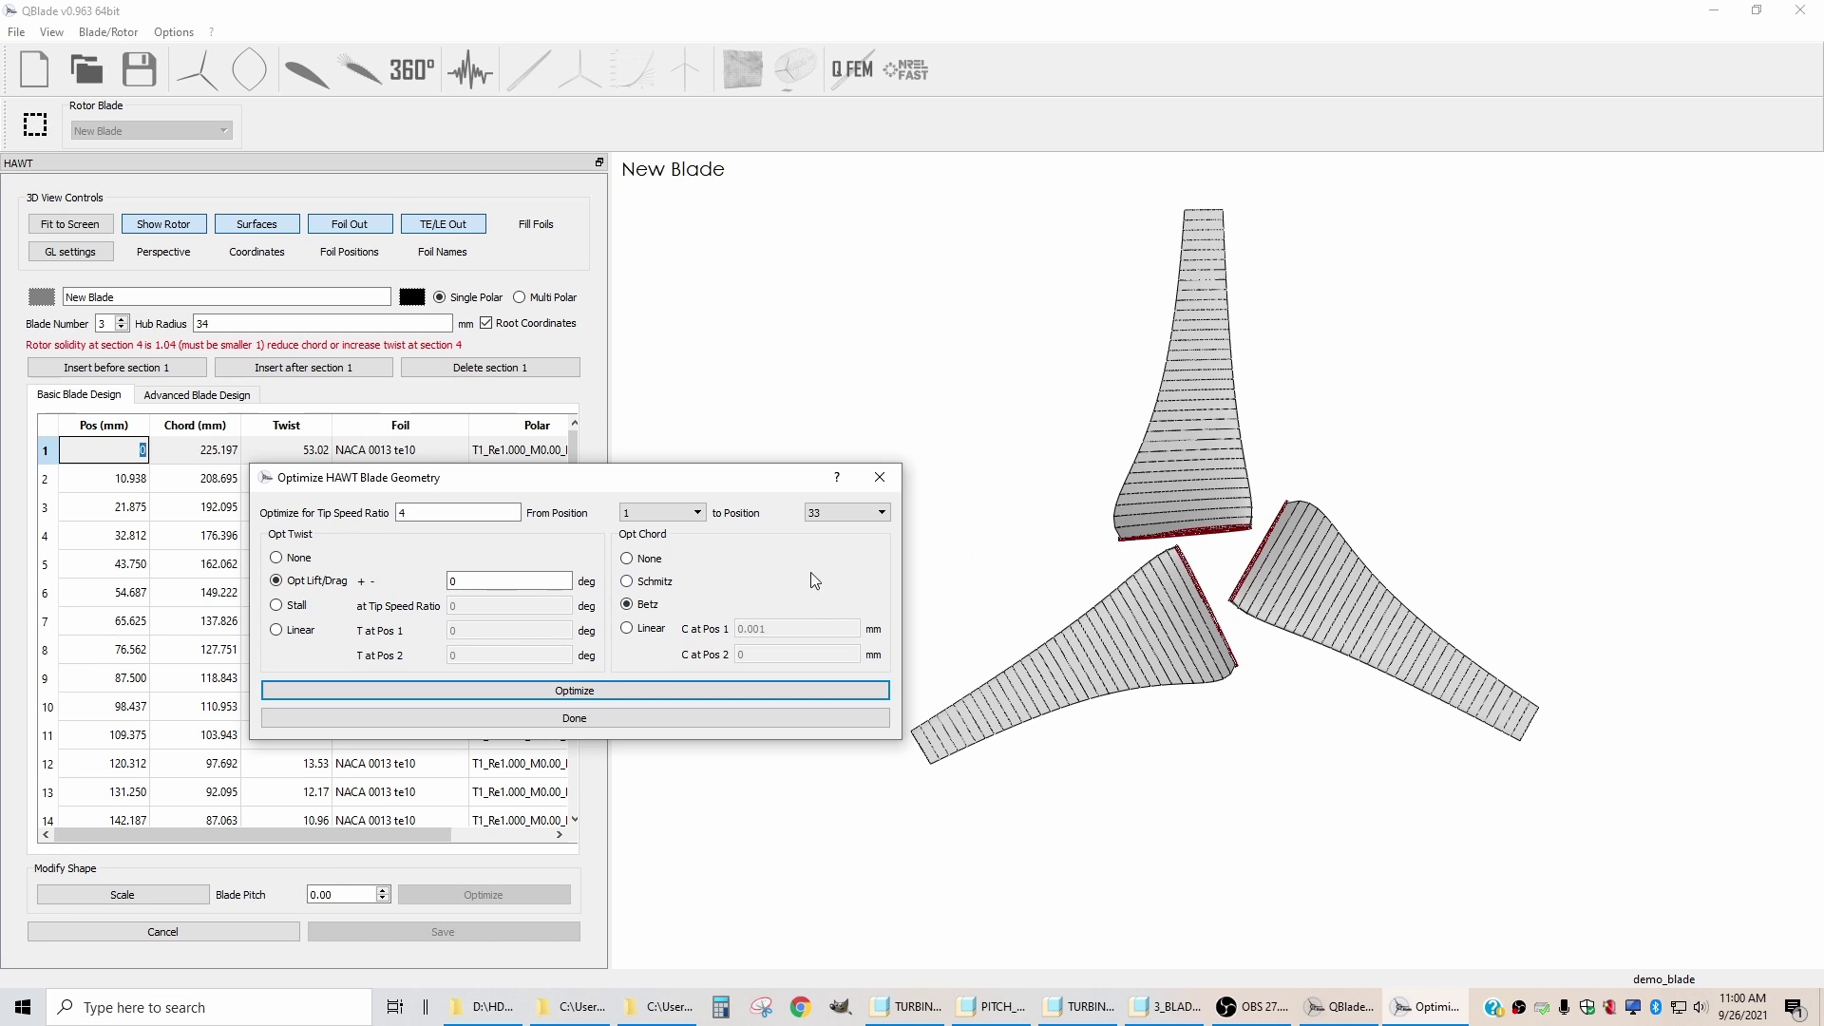
{"action": "left_click", "coordinate": [627, 580]}
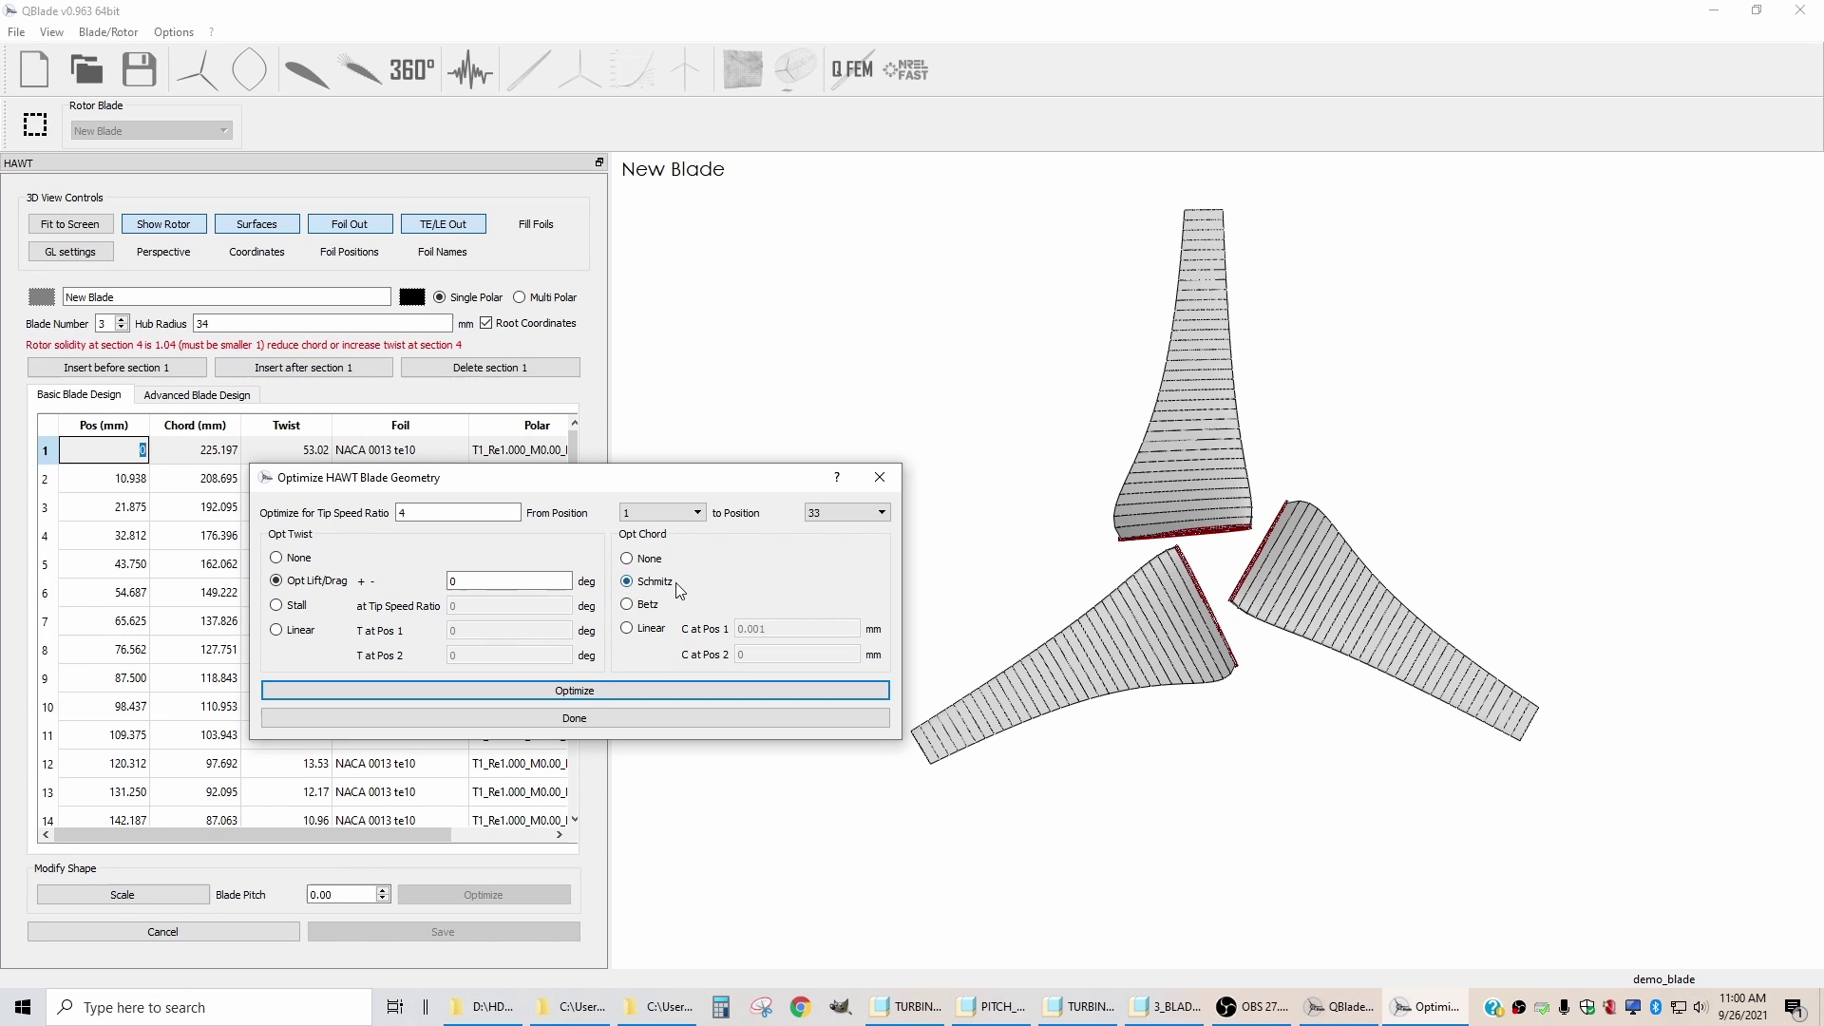
{"action": "left_click", "coordinate": [581, 699]}
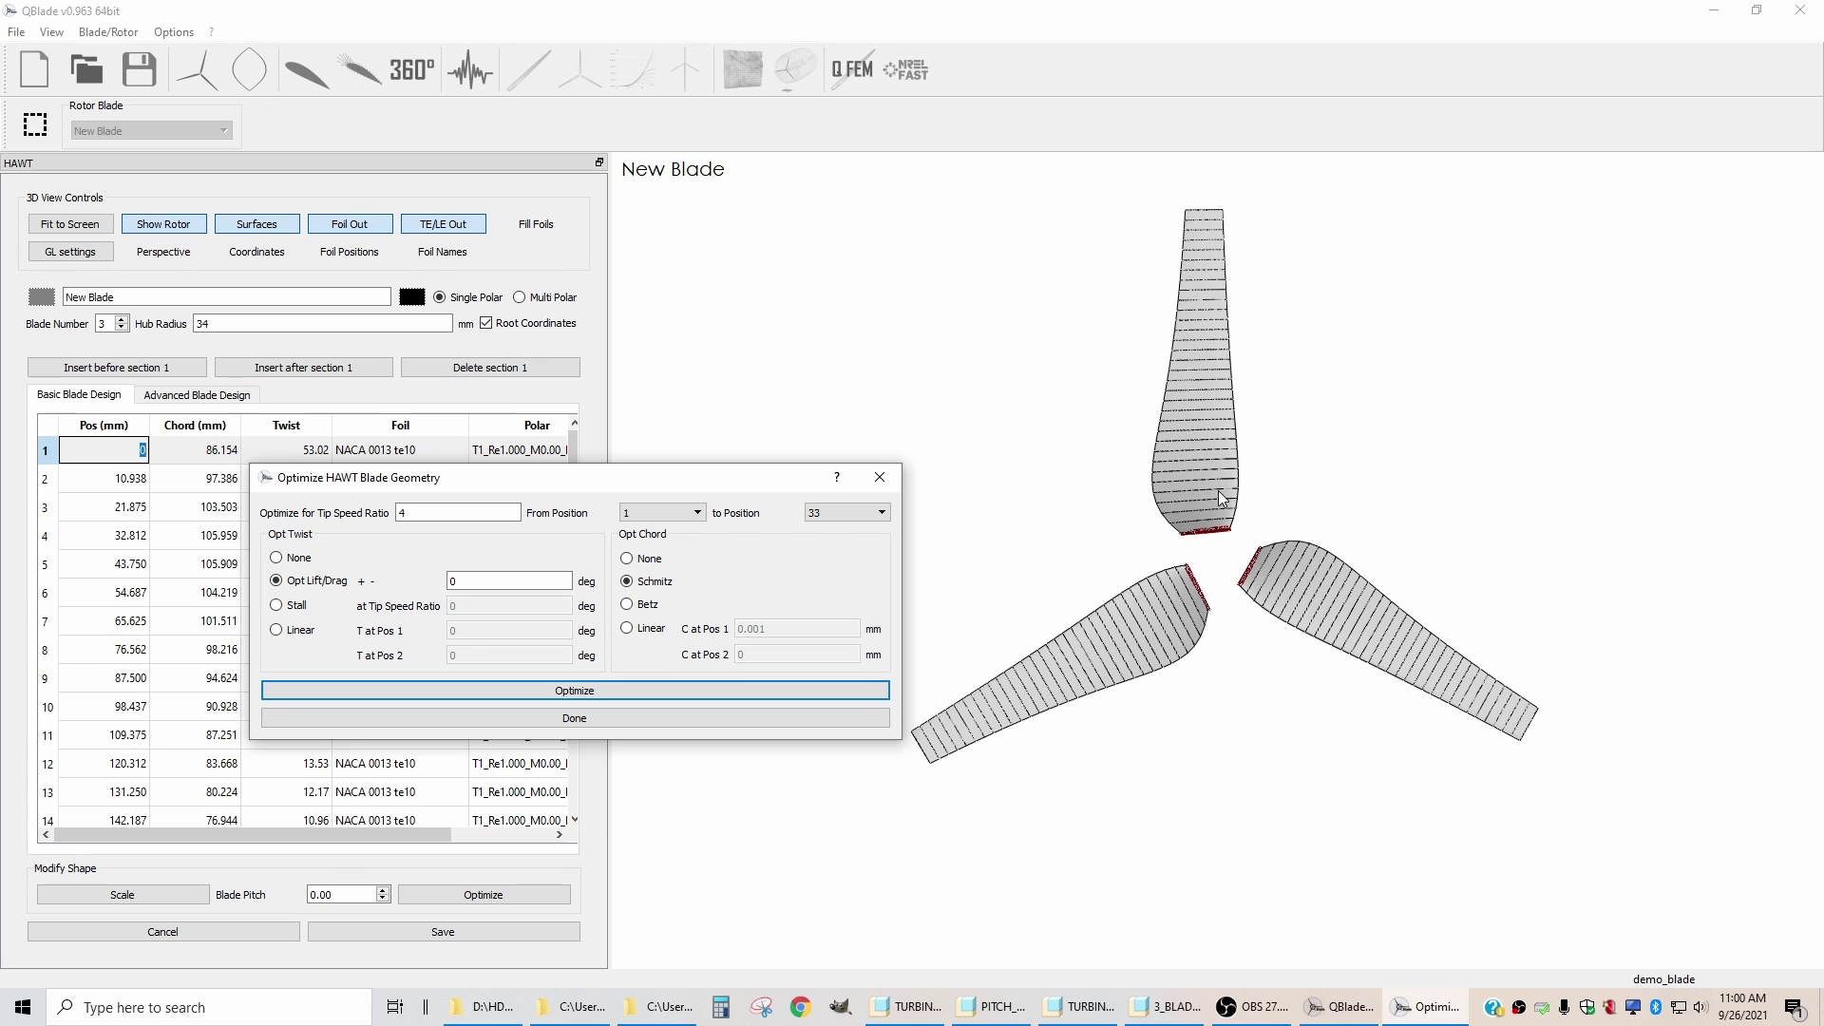
{"action": "left_click", "coordinate": [570, 719]}
Examine the optimized rotor's blade twist, root shape and chord taper from the front and edge-on, both close up and as a whole
{"action": "left_click_drag", "start_coordinate": [1180, 411], "coordinate": [1222, 552]}
{"action": "scroll", "coordinate": [1222, 552], "scroll_direction": "up", "scroll_amount": 5}
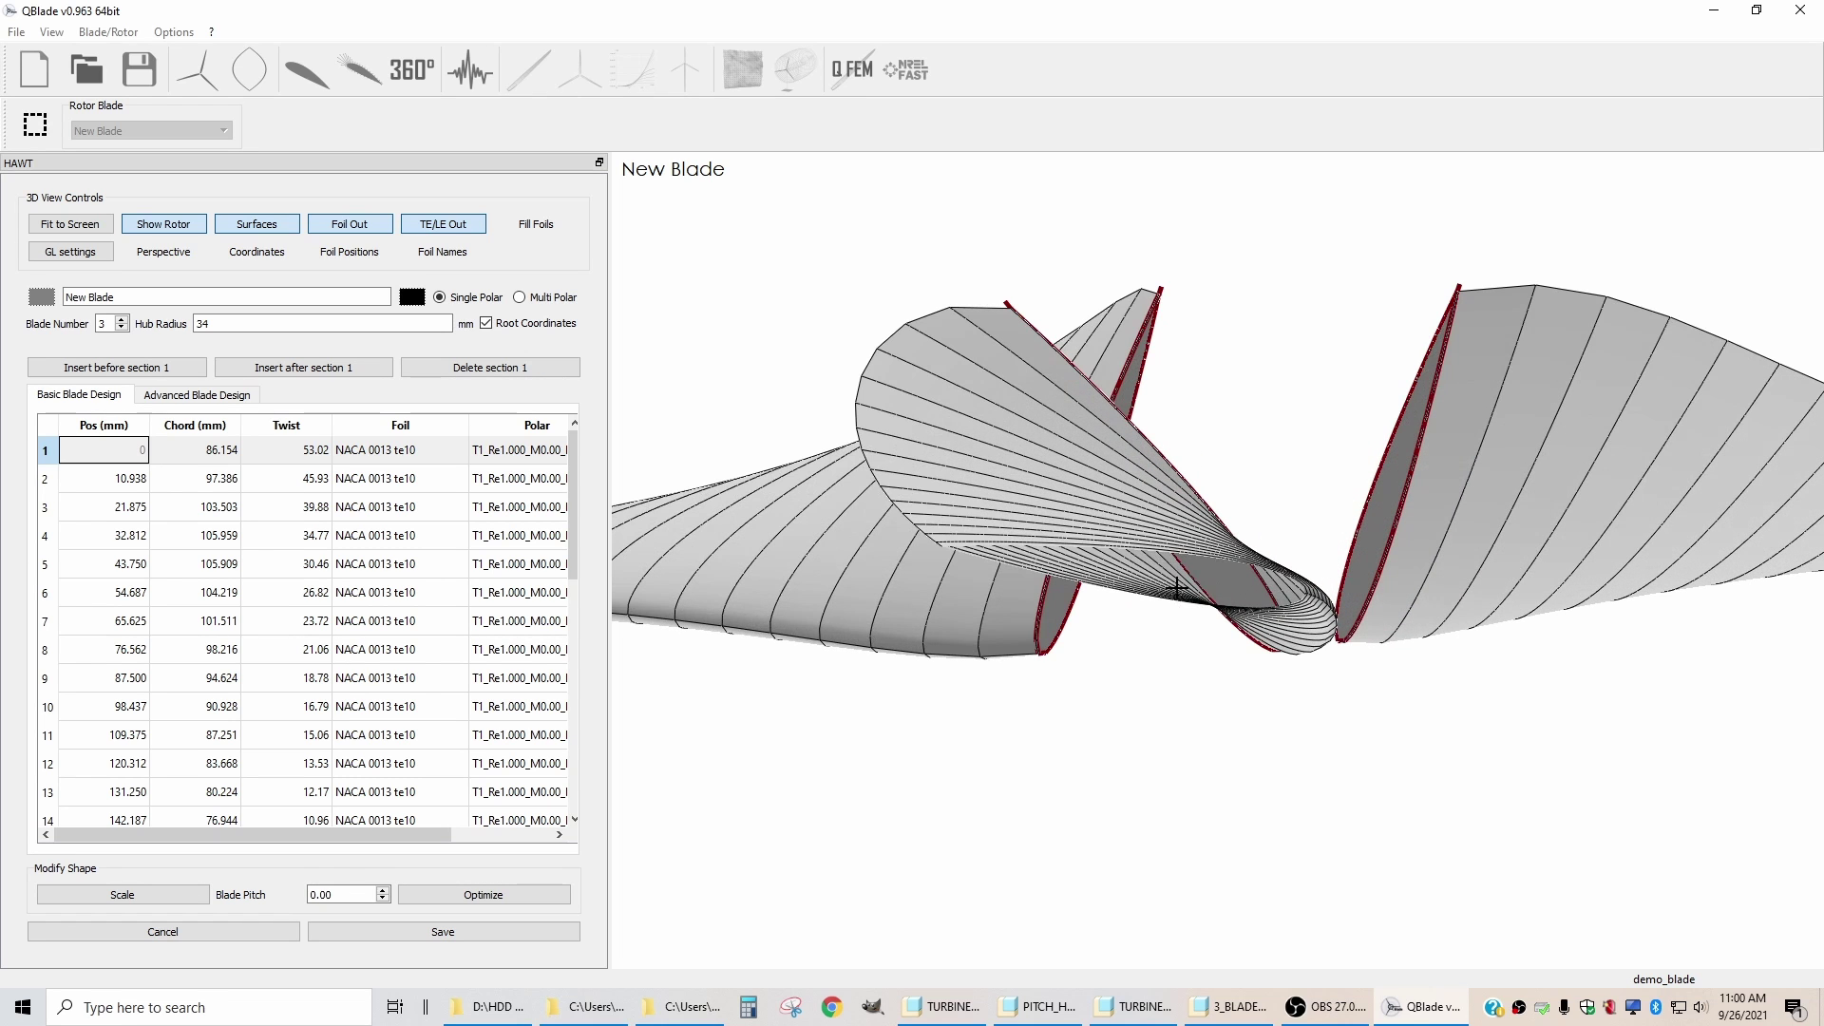
{"action": "scroll", "coordinate": [1176, 589], "scroll_direction": "down", "scroll_amount": 4}
{"action": "scroll", "coordinate": [1176, 589], "scroll_direction": "up", "scroll_amount": 2}
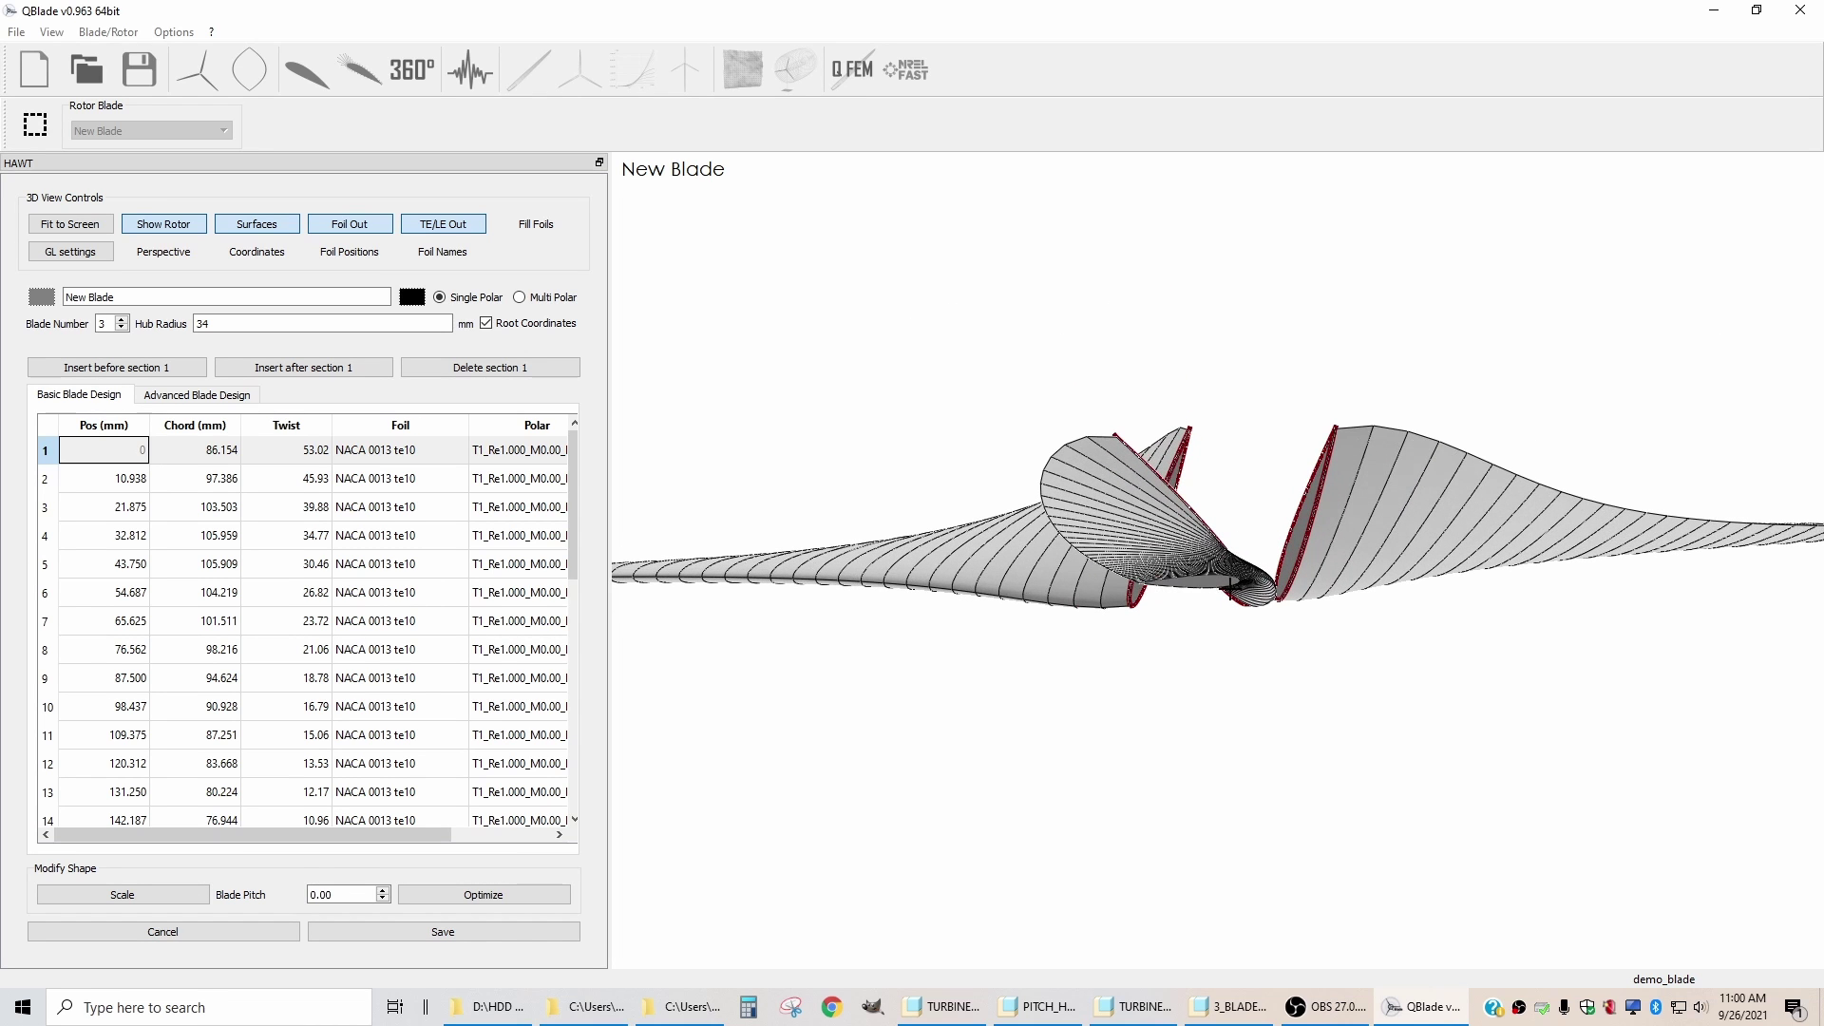
{"action": "left_click_drag", "start_coordinate": [1177, 585], "coordinate": [1198, 703]}
{"action": "scroll", "coordinate": [1199, 702], "scroll_direction": "down", "scroll_amount": 3}
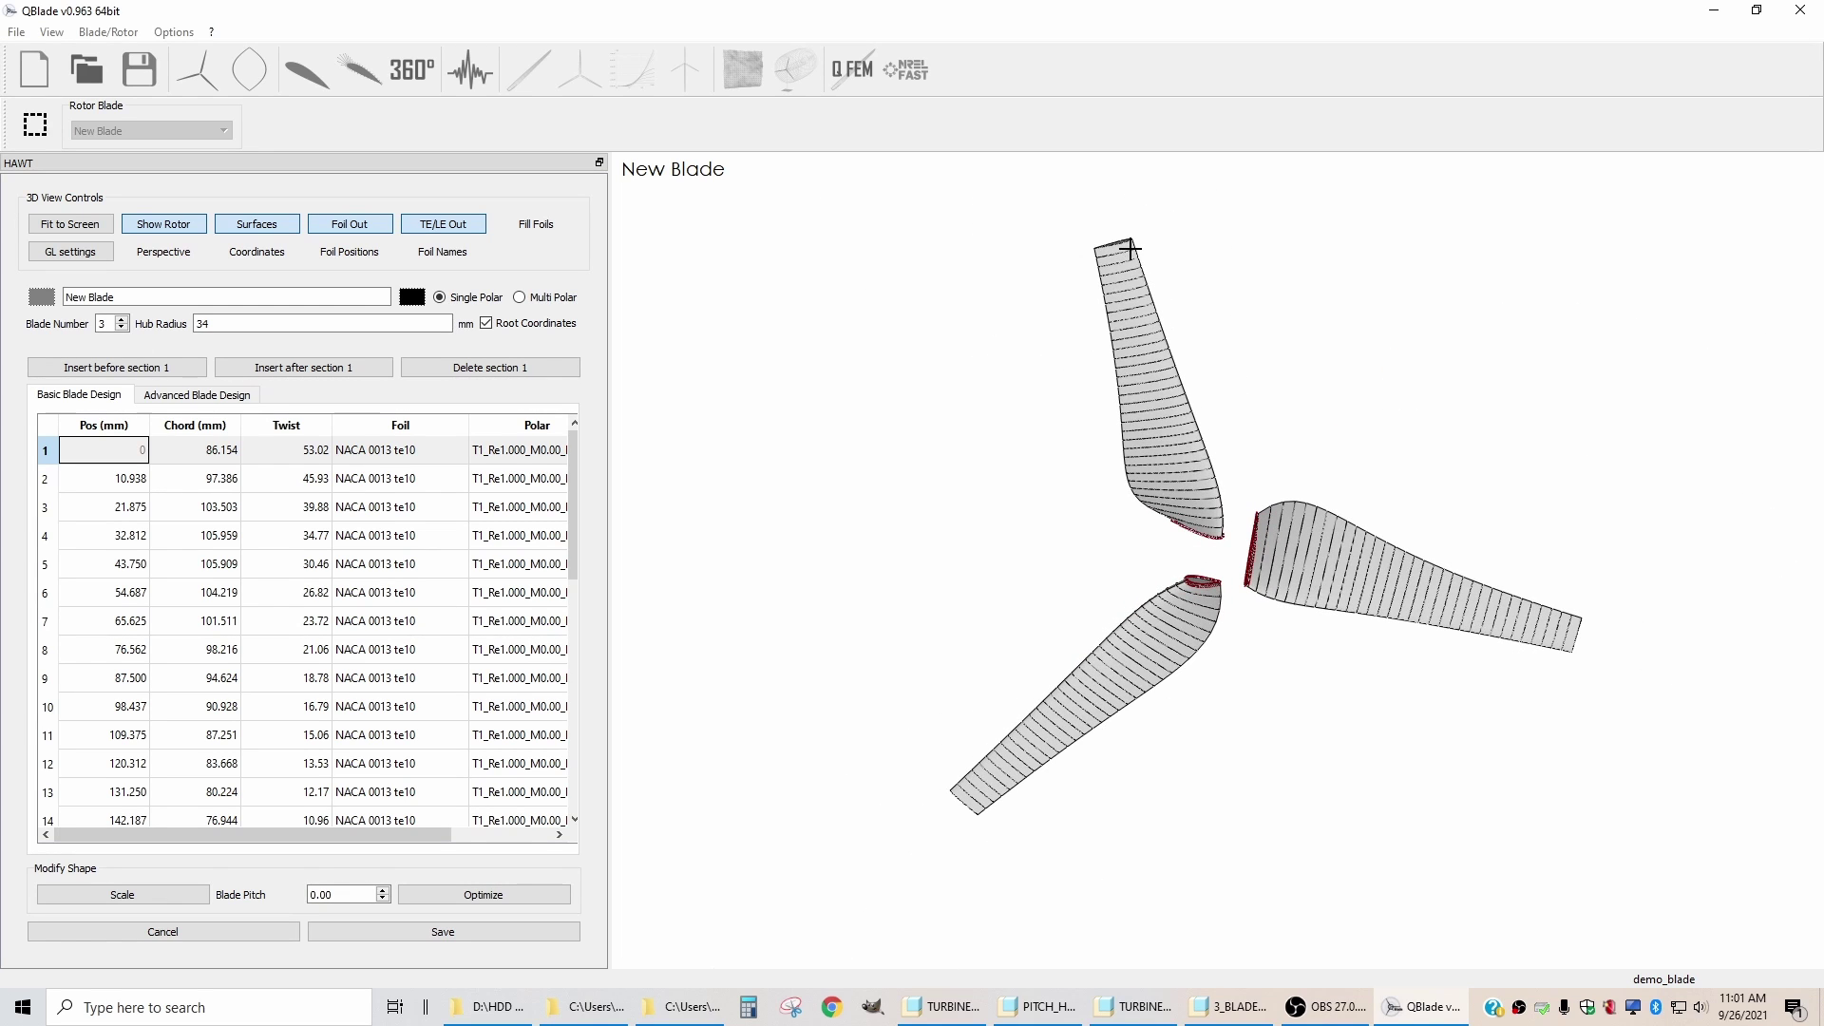
{"action": "scroll", "coordinate": [1203, 424], "scroll_direction": "up", "scroll_amount": 3}
{"action": "mouse_move", "coordinate": [1218, 513]}
{"action": "left_mouse_down"}
{"action": "mouse_move", "coordinate": [1120, 456]}
{"action": "mouse_move", "coordinate": [1188, 700]}
{"action": "mouse_move", "coordinate": [1222, 684]}
{"action": "mouse_move", "coordinate": [1238, 533]}
{"action": "mouse_move", "coordinate": [1248, 559]}
{"action": "mouse_move", "coordinate": [1205, 614]}
{"action": "mouse_move", "coordinate": [1229, 618]}
{"action": "mouse_move", "coordinate": [1253, 506]}
{"action": "left_mouse_up"}
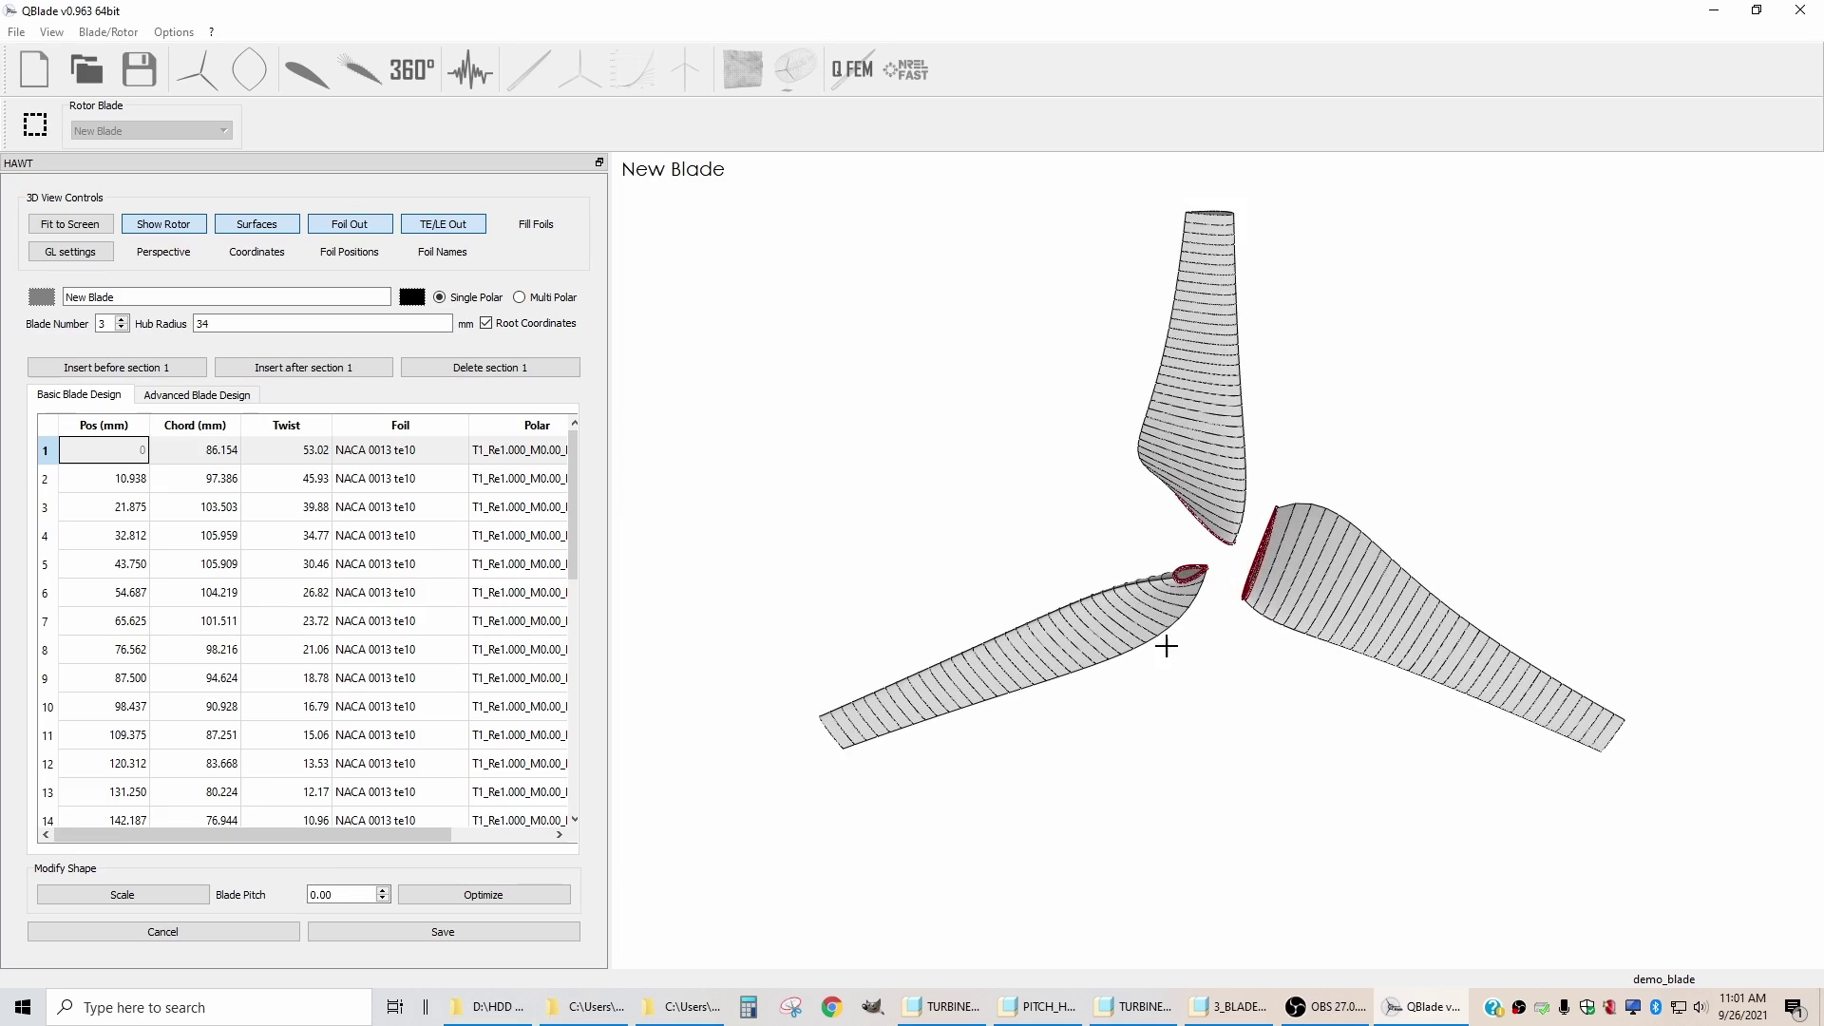
{"action": "scroll", "coordinate": [1164, 643], "scroll_direction": "up", "scroll_amount": 3}
{"action": "scroll", "coordinate": [1124, 716], "scroll_direction": "down", "scroll_amount": 5}
{"action": "scroll", "coordinate": [1103, 737], "scroll_direction": "up", "scroll_amount": 1}
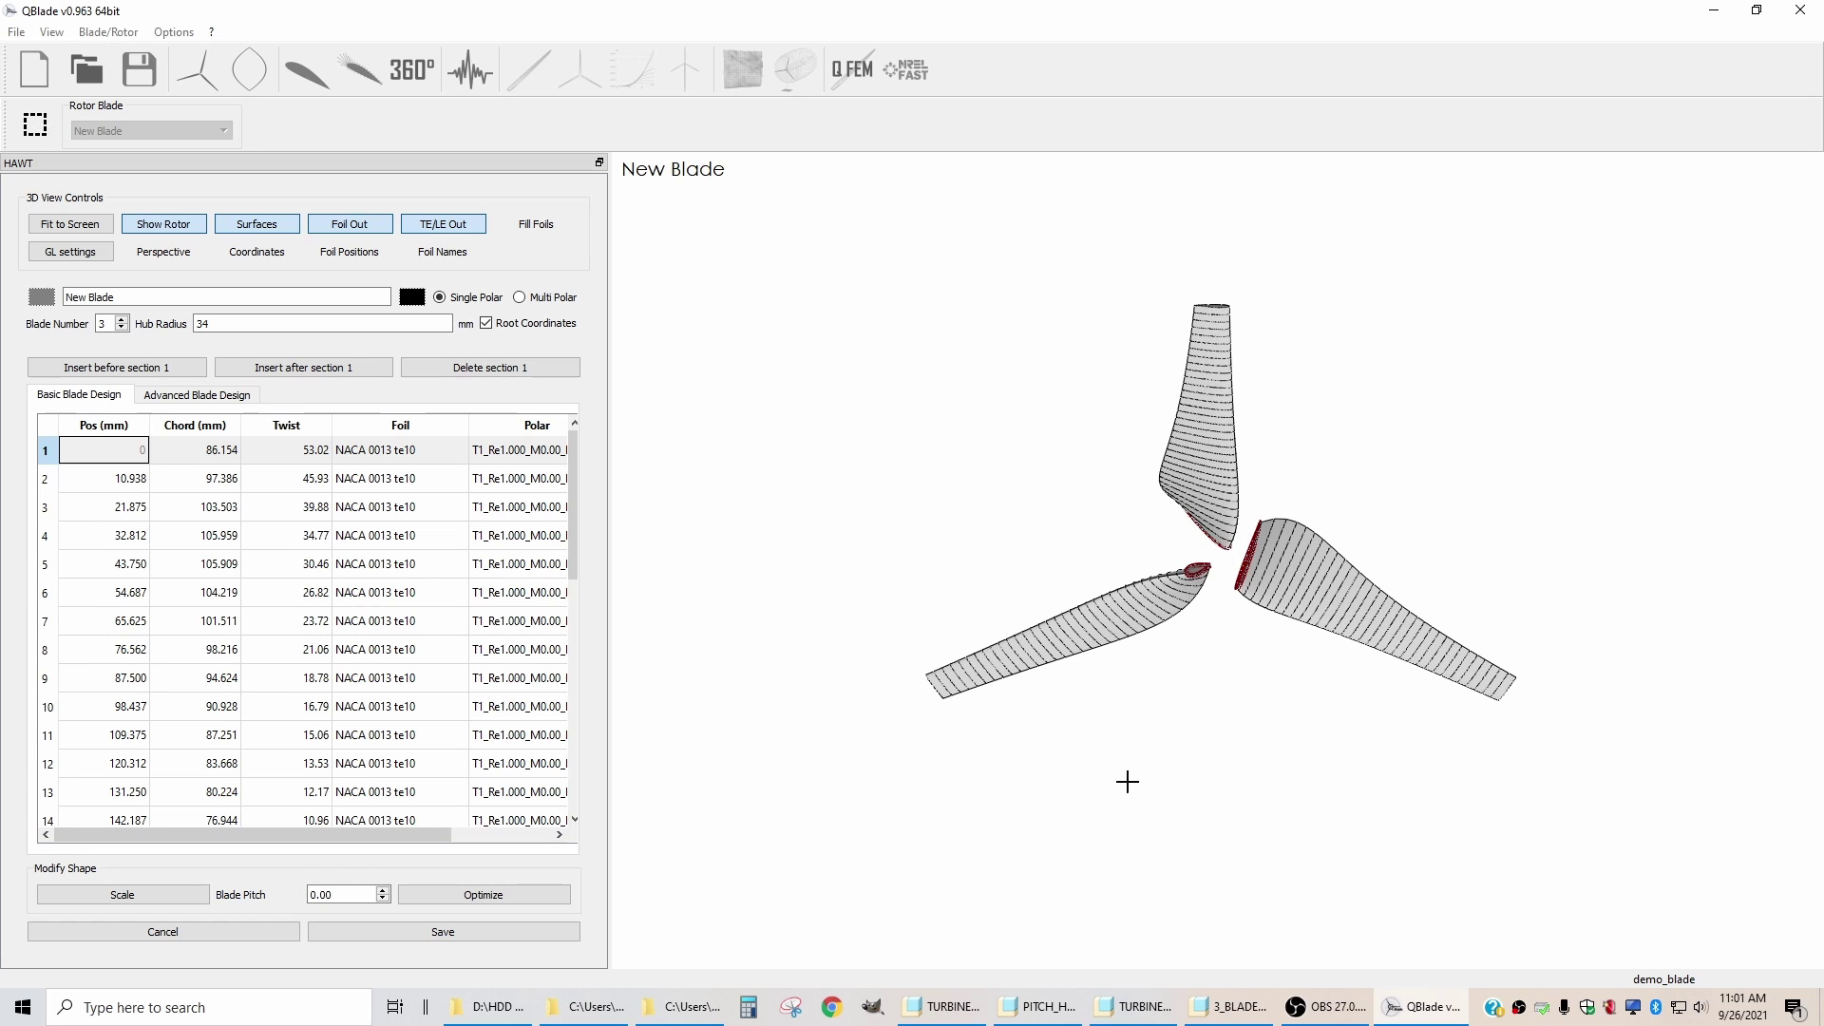
{"action": "scroll", "coordinate": [1317, 508], "scroll_direction": "up", "scroll_amount": 5}
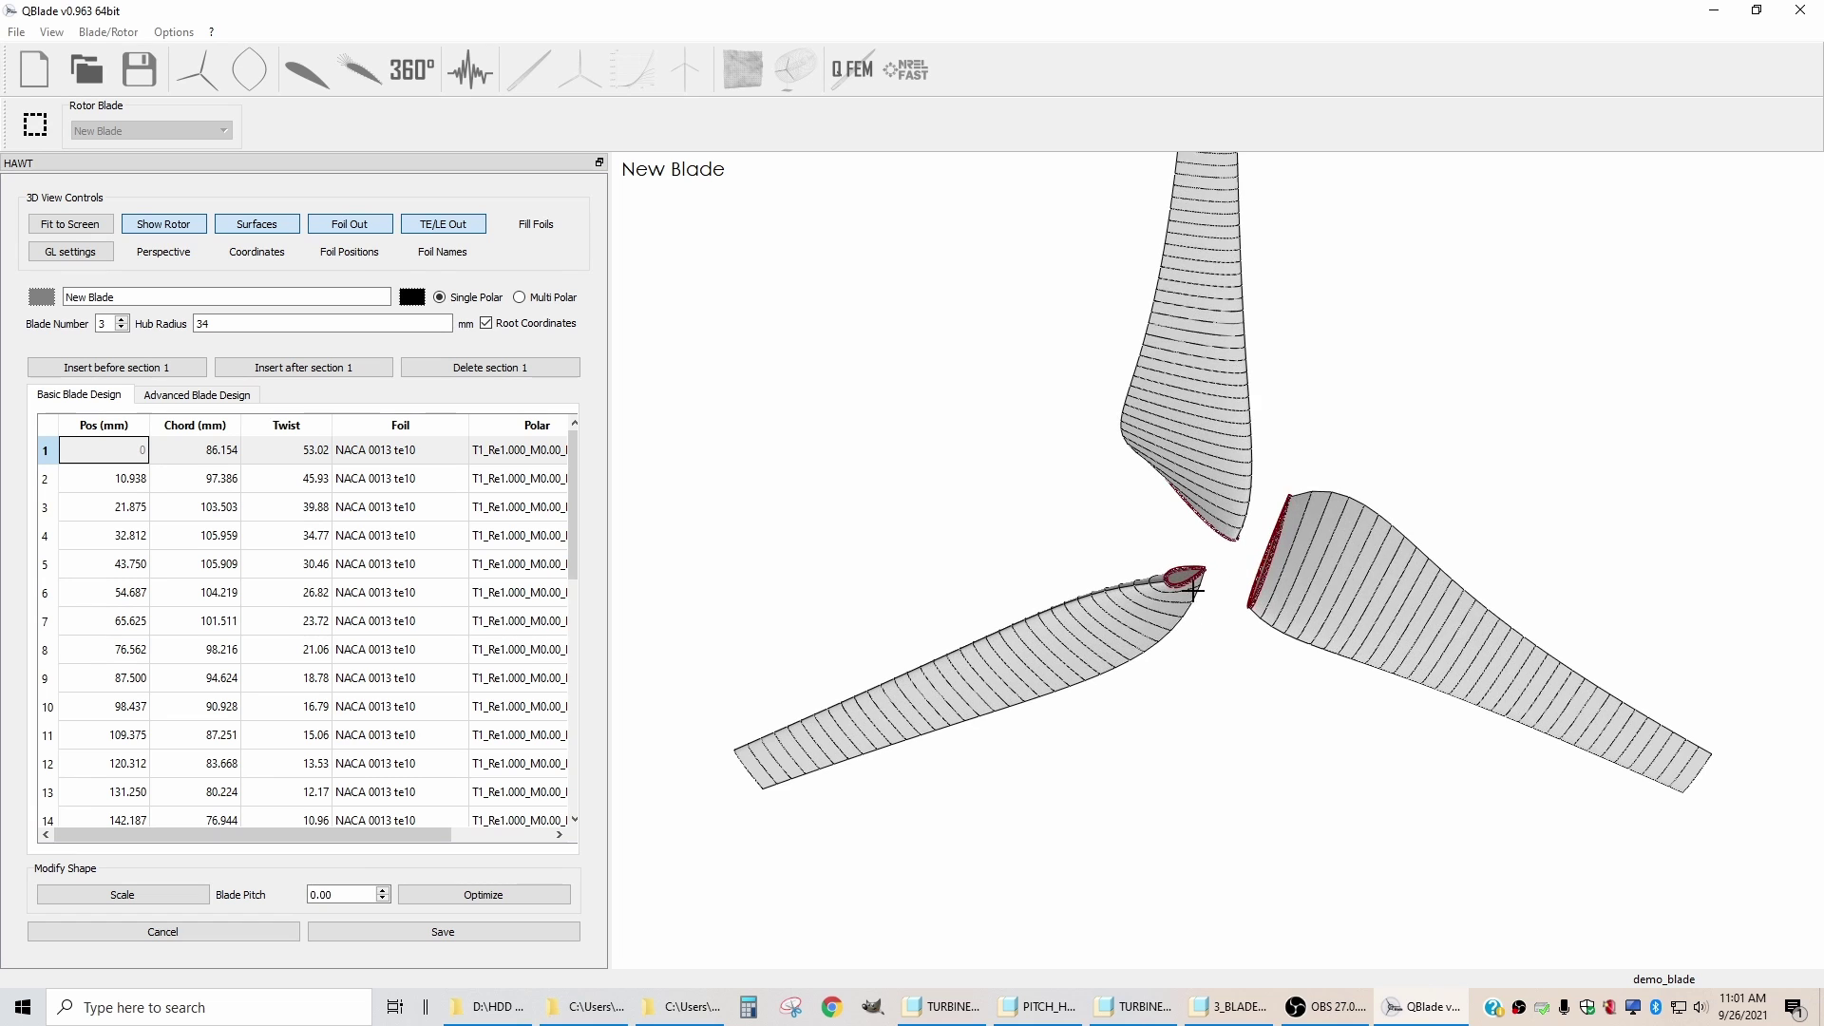
{"action": "left_click_drag", "start_coordinate": [1202, 644], "coordinate": [1181, 598]}
{"action": "left_click_drag", "start_coordinate": [1106, 703], "coordinate": [1124, 725]}
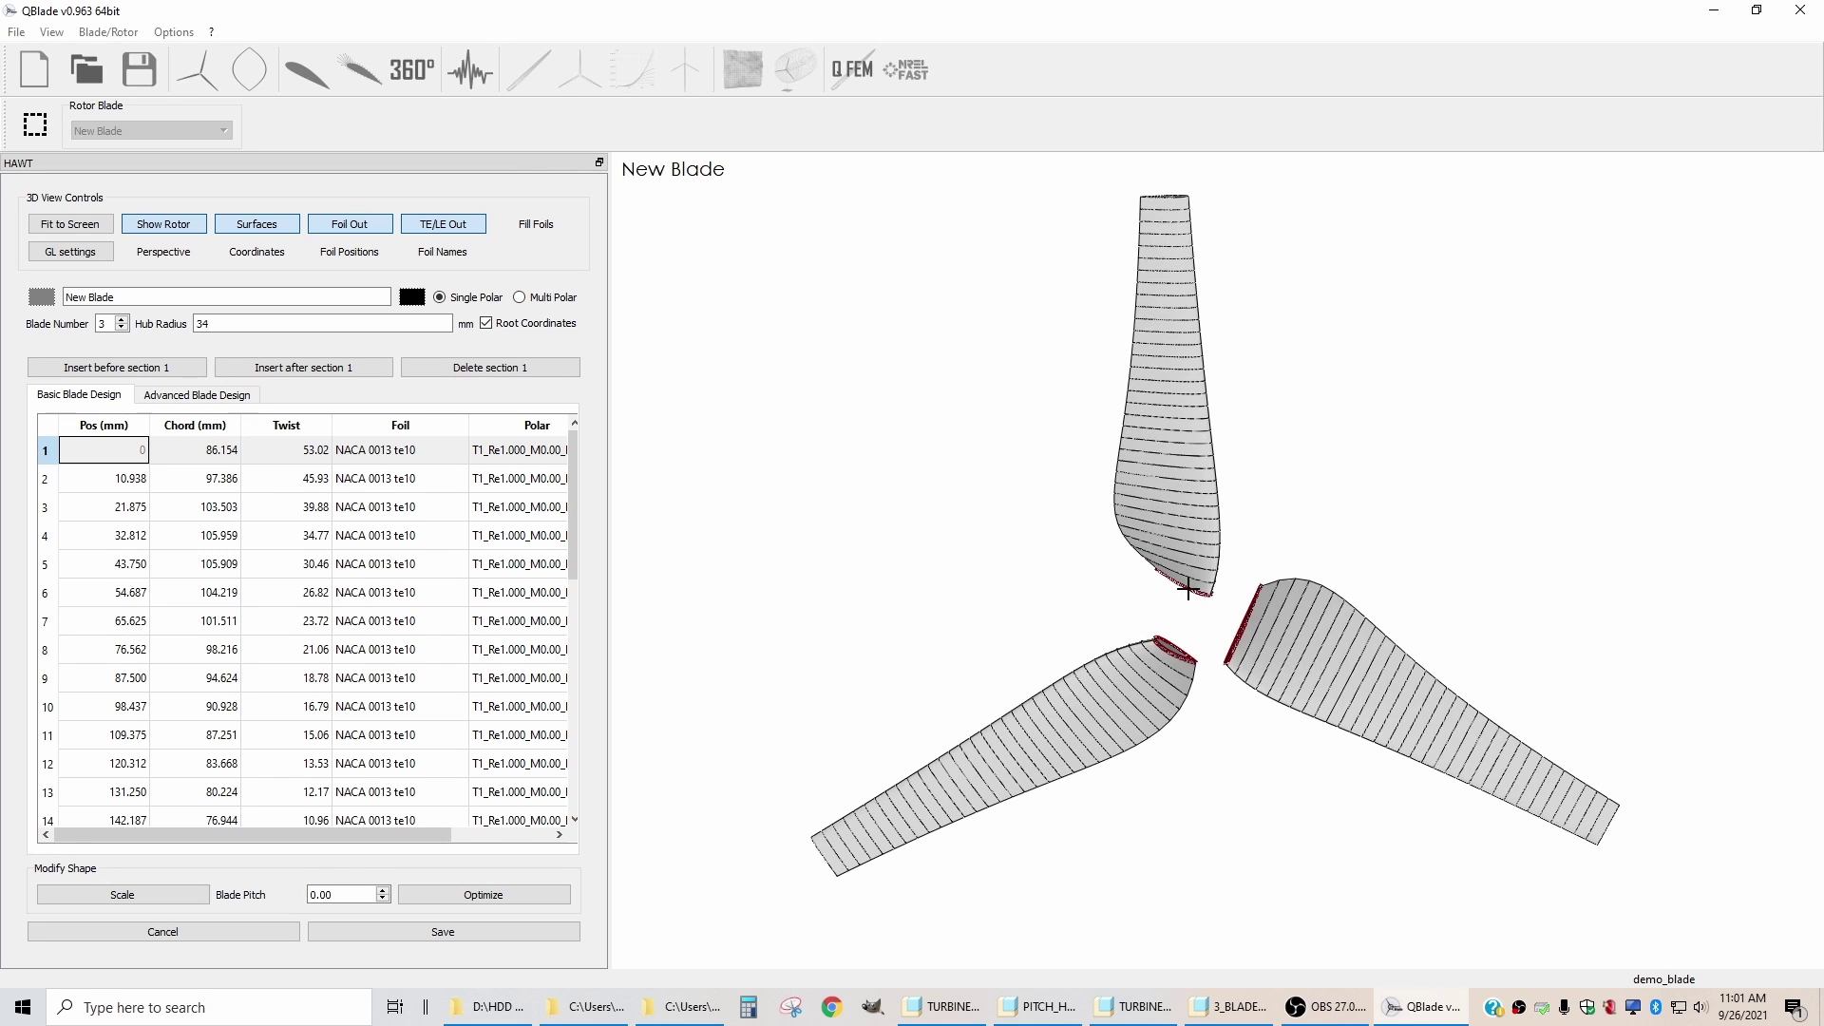
{"action": "left_click_drag", "start_coordinate": [1229, 627], "coordinate": [1229, 732]}
{"action": "scroll", "coordinate": [1229, 730], "scroll_direction": "down", "scroll_amount": 2}
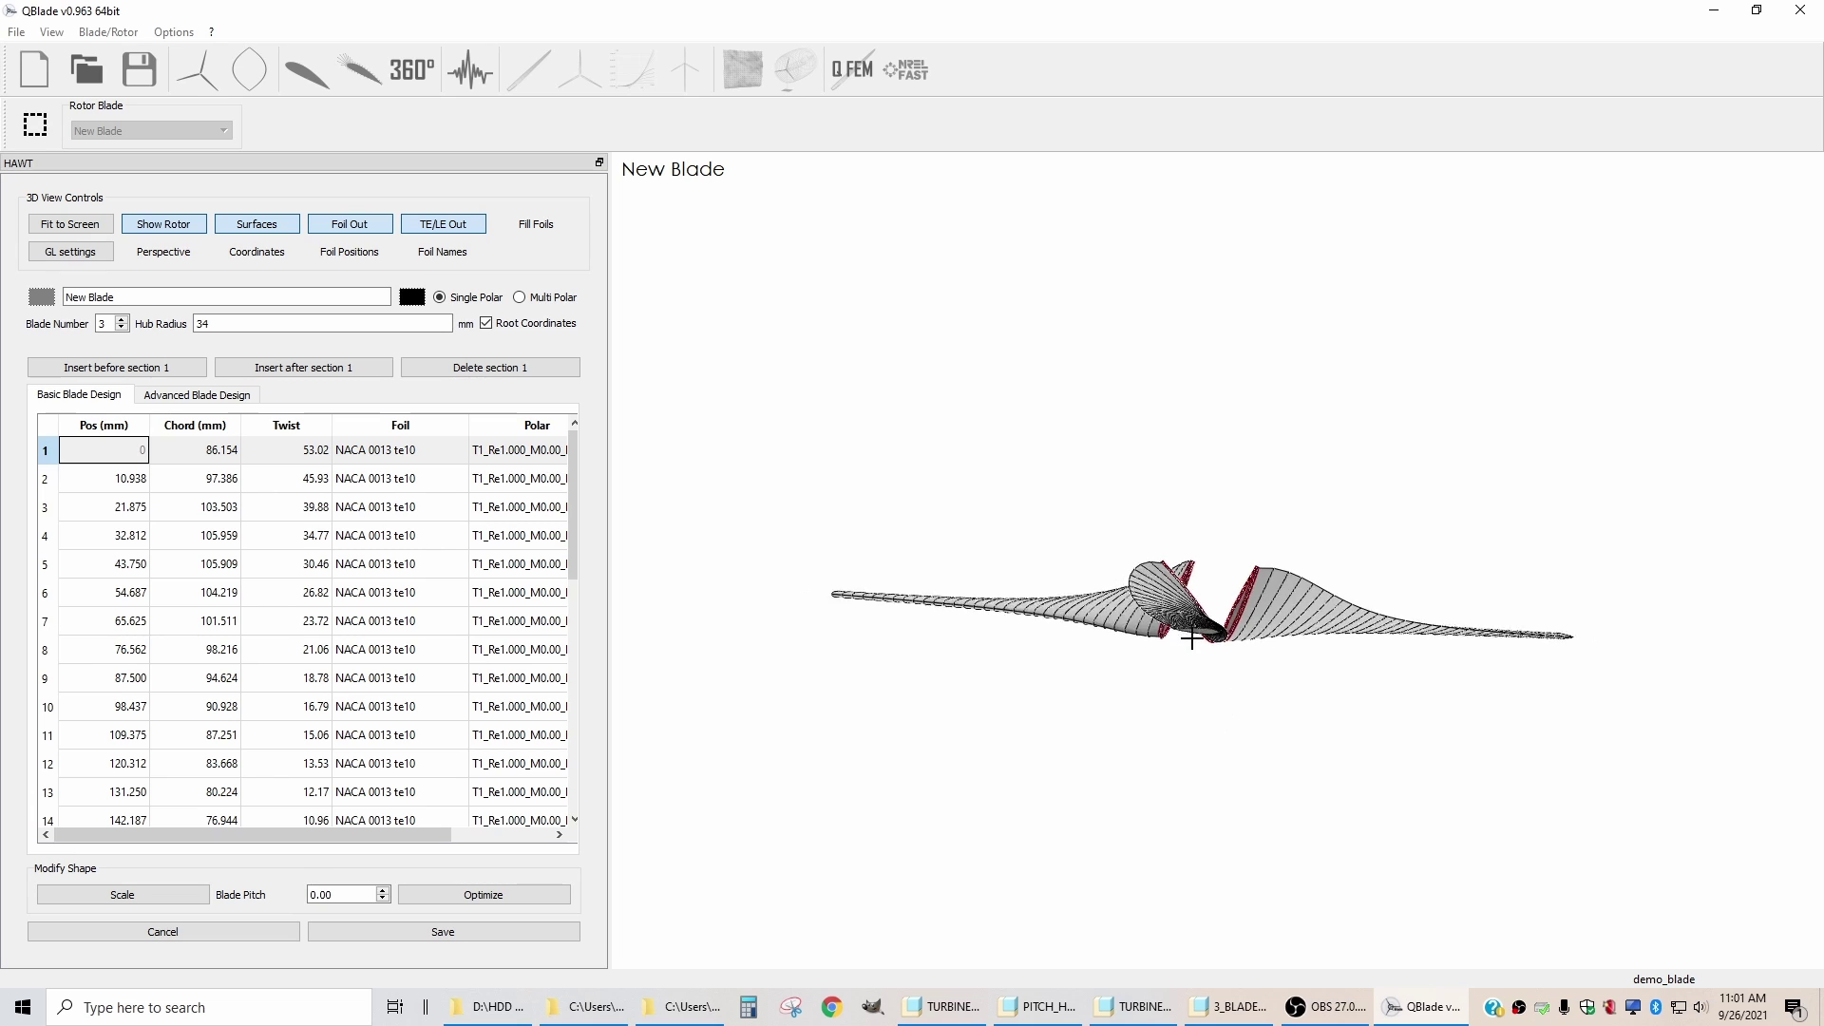
{"action": "scroll", "coordinate": [1266, 738], "scroll_direction": "up", "scroll_amount": 5}
{"action": "right_click_drag", "start_coordinate": [1266, 738], "coordinate": [1311, 668]}
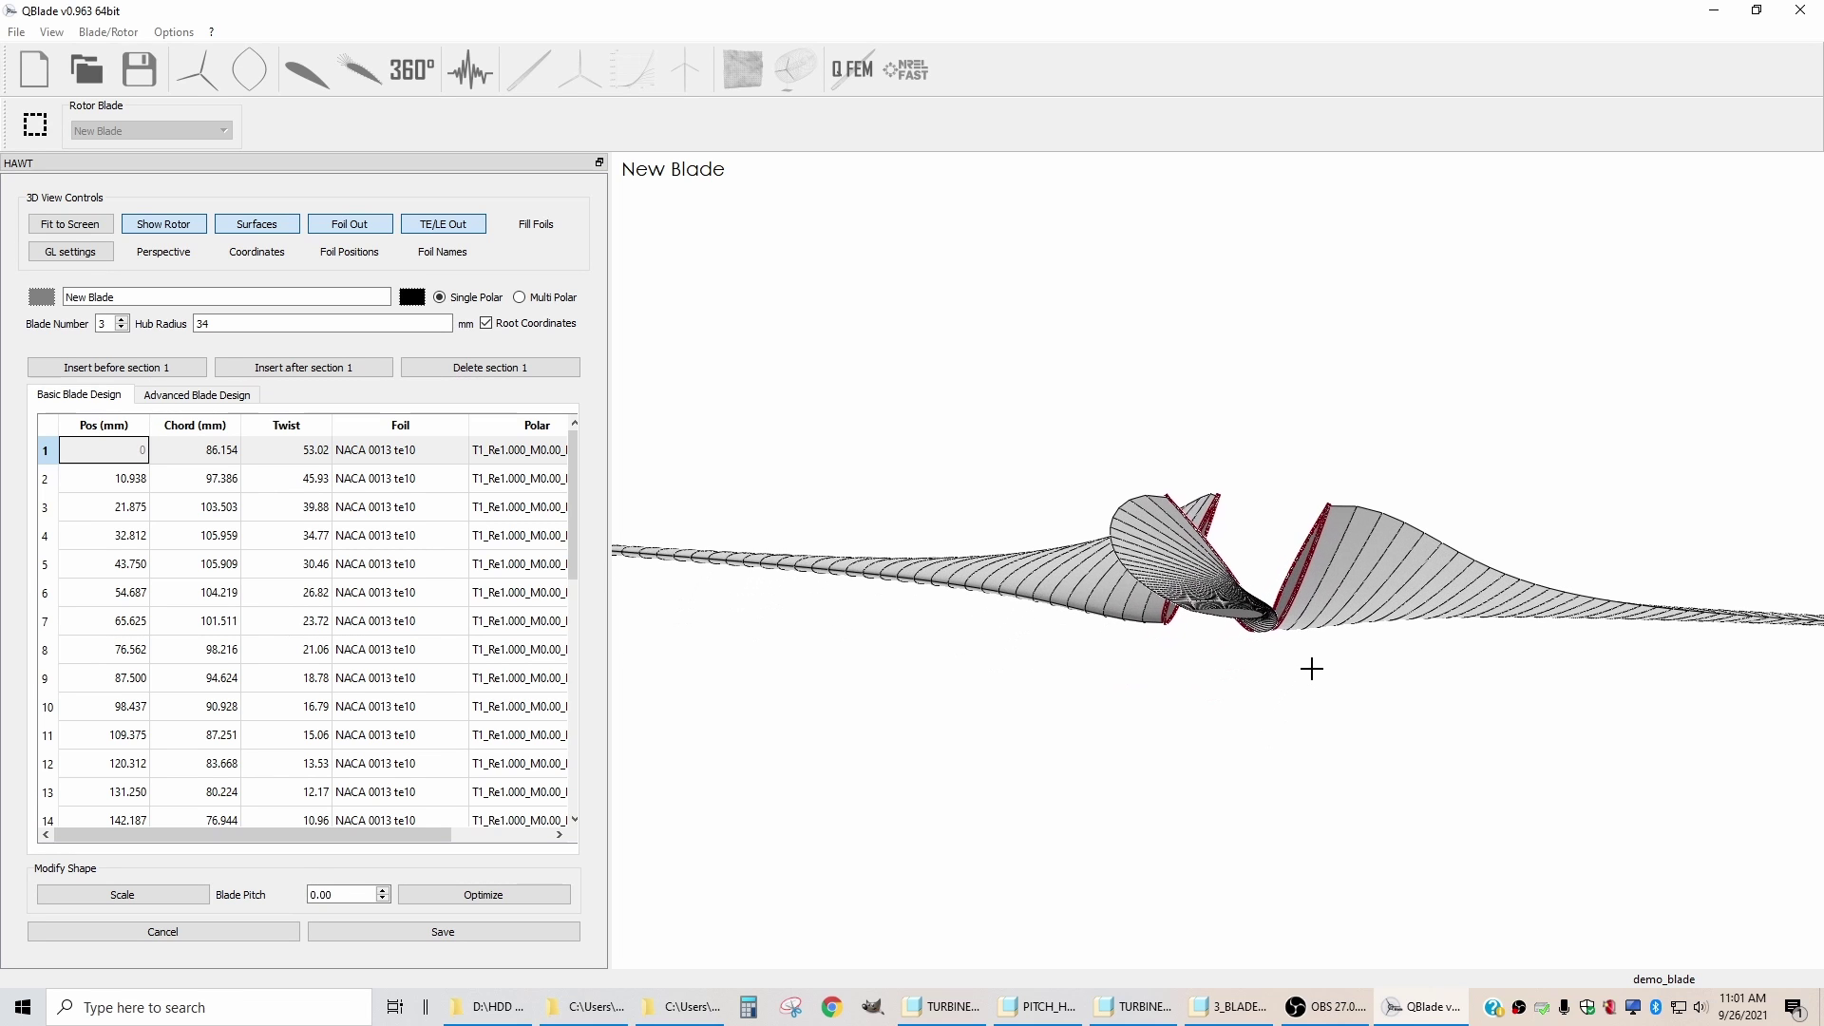
{"action": "left_click_drag", "start_coordinate": [1234, 622], "coordinate": [1115, 732]}
{"action": "scroll", "coordinate": [1116, 732], "scroll_direction": "down", "scroll_amount": 3}
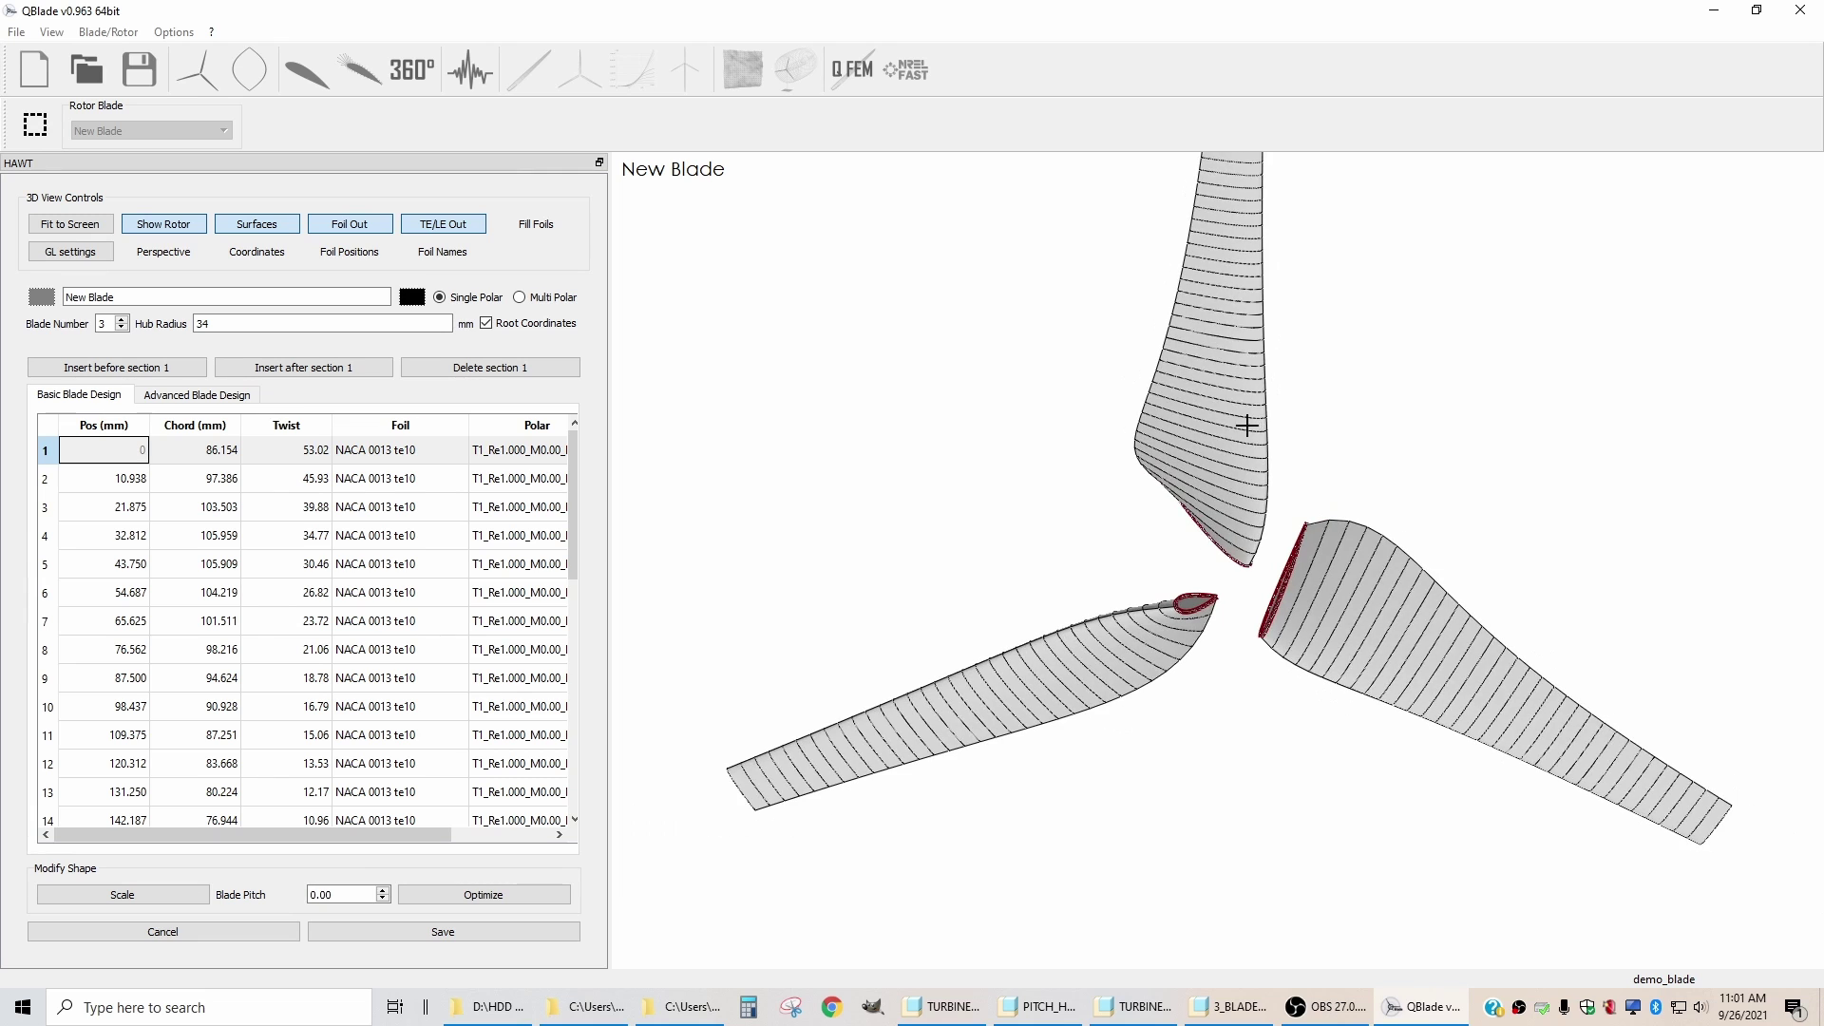
{"action": "left_click_drag", "start_coordinate": [1127, 643], "coordinate": [1150, 563]}
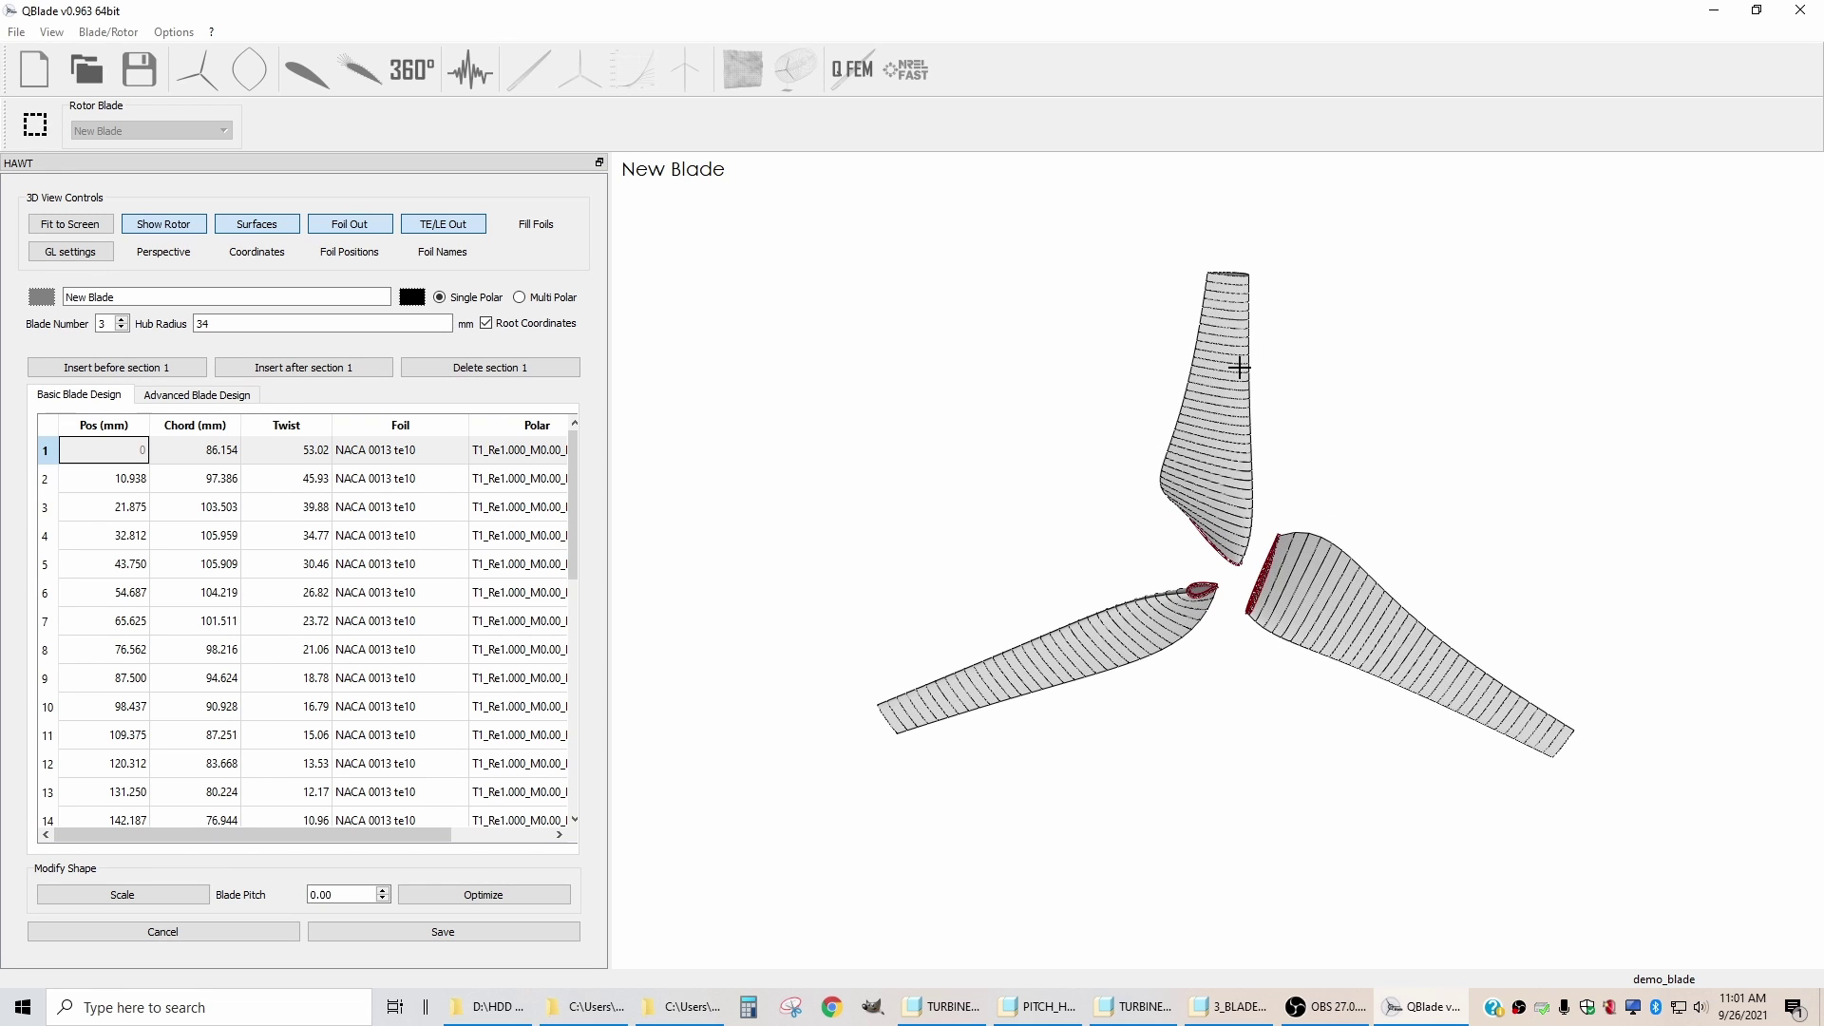
{"action": "mouse_move", "coordinate": [1281, 524]}
{"action": "left_mouse_down"}
{"action": "mouse_move", "coordinate": [1461, 521]}
{"action": "mouse_move", "coordinate": [1295, 481]}
{"action": "mouse_move", "coordinate": [1264, 549]}
{"action": "left_mouse_up"}
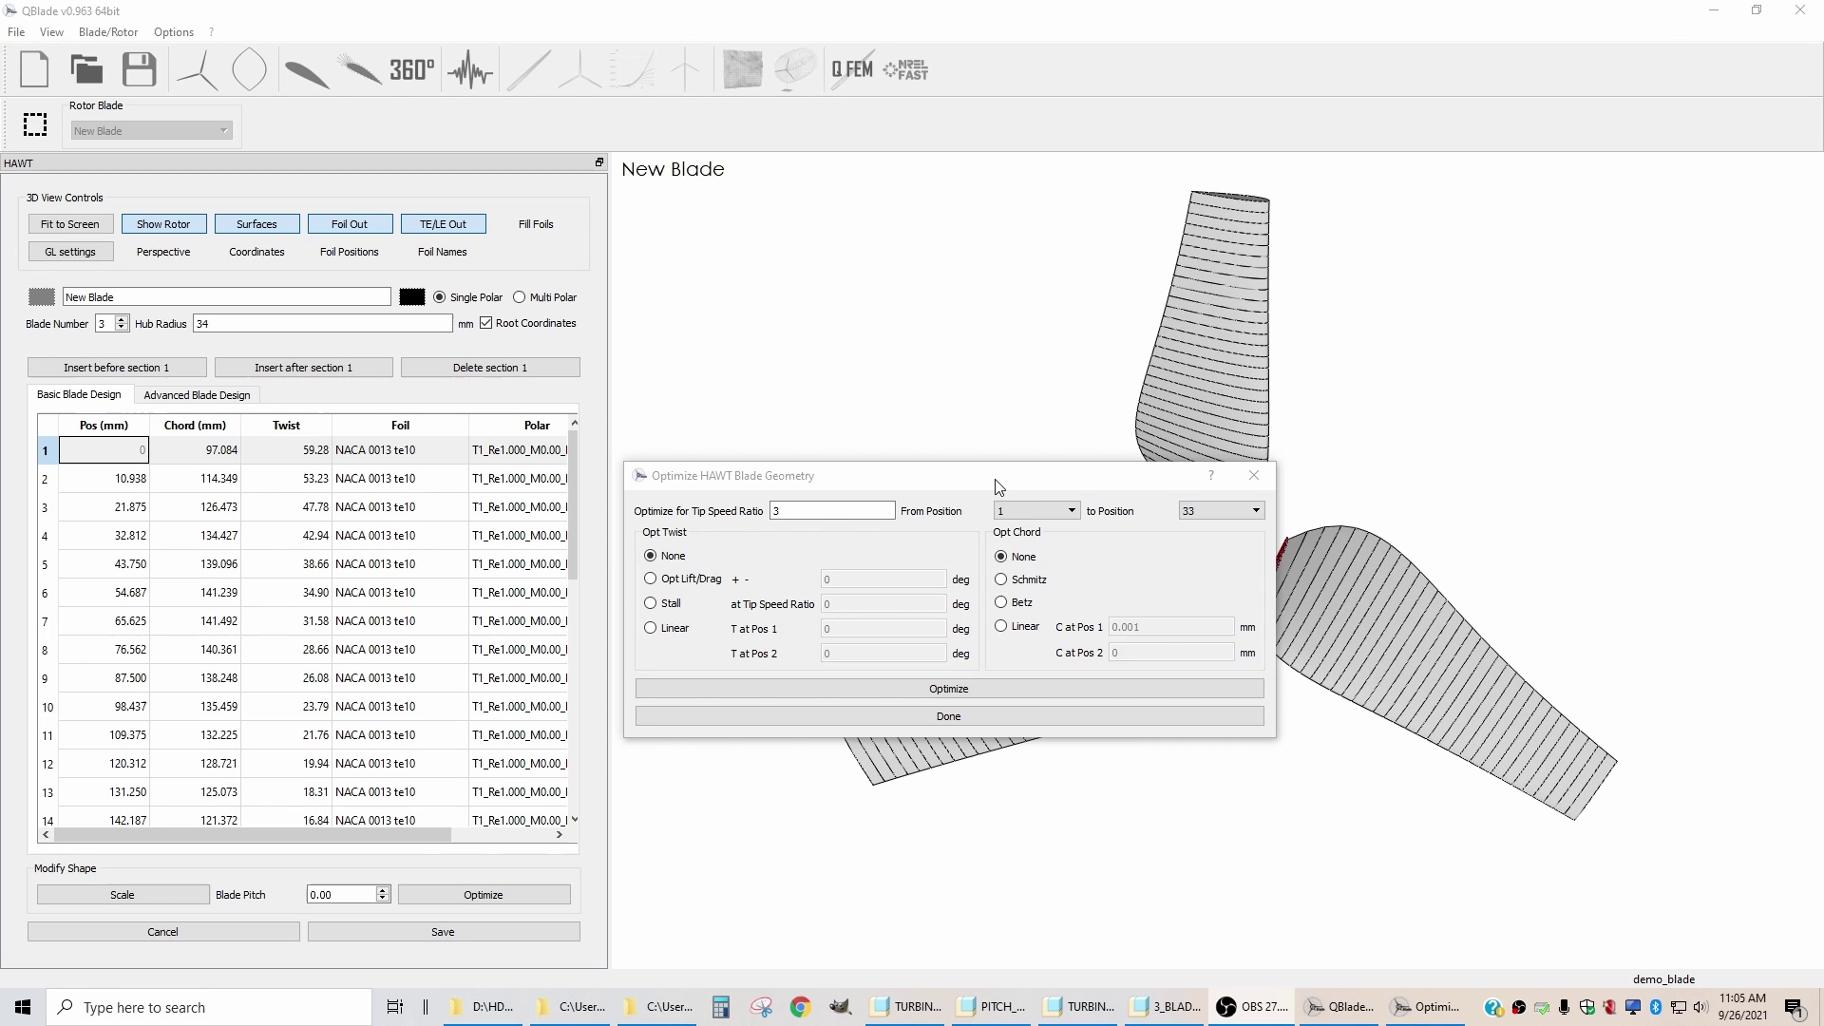
Try Opt Lift/Drag twist with Schmitz chord at tip speed ratio 4 on sections 1 to 33
{"action": "left_click_drag", "start_coordinate": [996, 484], "coordinate": [723, 301]}
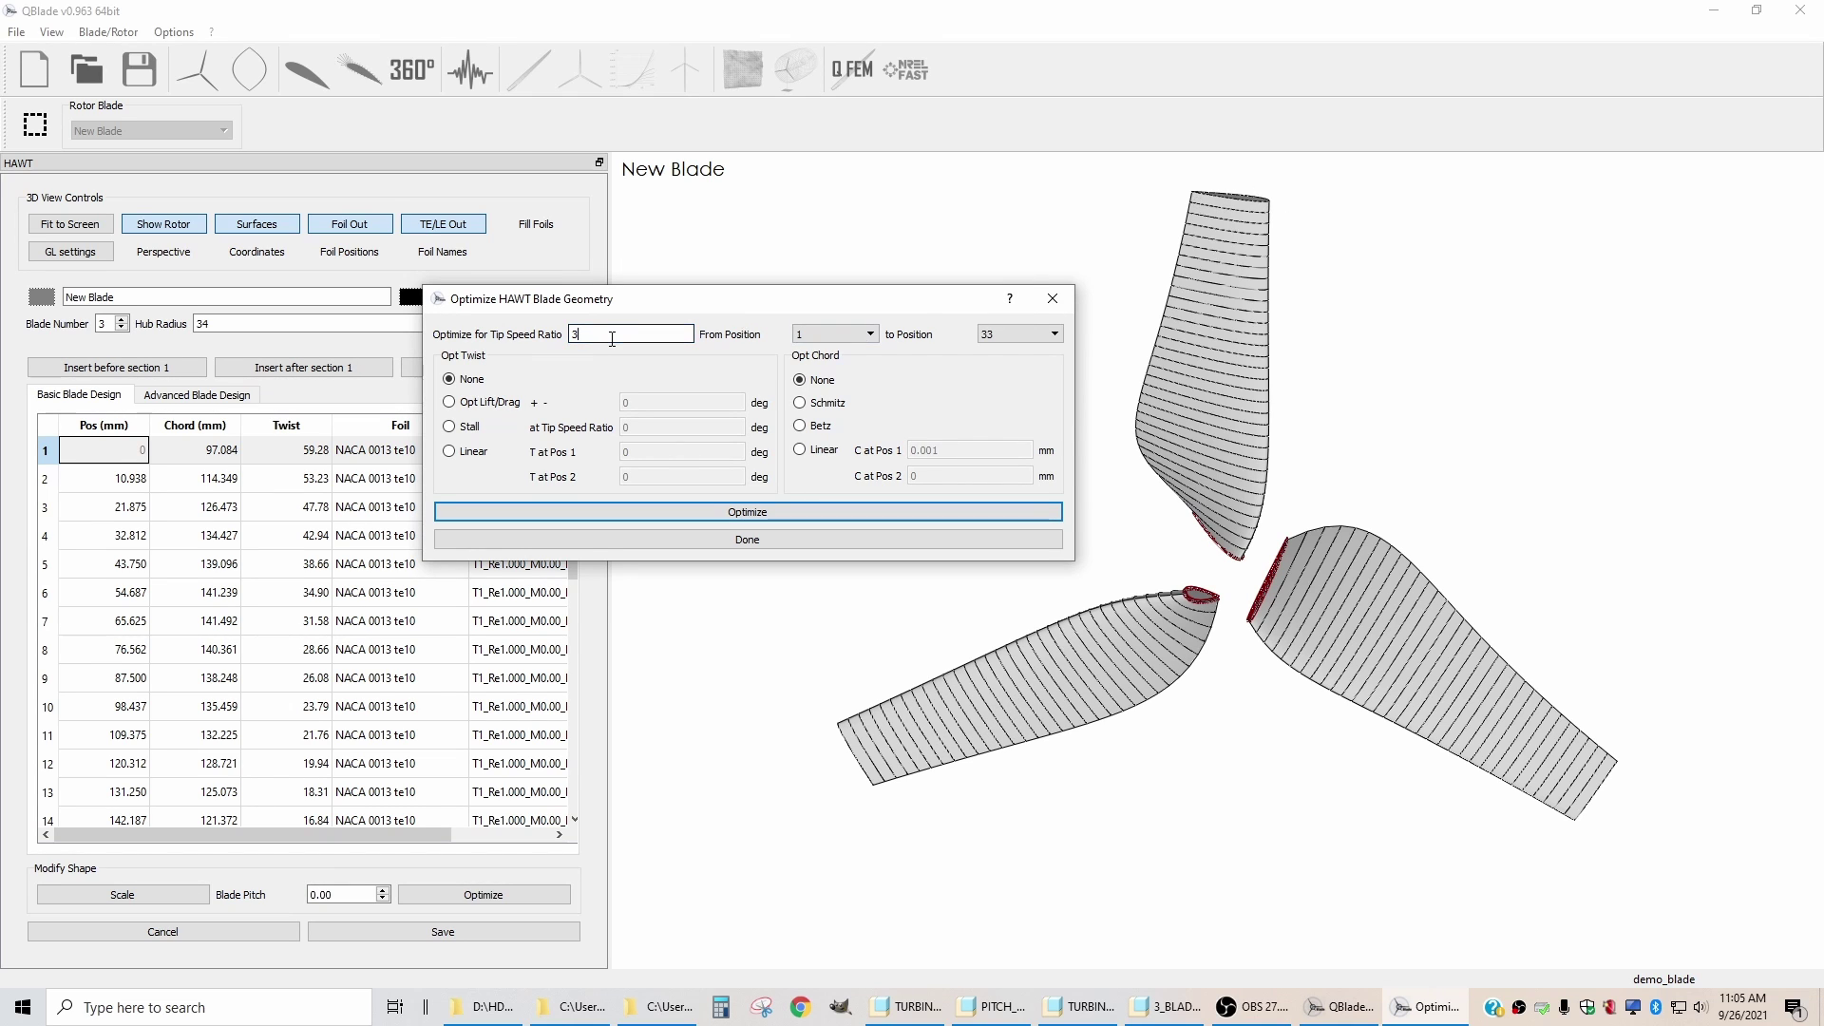
{"action": "key", "text": "BackSpace"}
{"action": "type", "text": "4"}
{"action": "left_click", "coordinate": [450, 403]}
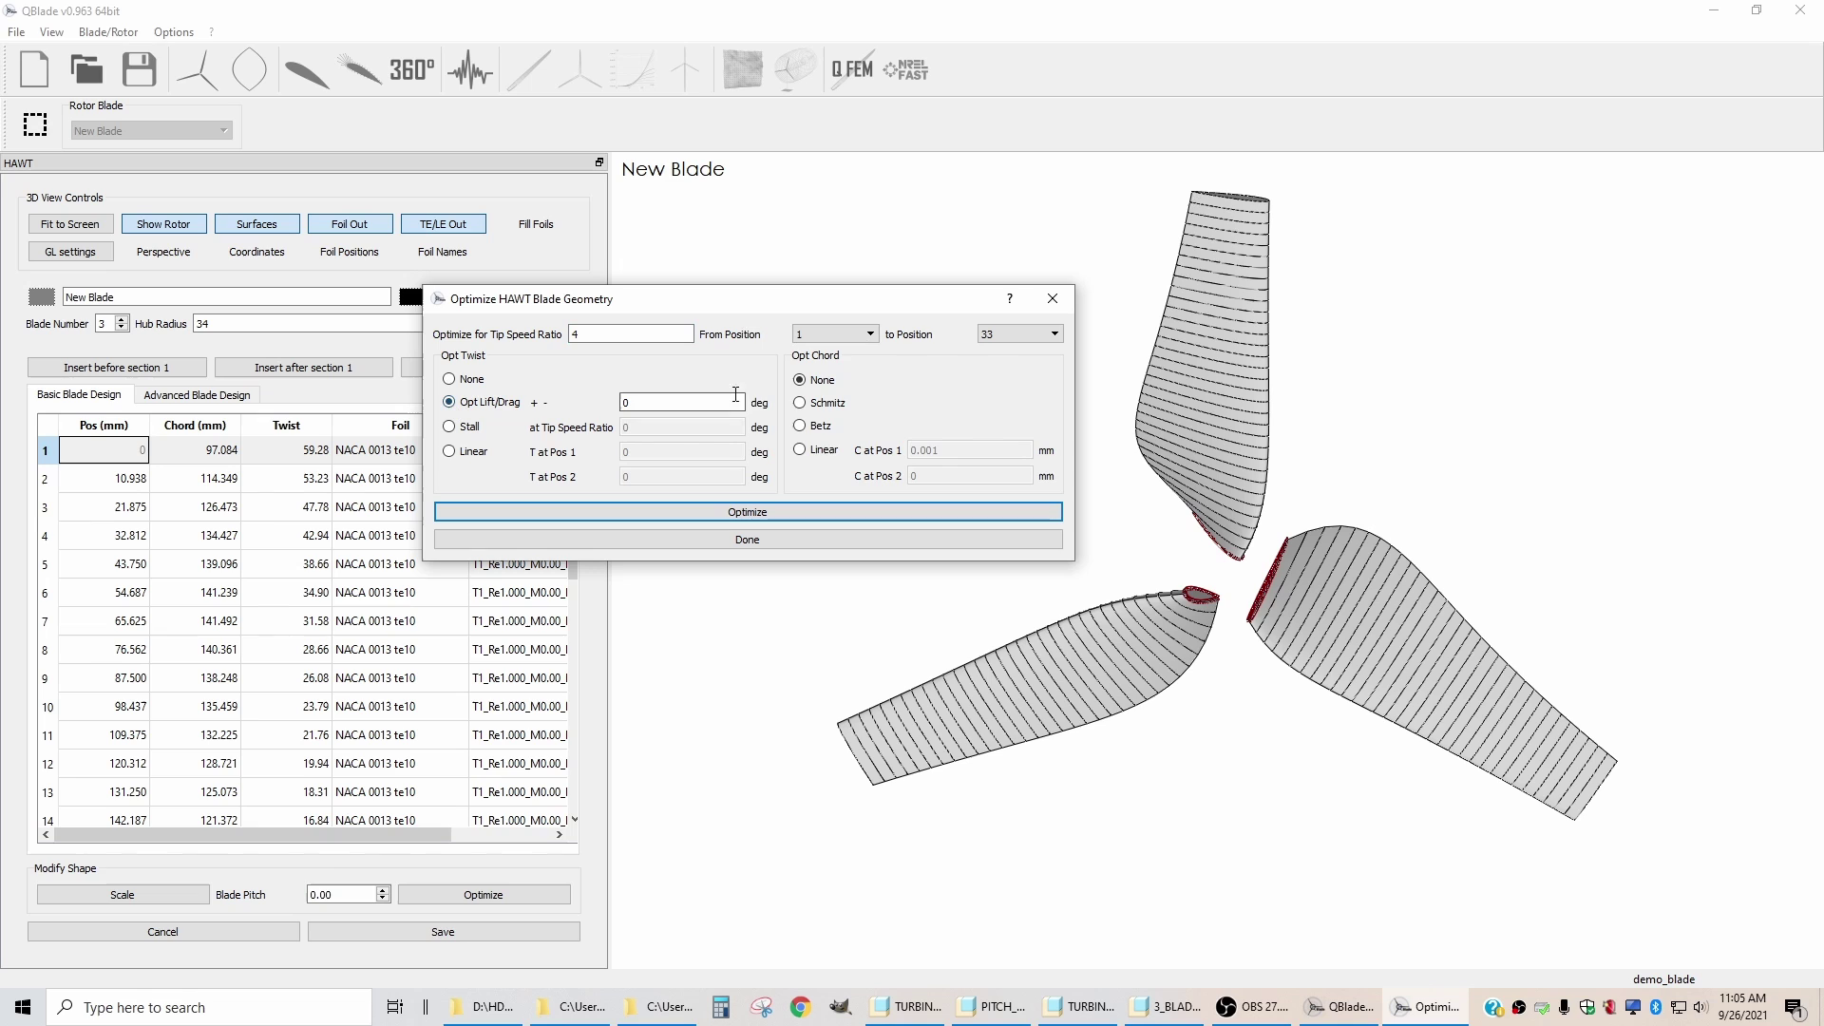
{"action": "left_click", "coordinate": [801, 402]}
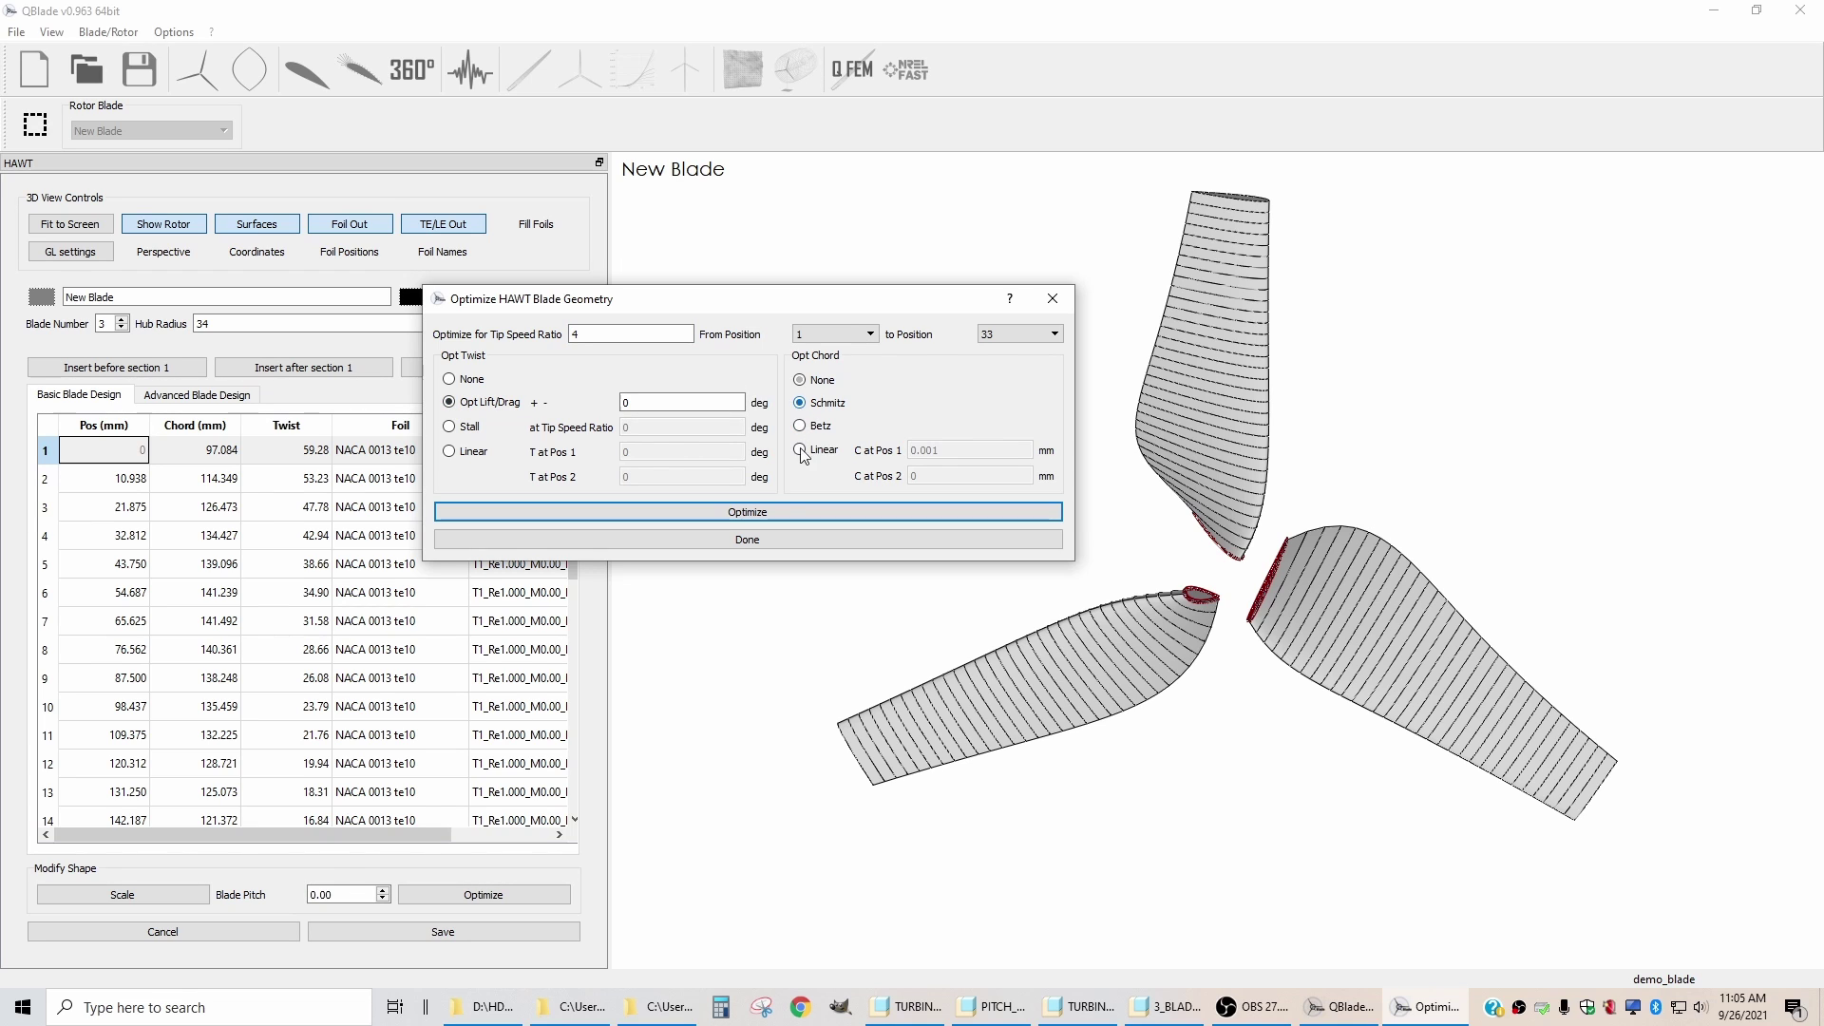
{"action": "left_click", "coordinate": [748, 513]}
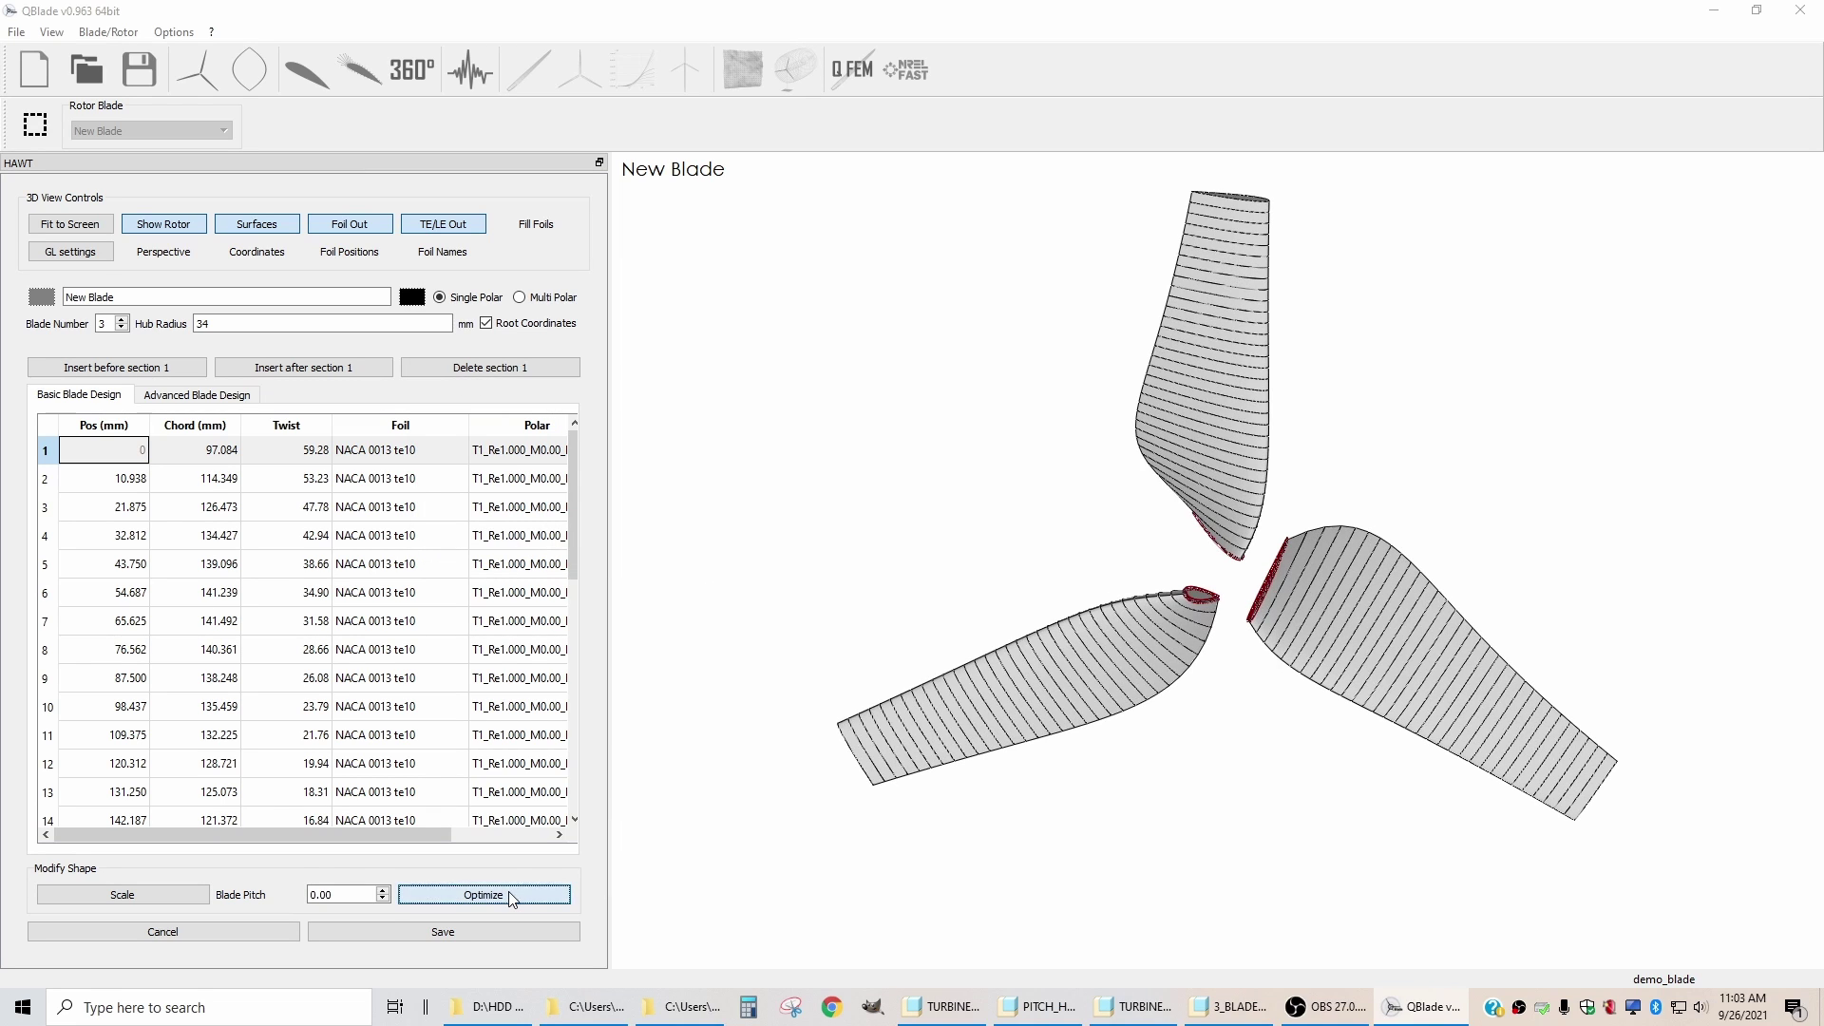
Optimize sections 1 to 33 with Opt Lift/Drag twist and Schmitz chord at tip speed ratio 3, and finish optimizing
{"action": "left_click", "coordinate": [483, 894]}
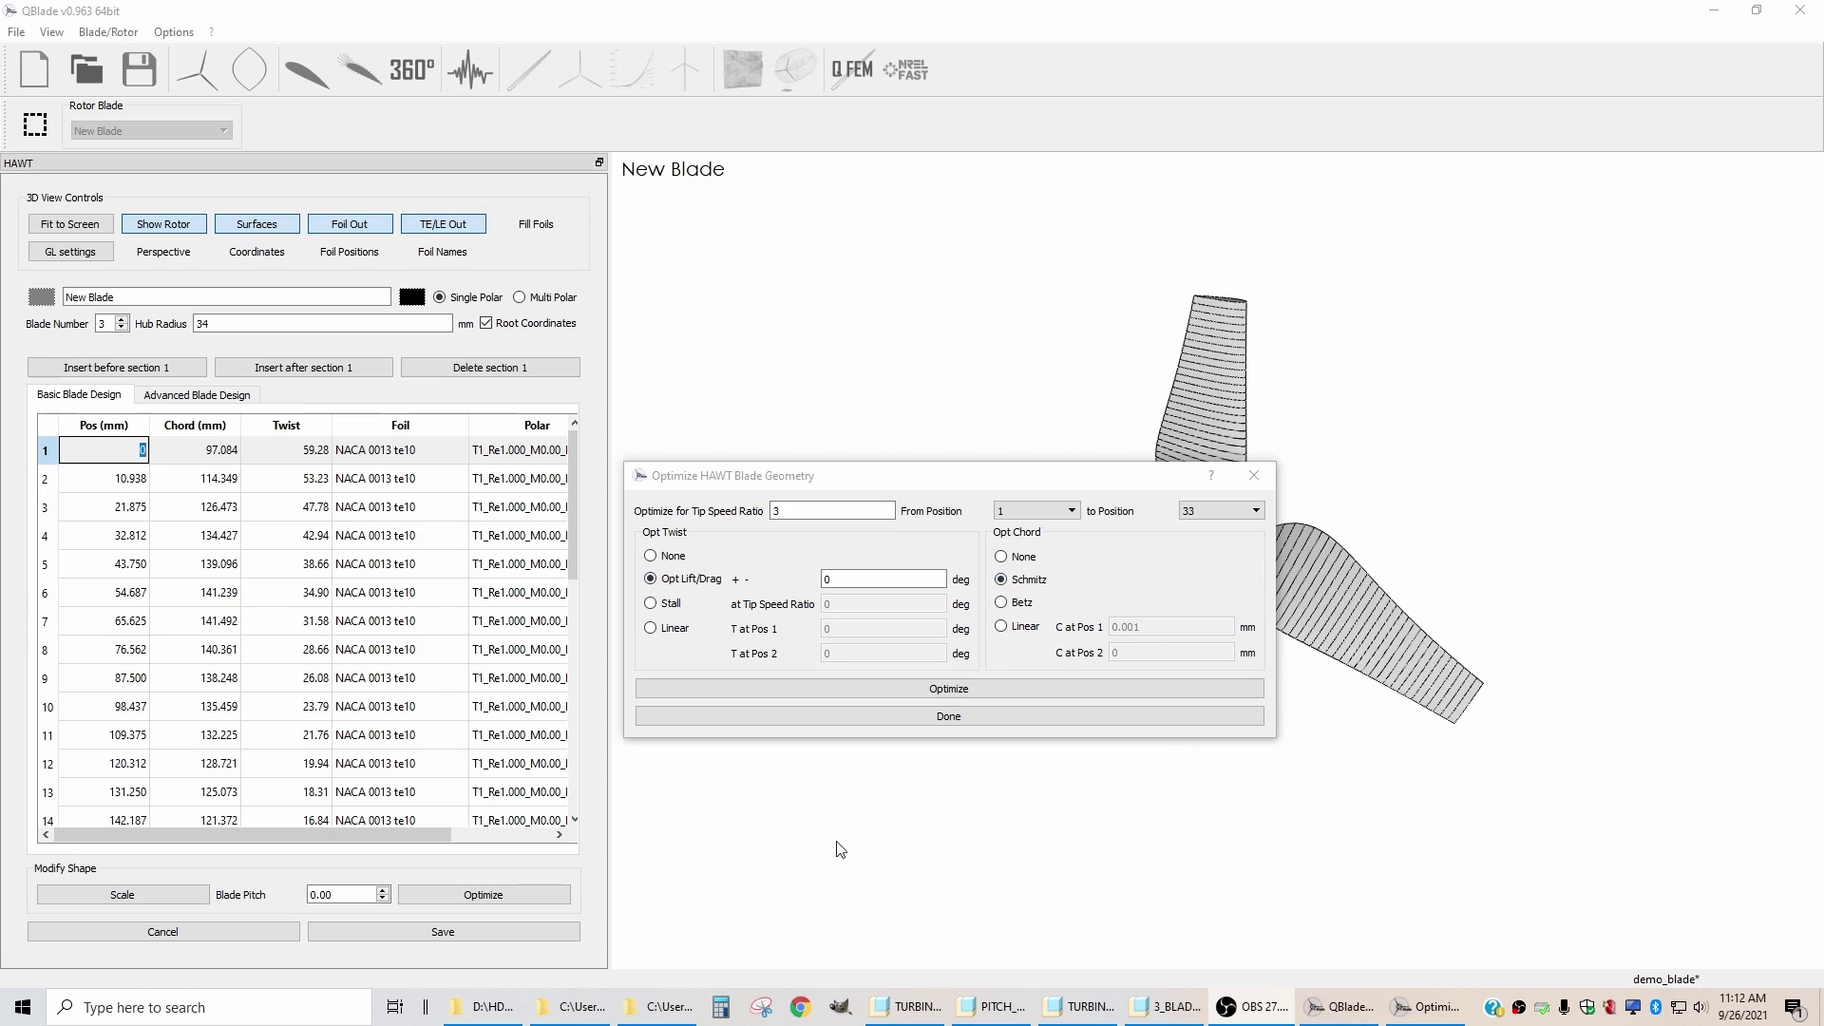
{"action": "left_click", "coordinate": [967, 717]}
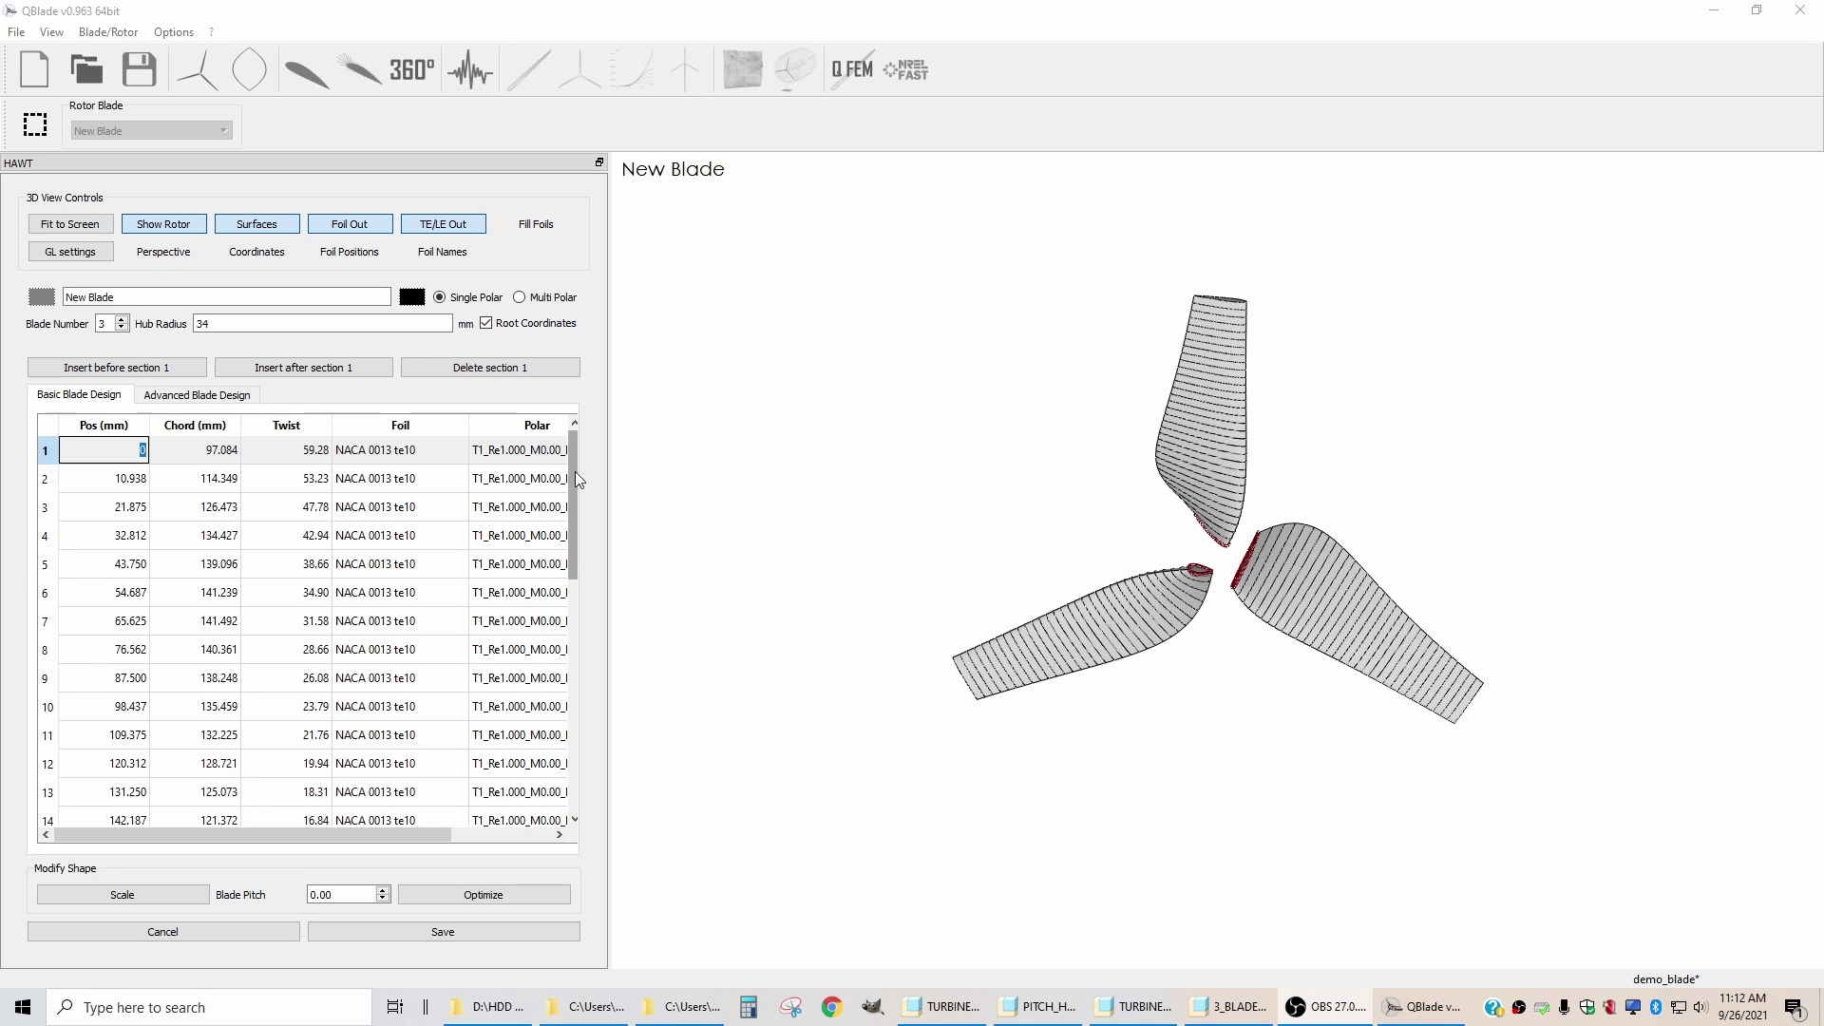
Examine the chord, twist, foil and polar of the sections down to 33, and the blade roots close up and edge-on
{"action": "scroll", "coordinate": [573, 494], "scroll_direction": "down", "scroll_amount": 1}
{"action": "scroll", "coordinate": [571, 516], "scroll_direction": "down", "scroll_amount": 5}
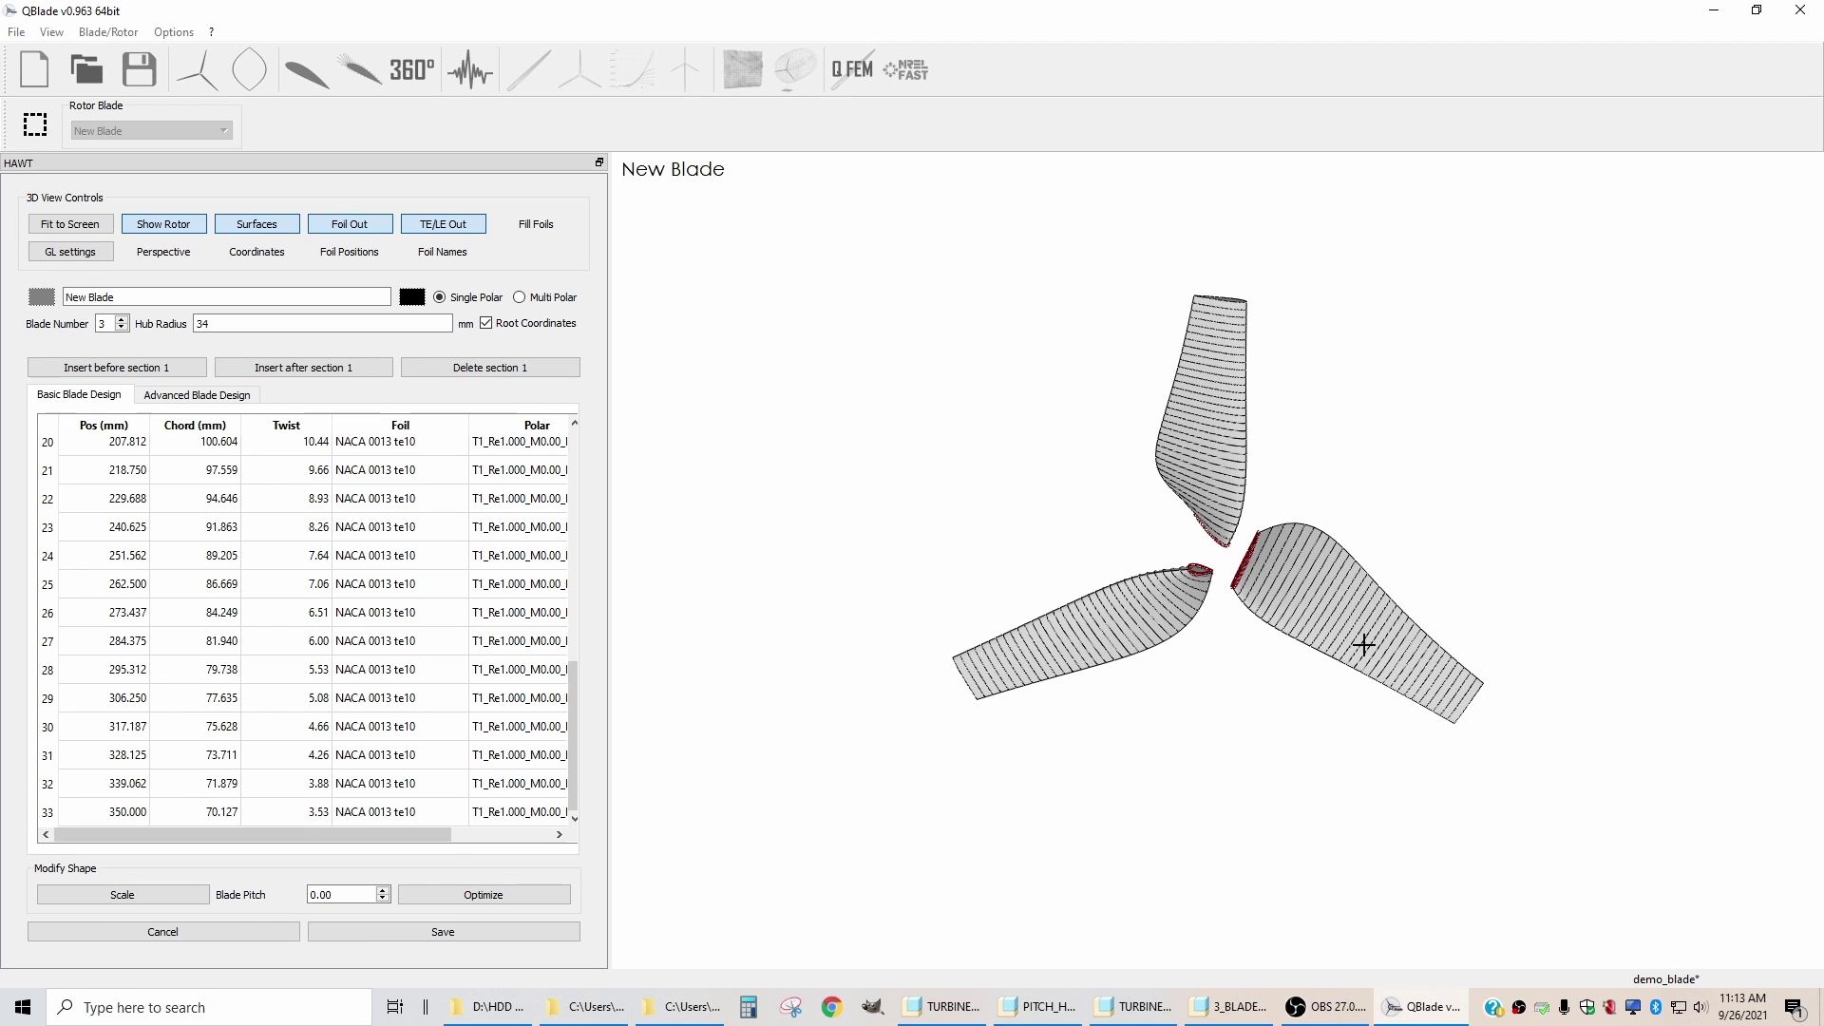
{"action": "left_click_drag", "start_coordinate": [1439, 493], "coordinate": [1273, 677]}
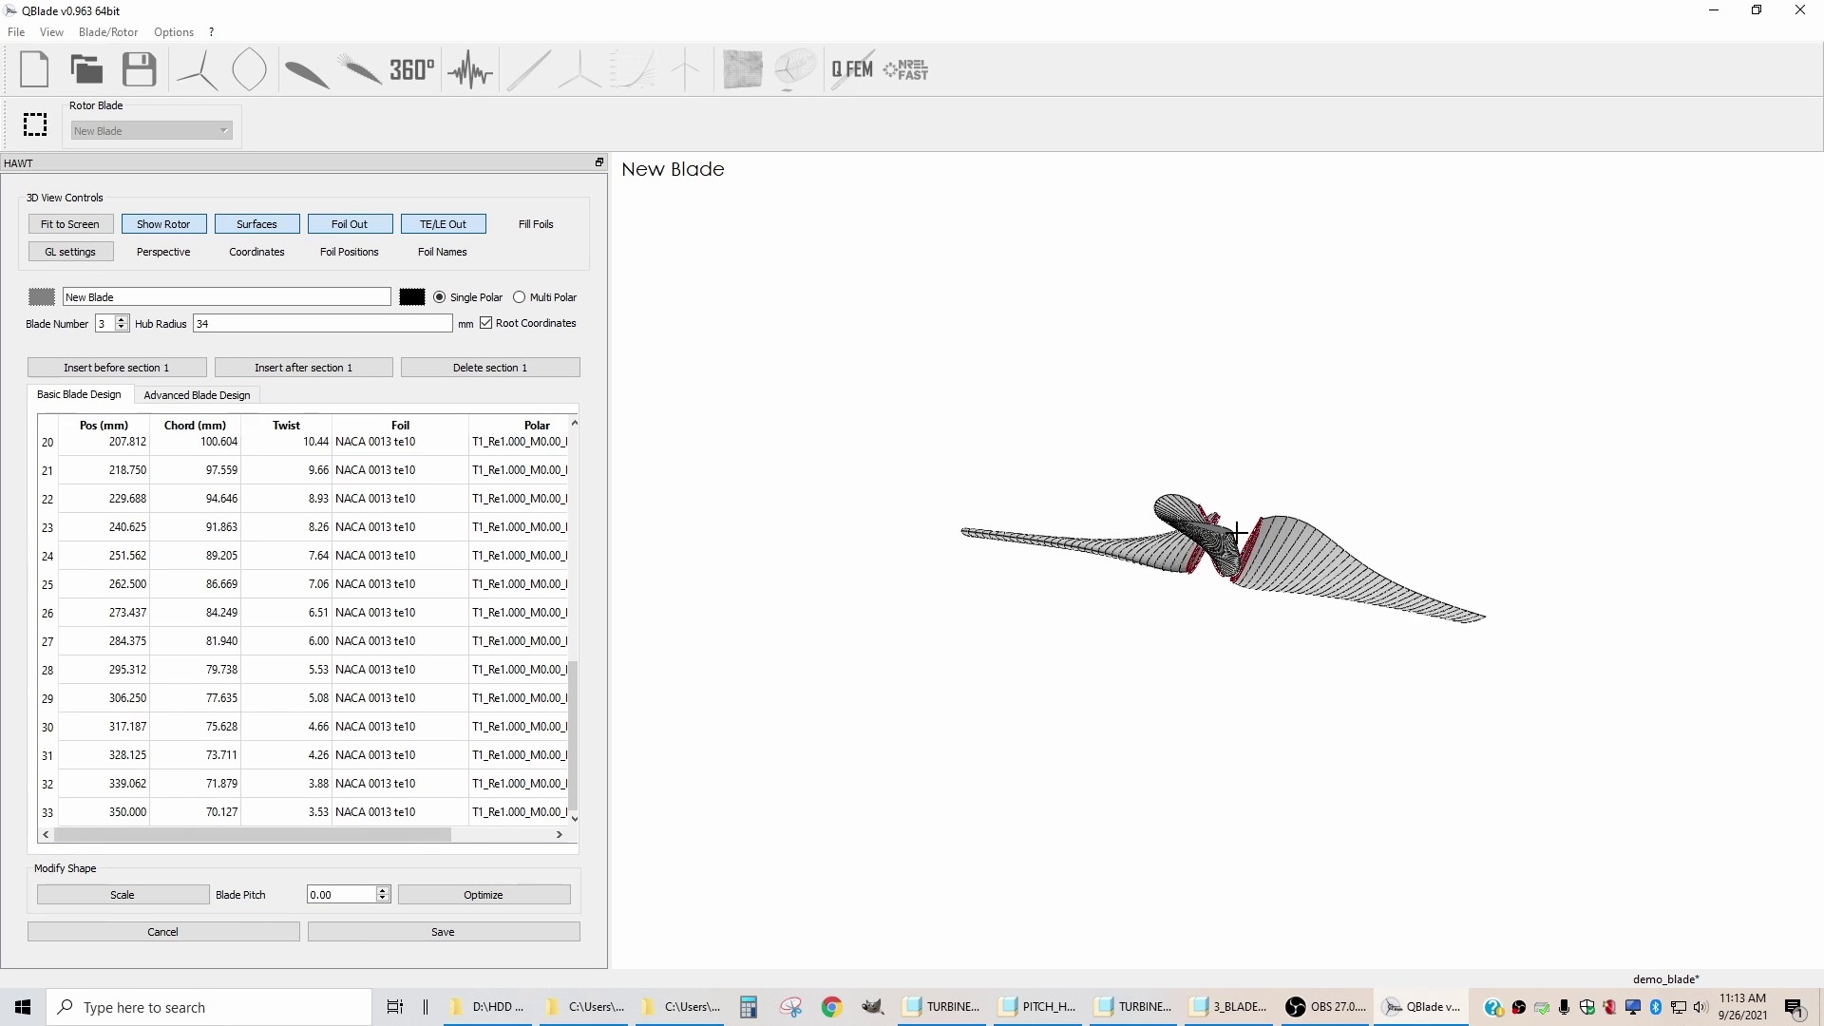
{"action": "scroll", "coordinate": [1225, 537], "scroll_direction": "up", "scroll_amount": 5}
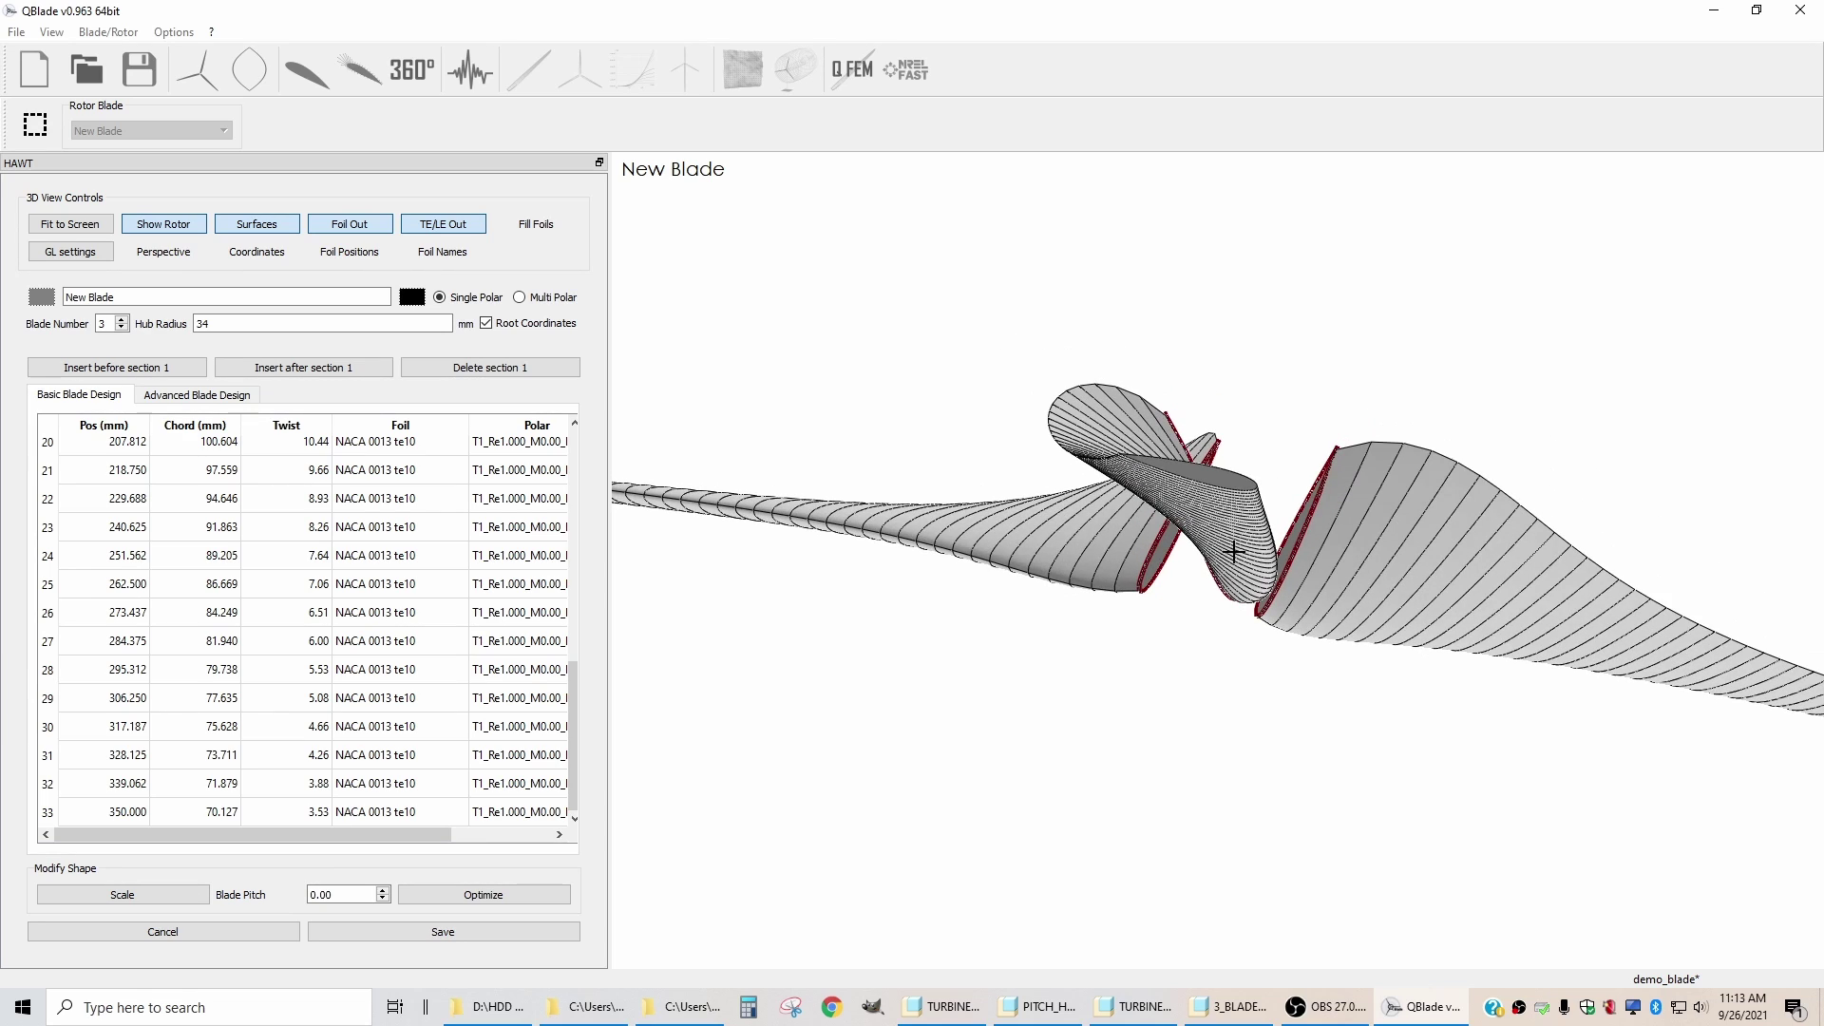
{"action": "mouse_move", "coordinate": [1230, 542]}
{"action": "left_mouse_down"}
{"action": "mouse_move", "coordinate": [1298, 415]}
{"action": "mouse_move", "coordinate": [1246, 564]}
{"action": "left_mouse_up"}
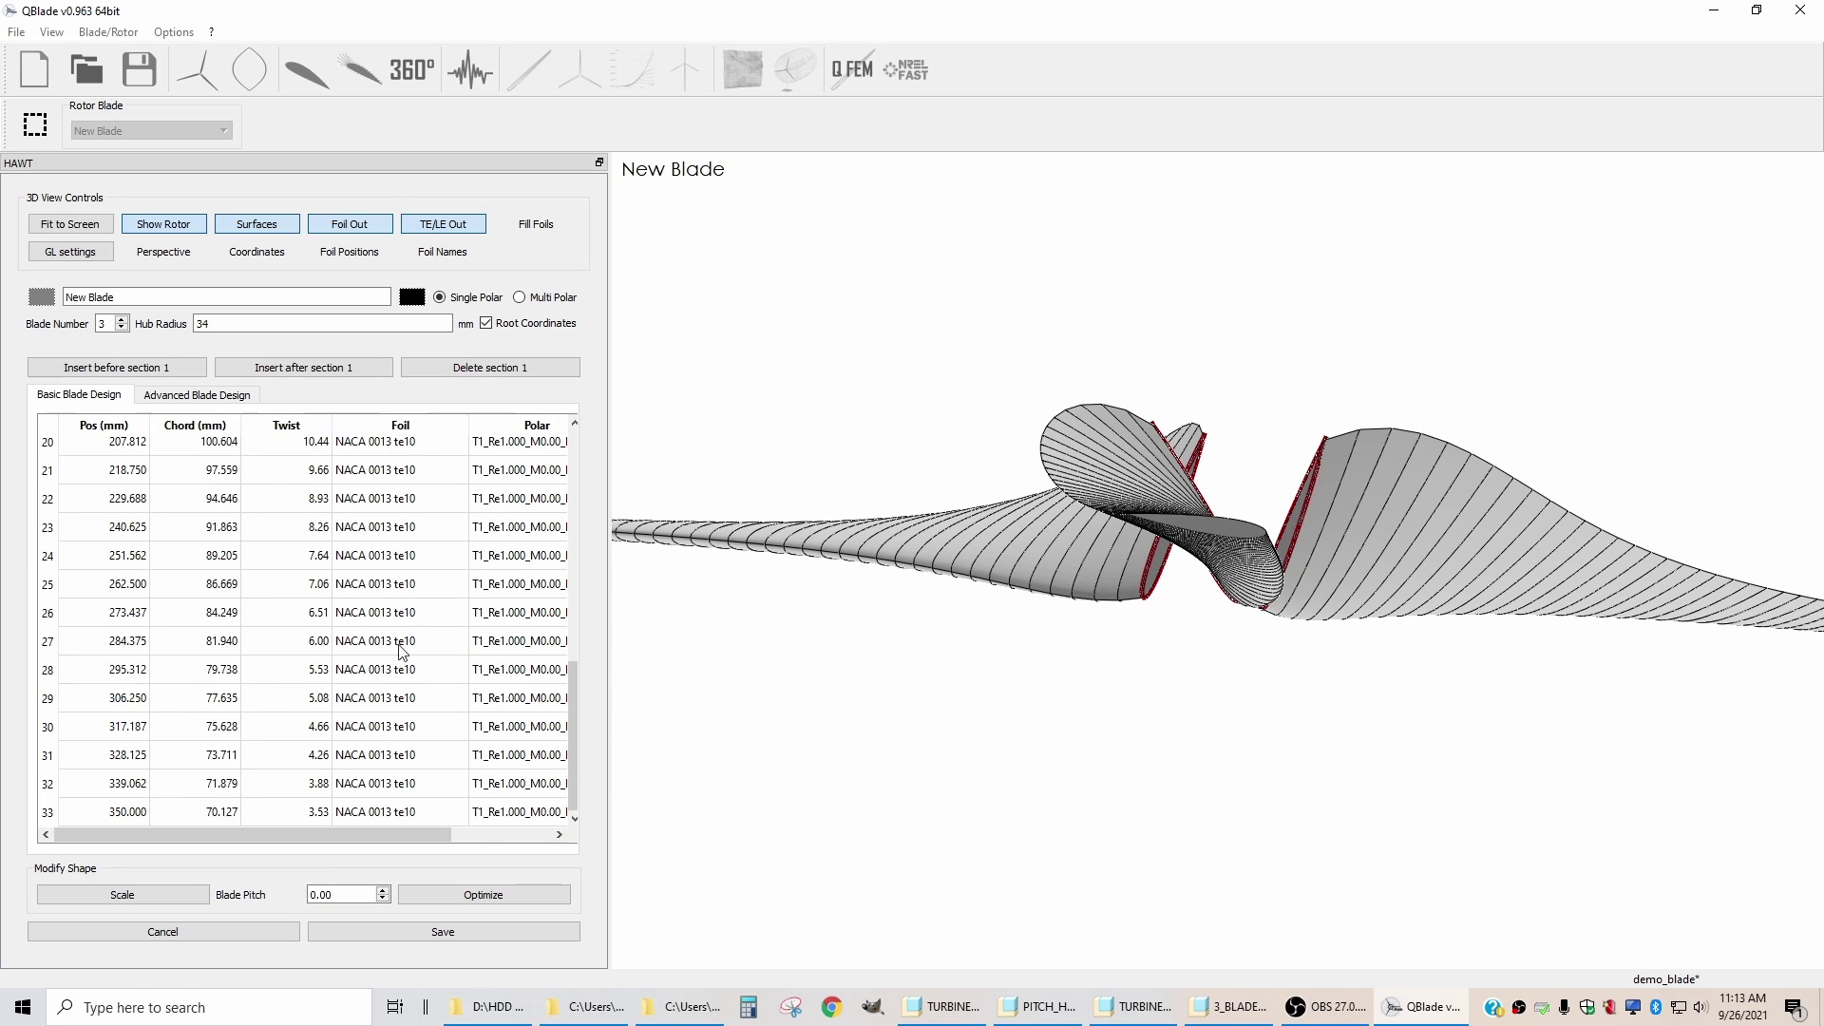
{"action": "left_click", "coordinate": [475, 835]}
{"action": "left_click_drag", "start_coordinate": [475, 835], "coordinate": [439, 842]}
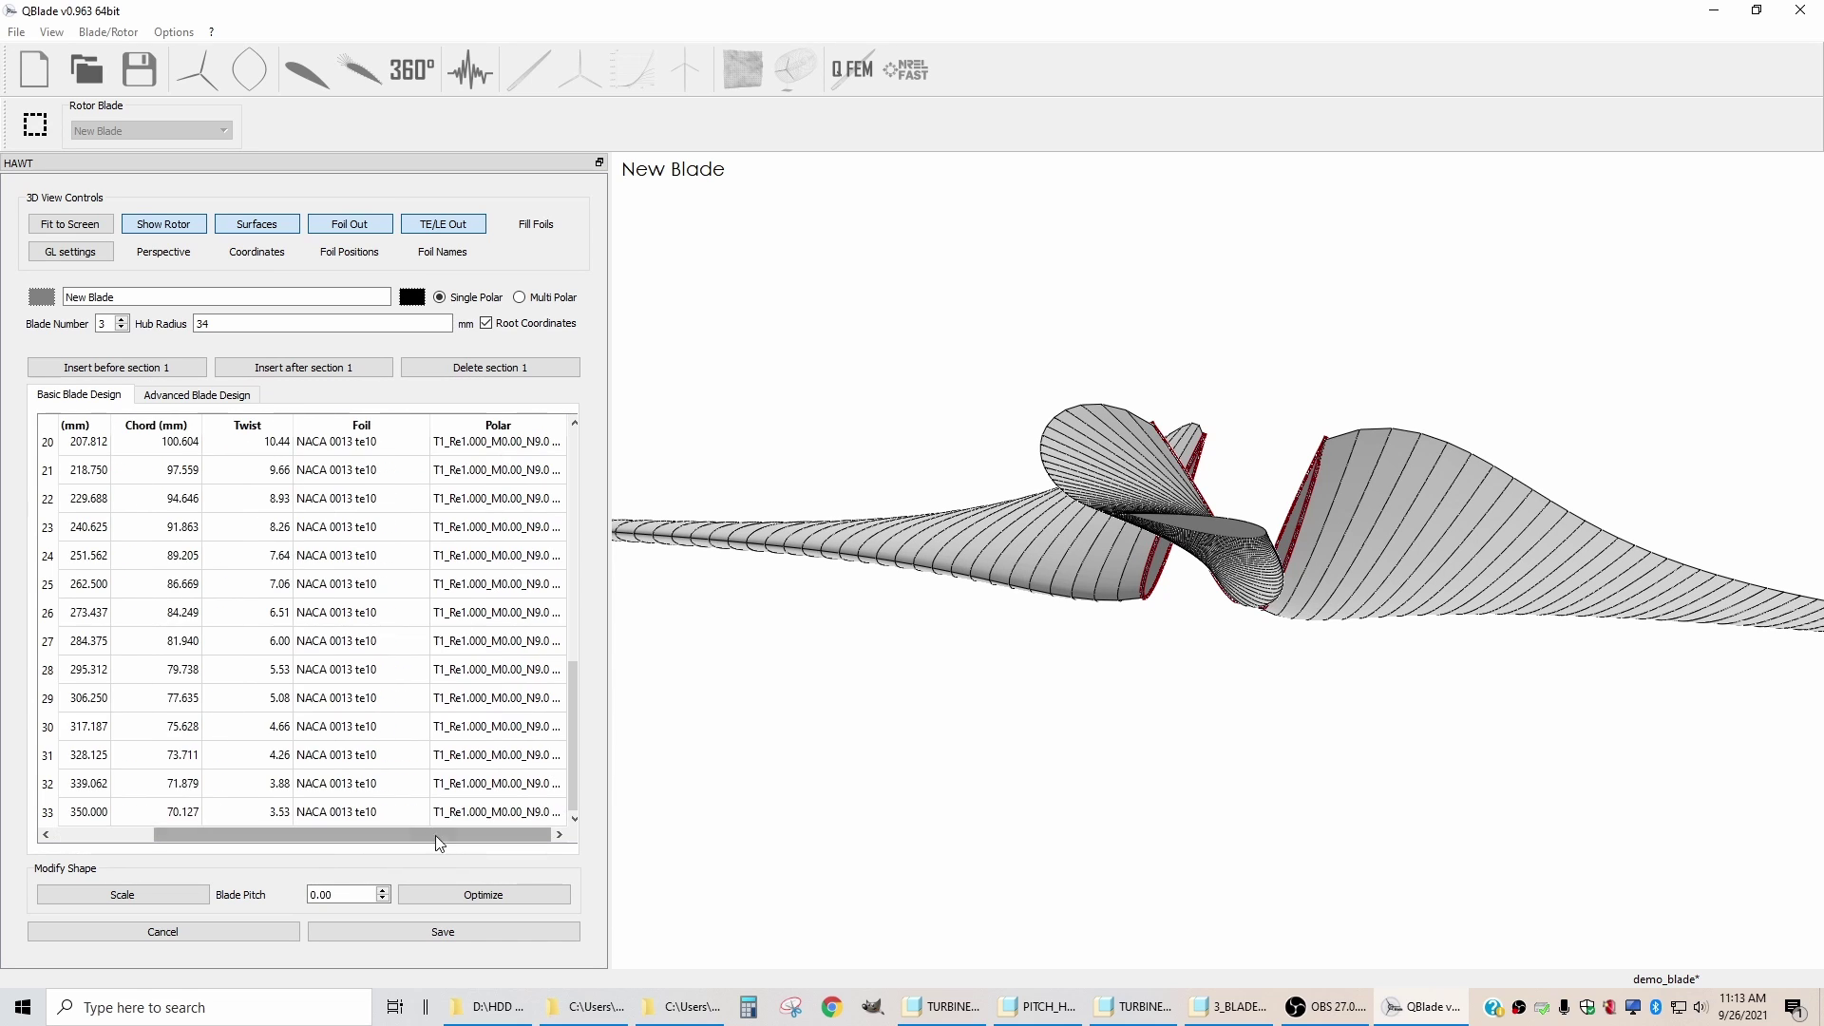
In the advanced blade design, set the twist point of section 1 to 0.42
{"action": "left_click", "coordinate": [200, 402]}
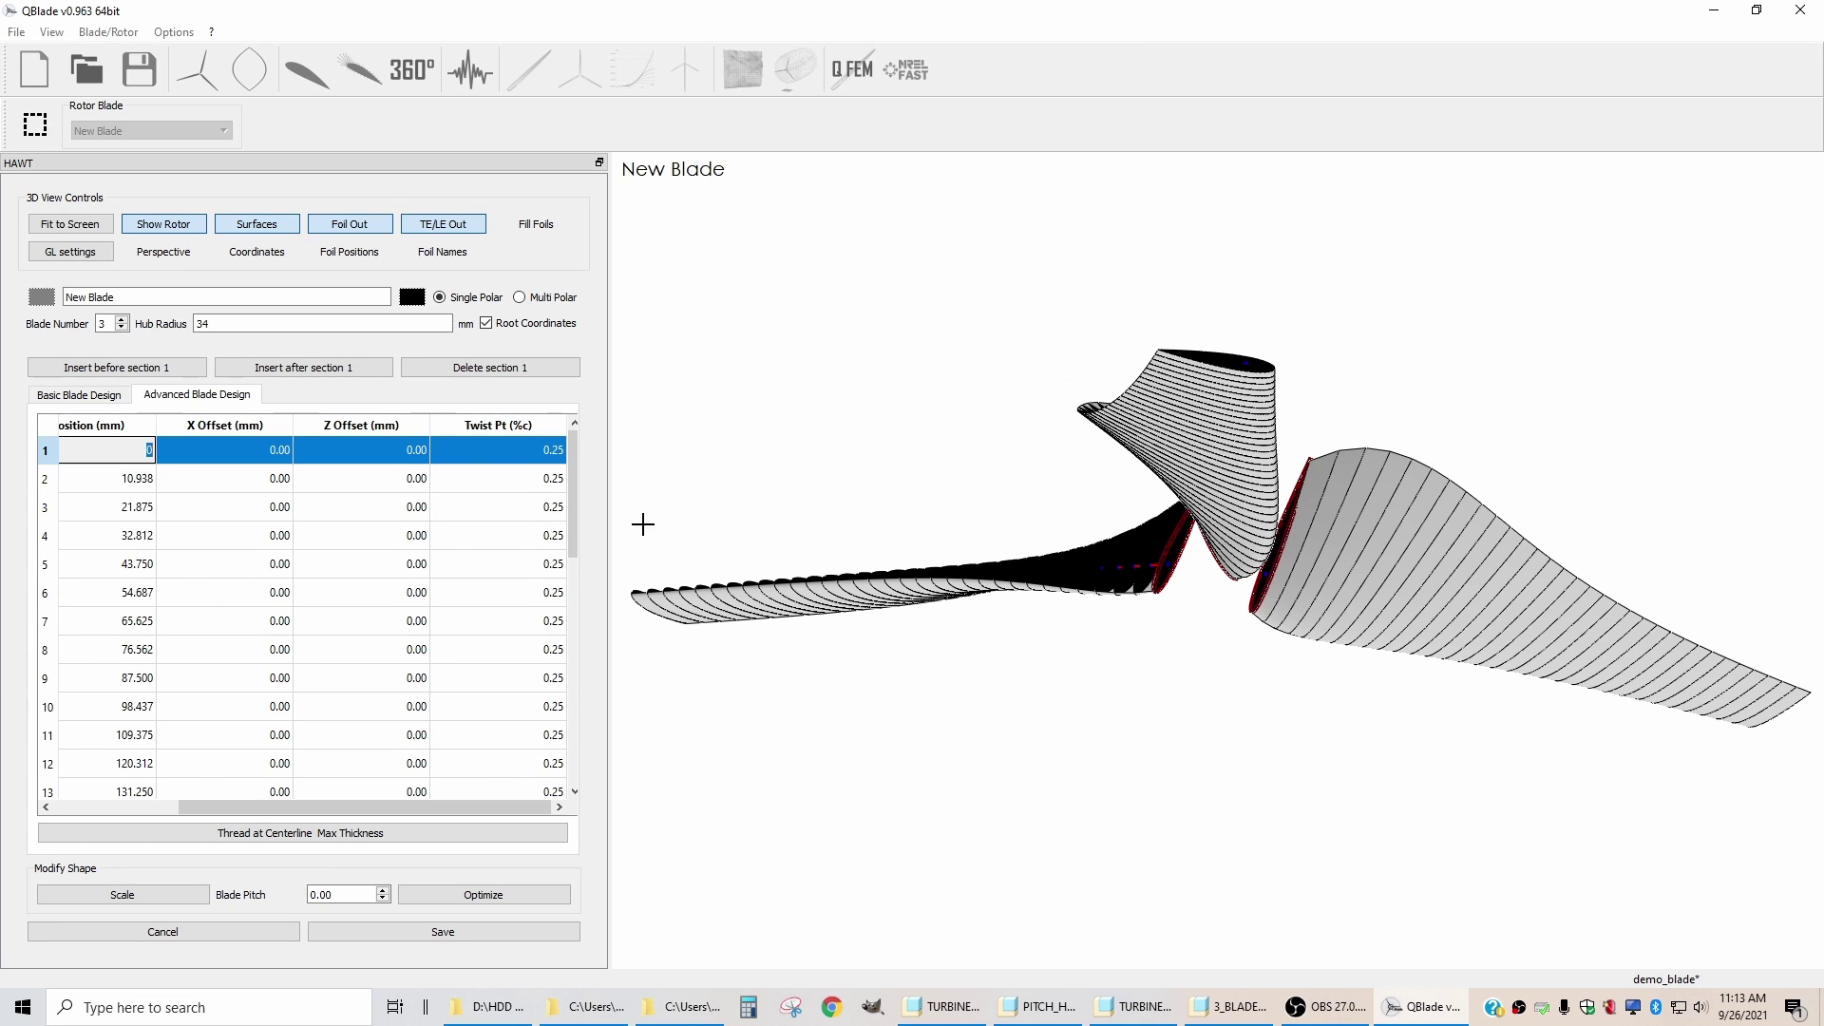
{"action": "scroll", "coordinate": [1348, 387], "scroll_direction": "up", "scroll_amount": 2}
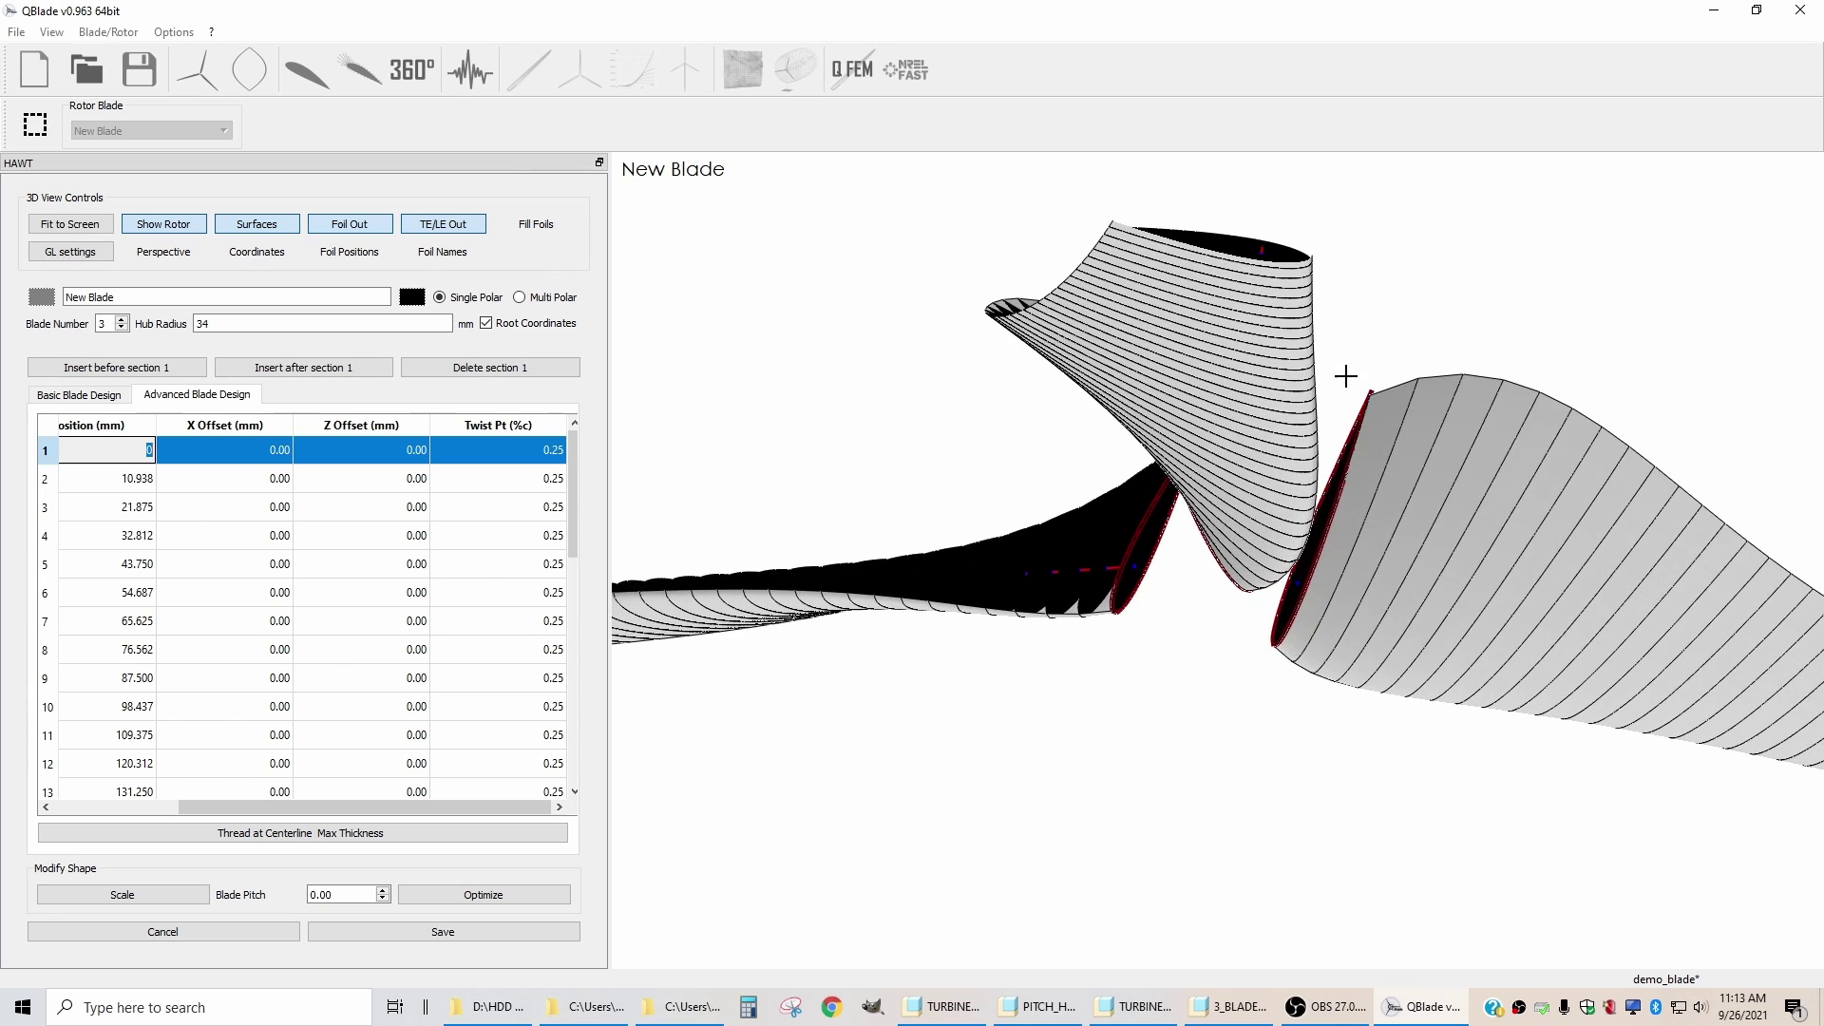
{"action": "scroll", "coordinate": [1235, 411], "scroll_direction": "down", "scroll_amount": 2}
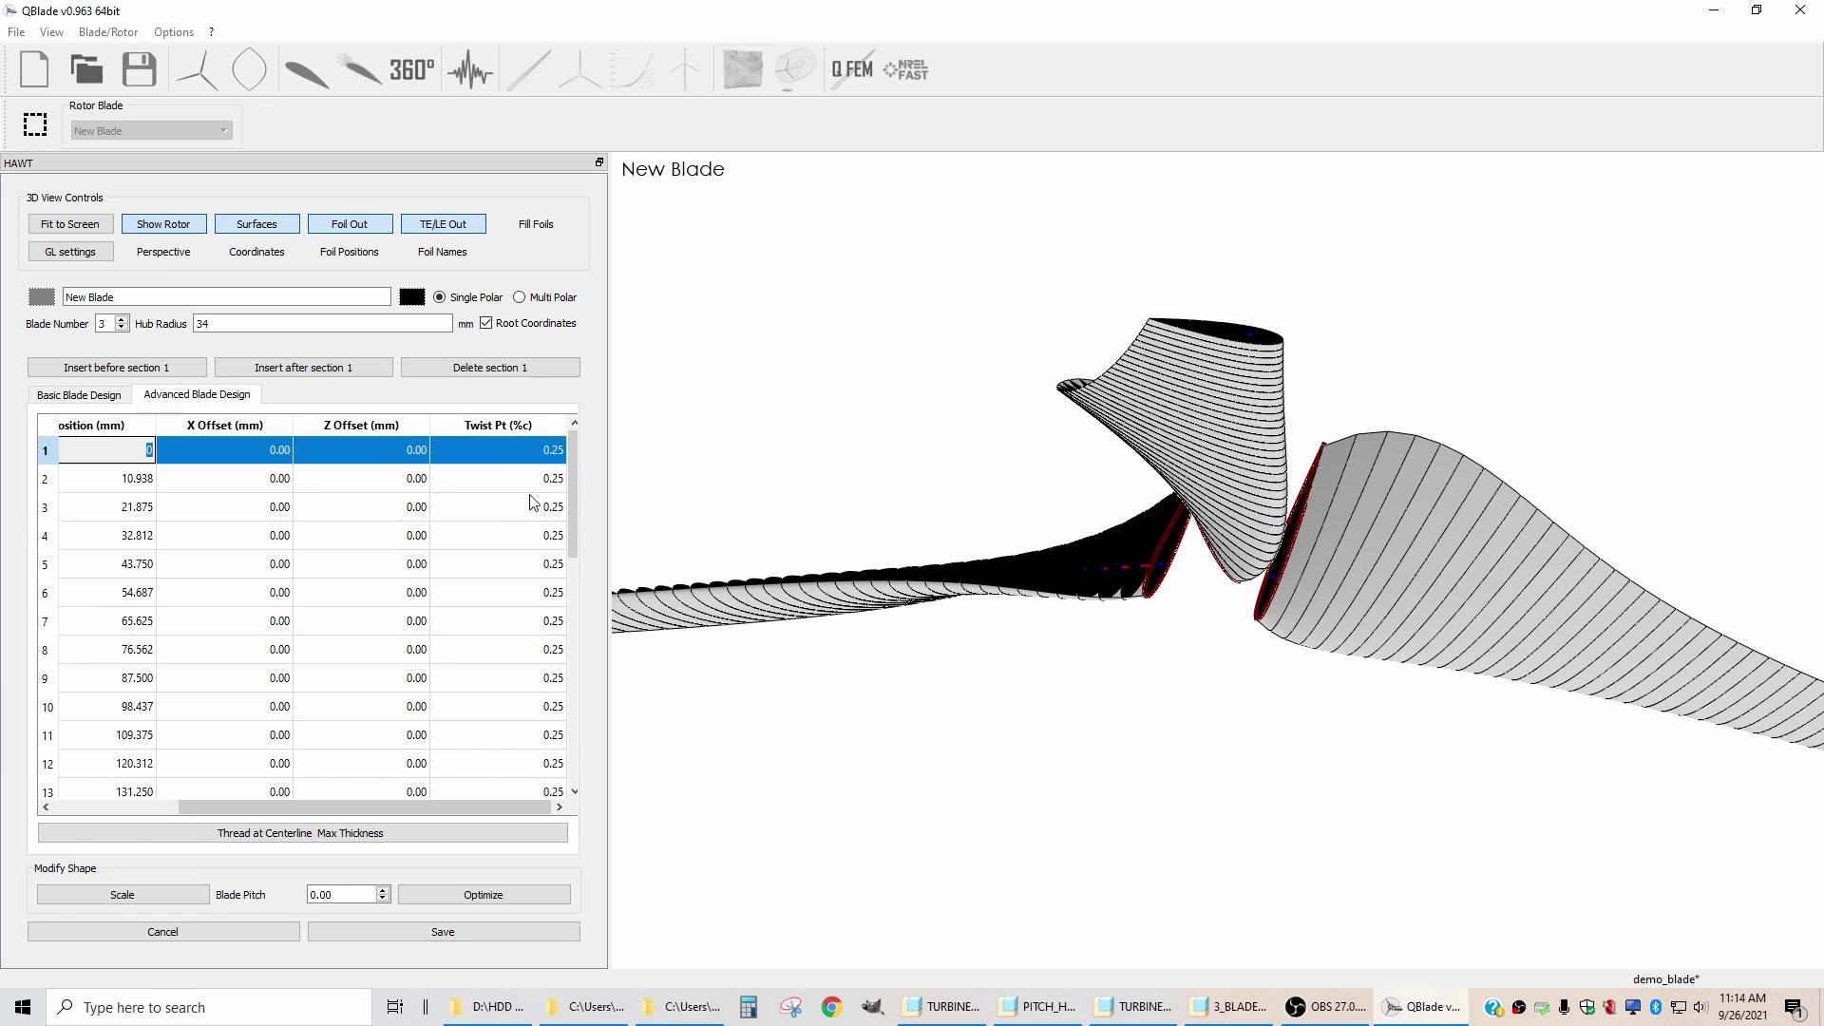
{"action": "double_click", "coordinate": [557, 452]}
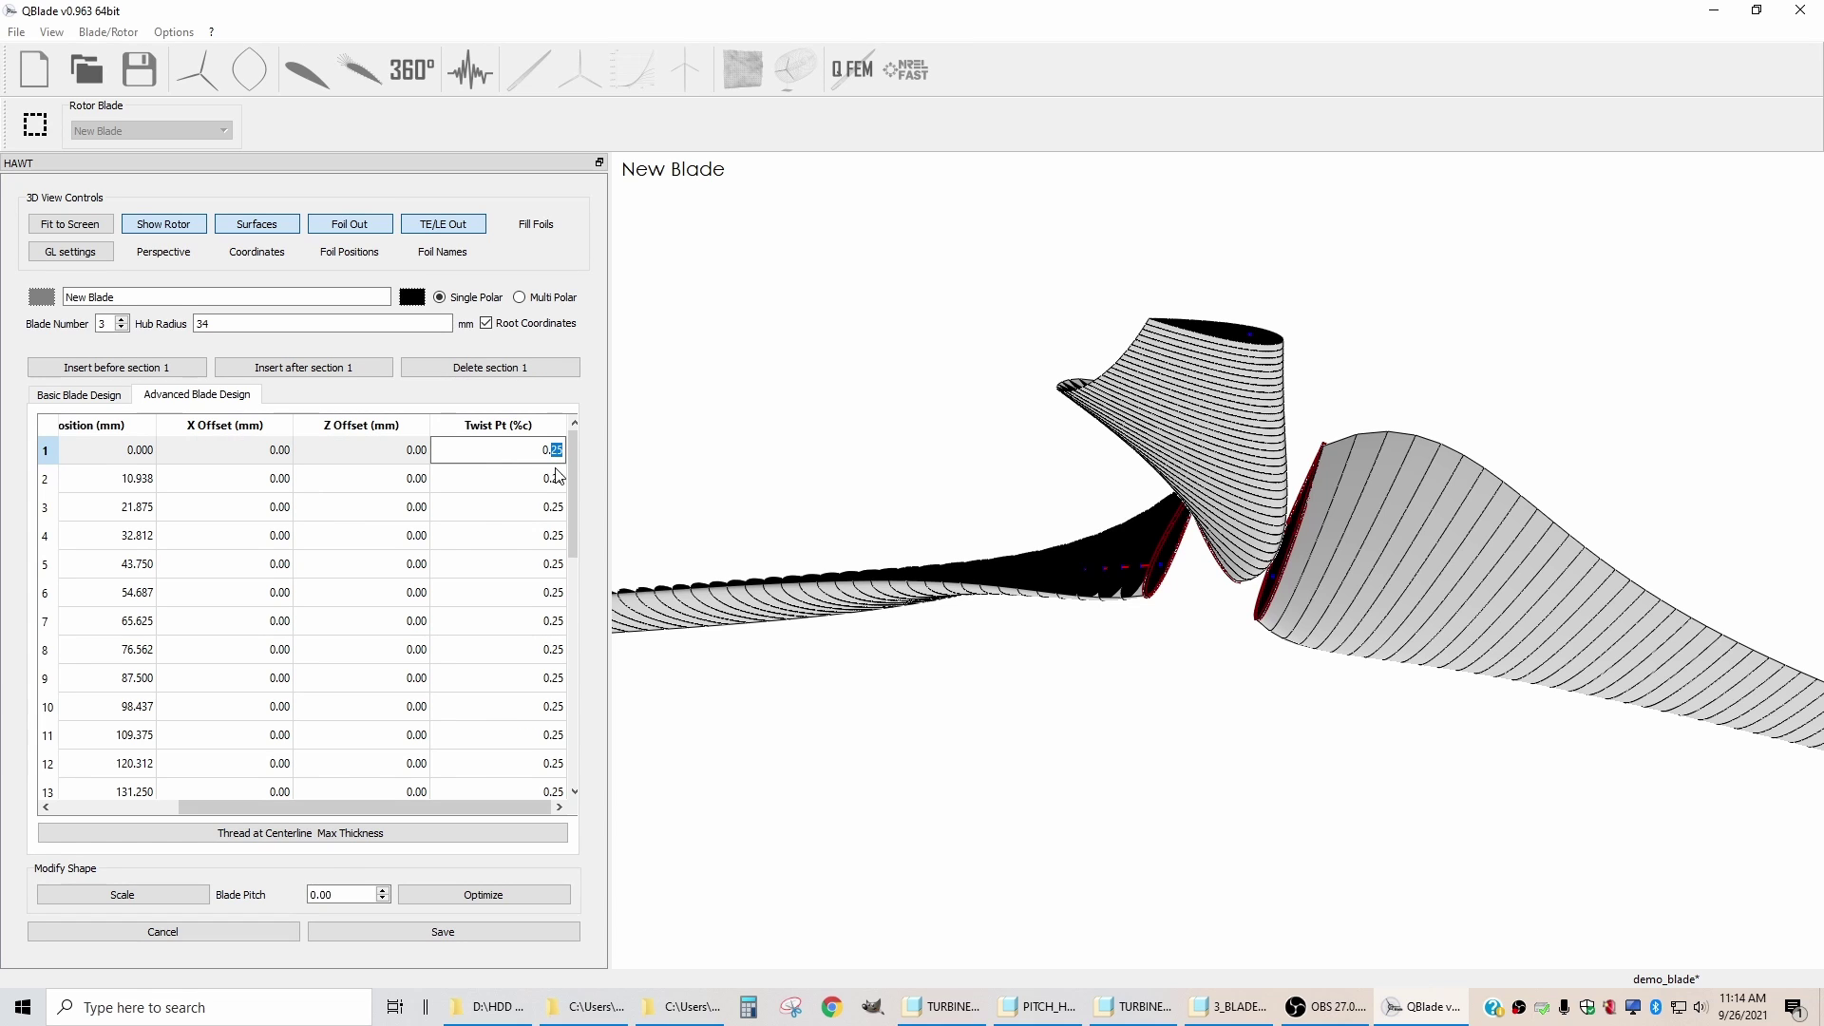
{"action": "type", "text": "42"}
{"action": "double_click", "coordinate": [544, 476]}
Copy section 1's twist point of 0.42 to sections 2, 3 and 4
{"action": "double_click", "coordinate": [558, 451]}
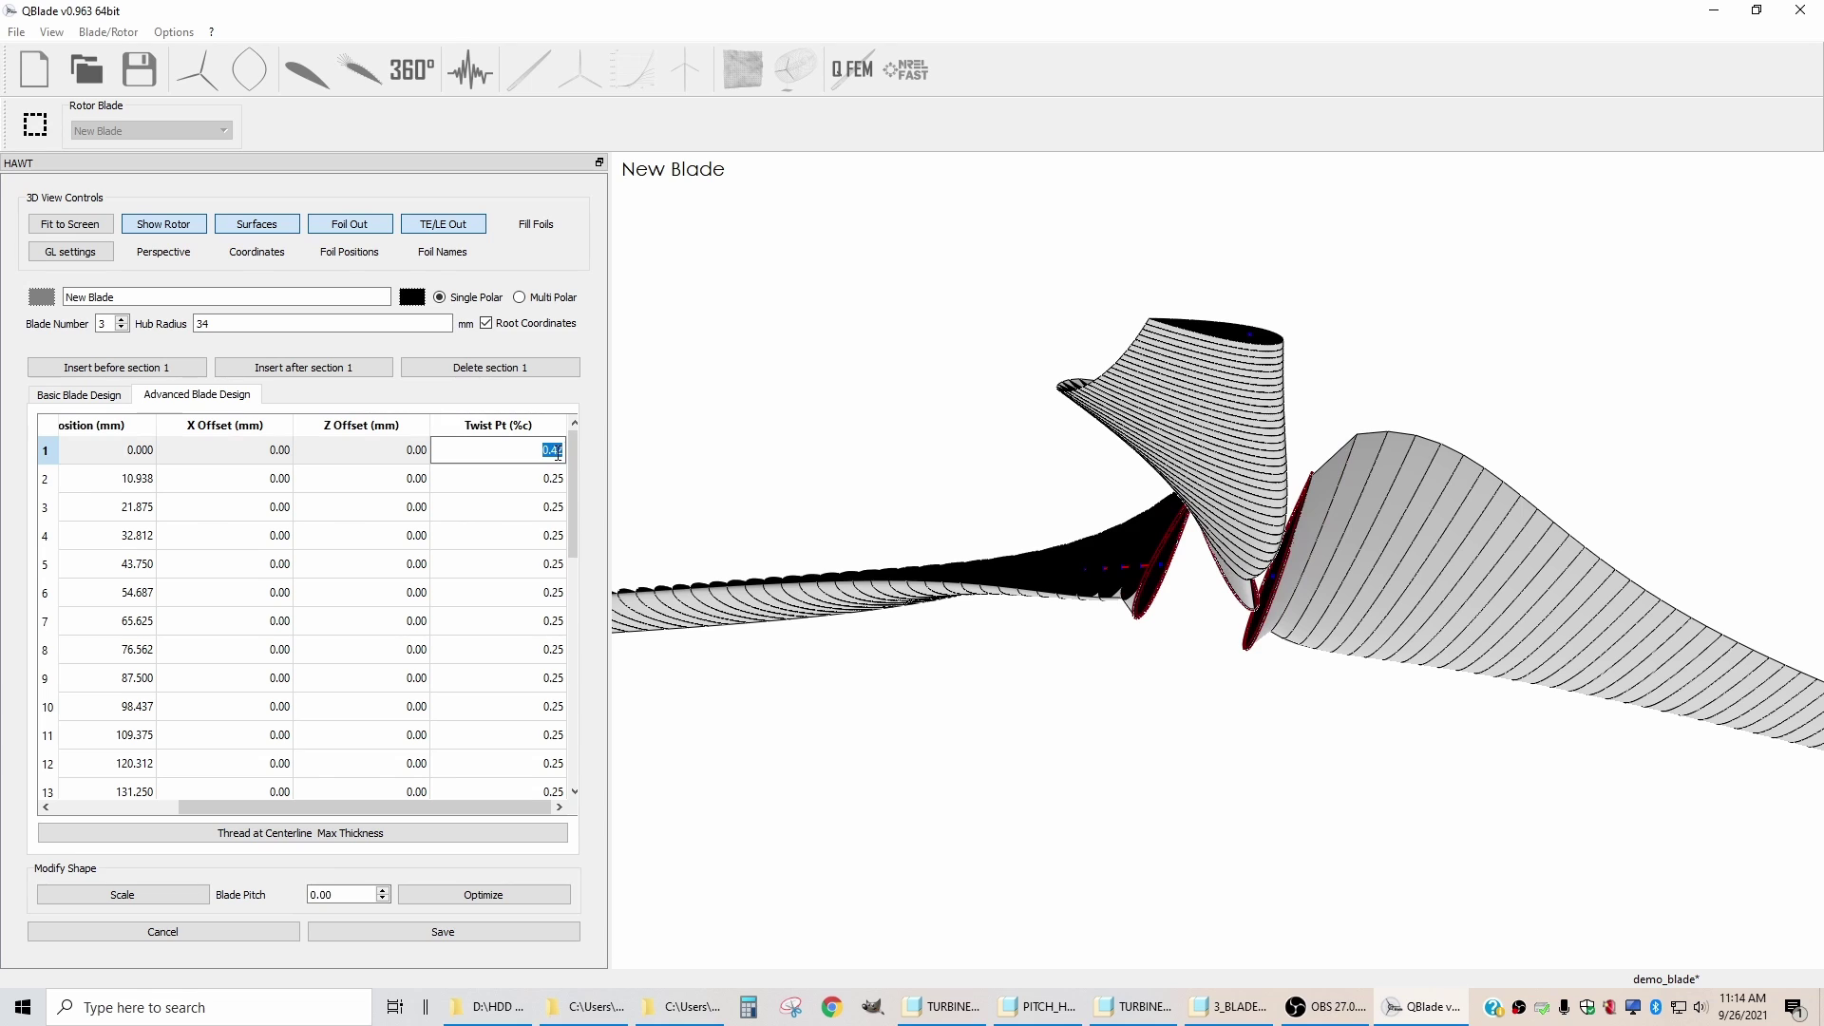
{"action": "right_click", "coordinate": [551, 453]}
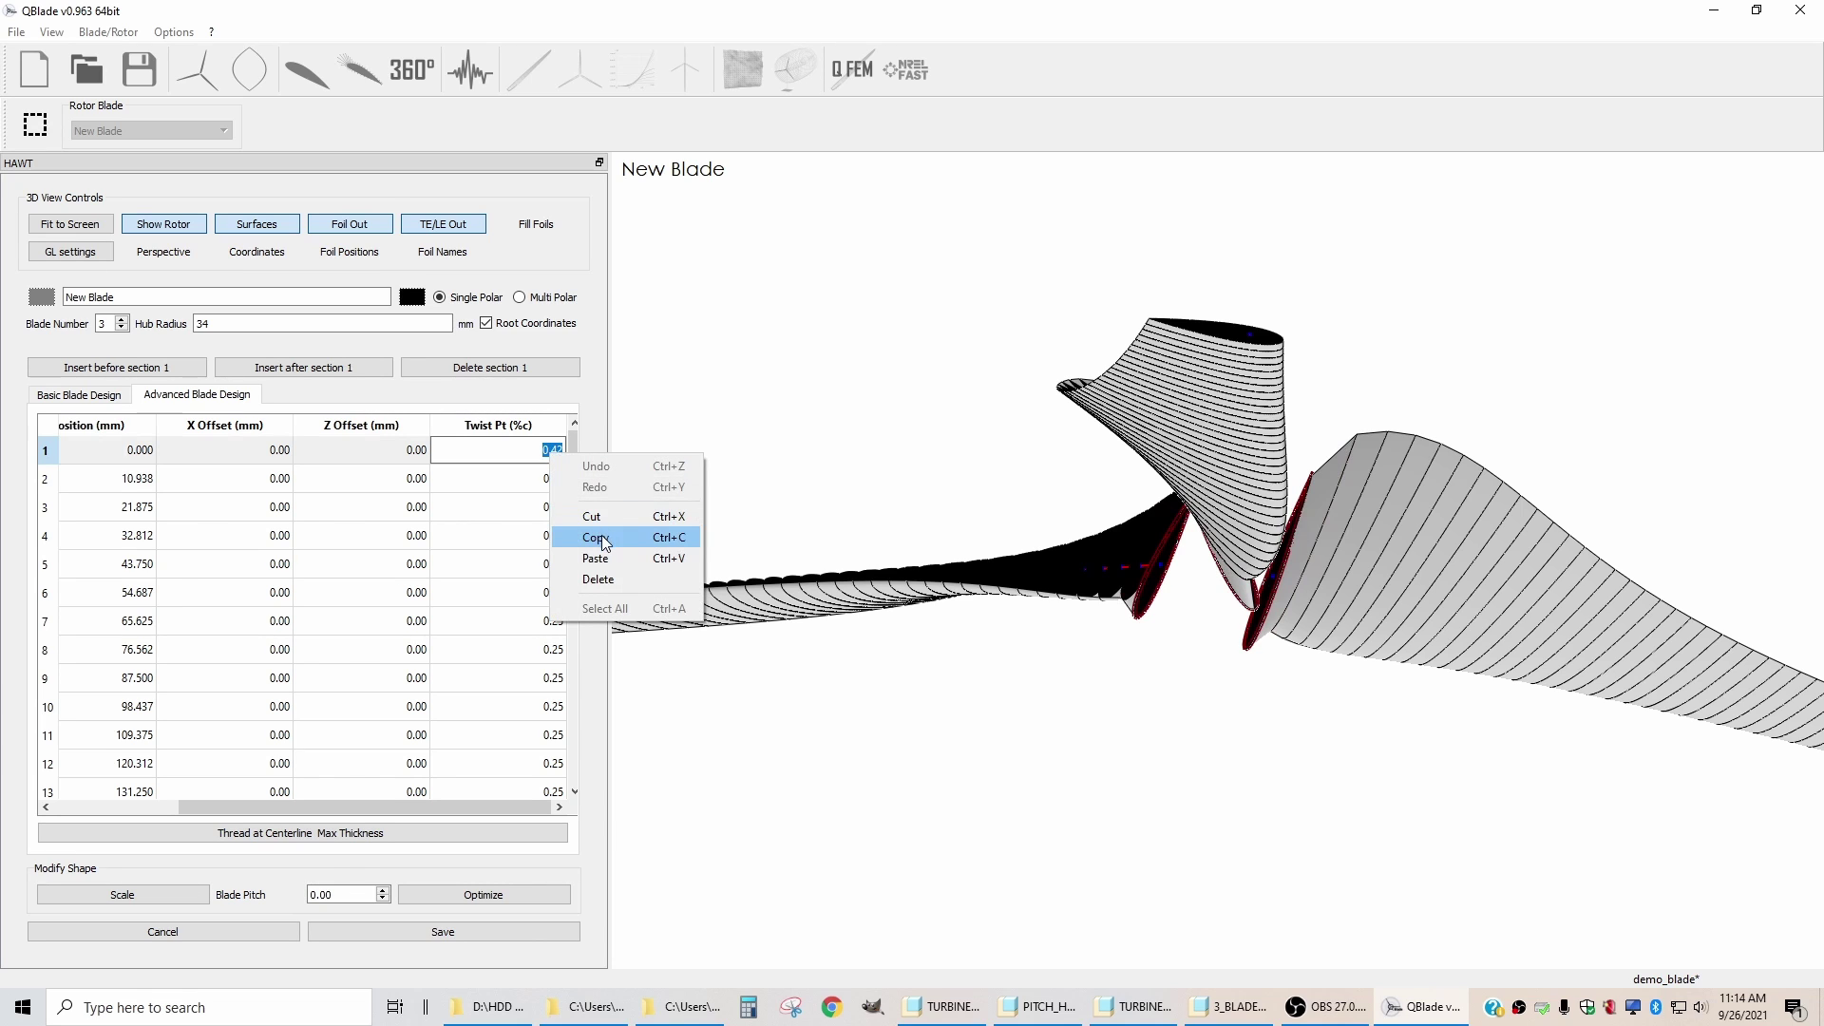
{"action": "left_click", "coordinate": [593, 539]}
{"action": "double_click", "coordinate": [555, 483]}
{"action": "key", "text": "ctrl+v"}
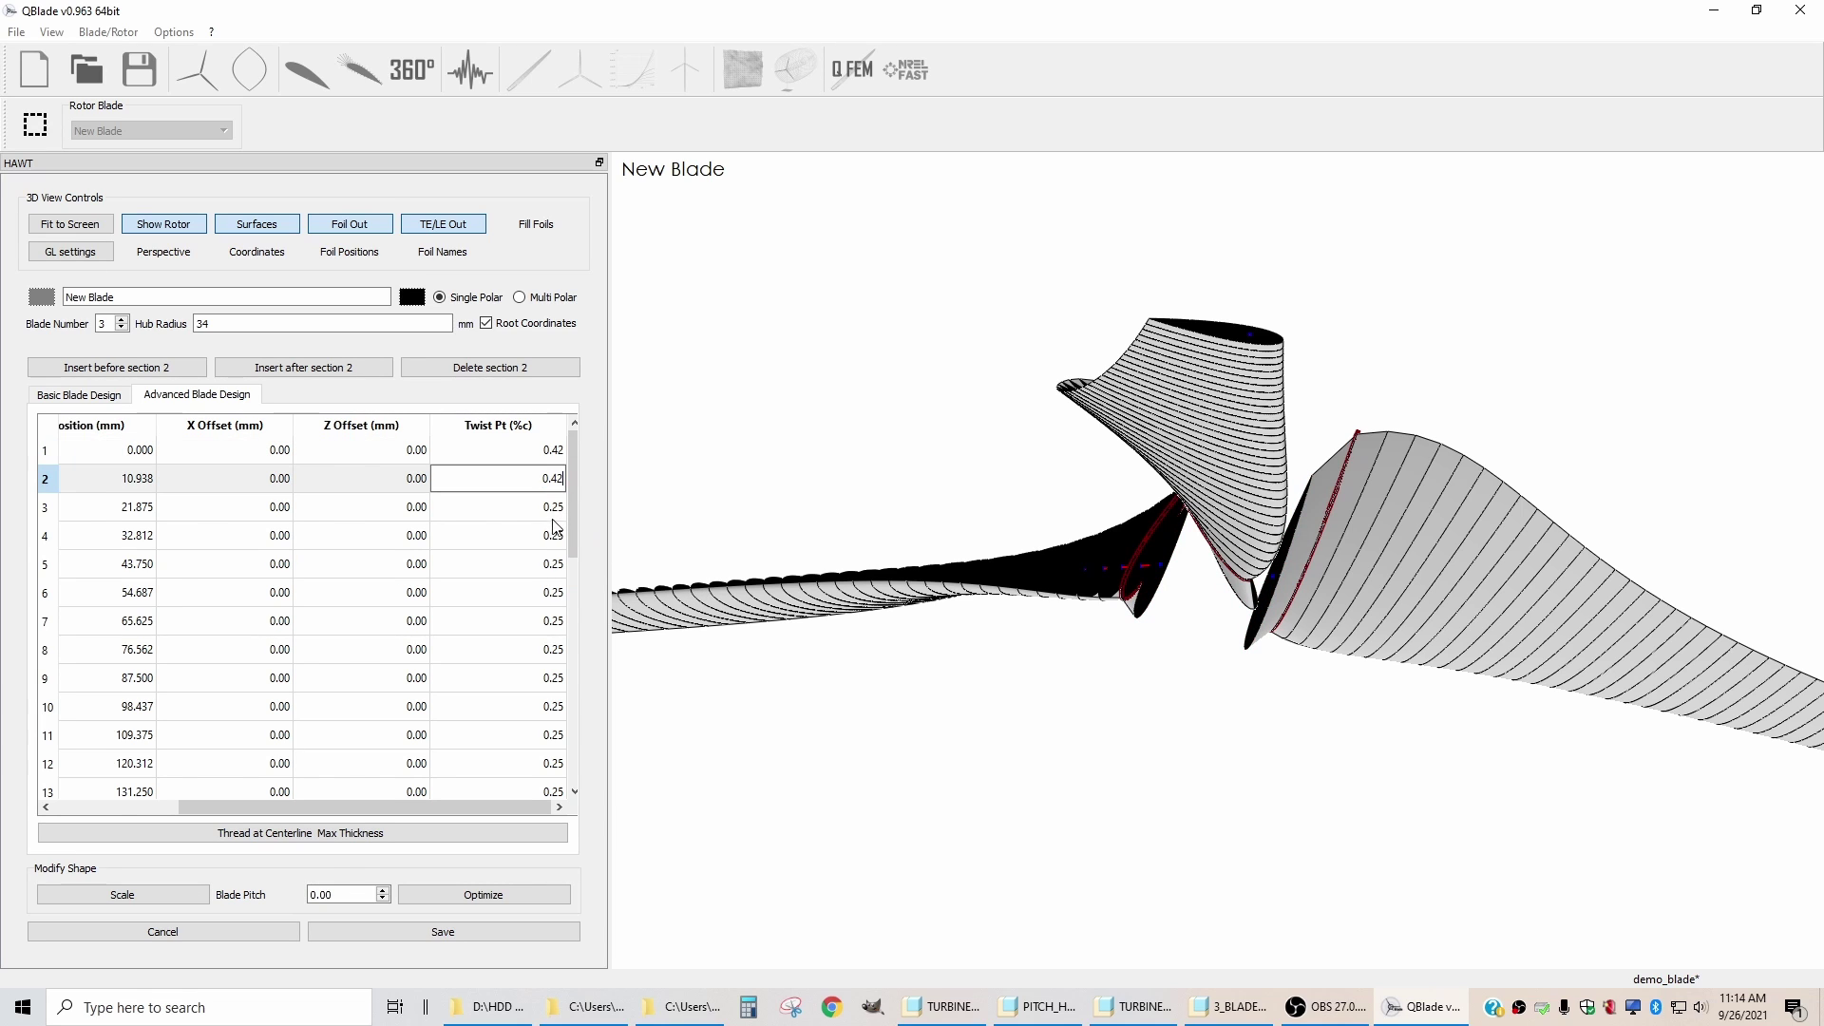
{"action": "double_click", "coordinate": [547, 508]}
{"action": "key", "text": "ctrl+v"}
{"action": "double_click", "coordinate": [549, 537]}
{"action": "key", "text": "ctrl+v"}
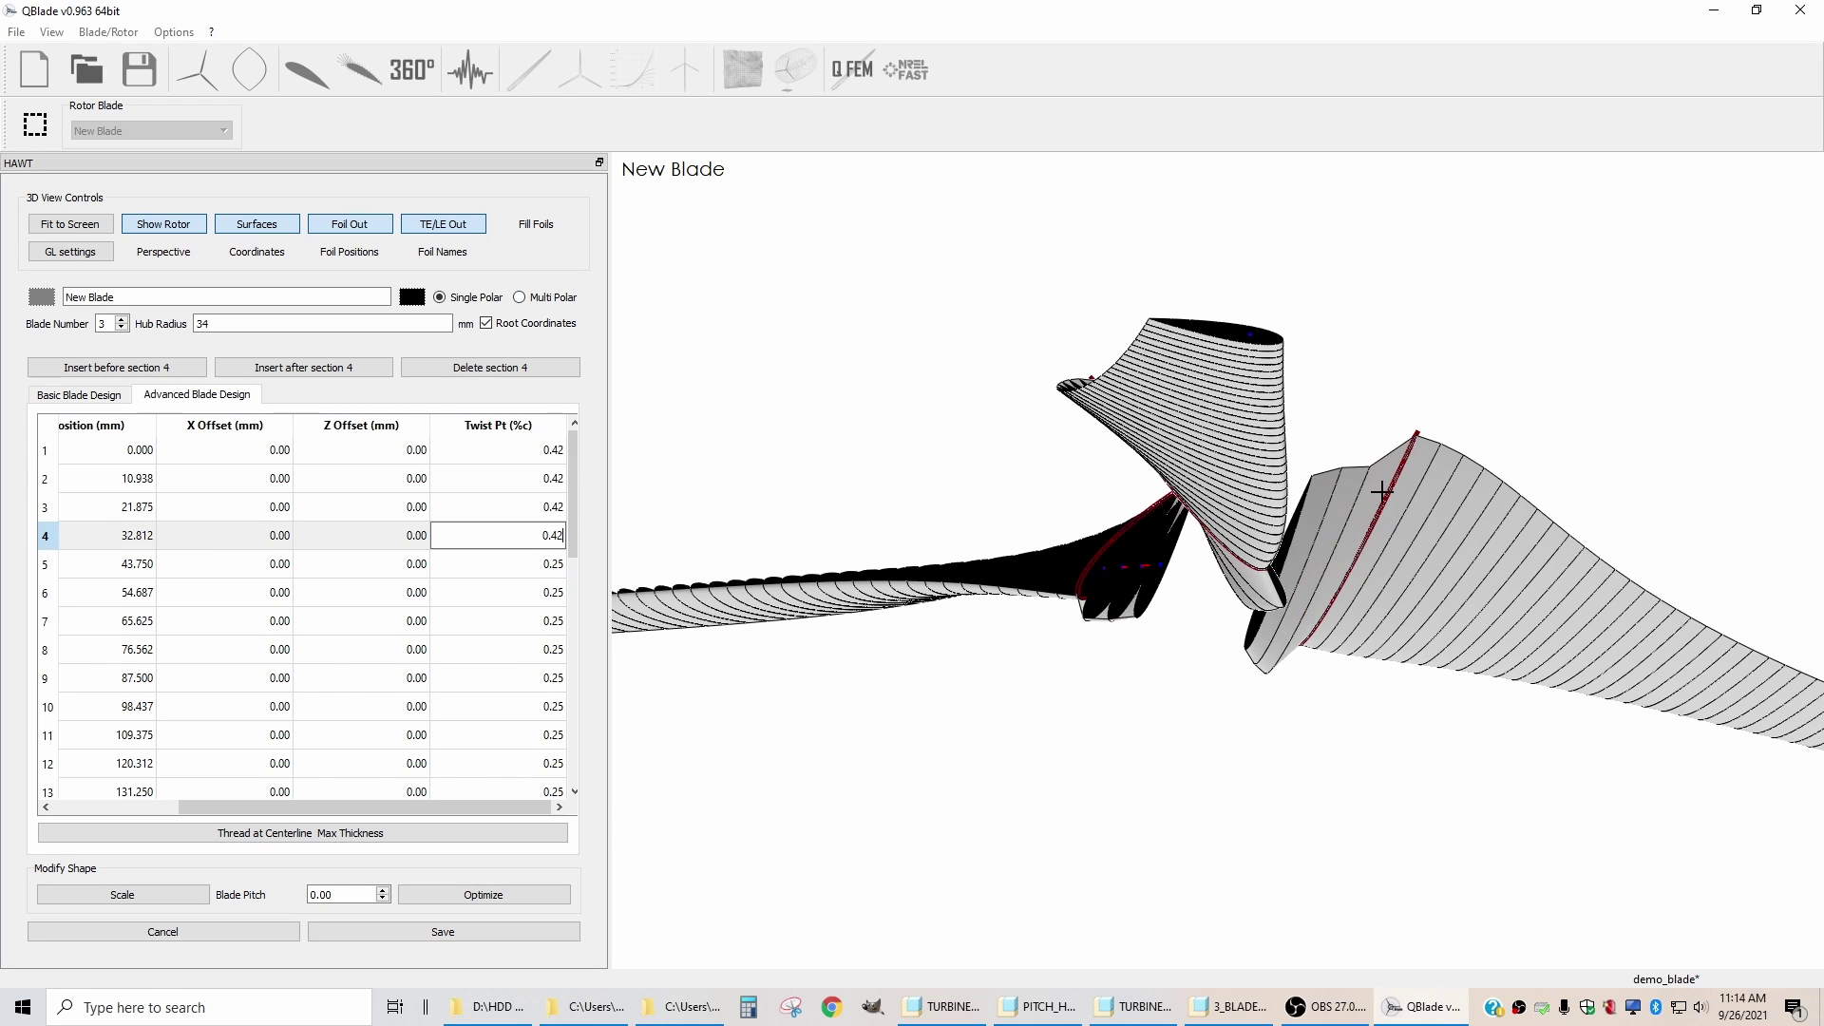
Set the twist point of sections 5 to 13 to 0.42
{"action": "left_click_drag", "start_coordinate": [1213, 598], "coordinate": [1364, 468]}
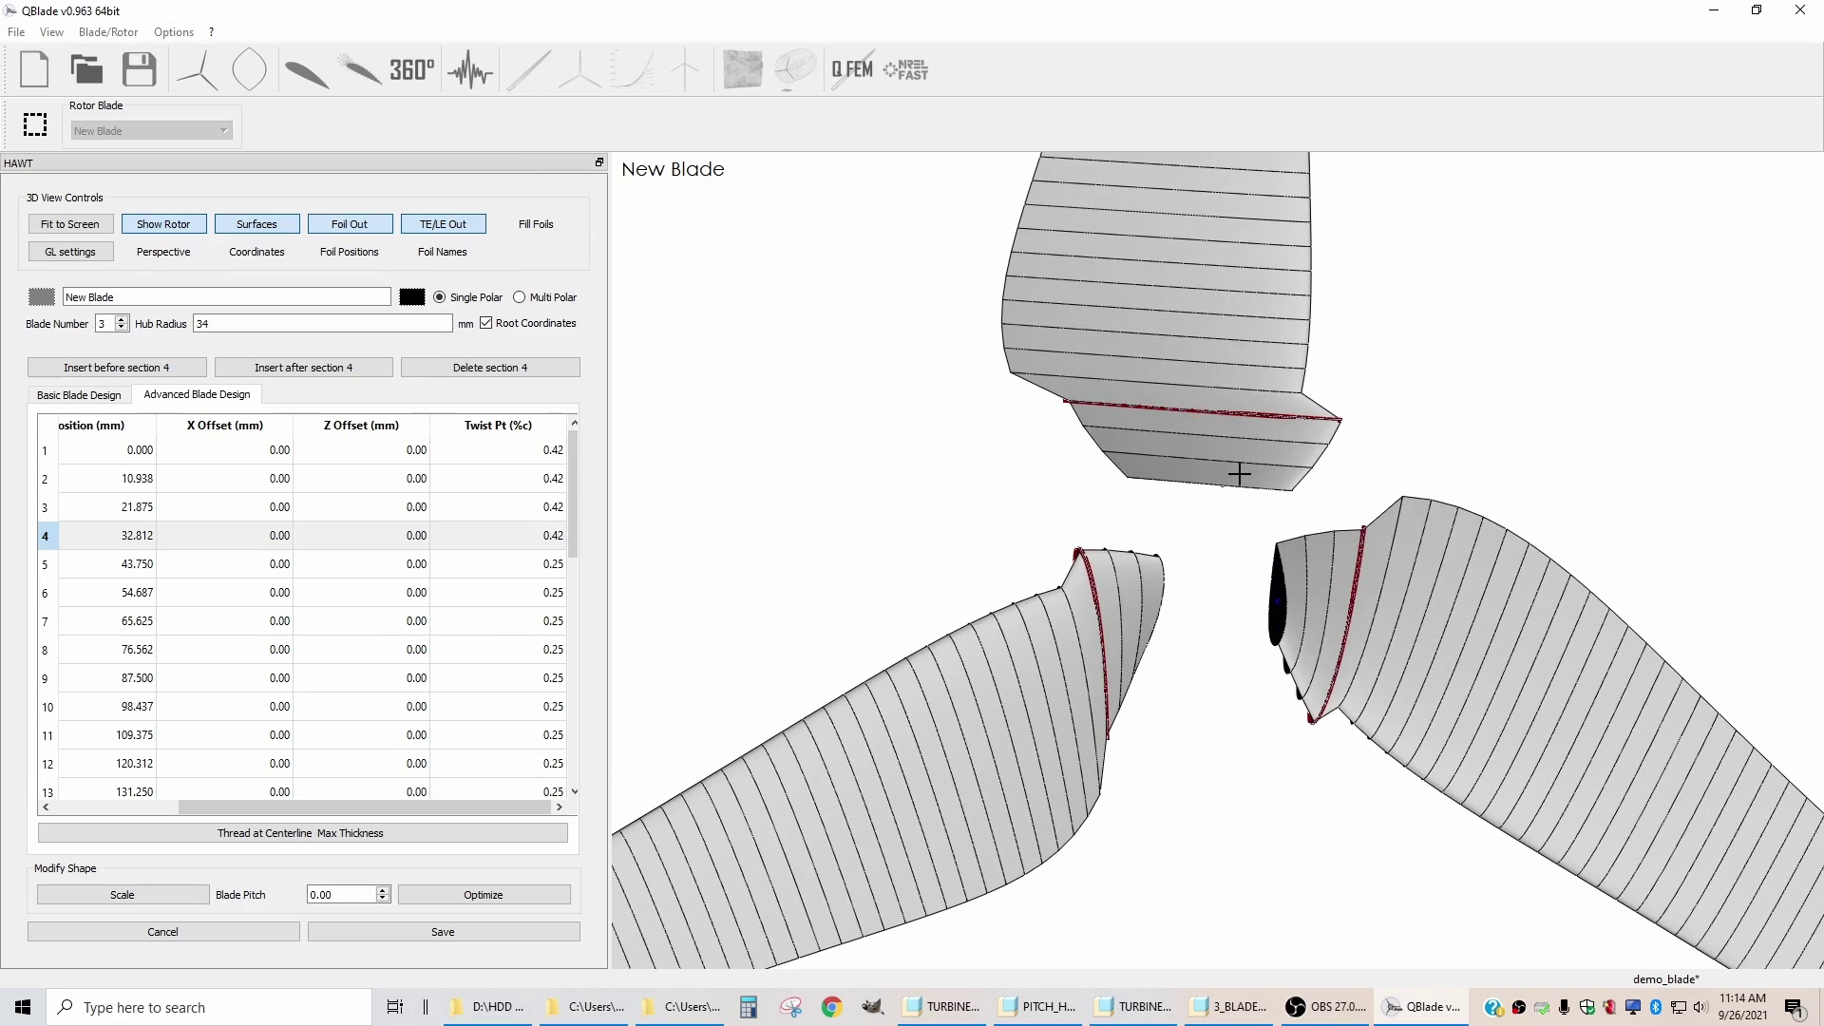
{"action": "left_click_drag", "start_coordinate": [1234, 472], "coordinate": [1242, 387]}
{"action": "scroll", "coordinate": [1239, 499], "scroll_direction": "down", "scroll_amount": 2}
{"action": "scroll", "coordinate": [1240, 495], "scroll_direction": "up", "scroll_amount": 4}
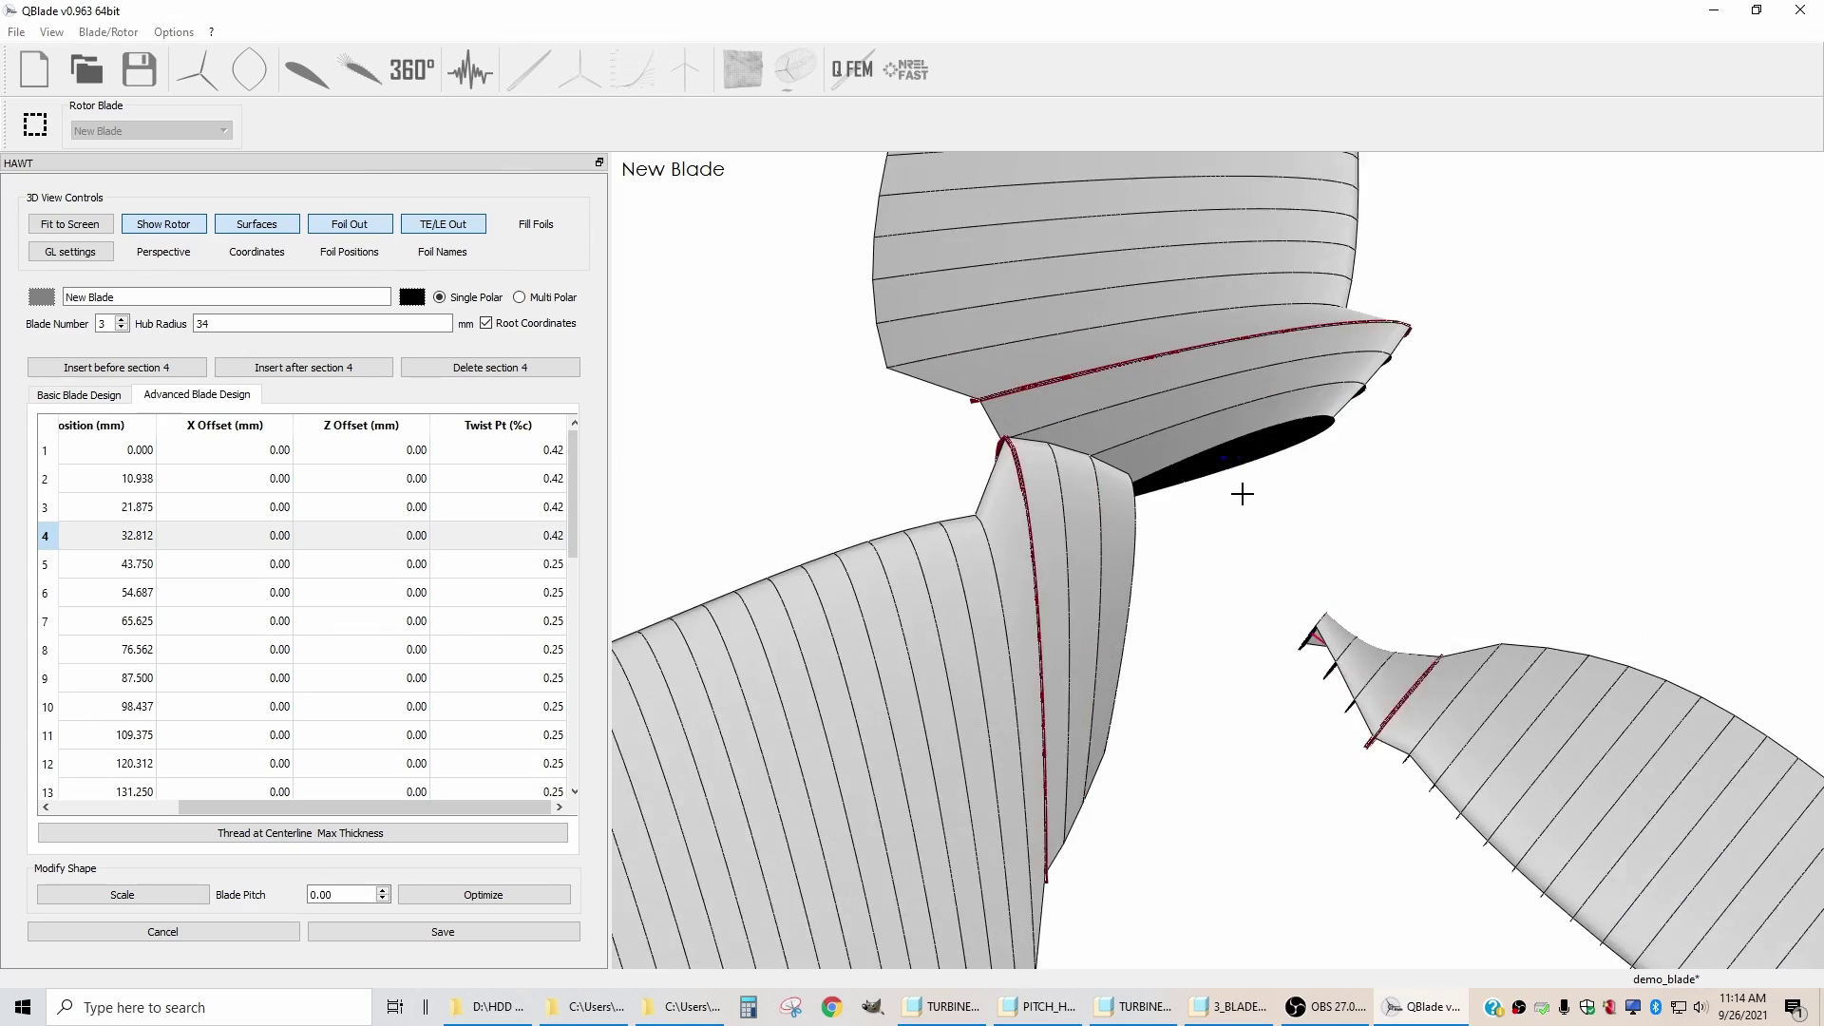
{"action": "scroll", "coordinate": [1229, 503], "scroll_direction": "down", "scroll_amount": 4}
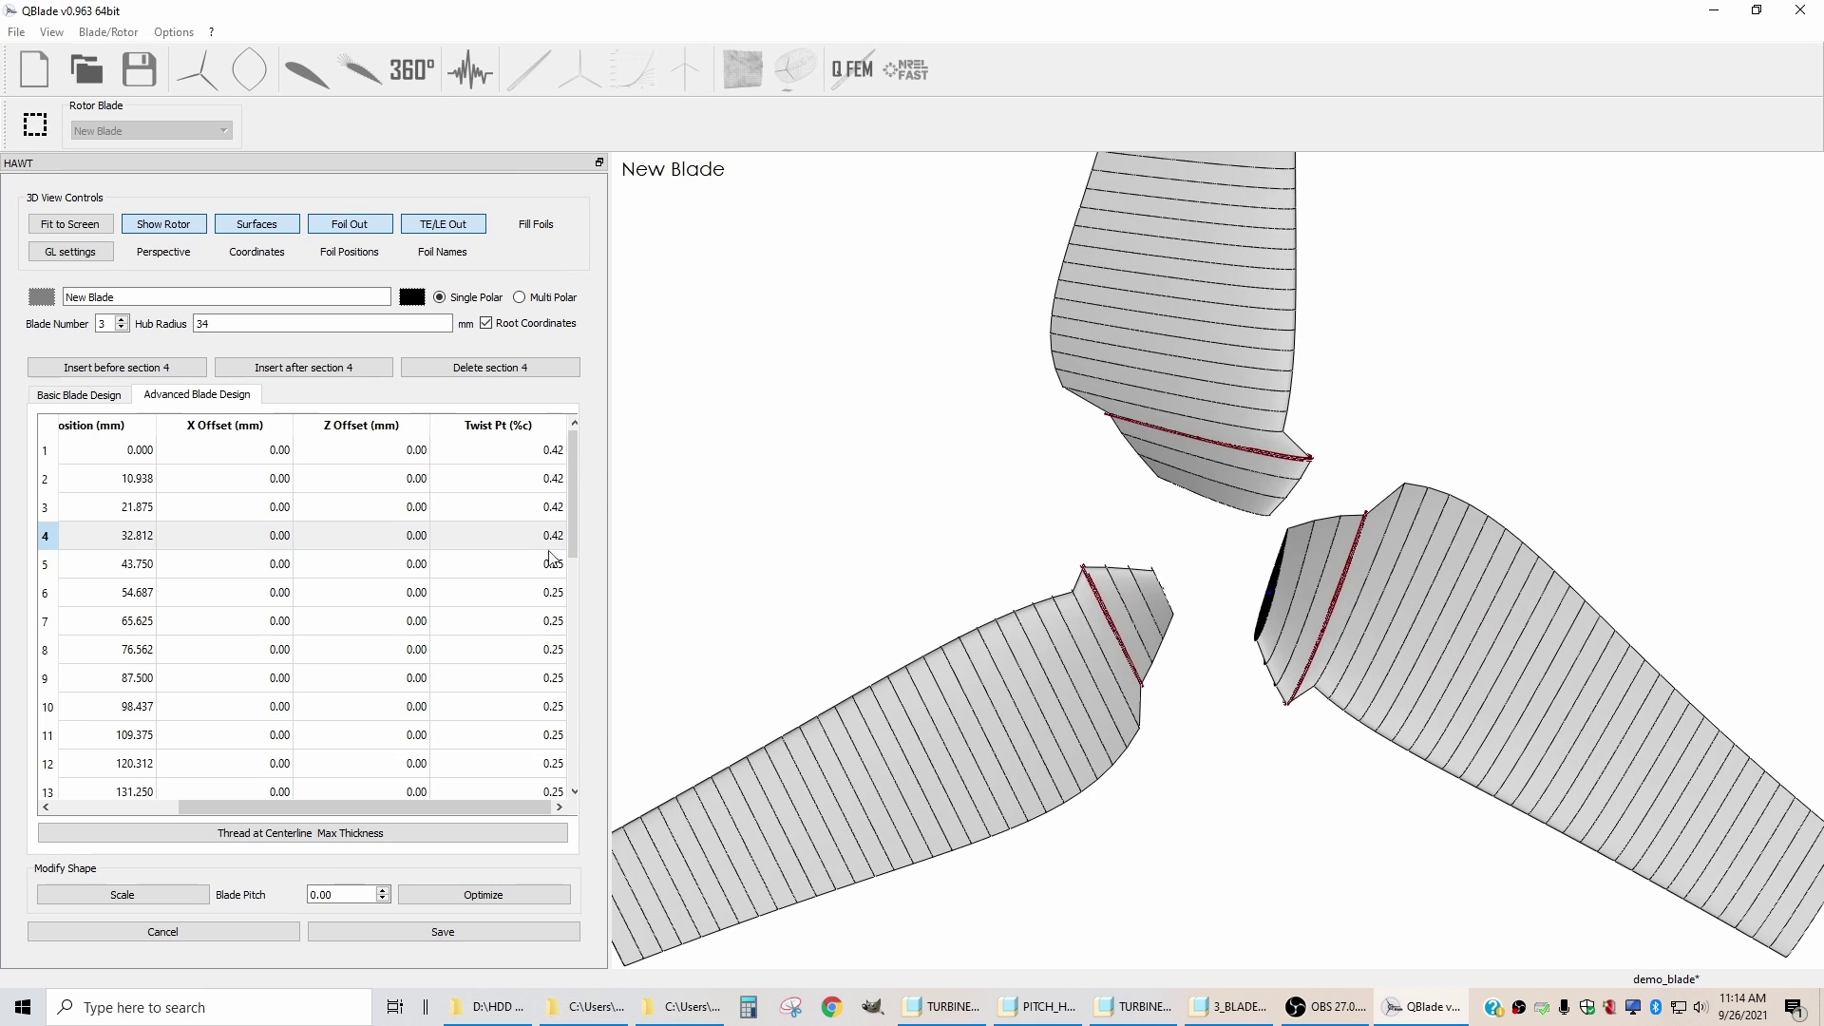
{"action": "left_click", "coordinate": [518, 574]}
{"action": "scroll", "coordinate": [513, 561], "scroll_direction": "down", "scroll_amount": 3}
{"action": "left_click", "coordinate": [509, 537]}
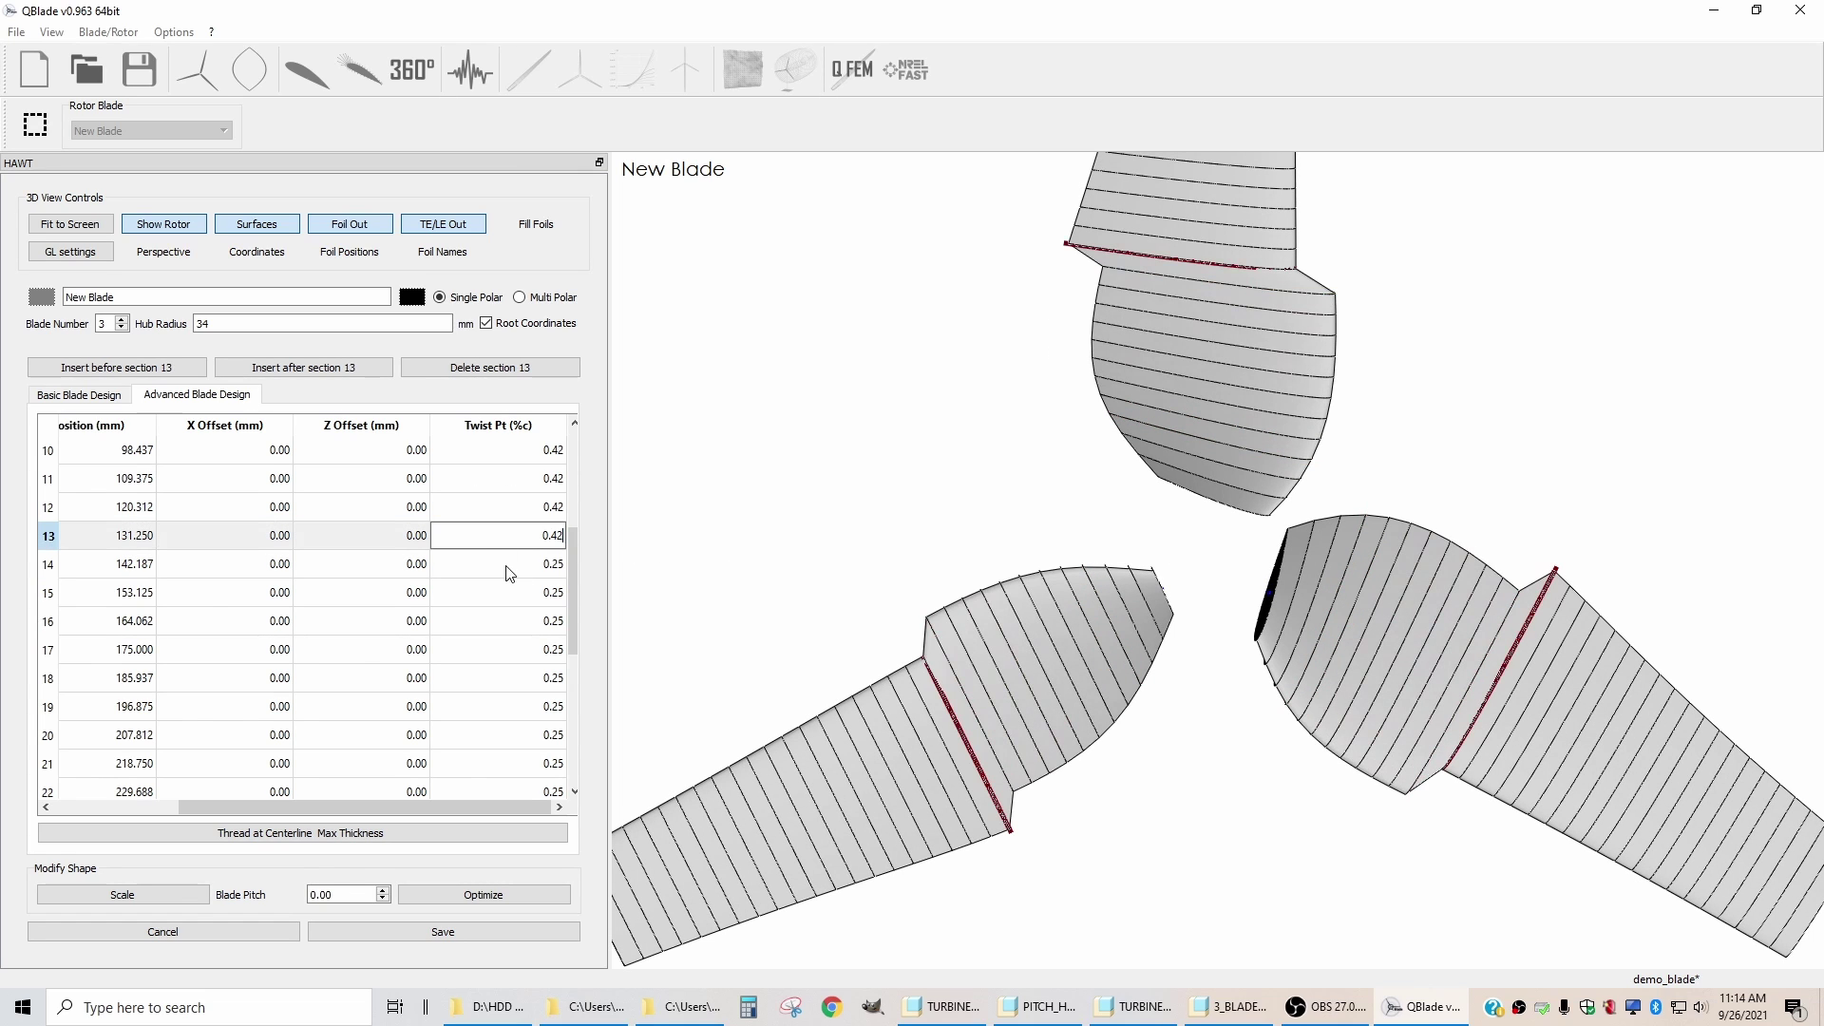
Set the twist point of the remaining sections, 14 to 33, to 0.42
{"action": "left_click", "coordinate": [509, 566]}
{"action": "left_click", "coordinate": [516, 599]}
{"action": "type", "text": "0.42"}
{"action": "left_click", "coordinate": [520, 625]}
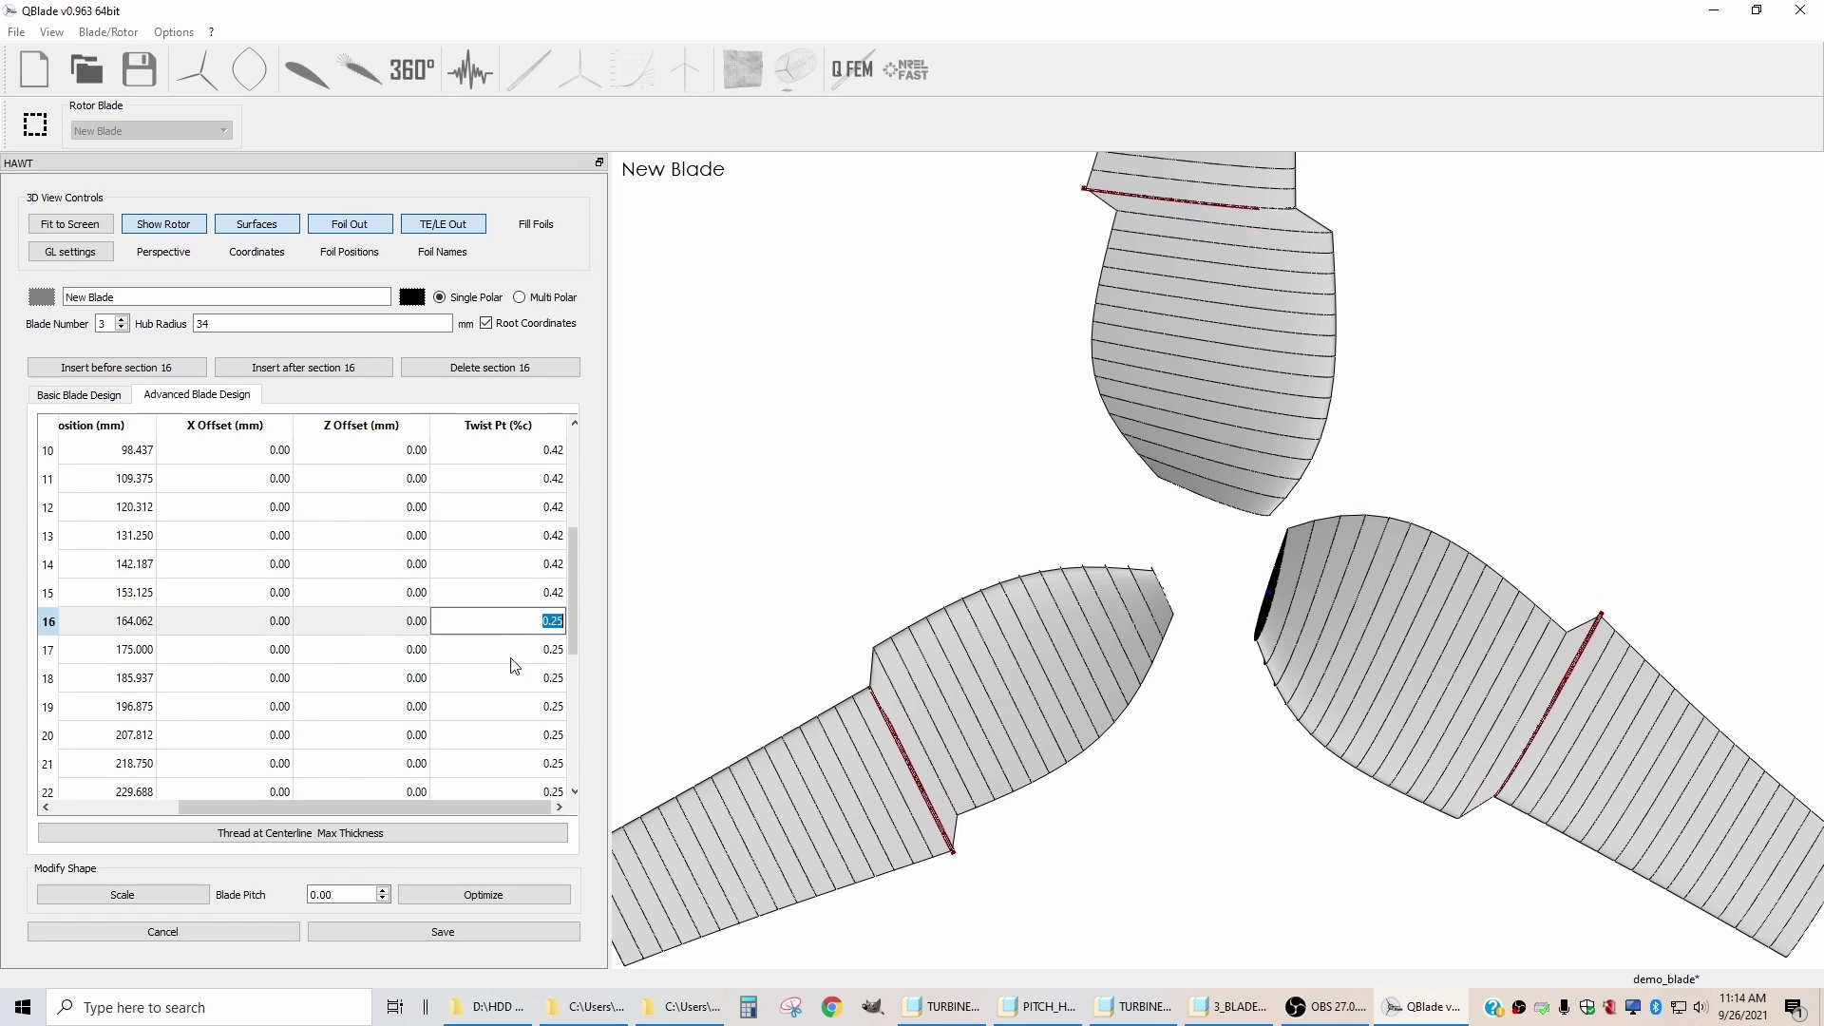
{"action": "type", "text": "0.42"}
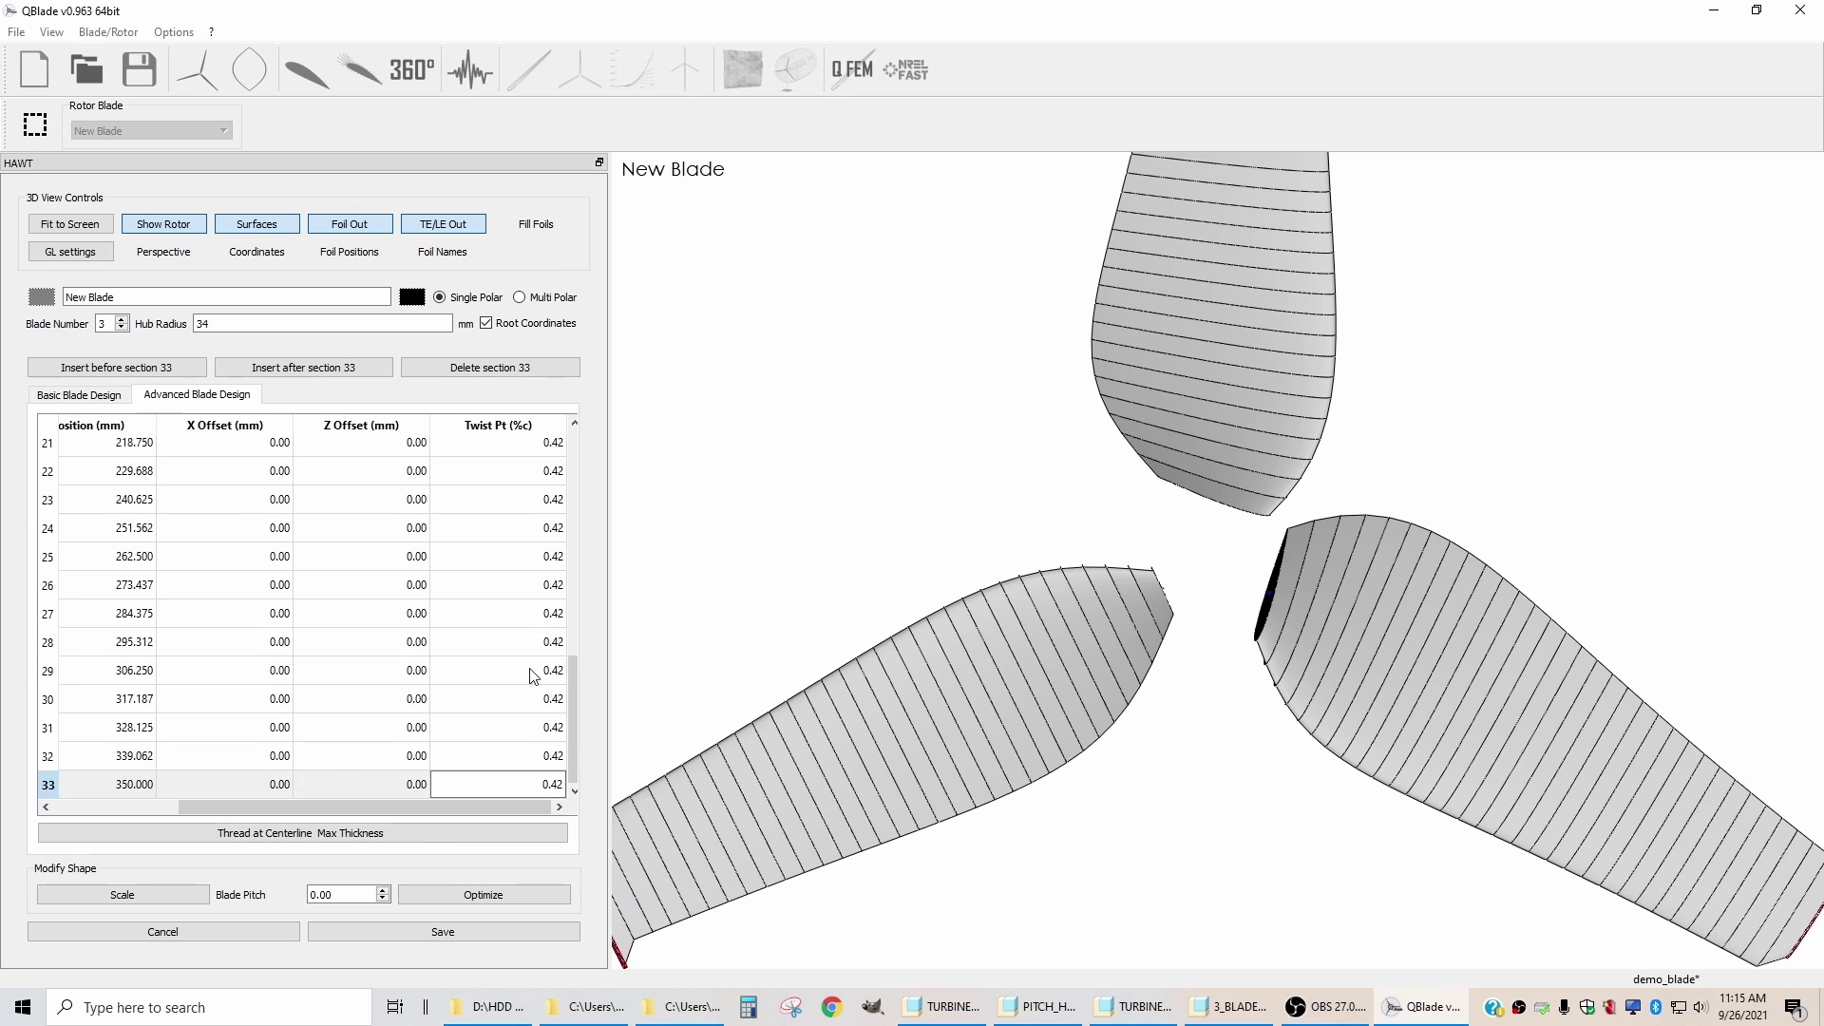
{"action": "double_click", "coordinate": [532, 669]}
{"action": "scroll", "coordinate": [1102, 573], "scroll_direction": "down", "scroll_amount": 5}
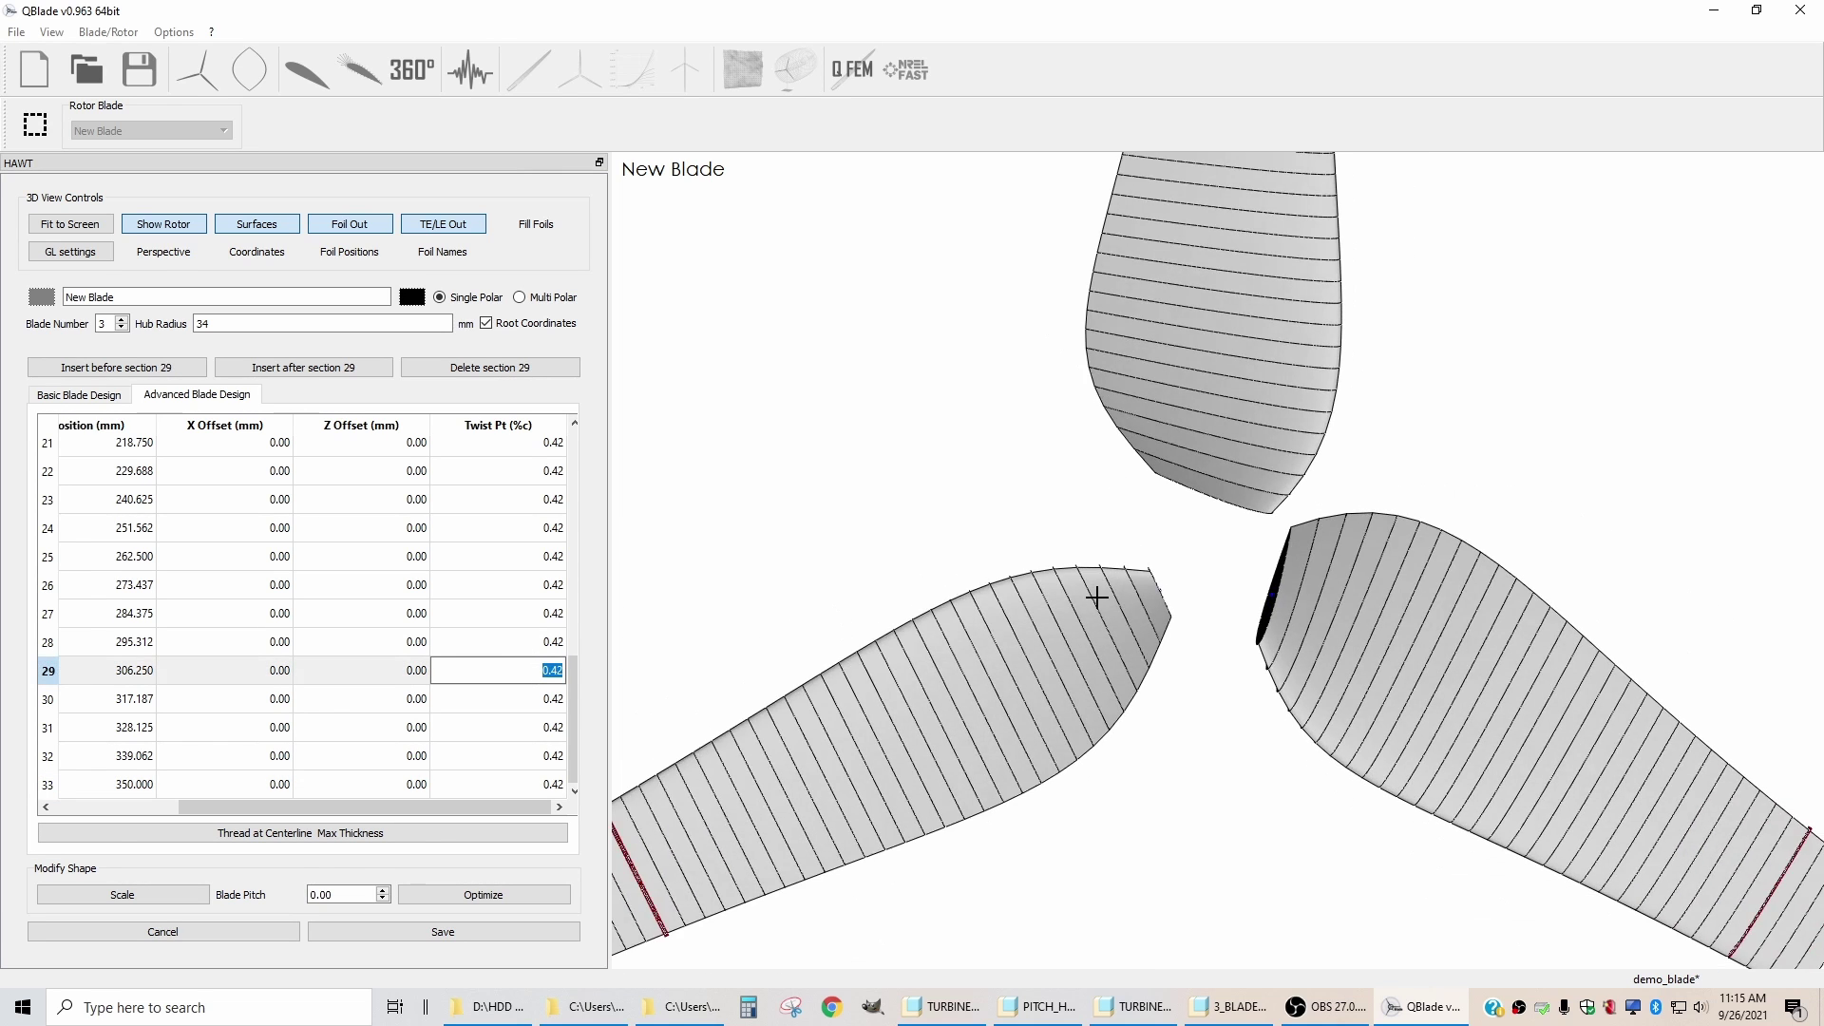
Examine the blades' twist axis and outline from the front, edge-on and along one blade, and return to the basic blade design
{"action": "scroll", "coordinate": [1291, 389], "scroll_direction": "up", "scroll_amount": 2}
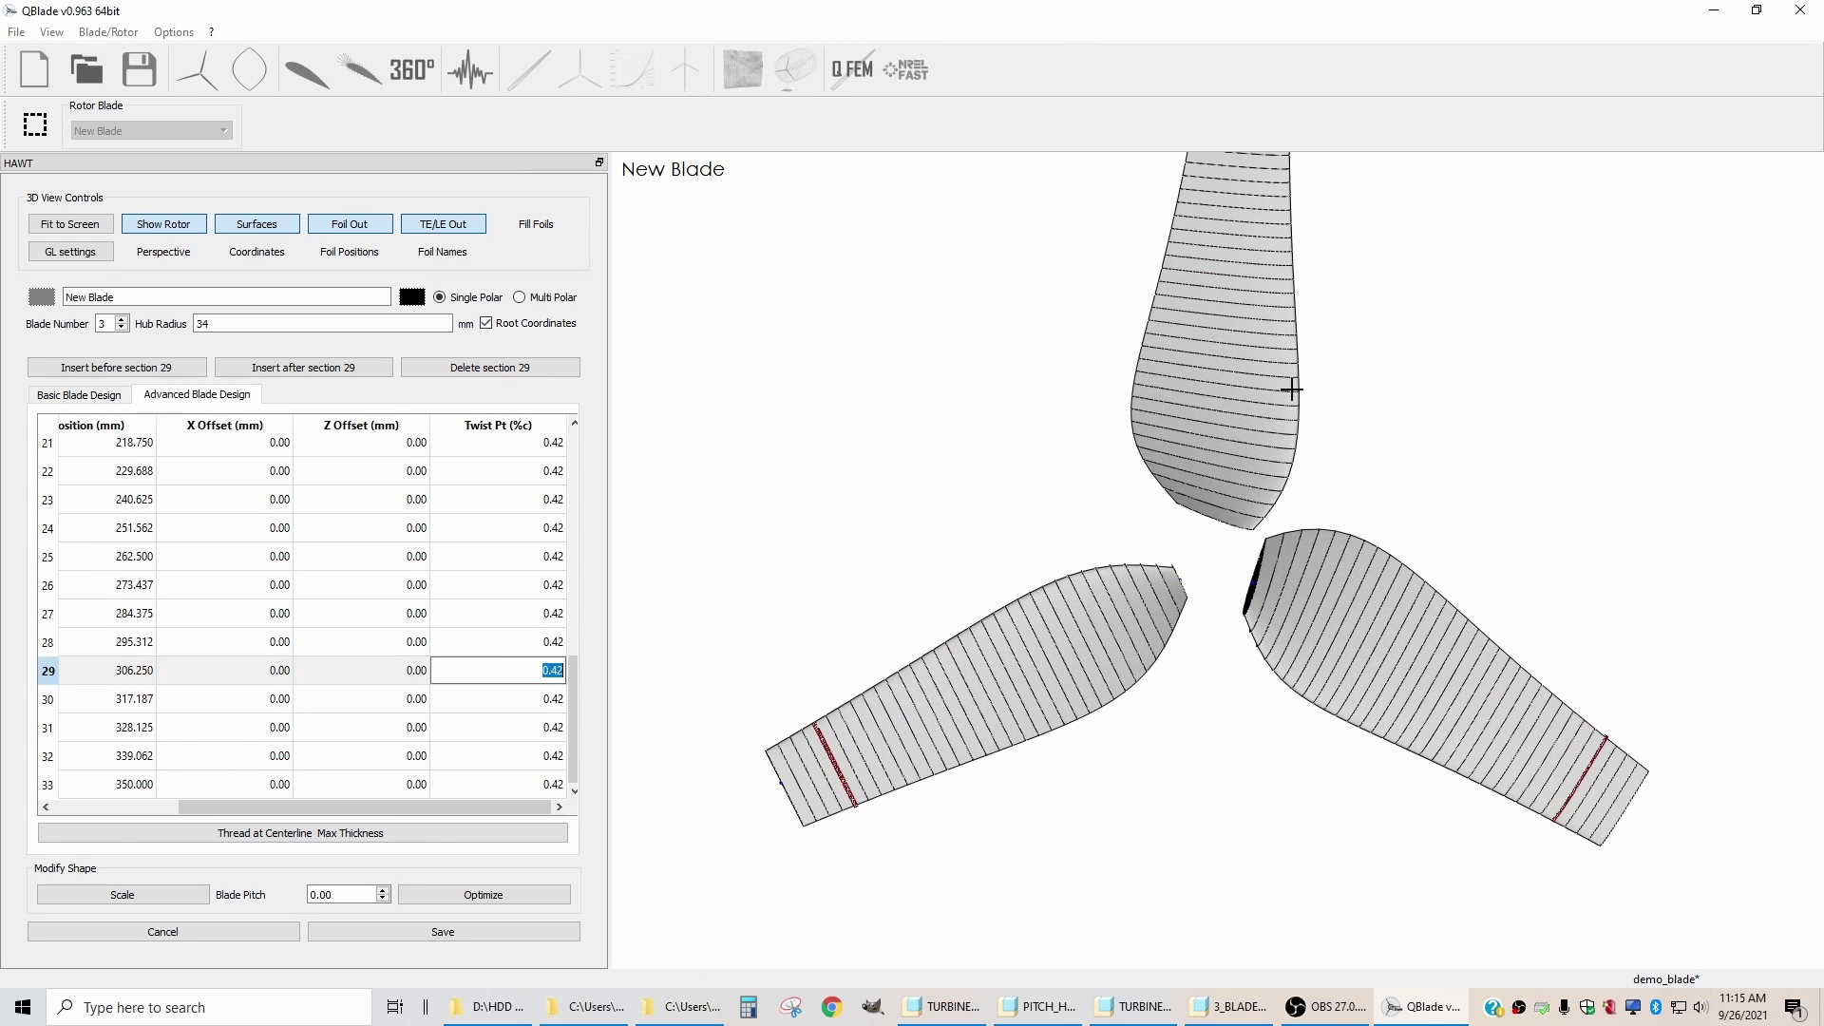
{"action": "scroll", "coordinate": [1253, 529], "scroll_direction": "down", "scroll_amount": 2}
{"action": "left_click_drag", "start_coordinate": [1225, 508], "coordinate": [1231, 452]}
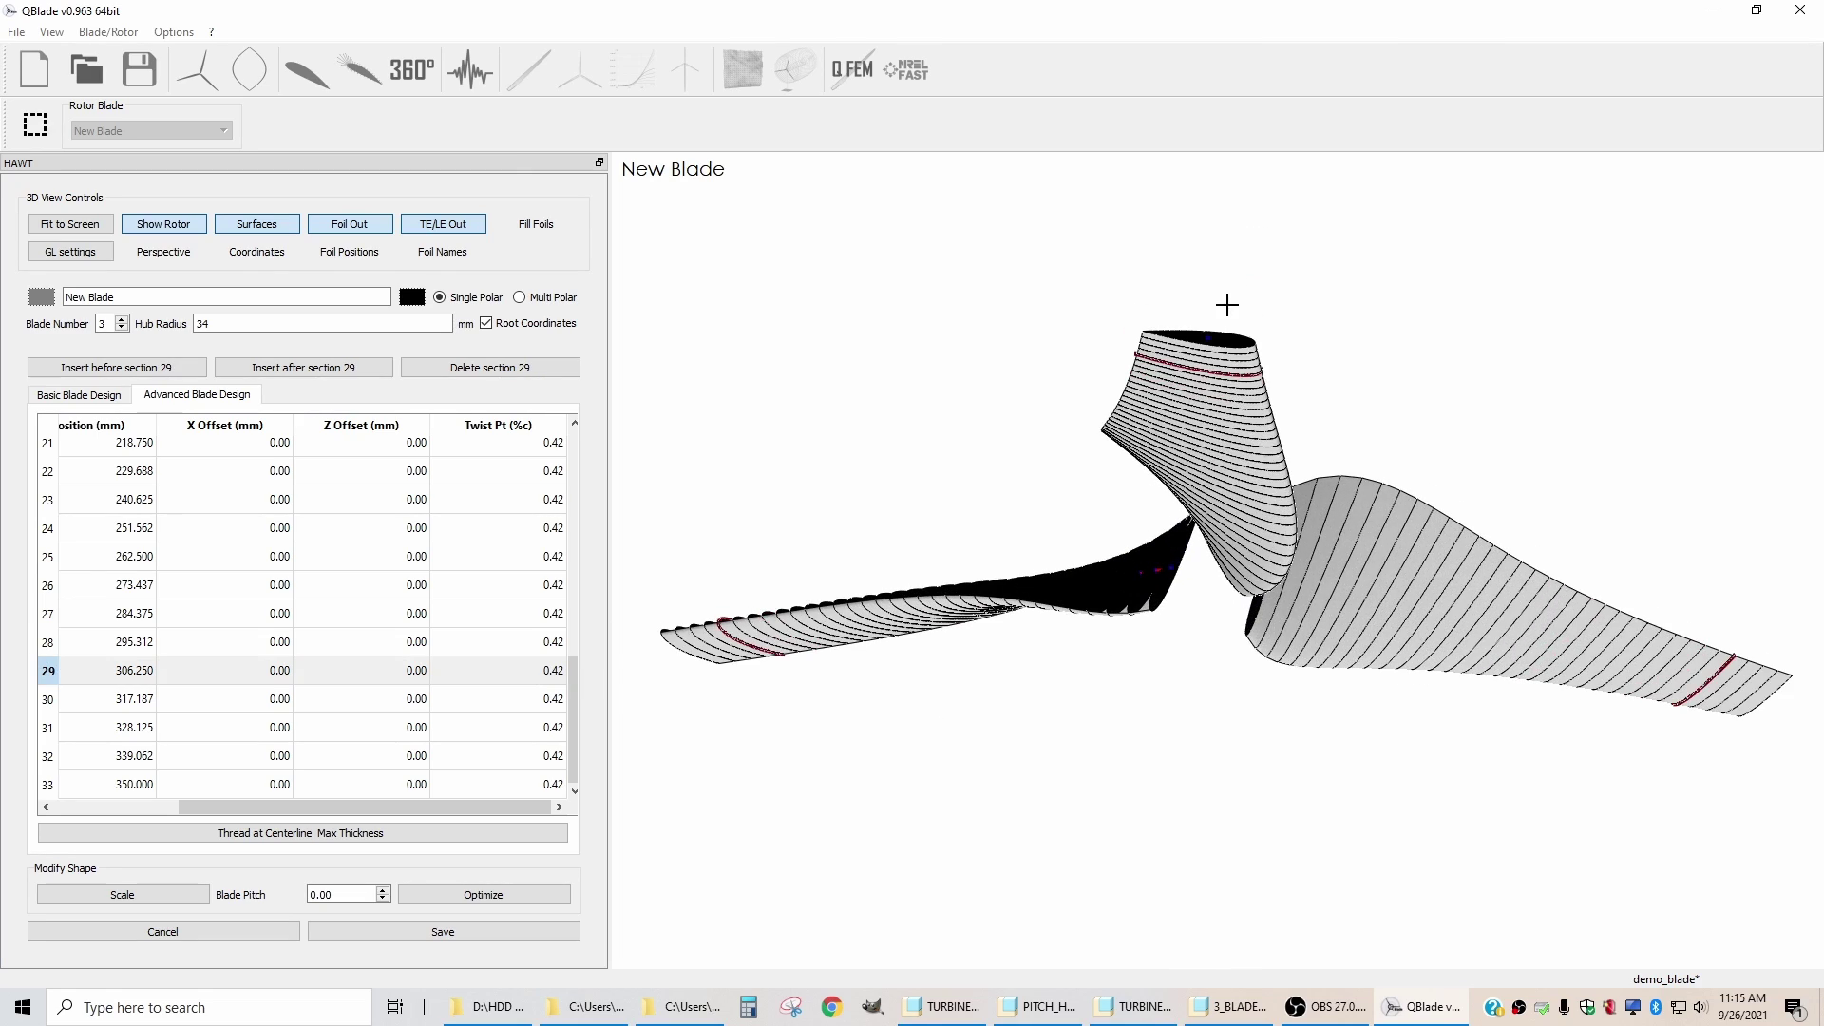
{"action": "left_click_drag", "start_coordinate": [1227, 304], "coordinate": [858, 622]}
{"action": "left_click_drag", "start_coordinate": [1286, 588], "coordinate": [1027, 562]}
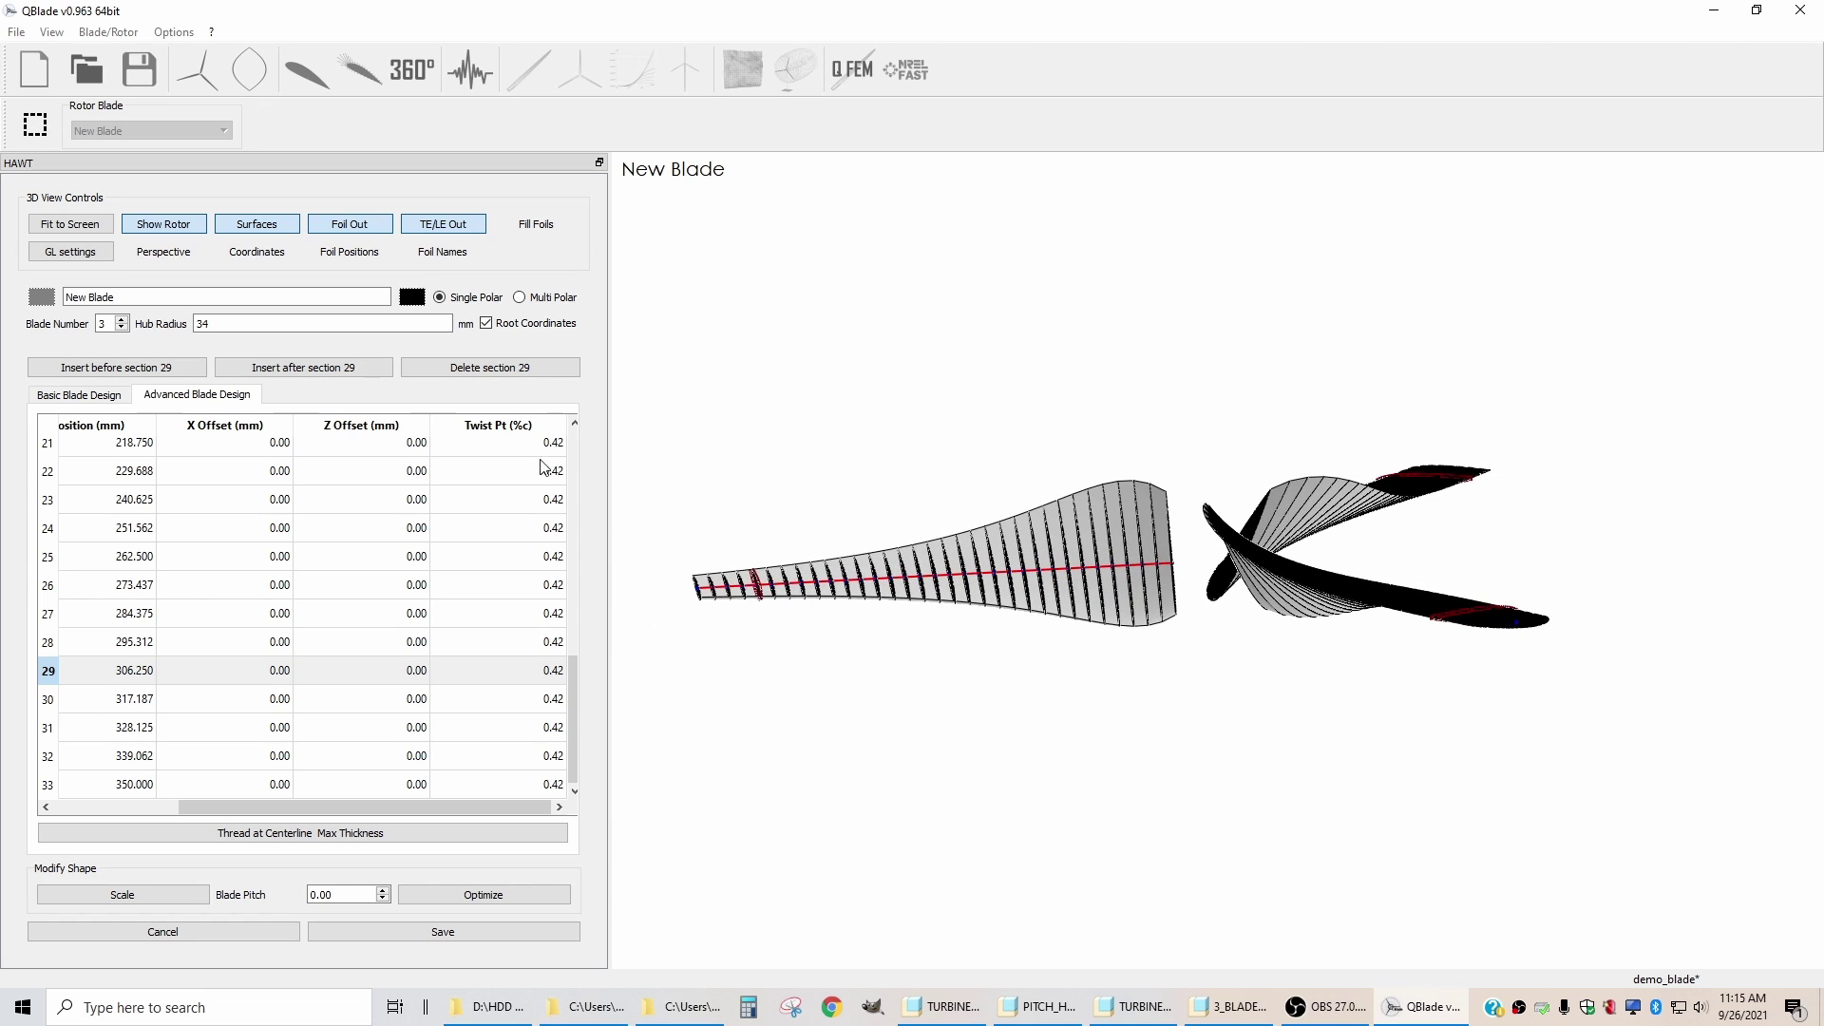
{"action": "left_click_drag", "start_coordinate": [939, 601], "coordinate": [985, 592]}
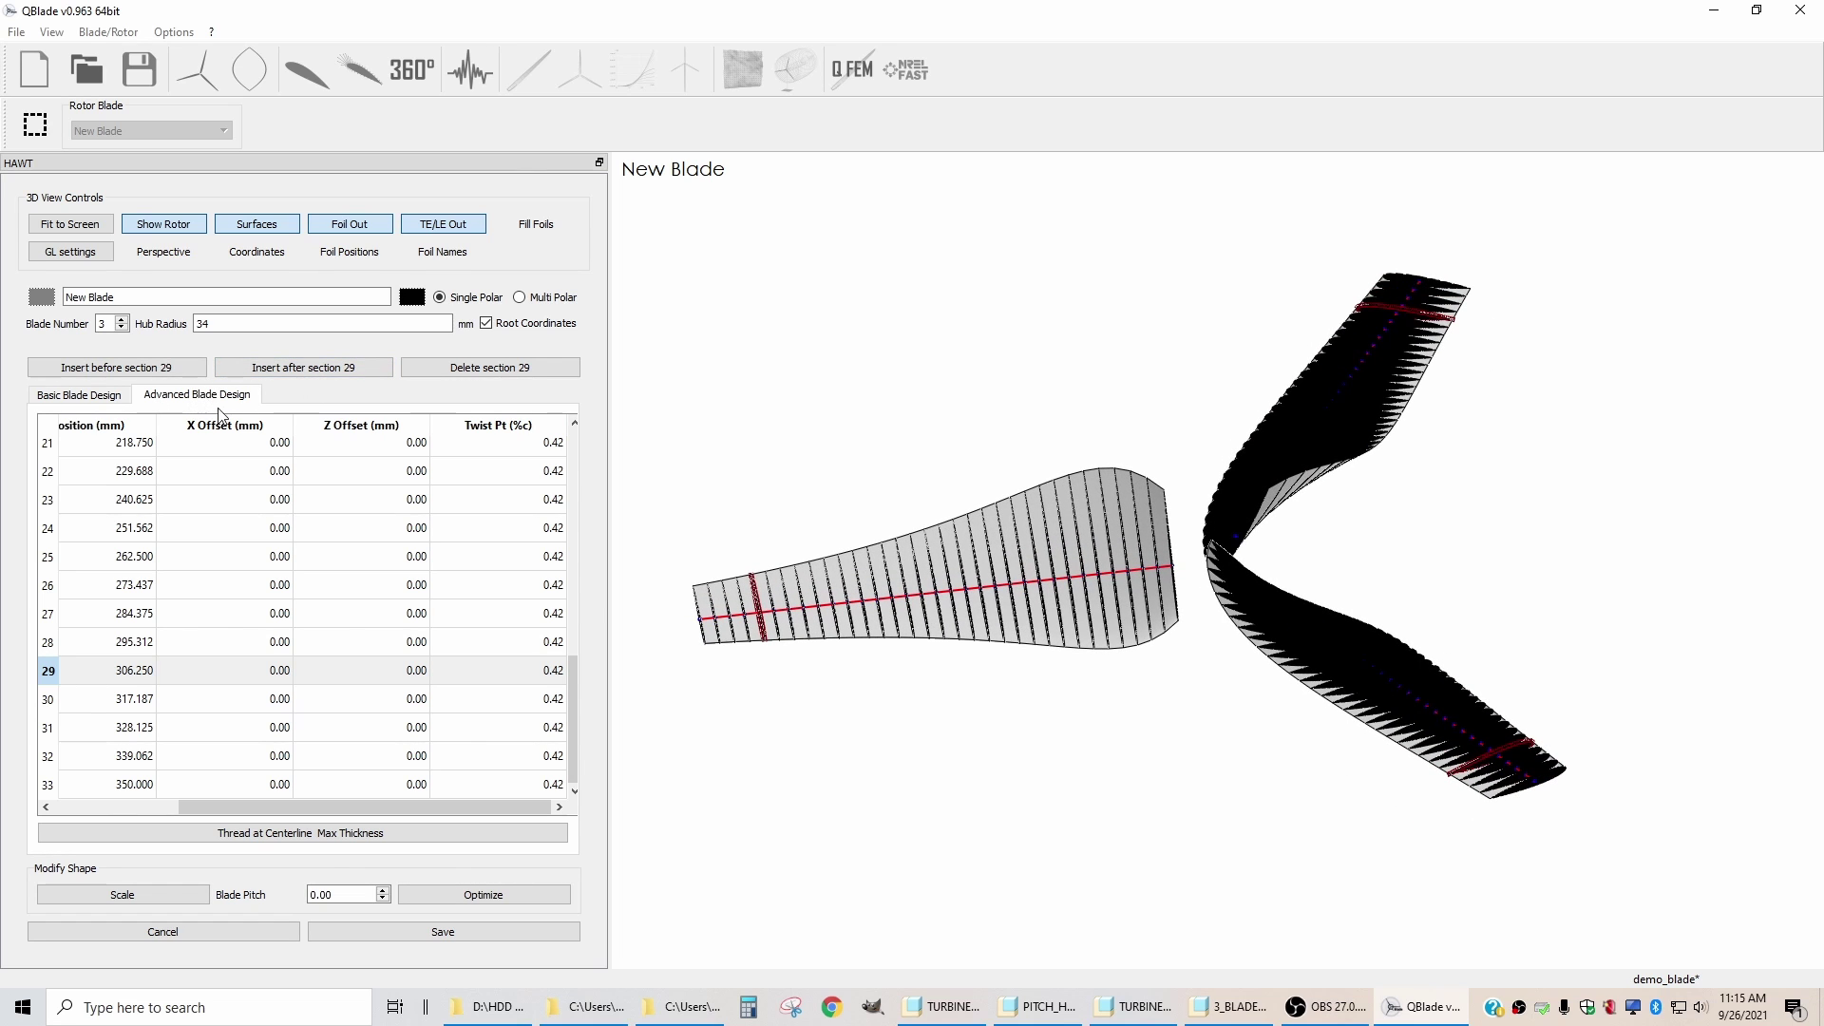
{"action": "scroll", "coordinate": [729, 633], "scroll_direction": "up", "scroll_amount": 5}
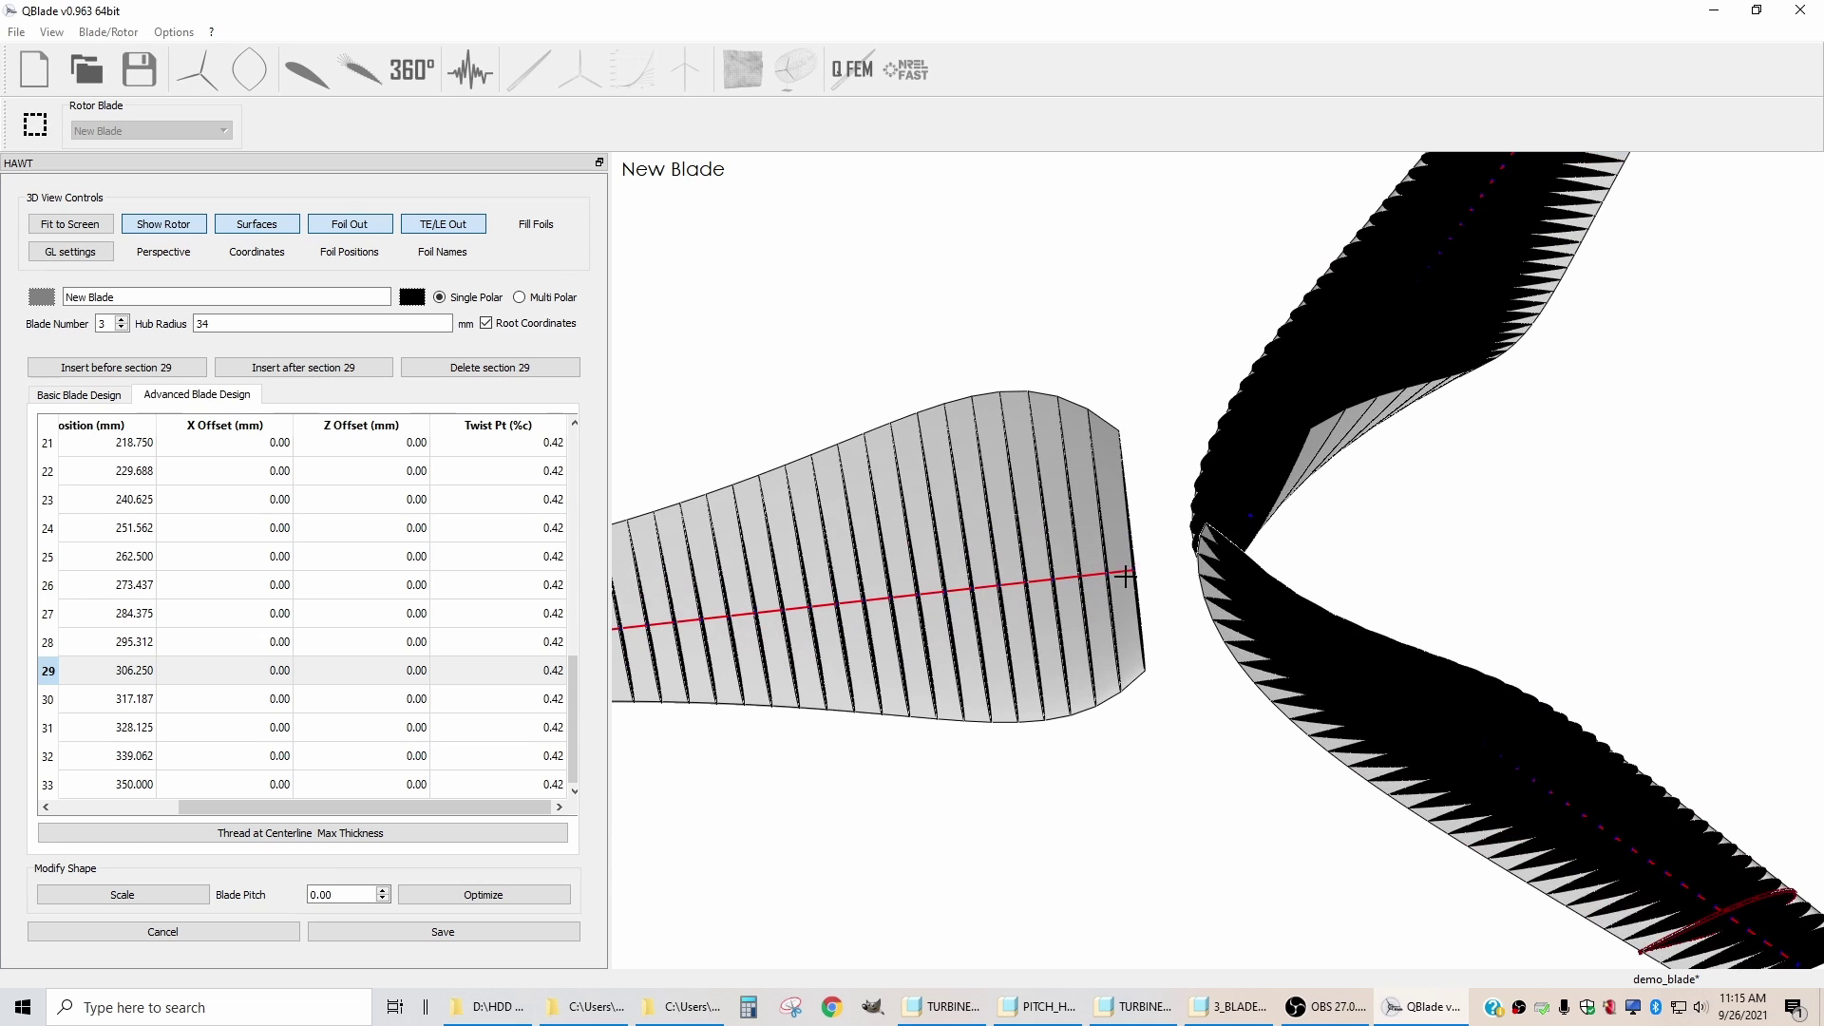
{"action": "scroll", "coordinate": [1327, 542], "scroll_direction": "down", "scroll_amount": 3}
{"action": "mouse_move", "coordinate": [1327, 541]}
{"action": "left_mouse_down"}
{"action": "mouse_move", "coordinate": [1263, 656]}
{"action": "mouse_move", "coordinate": [1335, 553]}
{"action": "left_mouse_up"}
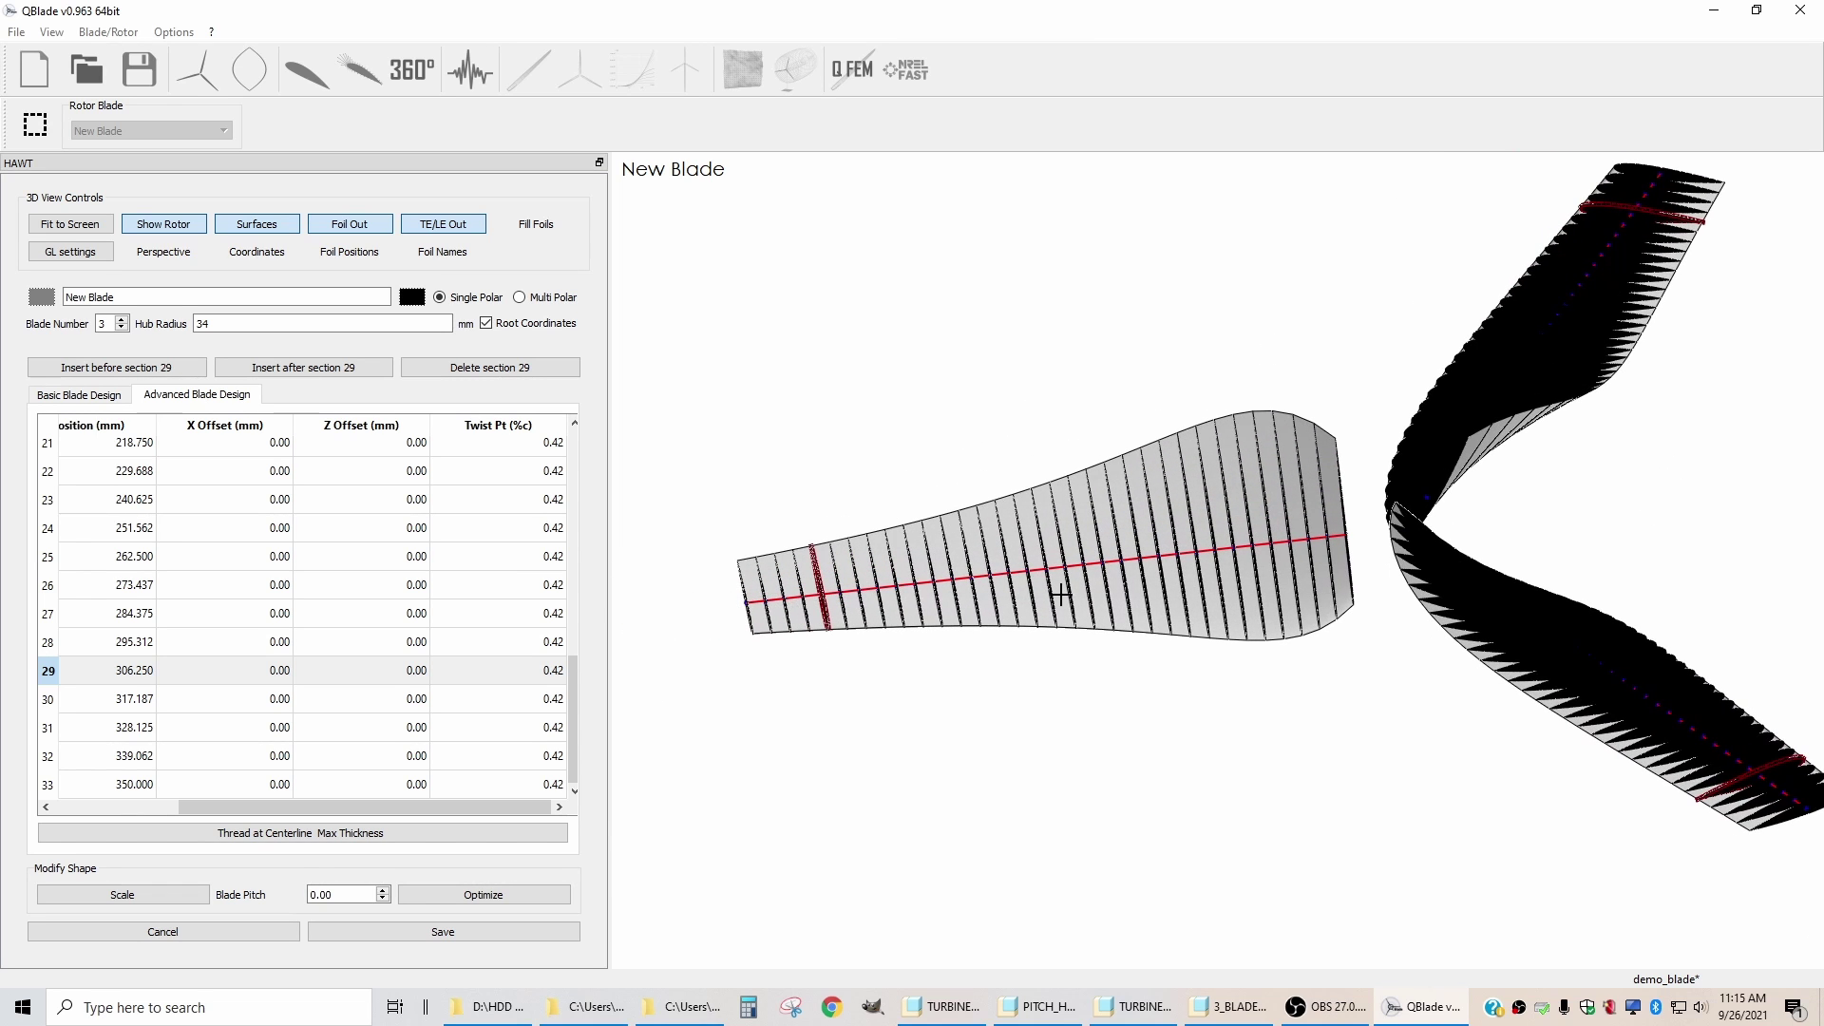
{"action": "left_click_drag", "start_coordinate": [1060, 594], "coordinate": [1093, 625]}
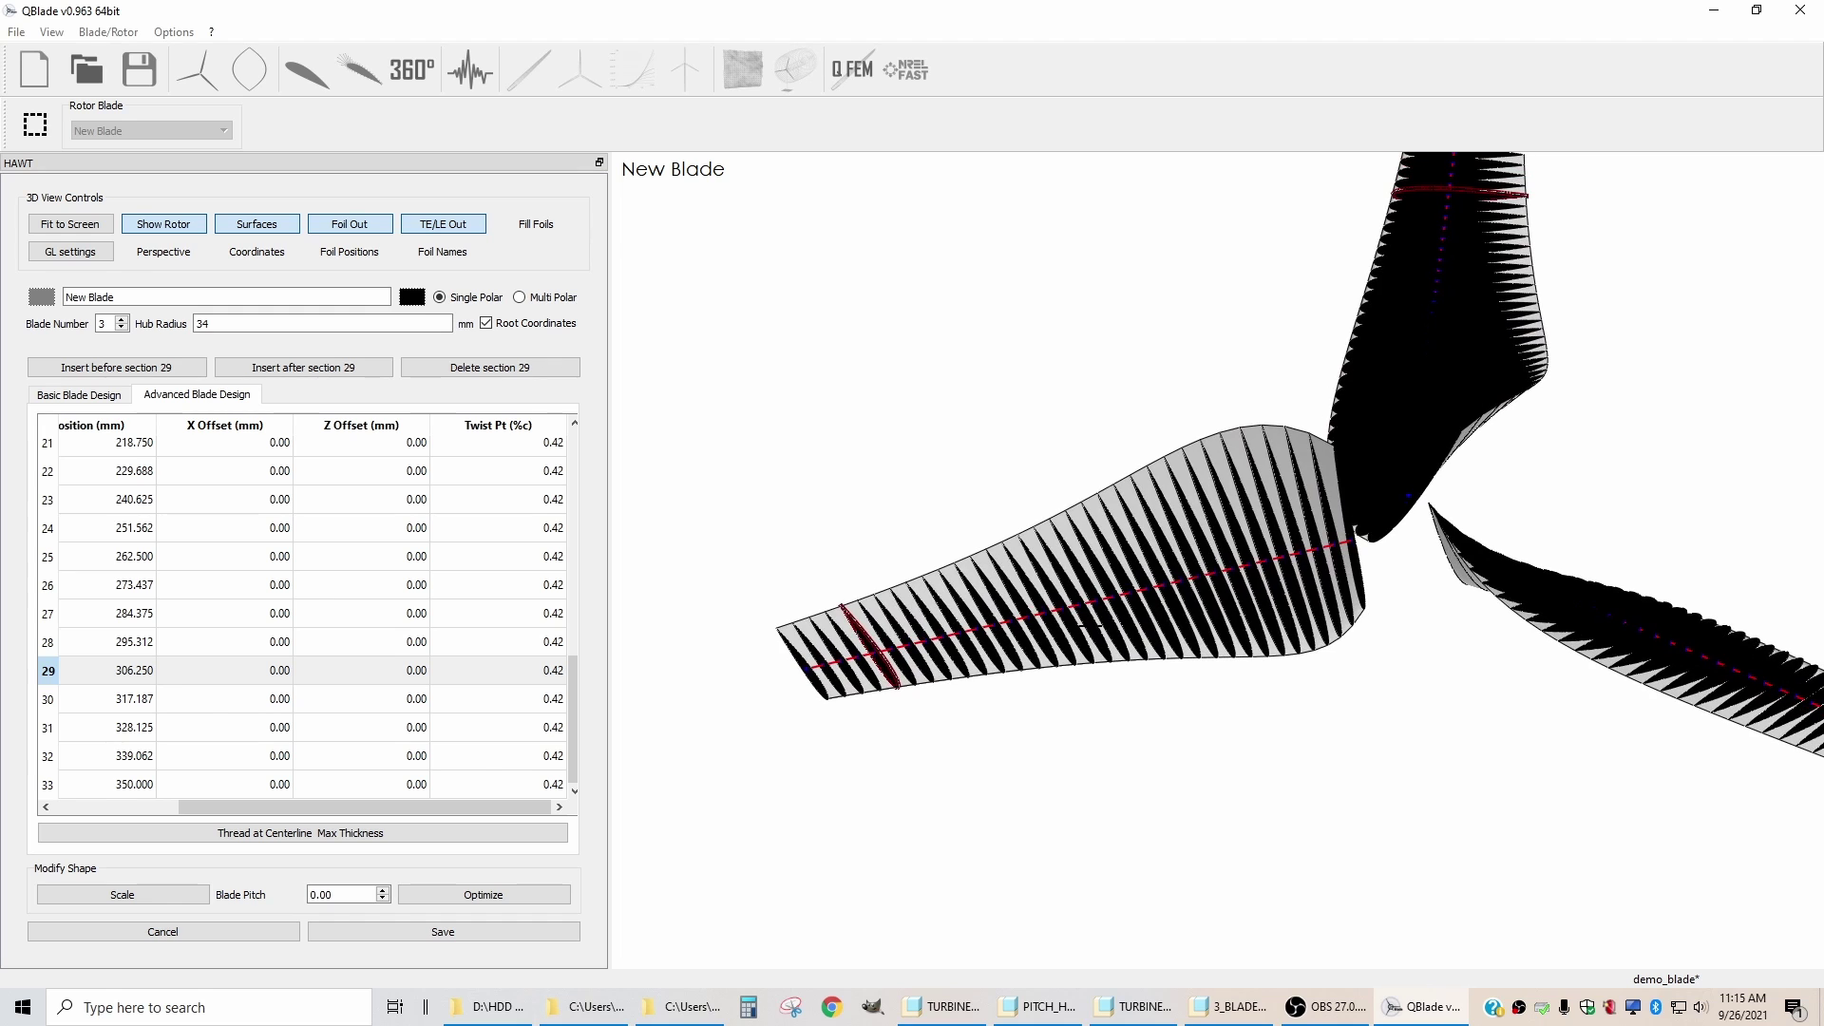
{"action": "left_click_drag", "start_coordinate": [1230, 626], "coordinate": [1249, 642]}
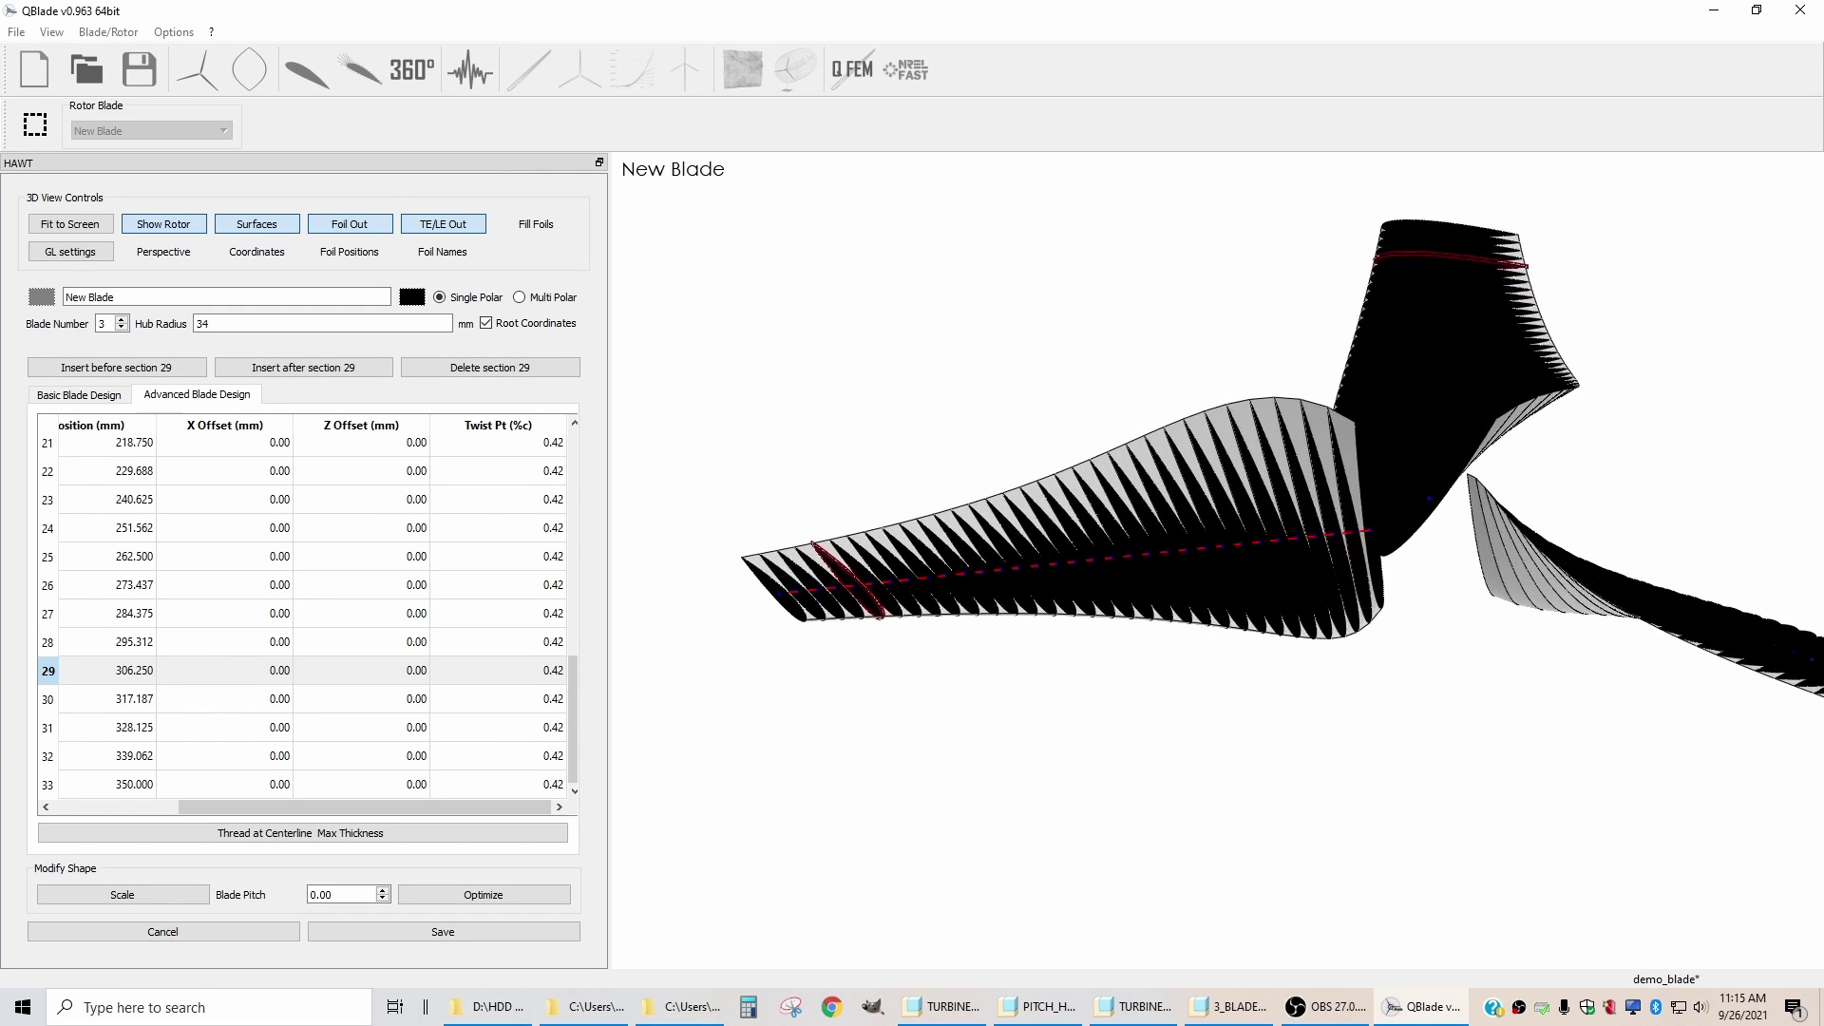
{"action": "left_click", "coordinate": [98, 397]}
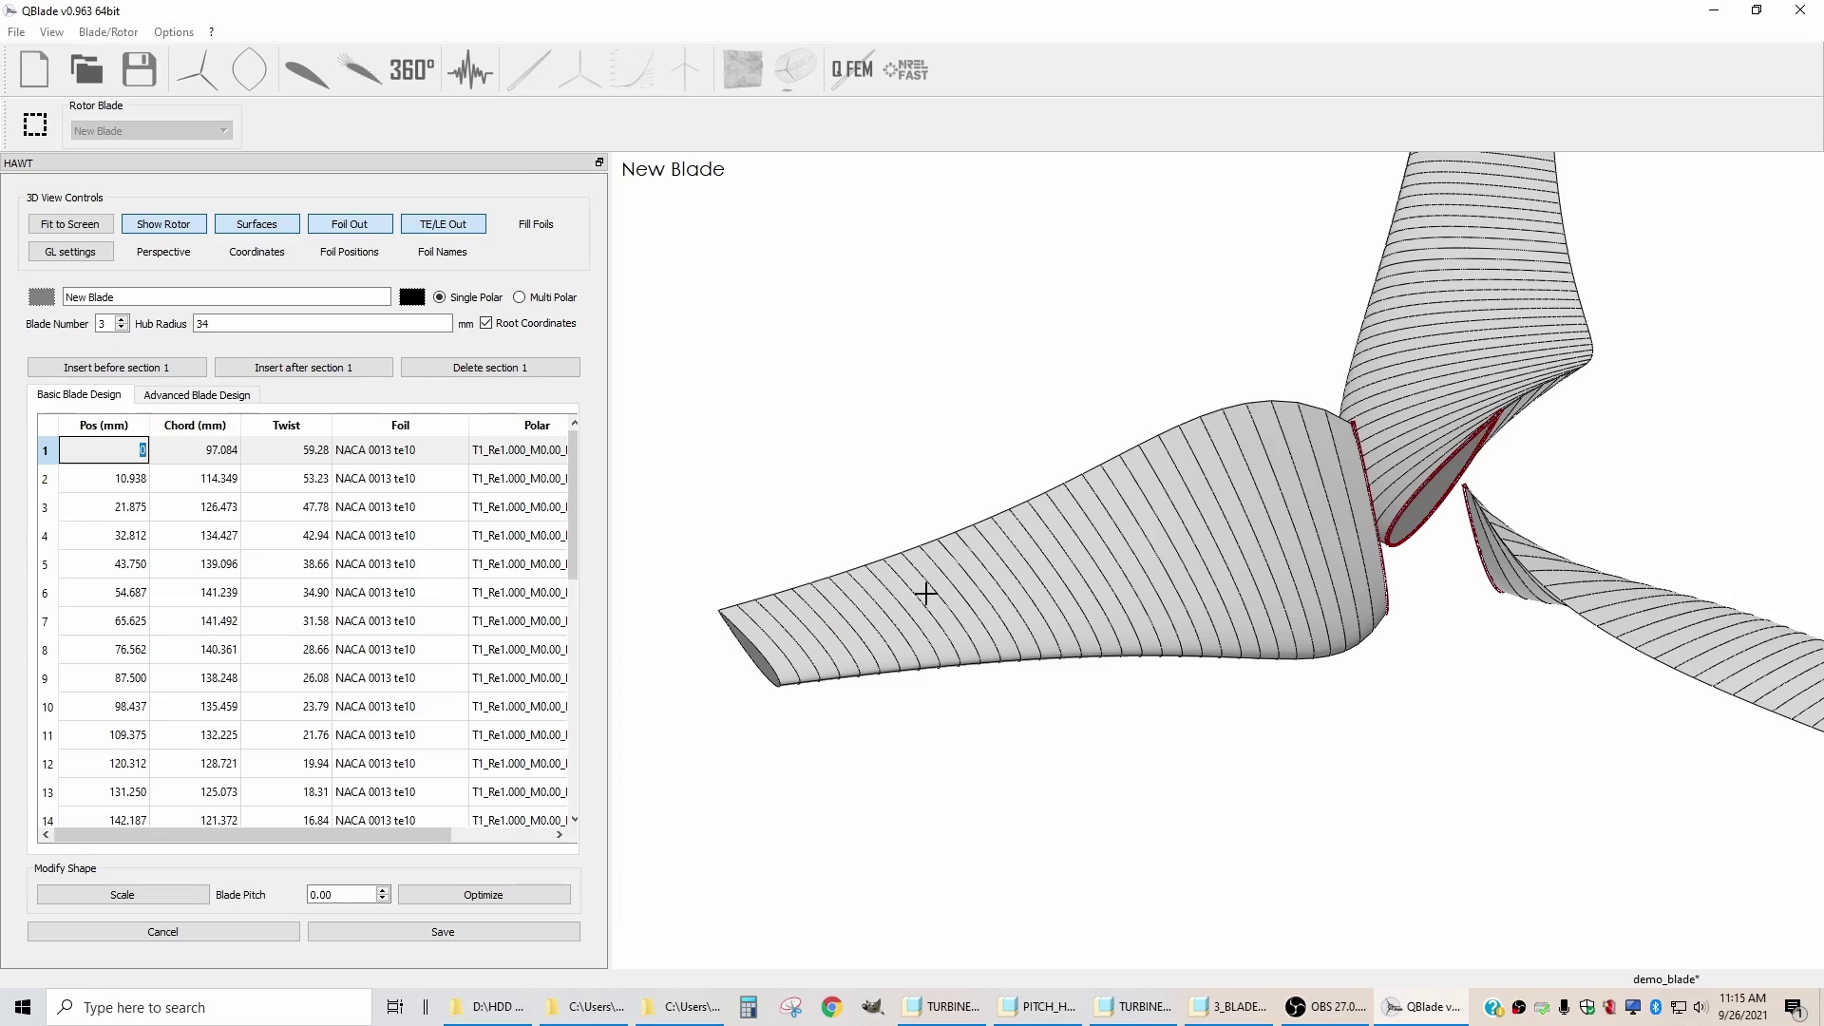
Examine the three-blade rotor's root sections, twist and blade outlines from the front, edge-on and at oblique angles
{"action": "left_click_drag", "start_coordinate": [1101, 631], "coordinate": [827, 527]}
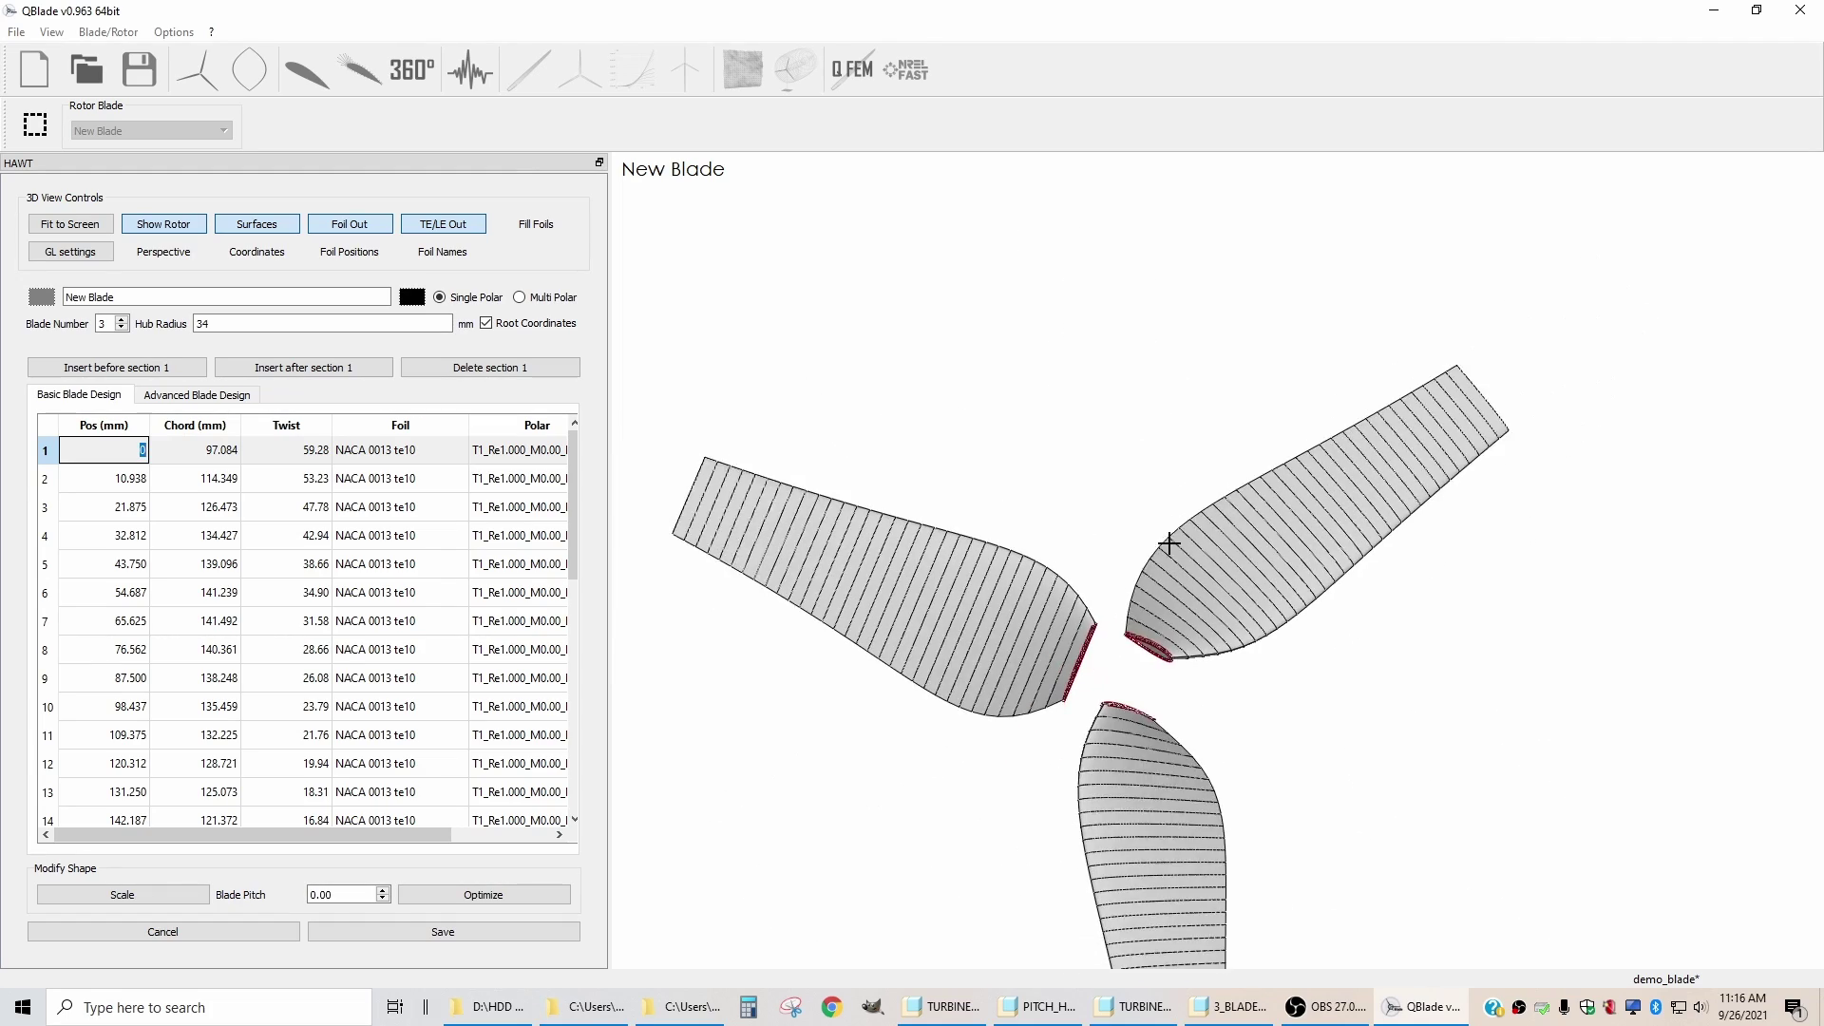
{"action": "left_click_drag", "start_coordinate": [1099, 728], "coordinate": [1073, 552]}
{"action": "scroll", "coordinate": [1064, 475], "scroll_direction": "up", "scroll_amount": 5}
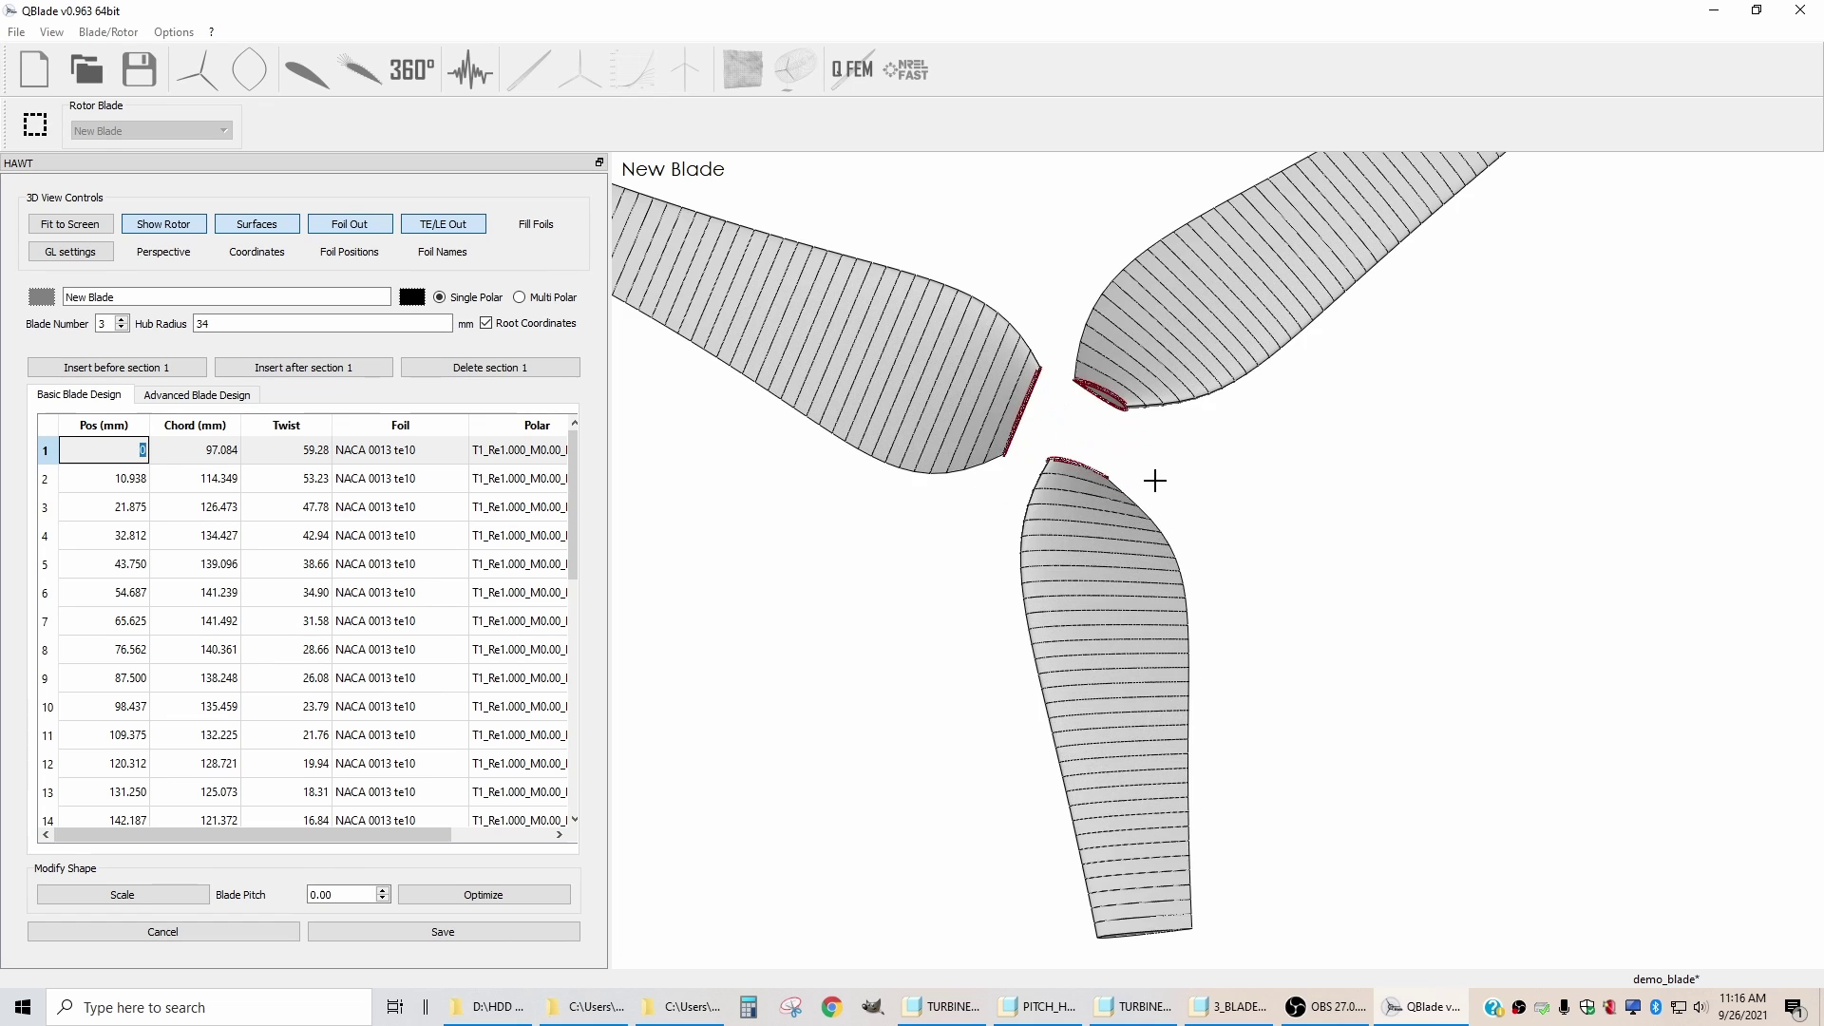
{"action": "left_click_drag", "start_coordinate": [1202, 358], "coordinate": [1320, 525]}
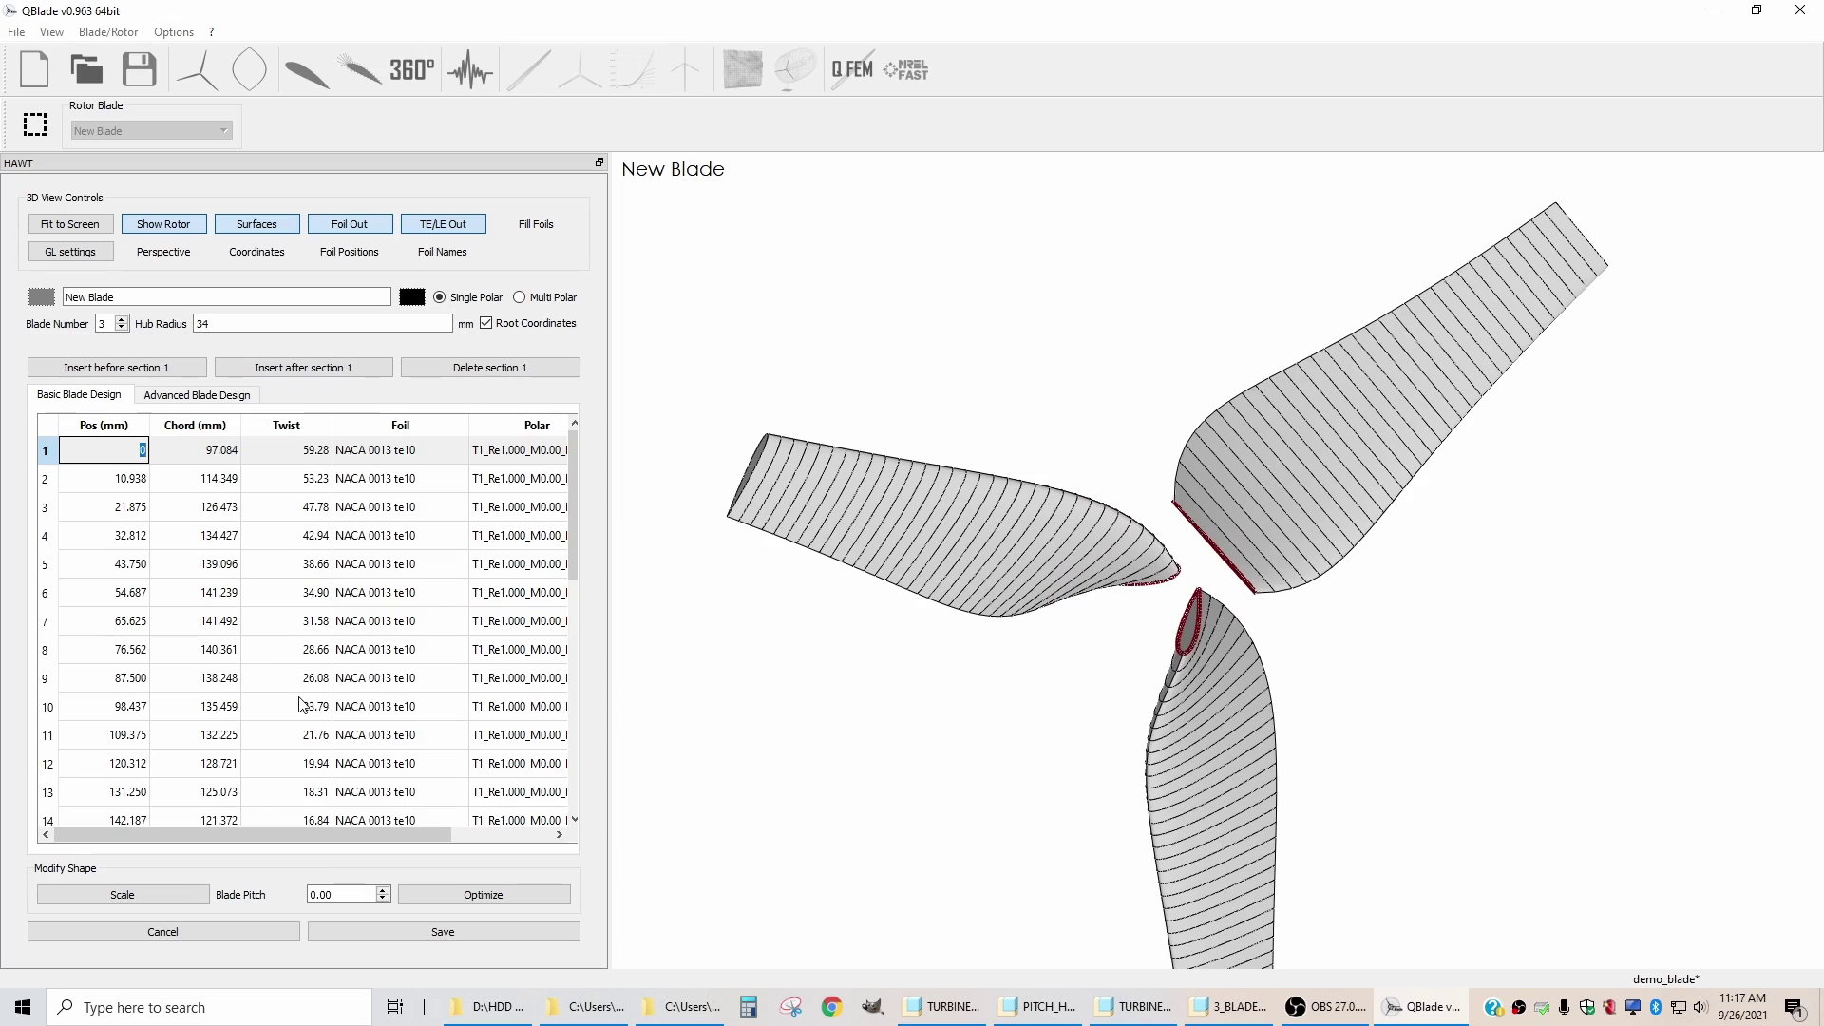
{"action": "left_click_drag", "start_coordinate": [1059, 589], "coordinate": [1204, 608]}
{"action": "scroll", "coordinate": [1204, 605], "scroll_direction": "up", "scroll_amount": 5}
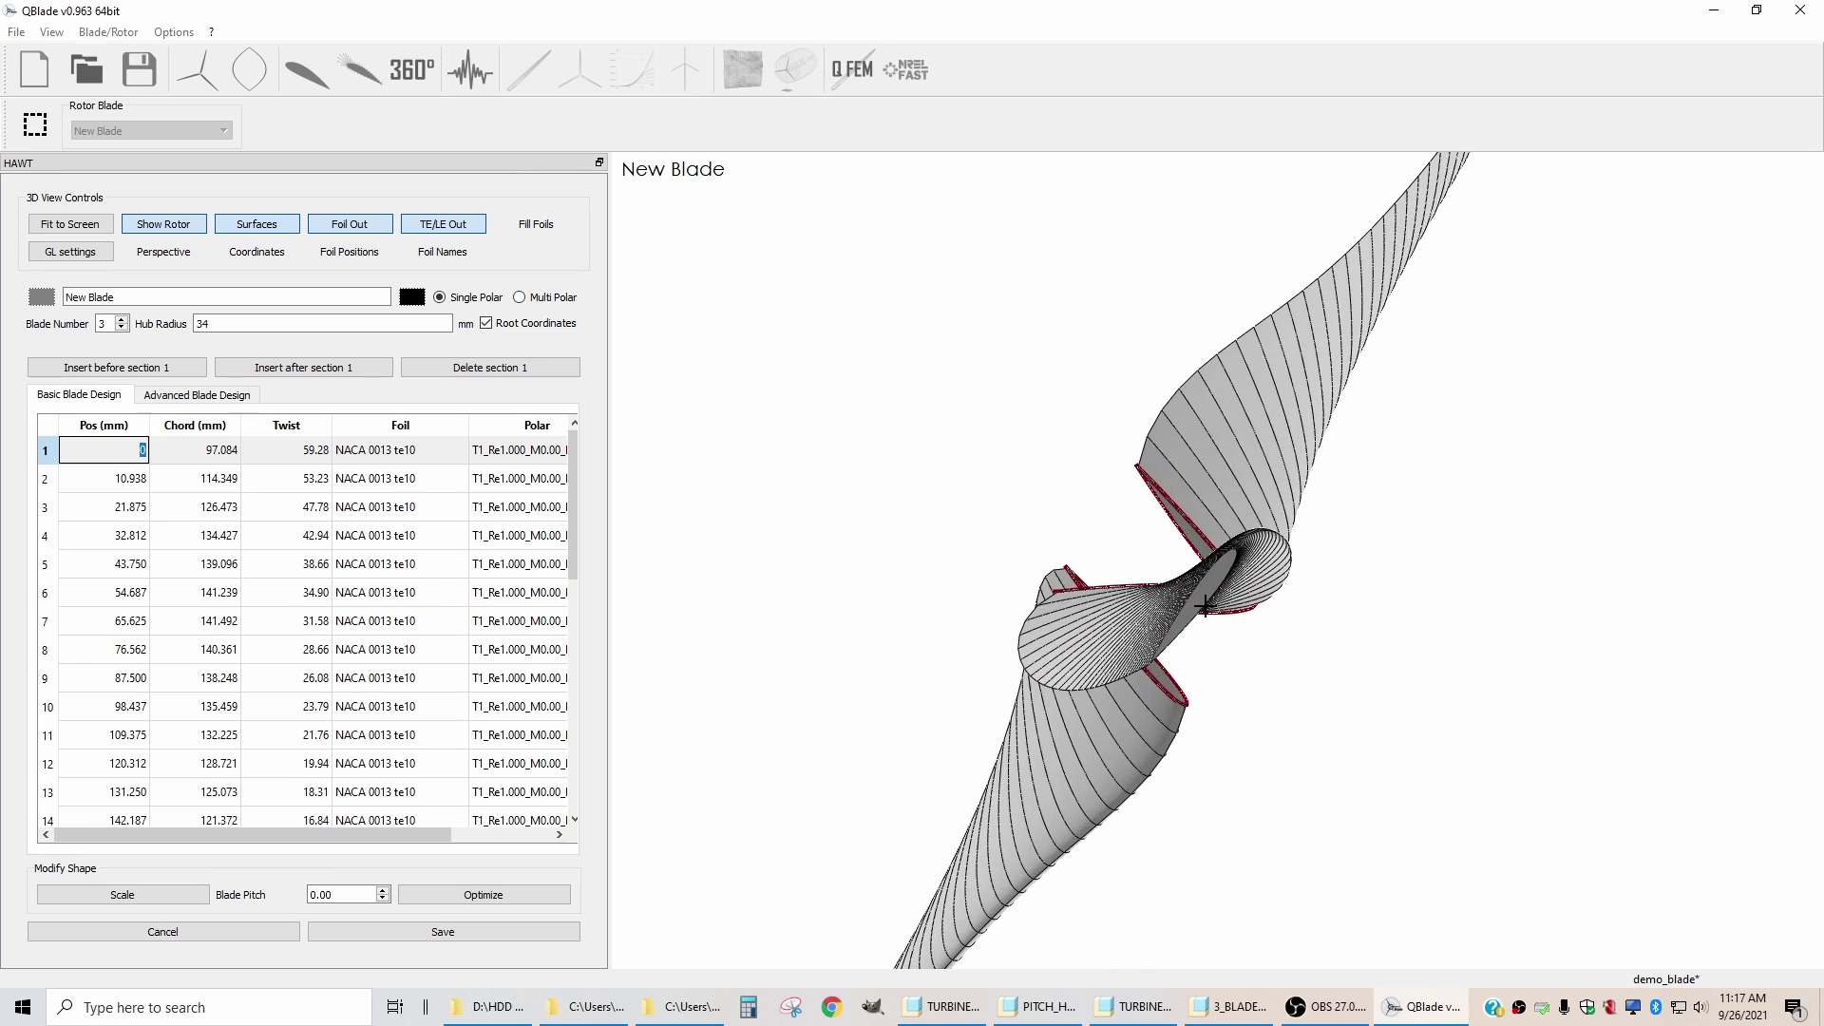
{"action": "scroll", "coordinate": [1190, 613], "scroll_direction": "down", "scroll_amount": 2}
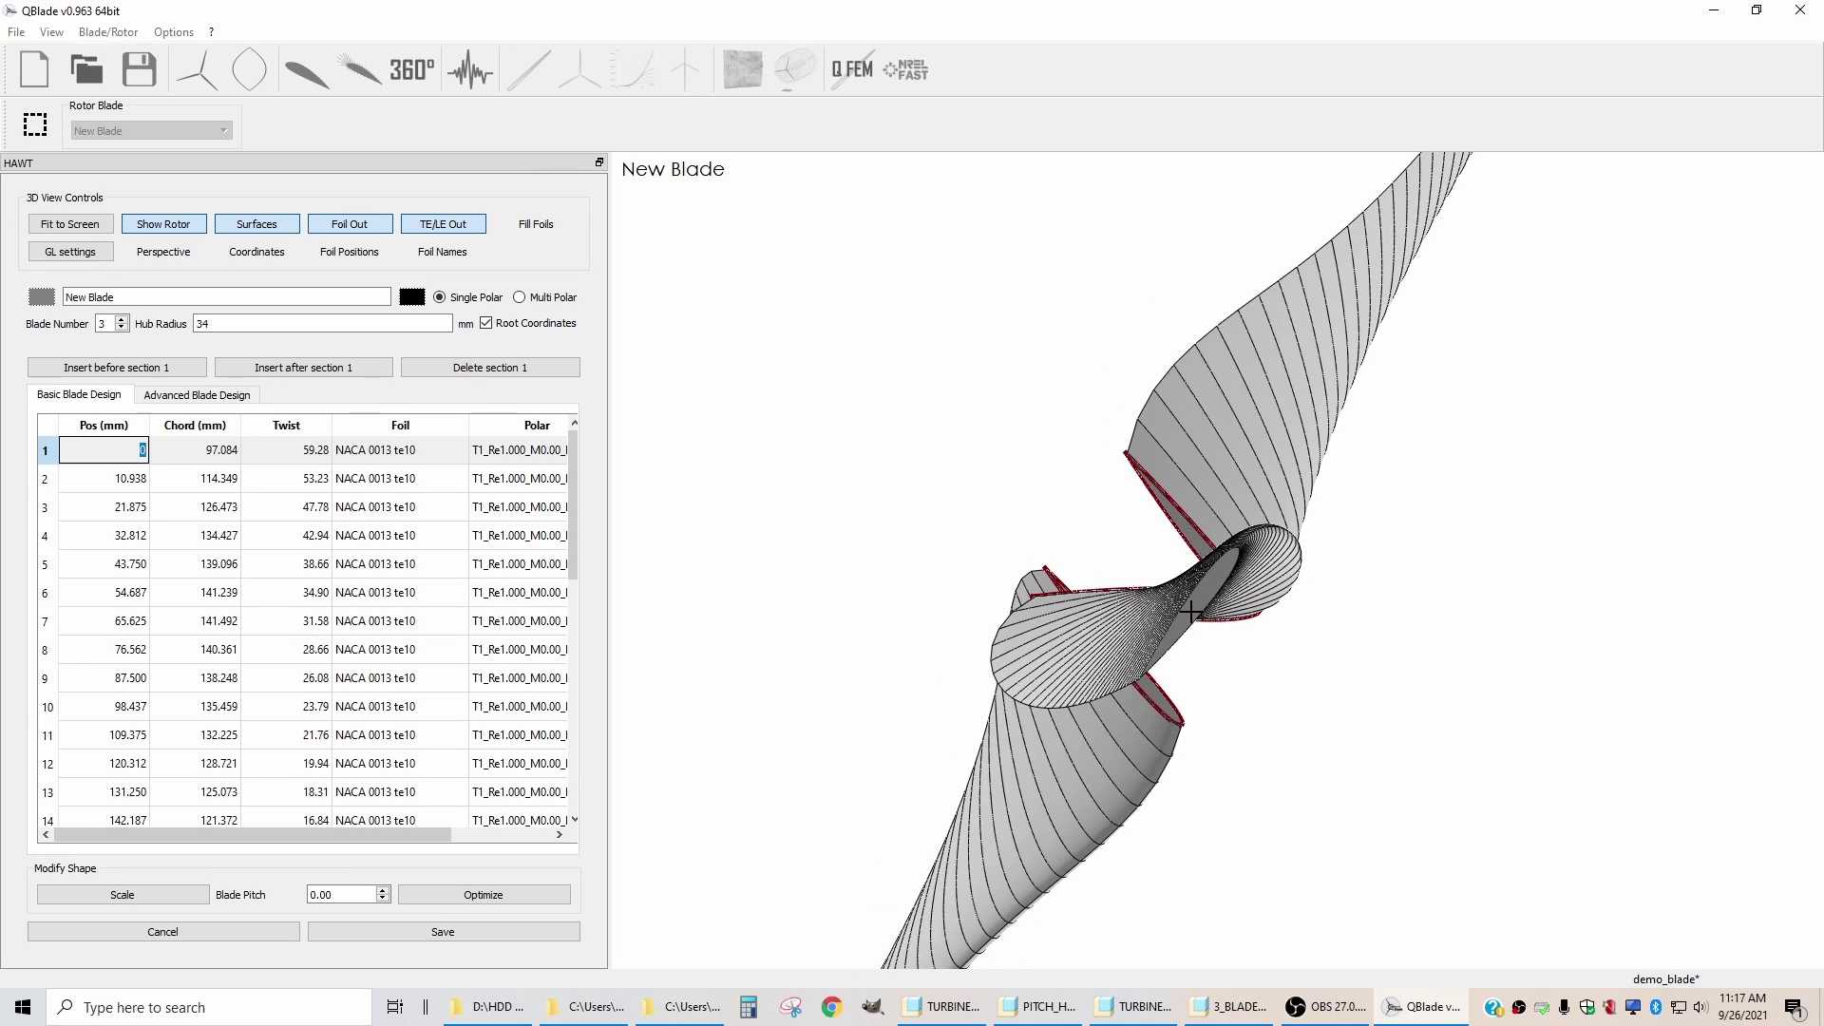
{"action": "left_click_drag", "start_coordinate": [1191, 612], "coordinate": [1143, 591]}
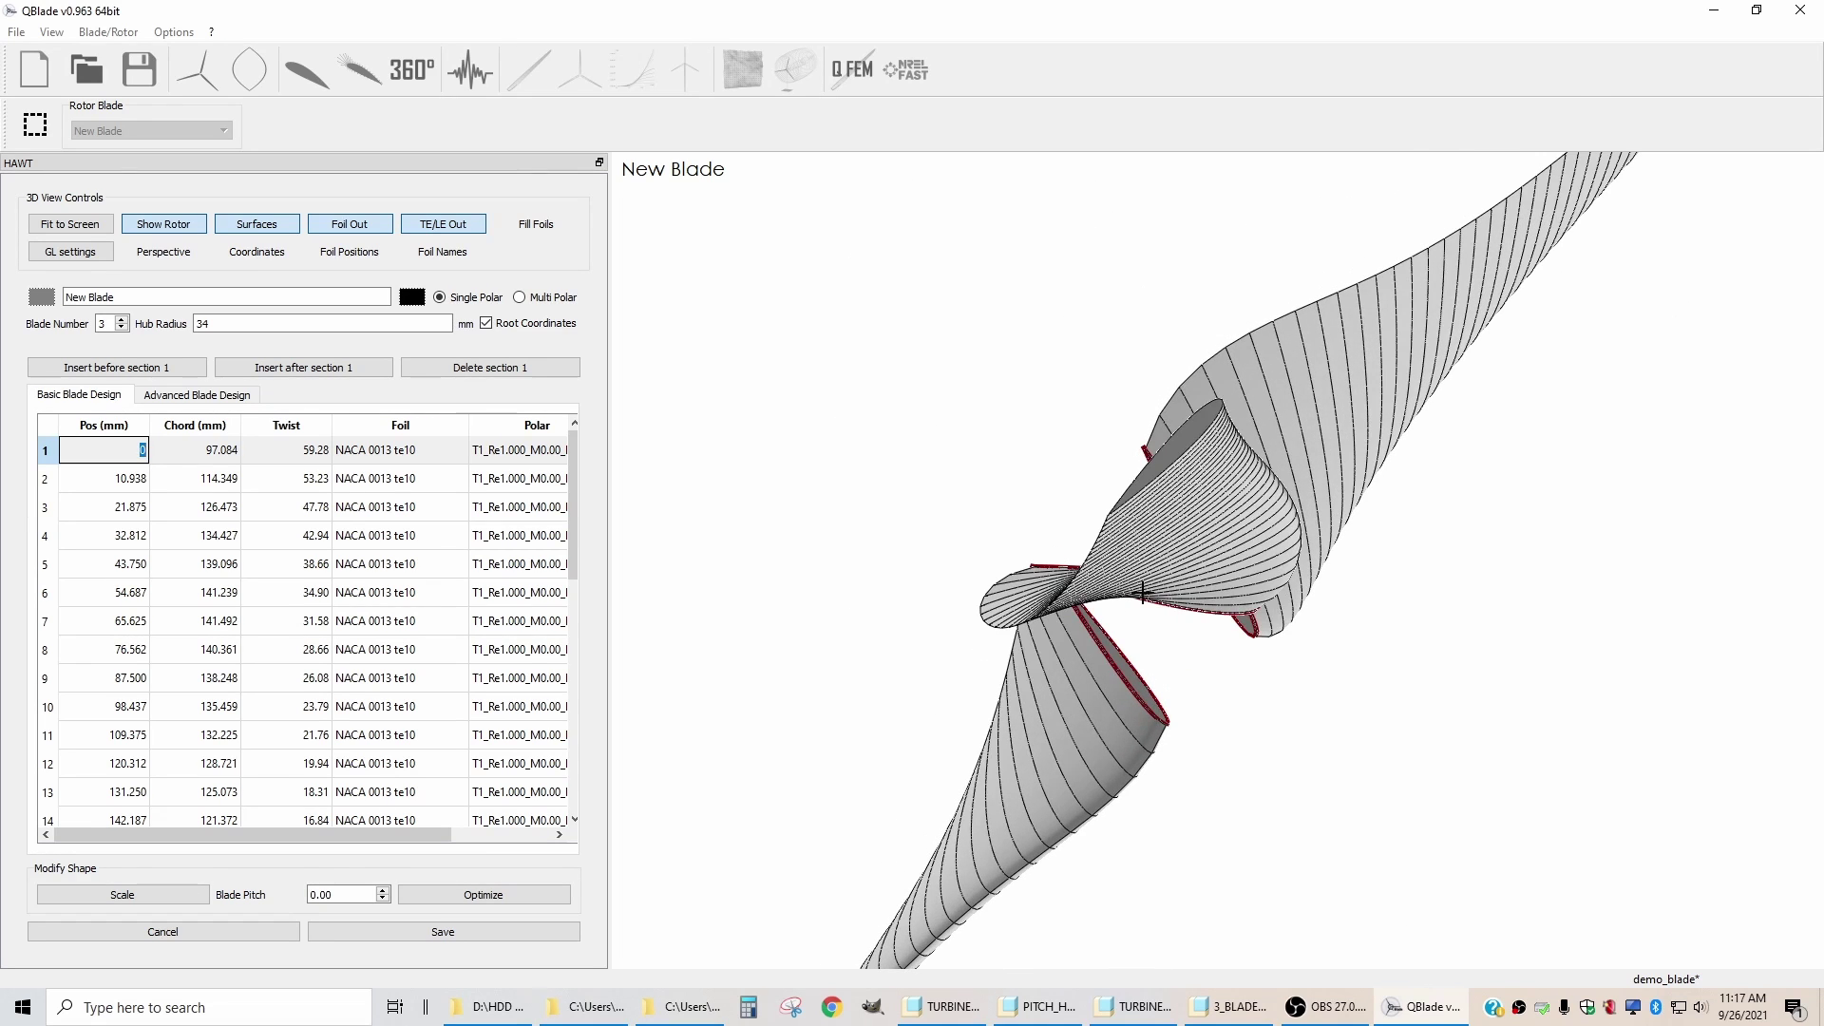
{"action": "left_click_drag", "start_coordinate": [1050, 643], "coordinate": [1033, 563]}
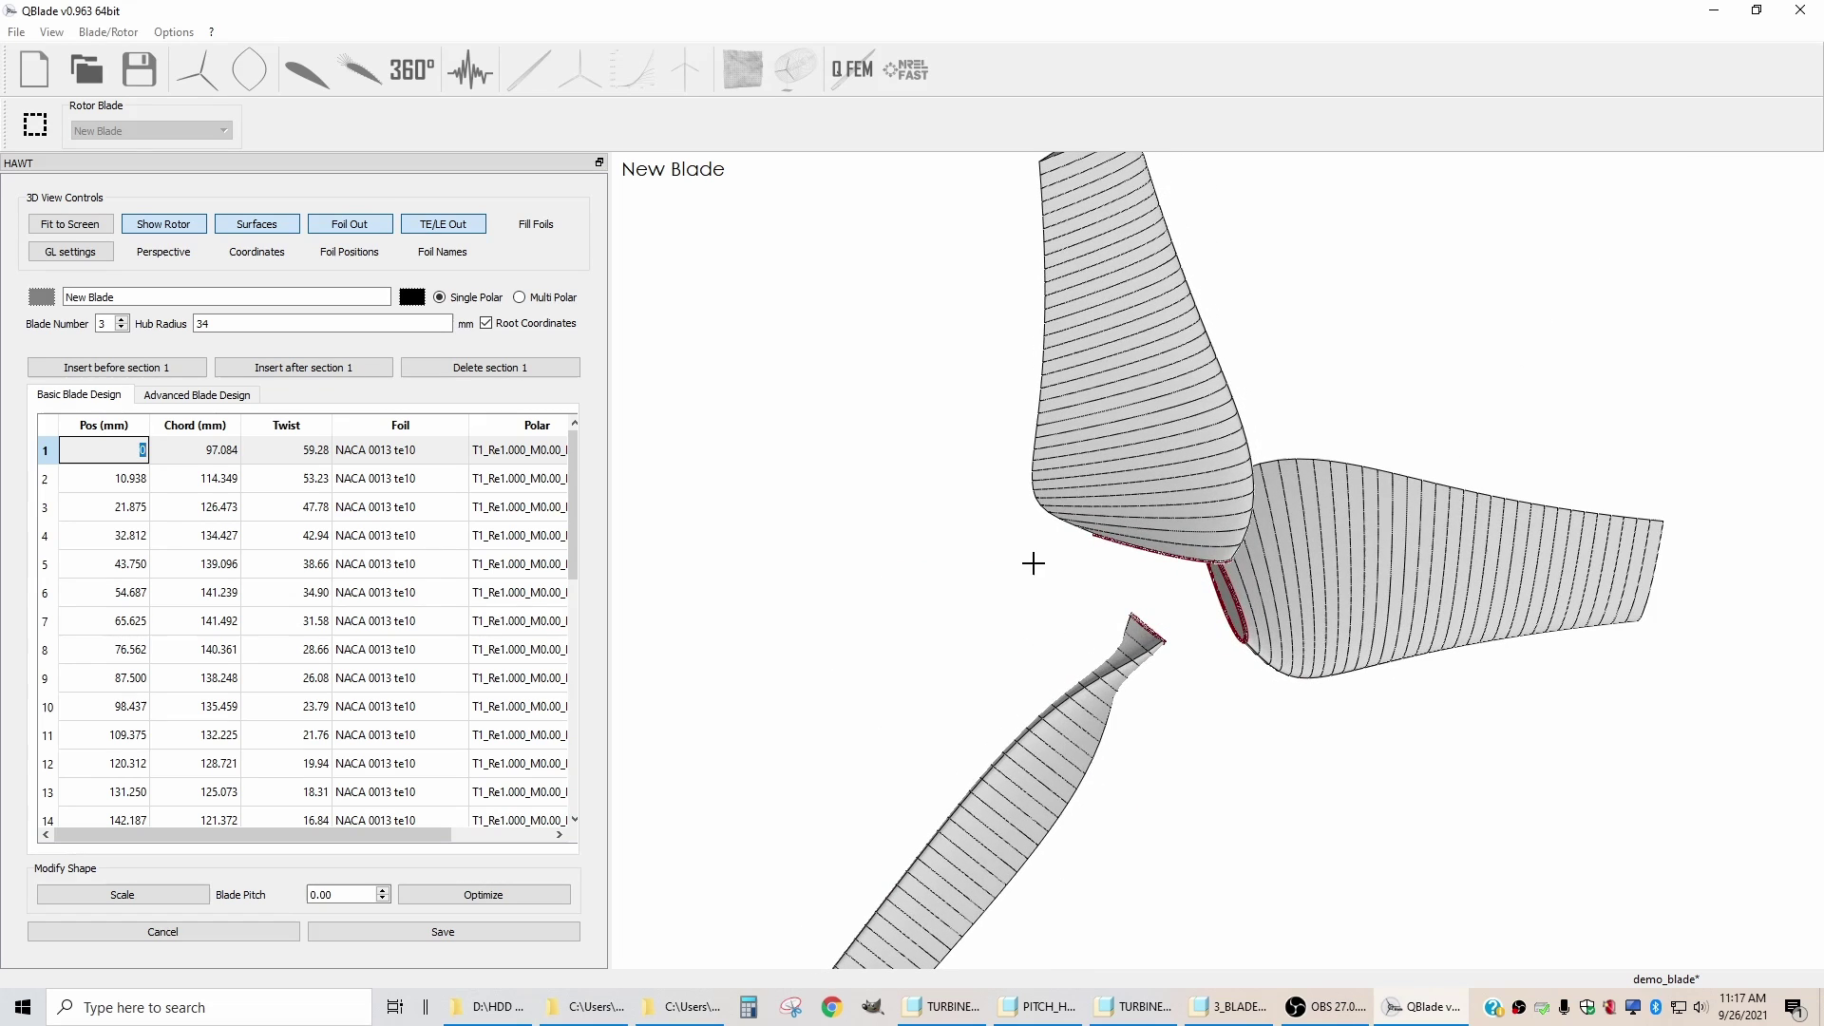
Save the edited blade design under the existing name New Blade, overwriting the earlier version
{"action": "left_click", "coordinate": [439, 931]}
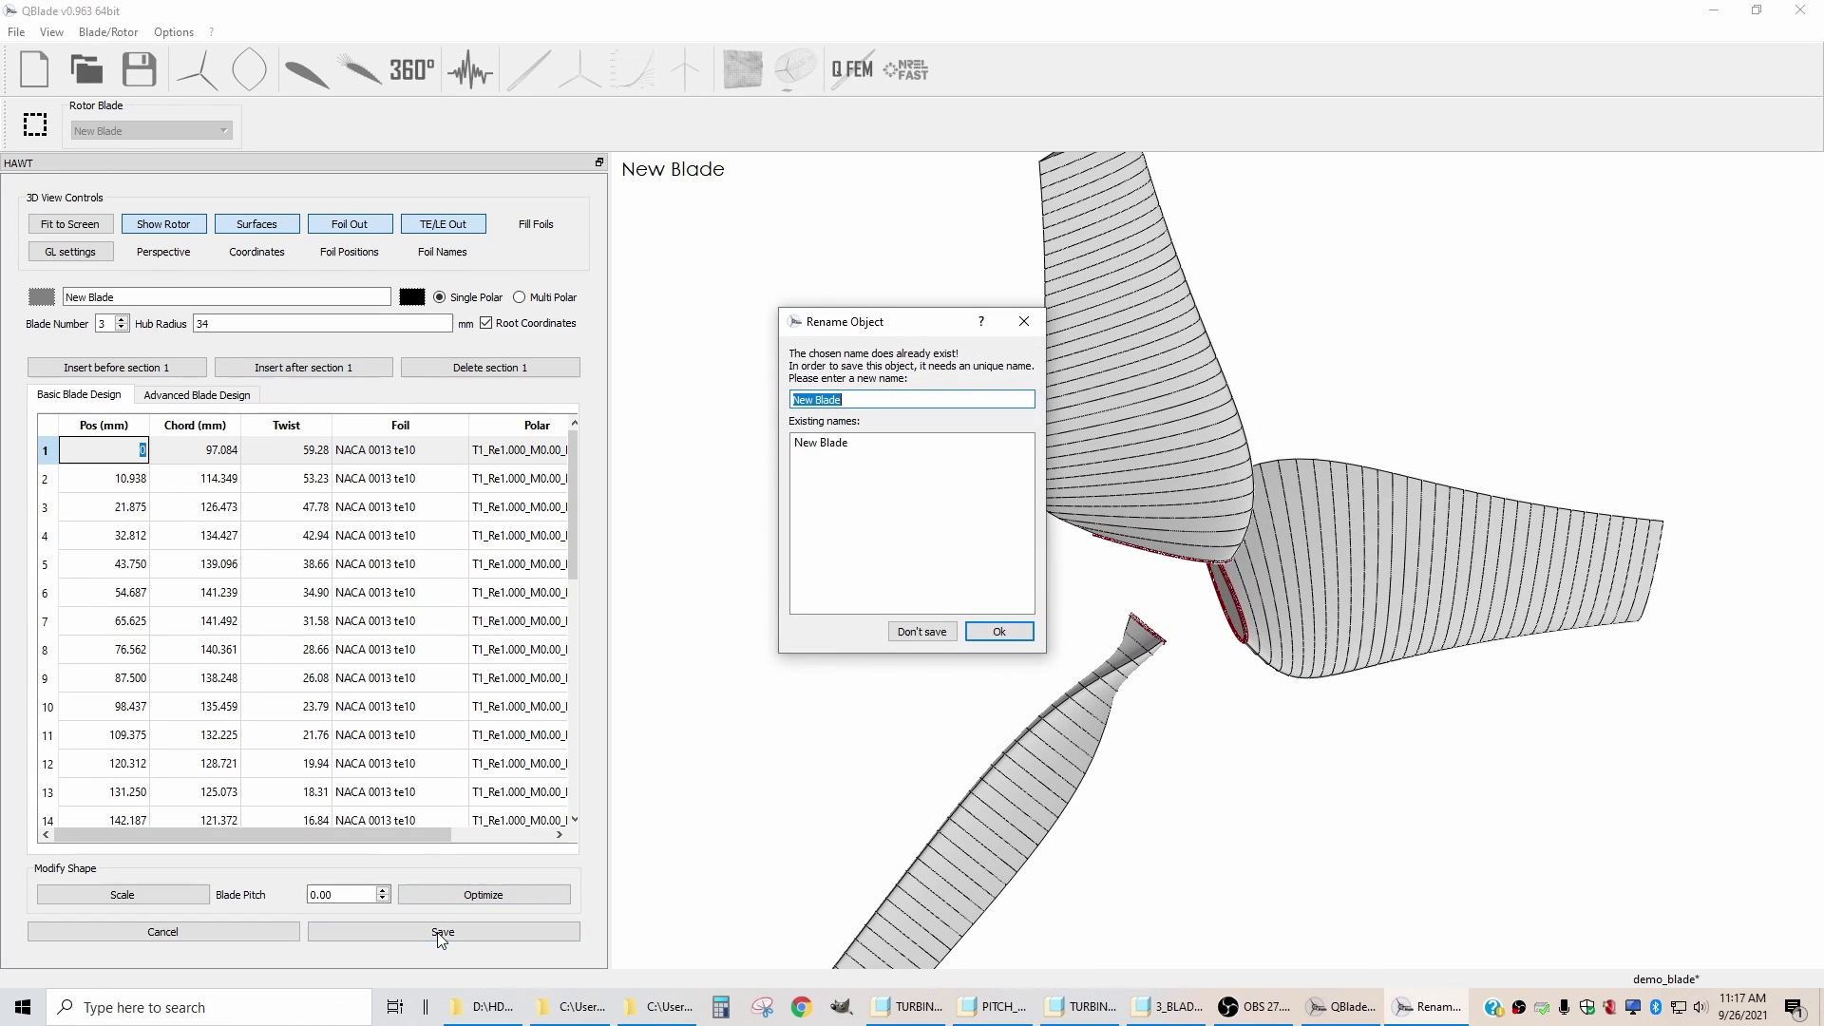
{"action": "left_click", "coordinate": [991, 632]}
{"action": "left_click", "coordinate": [925, 520]}
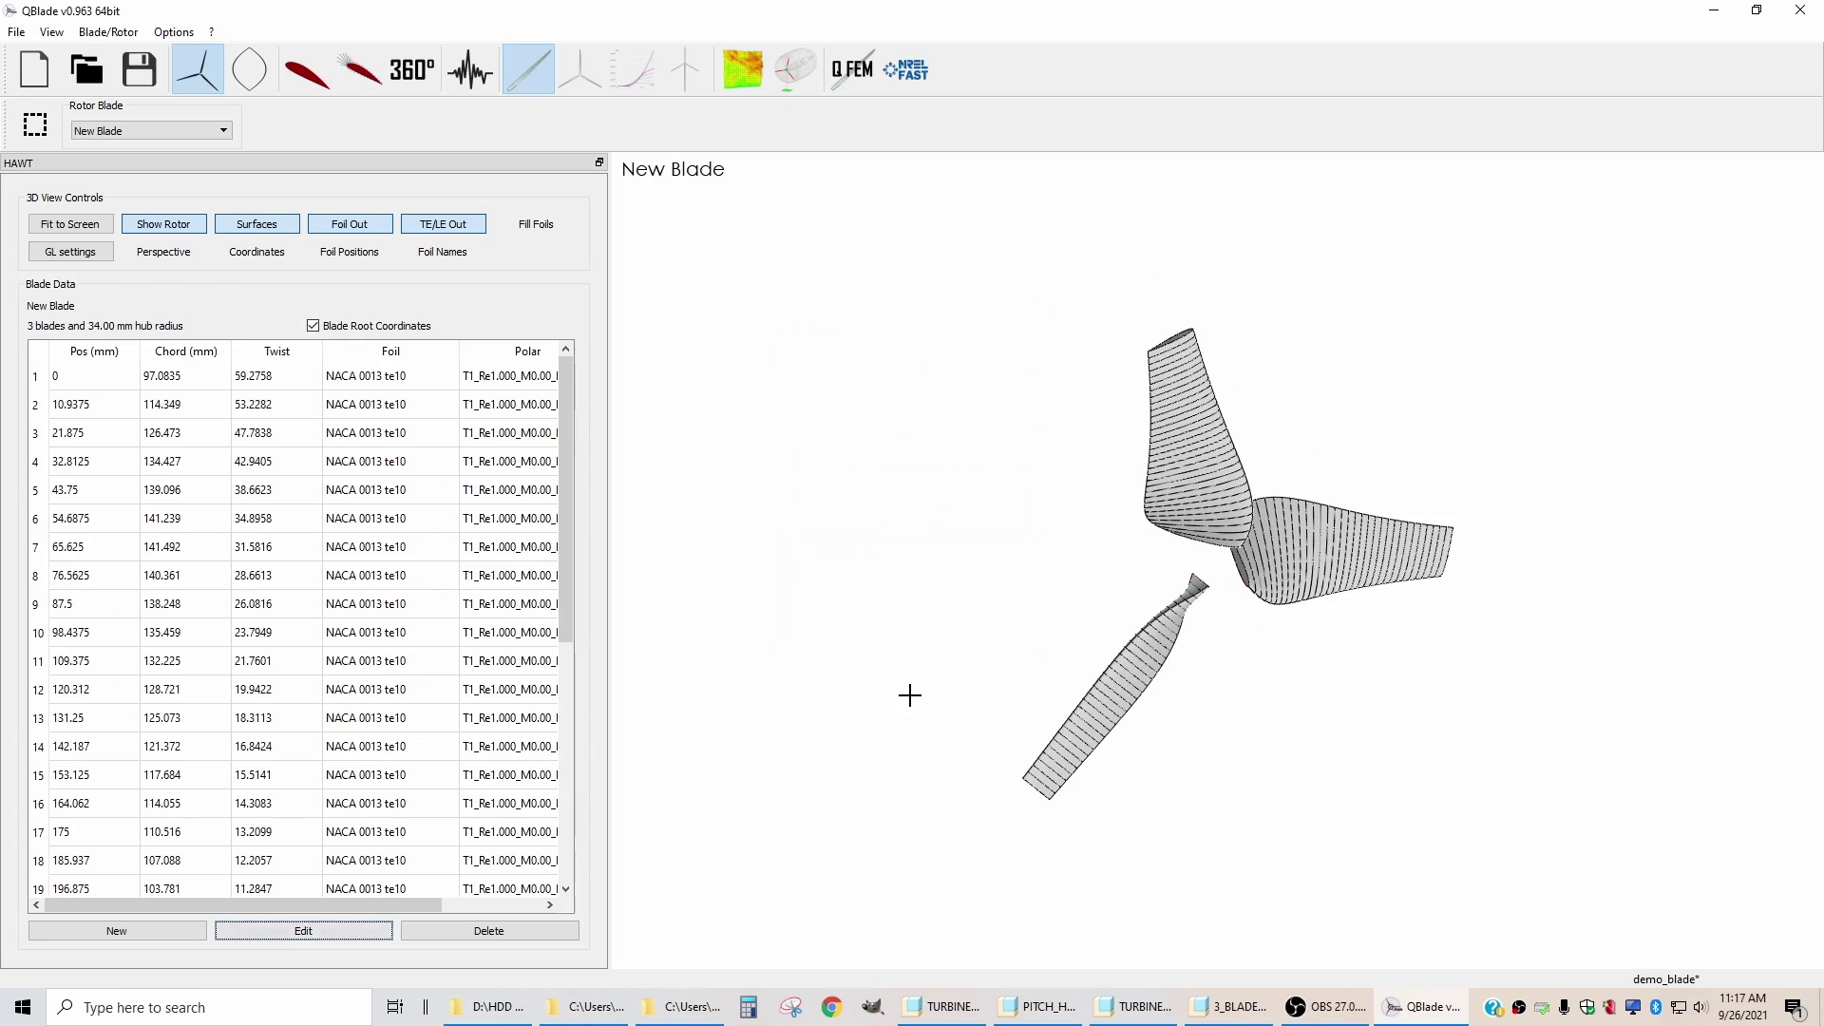
Inspect the saved New Blade rotor from the front, focusing on the upright blade and the hub area
{"action": "left_click_drag", "start_coordinate": [1412, 442], "coordinate": [1019, 499]}
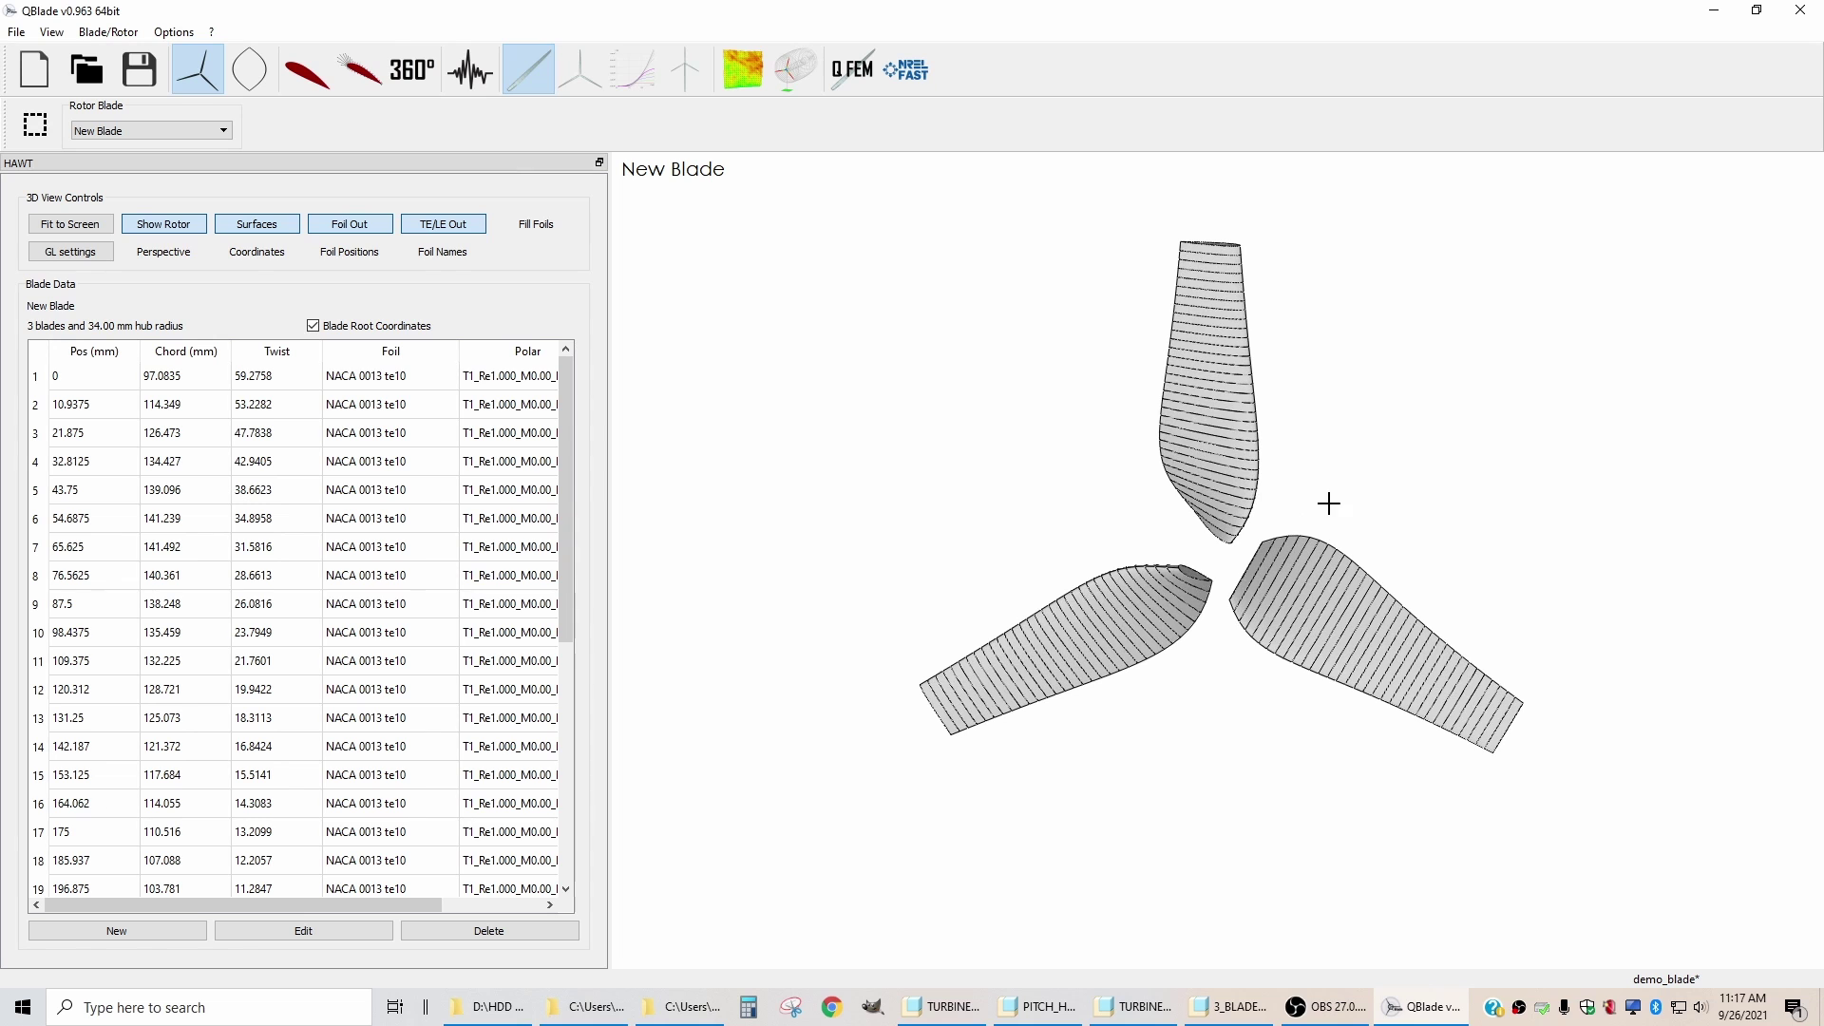
{"action": "left_click_drag", "start_coordinate": [1328, 503], "coordinate": [1067, 541]}
{"action": "scroll", "coordinate": [1017, 570], "scroll_direction": "up", "scroll_amount": 3}
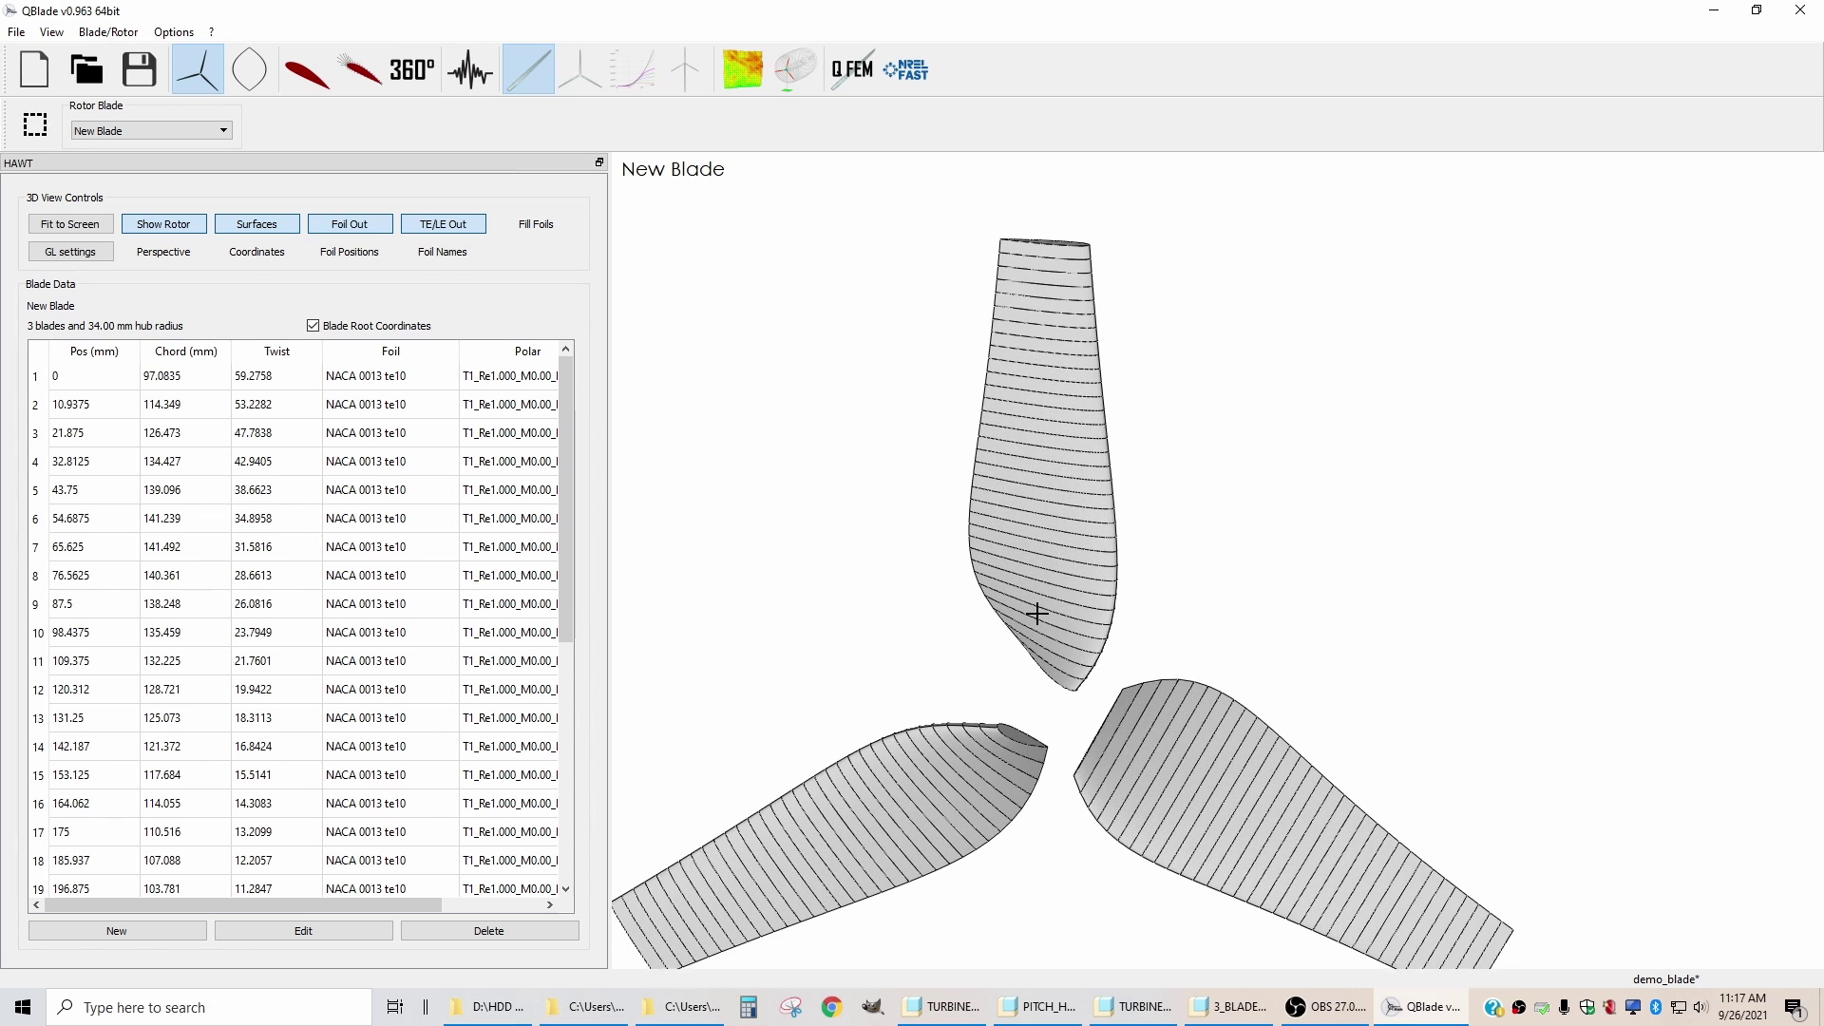
{"action": "left_click_drag", "start_coordinate": [1036, 613], "coordinate": [1106, 582]}
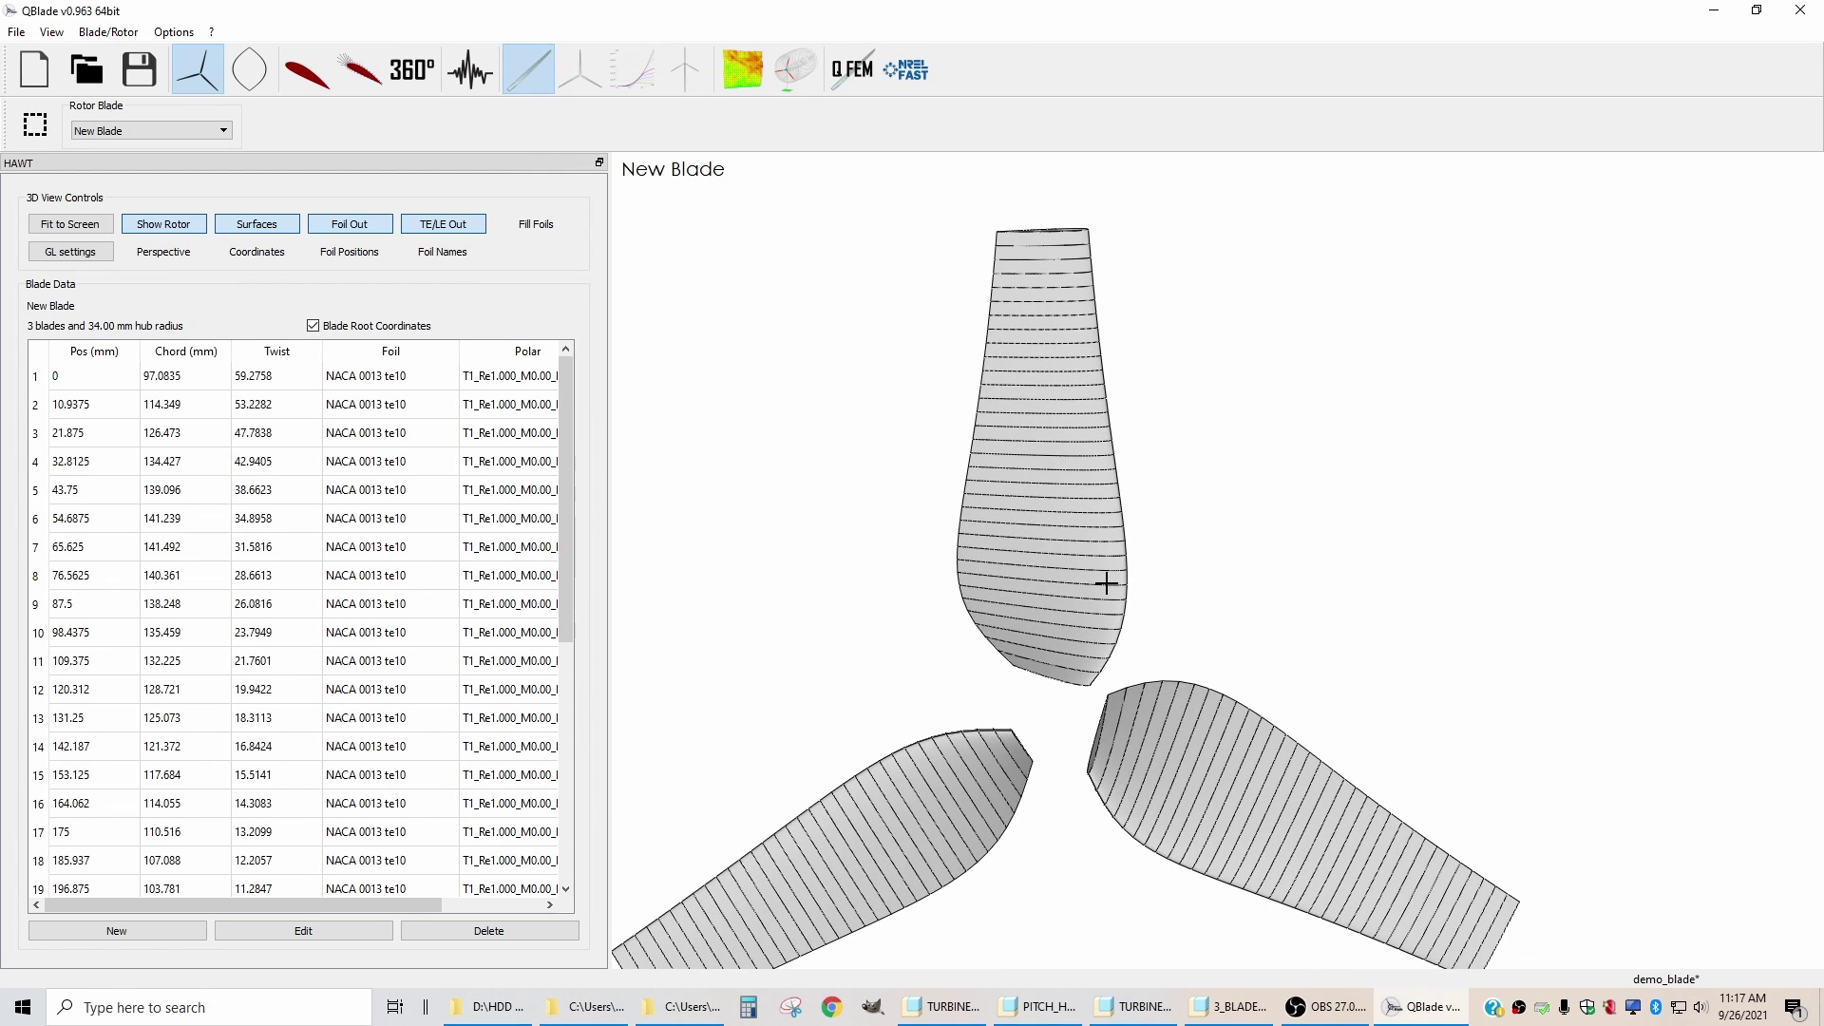